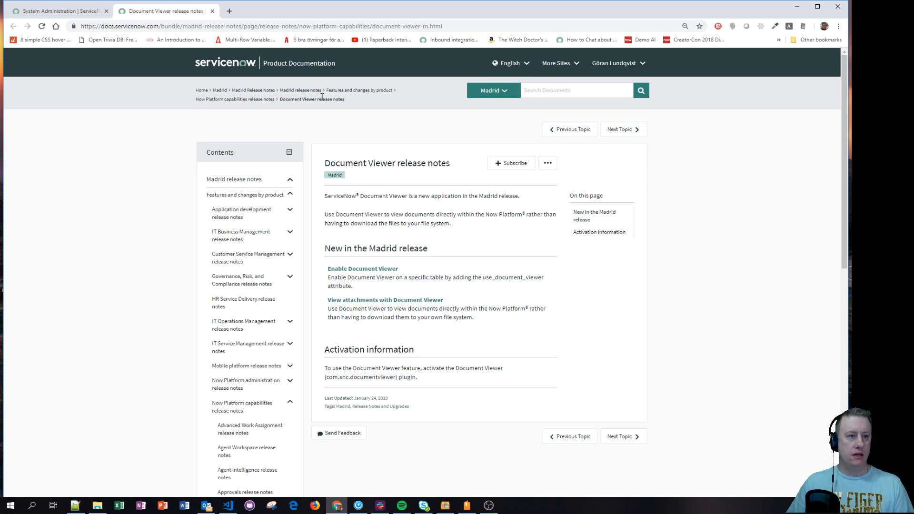
Step: Open the instance's Plugins list and search all applications for "docum"
click(54, 10)
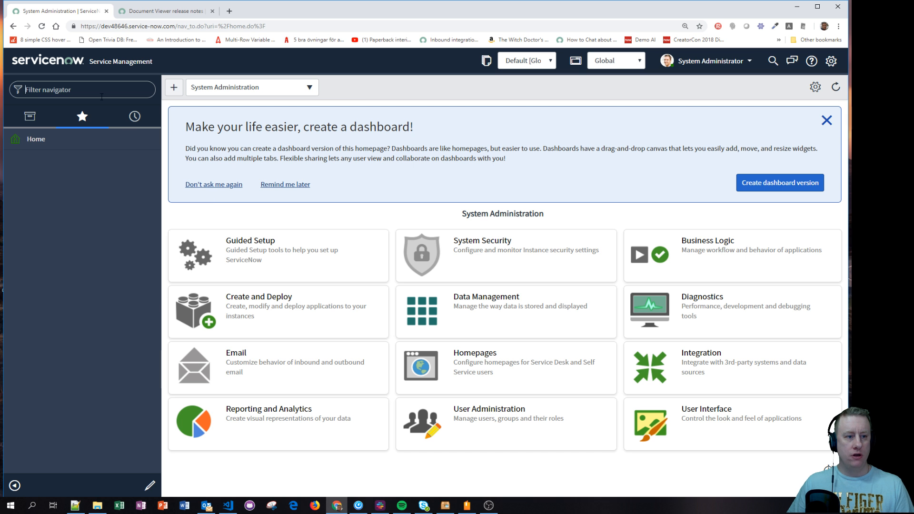
click(96, 95)
text(plugin)
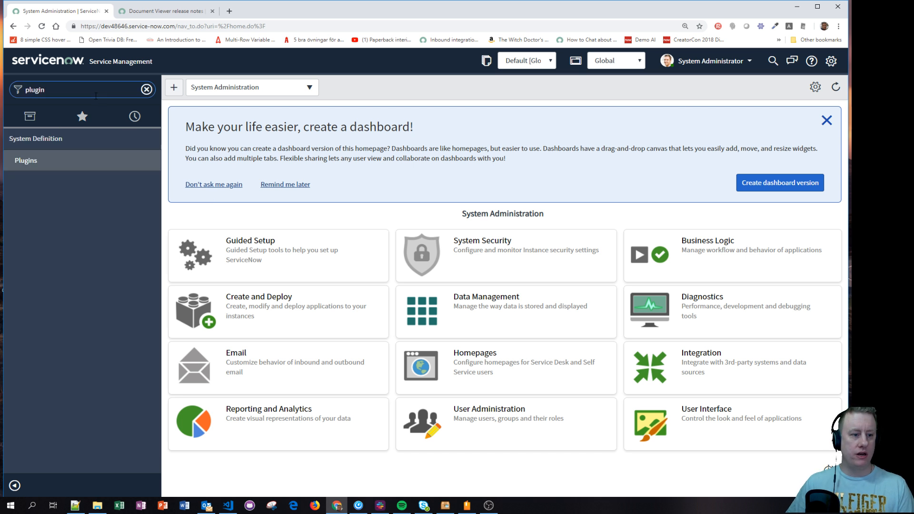
click(28, 161)
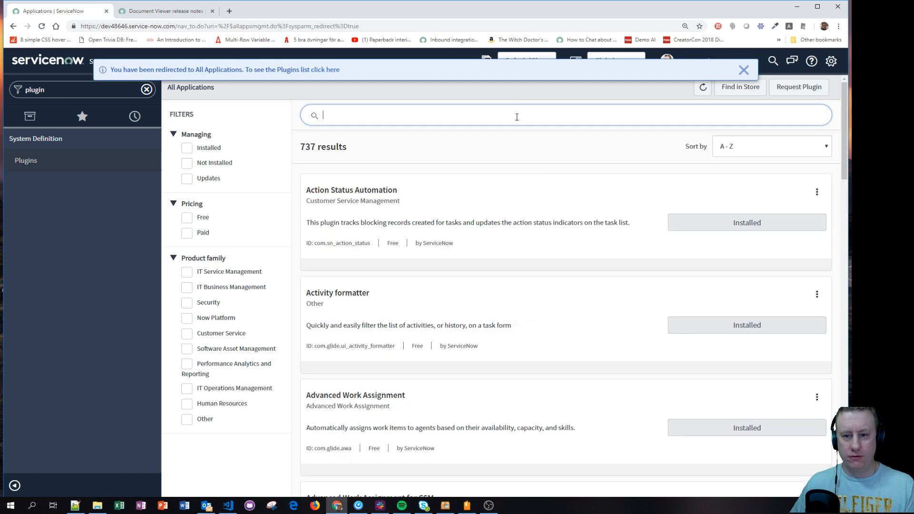
click(517, 116)
text(docum)
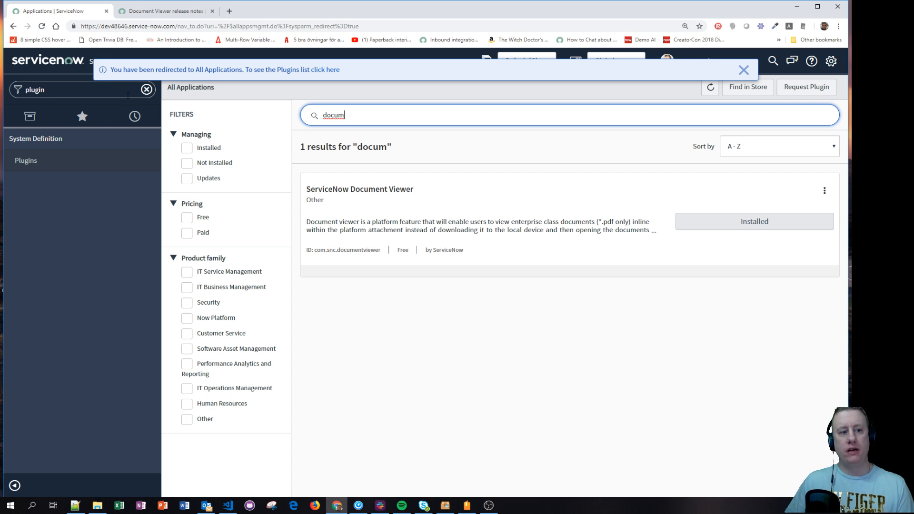
Step: Find the System Definition Dictionary module with the navigator filter "diction" and open it
click(127, 96)
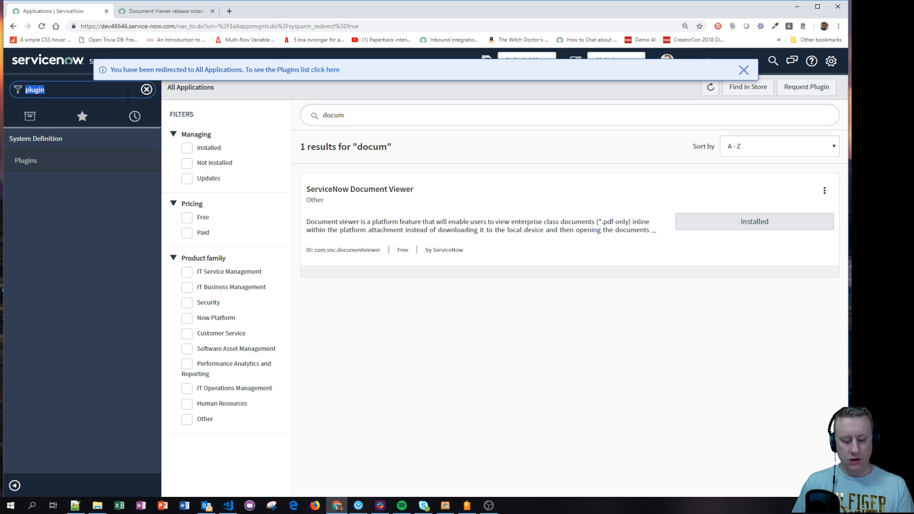
text(diction)
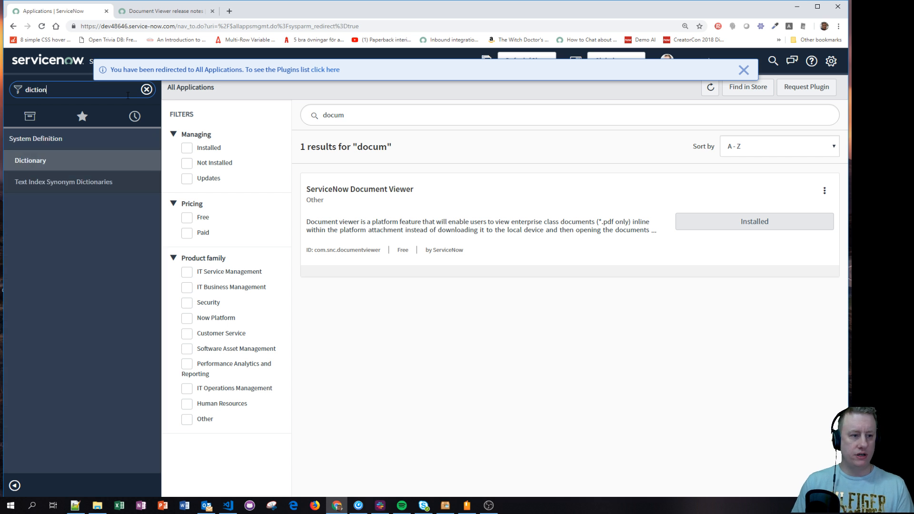
click(27, 161)
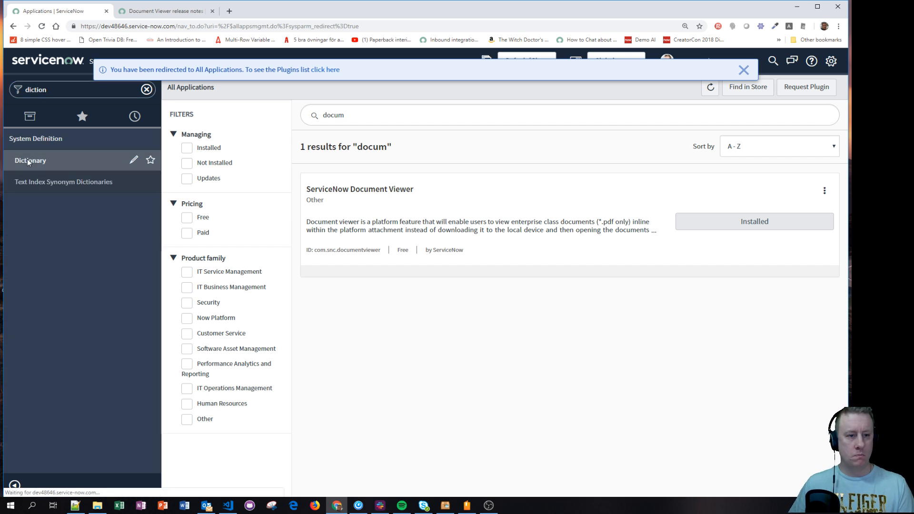
Step: Consult the Enable Document Viewer page linked from the release notes and return to the dictionary entries list
click(148, 12)
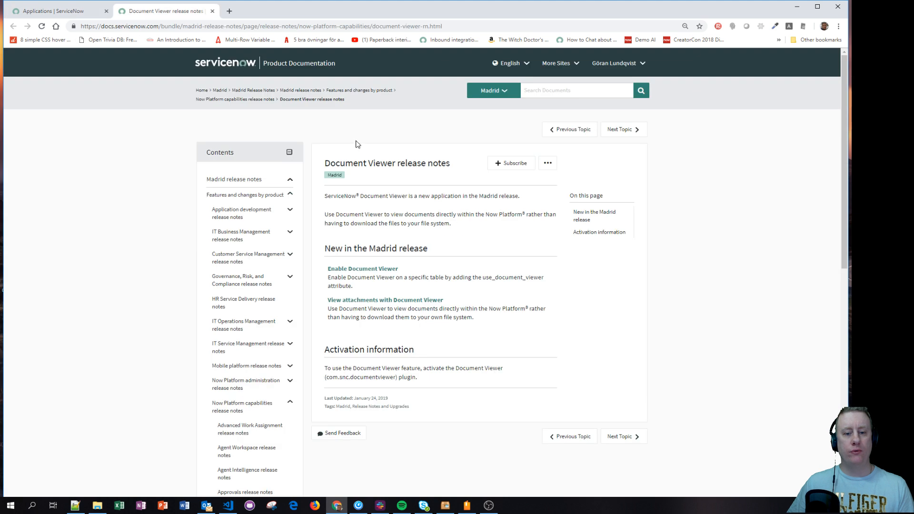
click(362, 269)
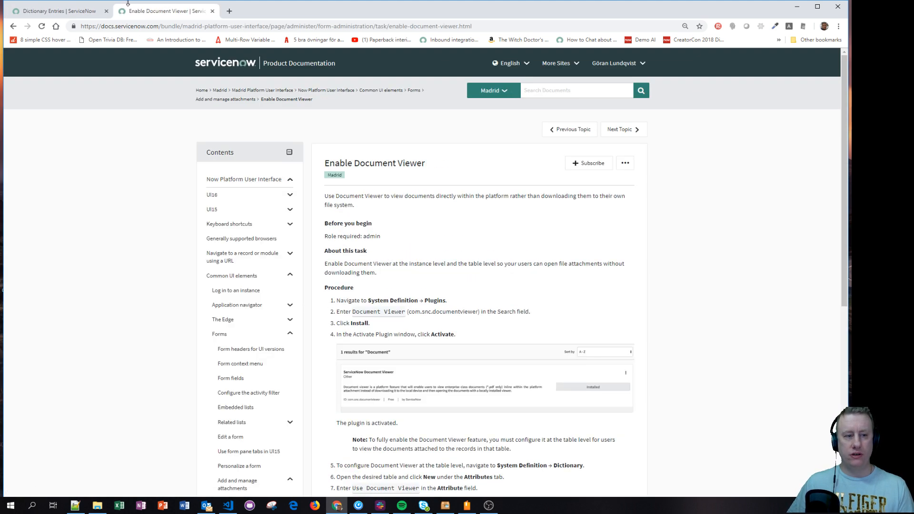
click(80, 14)
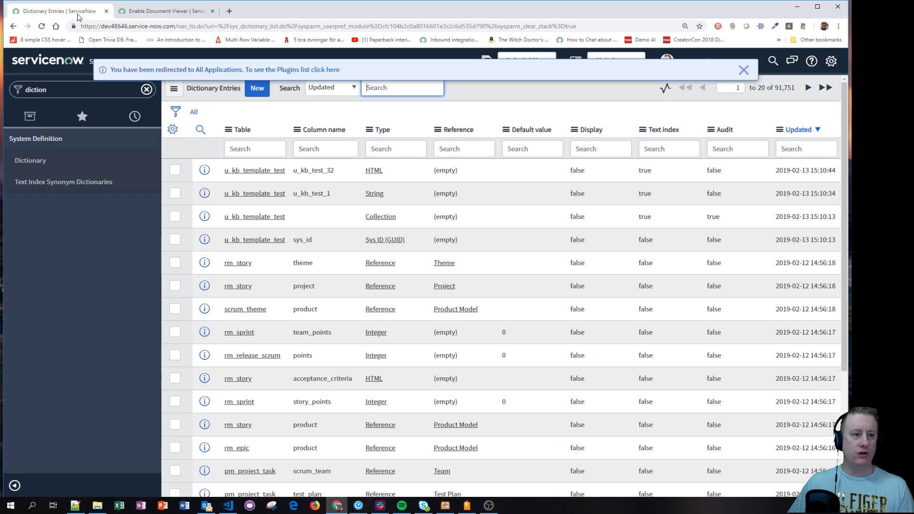
Step: Filter the dictionary entries by table name "incident"
click(277, 148)
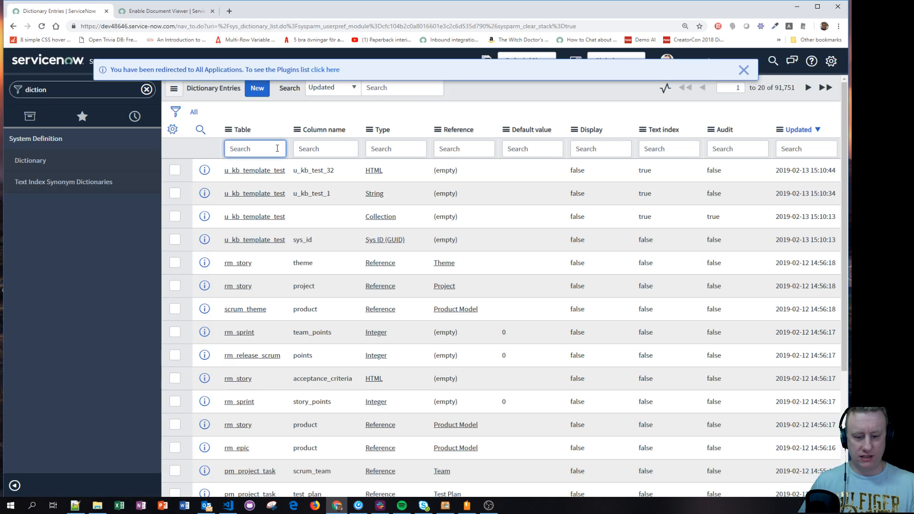
text(incident)
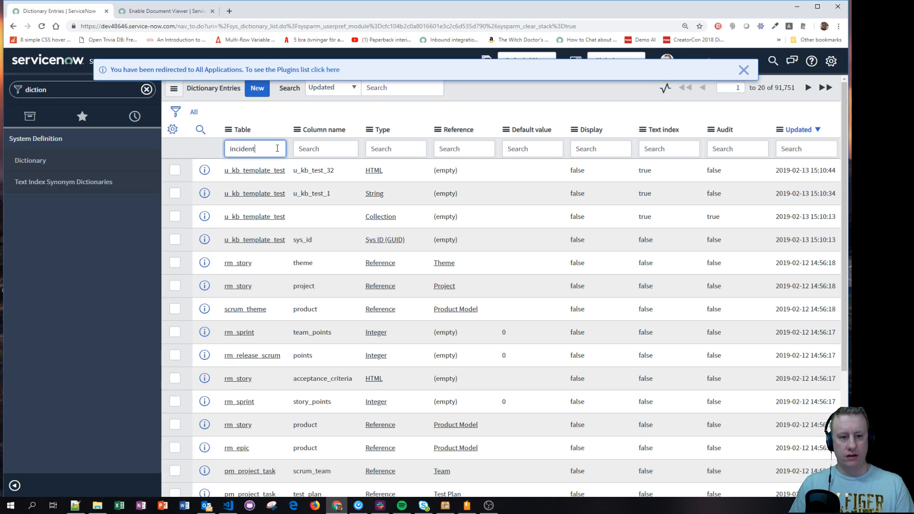
key(Return)
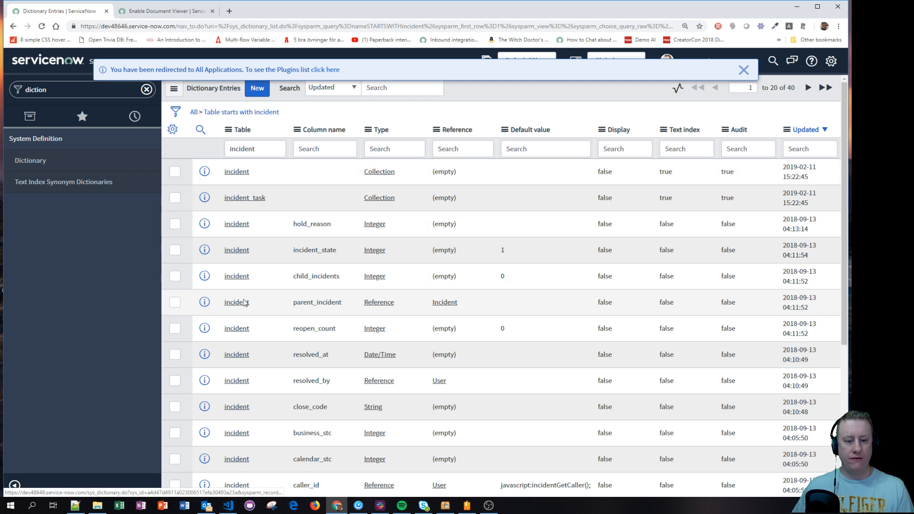
Step: Open the incident table's Collection dictionary entry and examine its attributes for Use Document Viewer
click(236, 172)
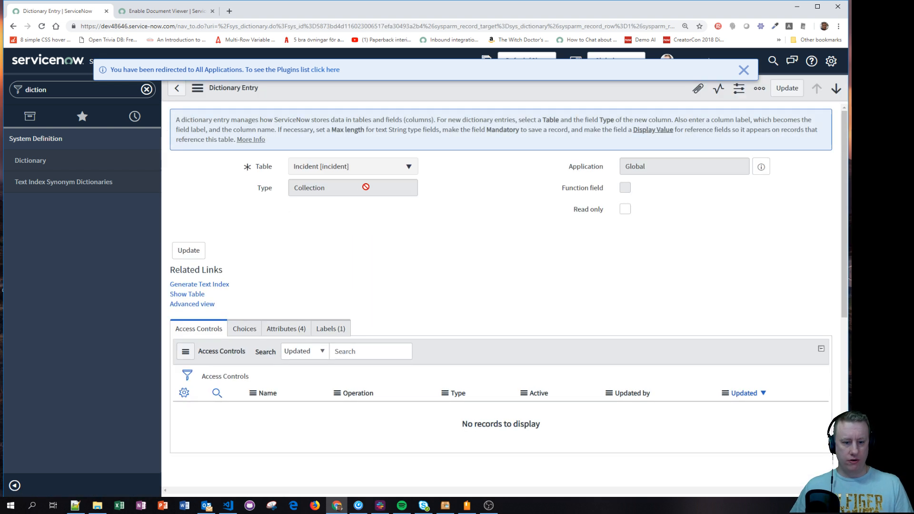
click(291, 333)
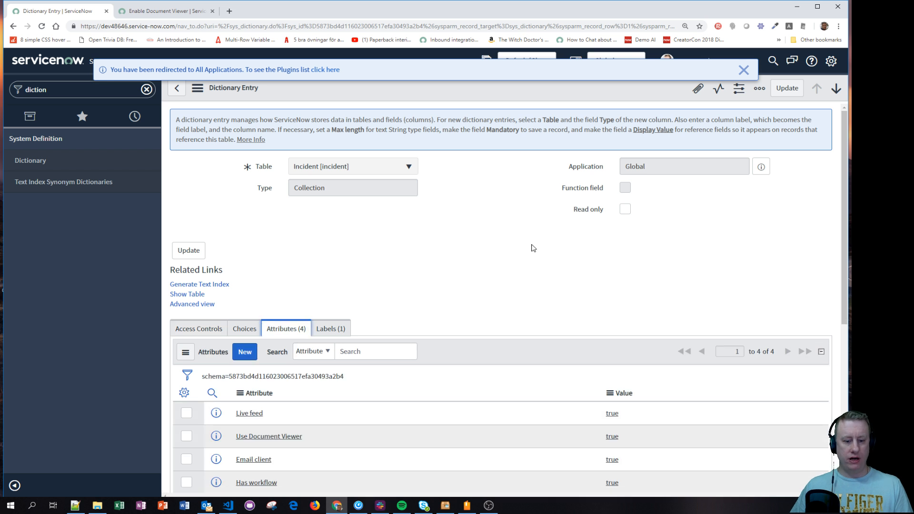
scroll(533, 248, down, 2)
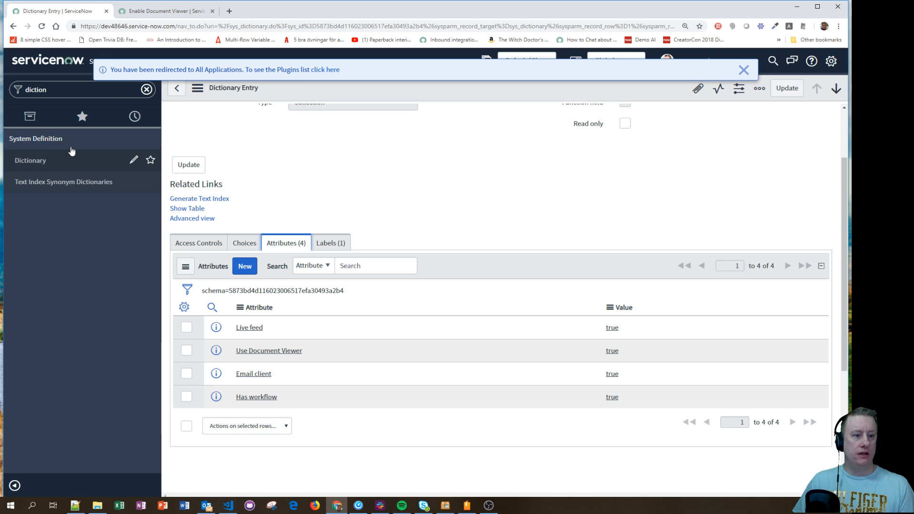
Step: Open incident INC0010003 from the list reached with incident.list, dismissing the plugin redirect notice
click(116, 91)
text(incident.list)
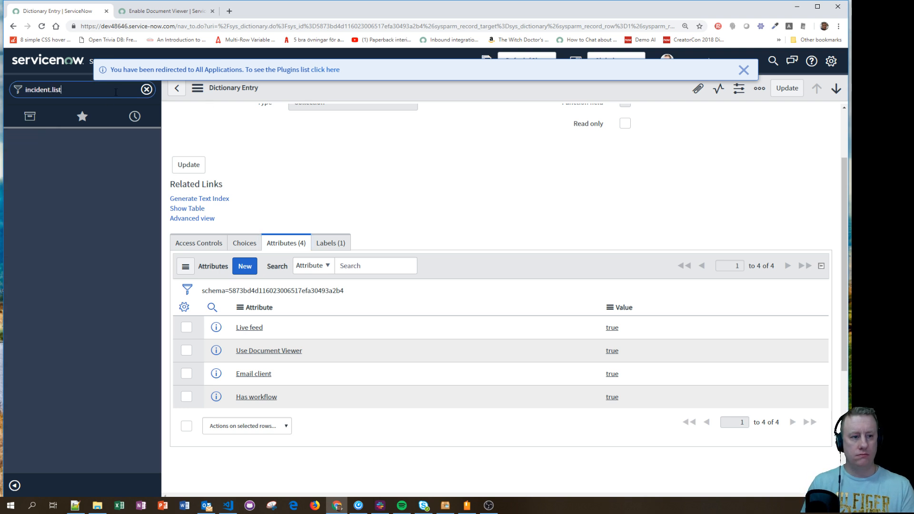
key(Return)
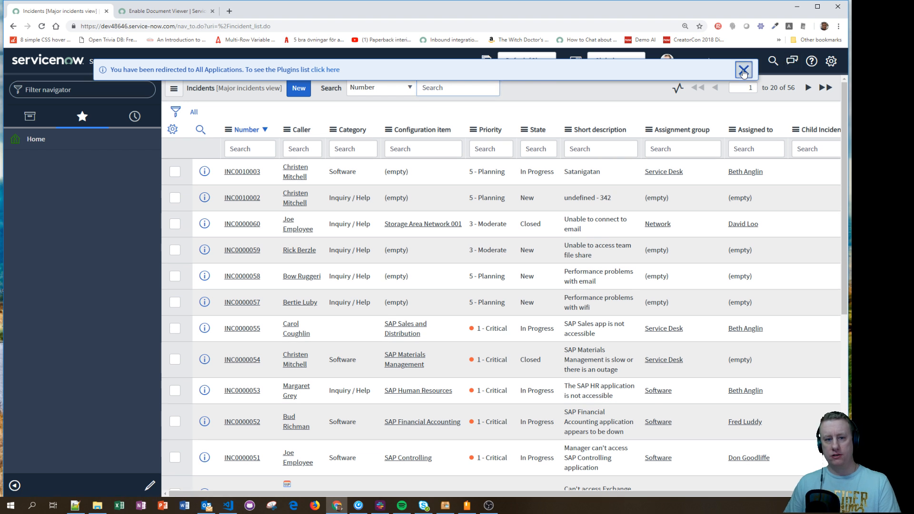
click(744, 70)
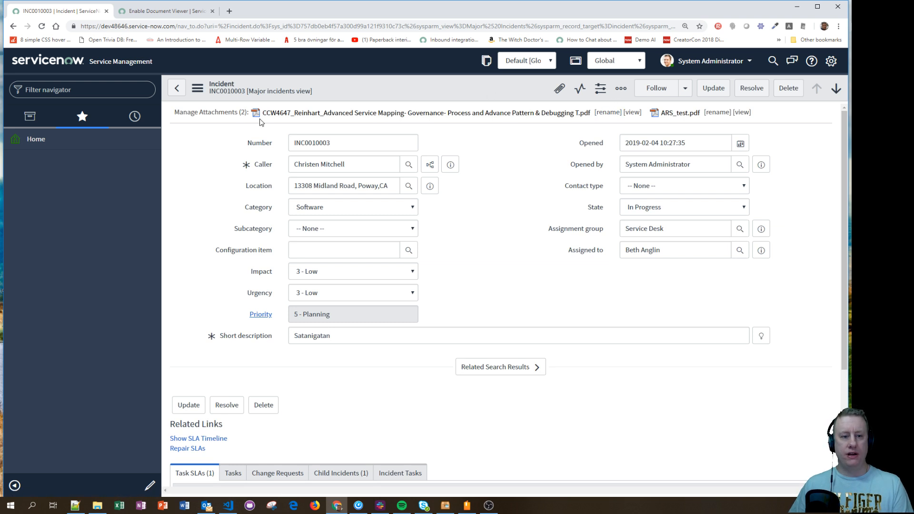
Step: View the incident's first PDF attachment in the document viewer and move the viewer window over the incident form
click(632, 112)
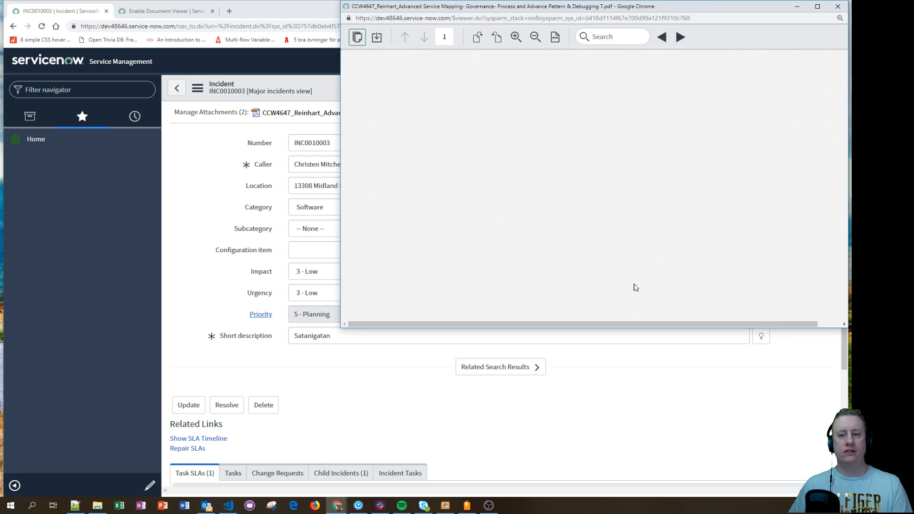
drag(533, 12, 332, 83)
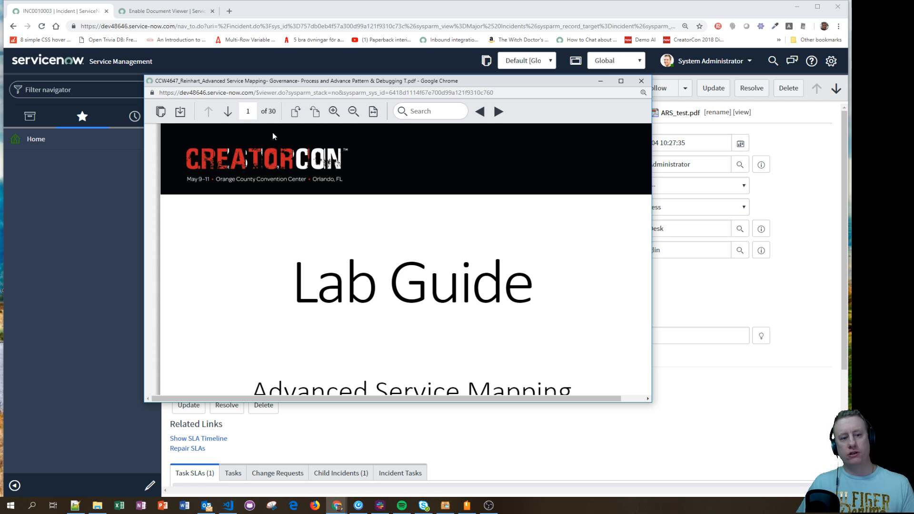
Step: Browse to page 9 of the PDF through its page thumbnails, hide the thumbnails and close the document viewer
click(160, 112)
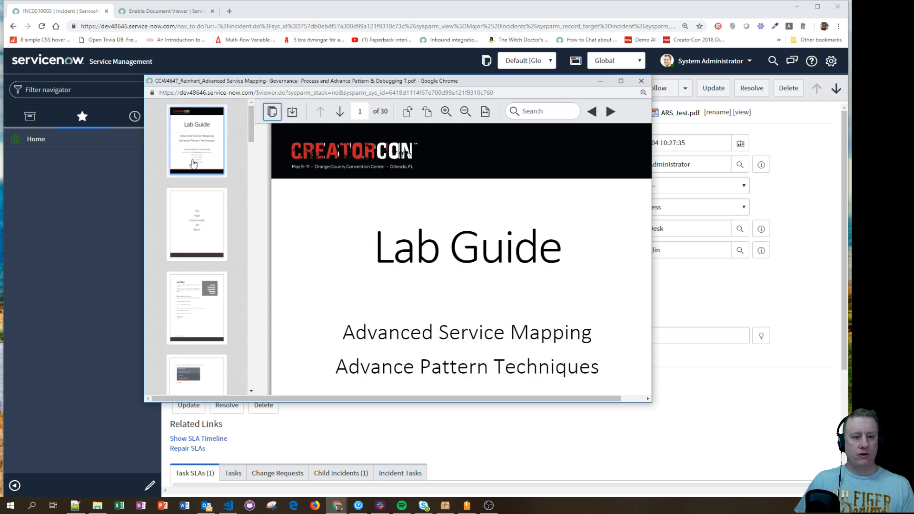
scroll(203, 189, down, 10)
click(204, 307)
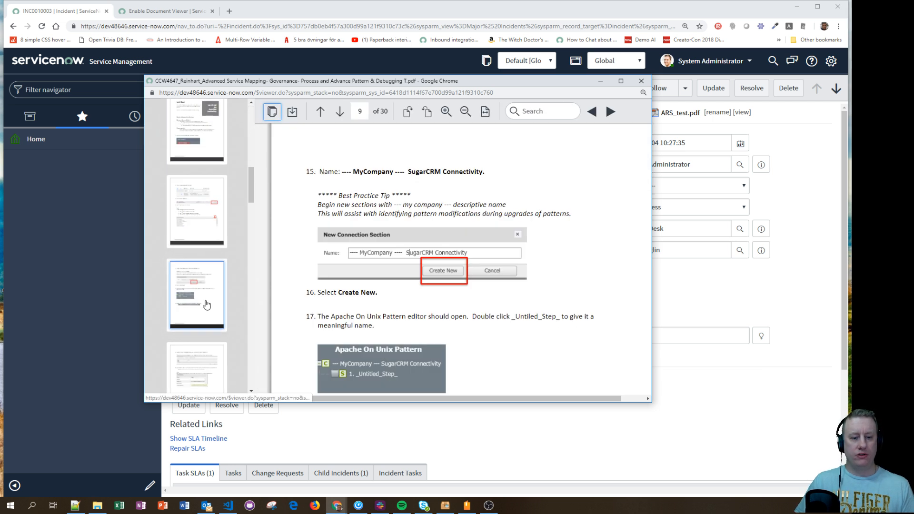
scroll(192, 261, up, 10)
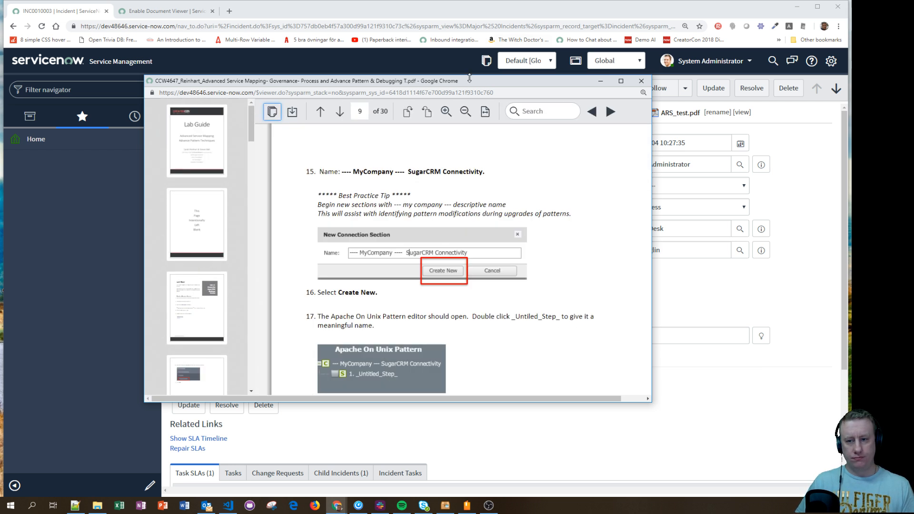
click(272, 112)
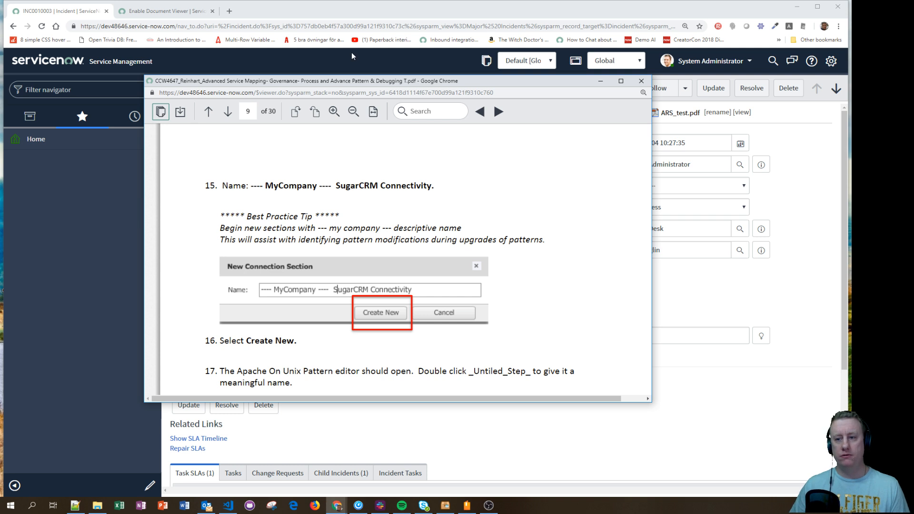
click(645, 81)
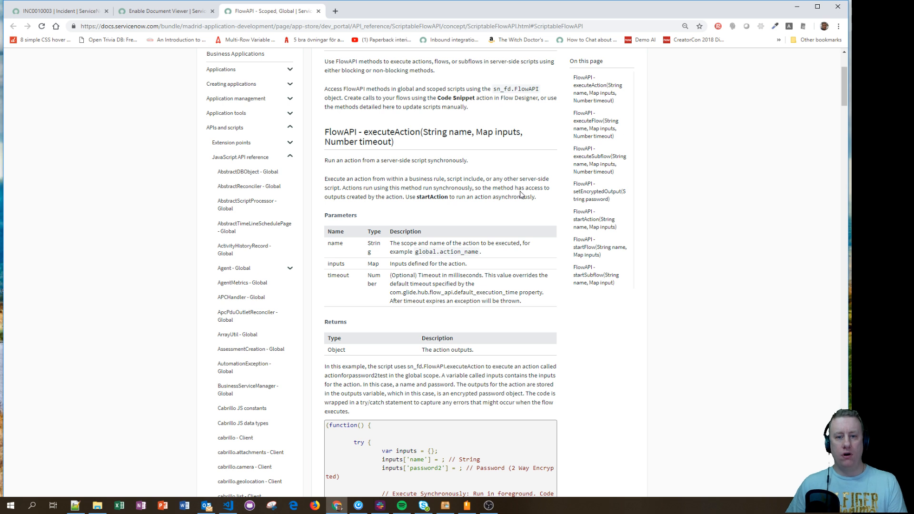
Step: Review the FlowAPI documentation page, including the startAction and setEncryptedOutput method sections
scroll(522, 193, up, 3)
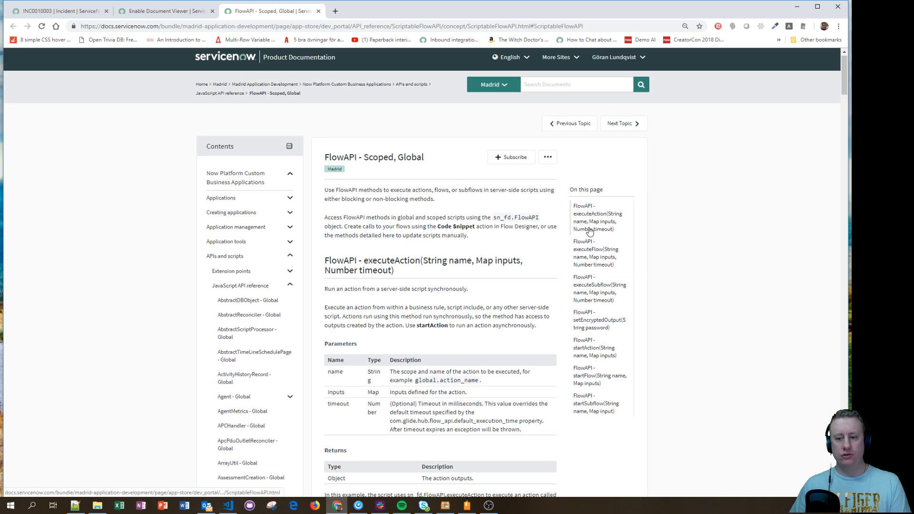
scroll(589, 231, down, 1)
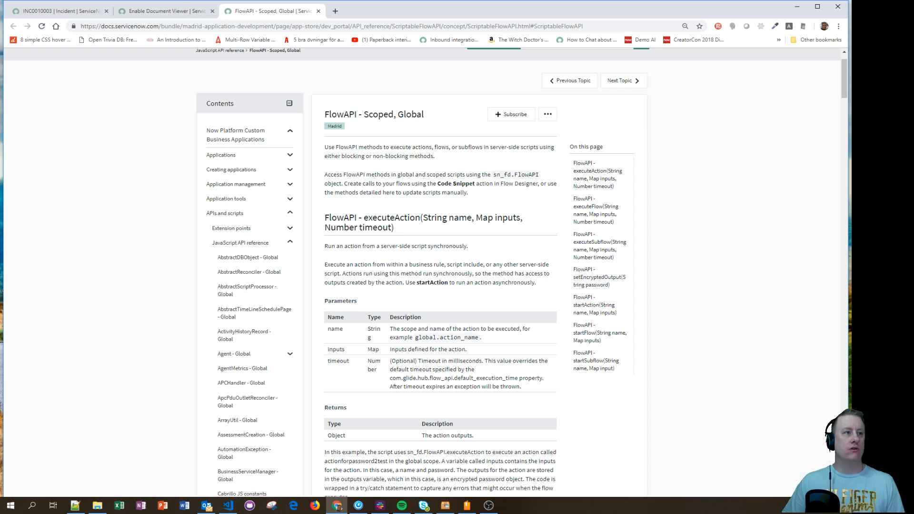
key(alt+Tab)
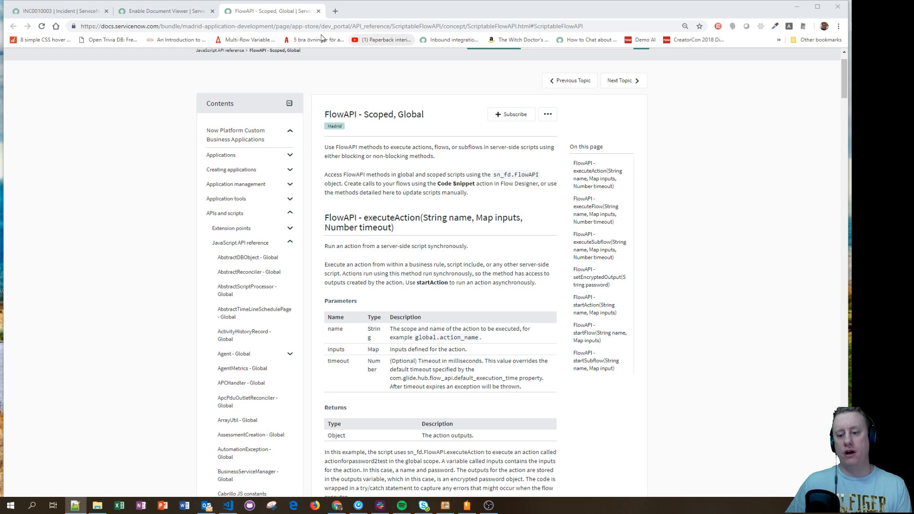
click(601, 306)
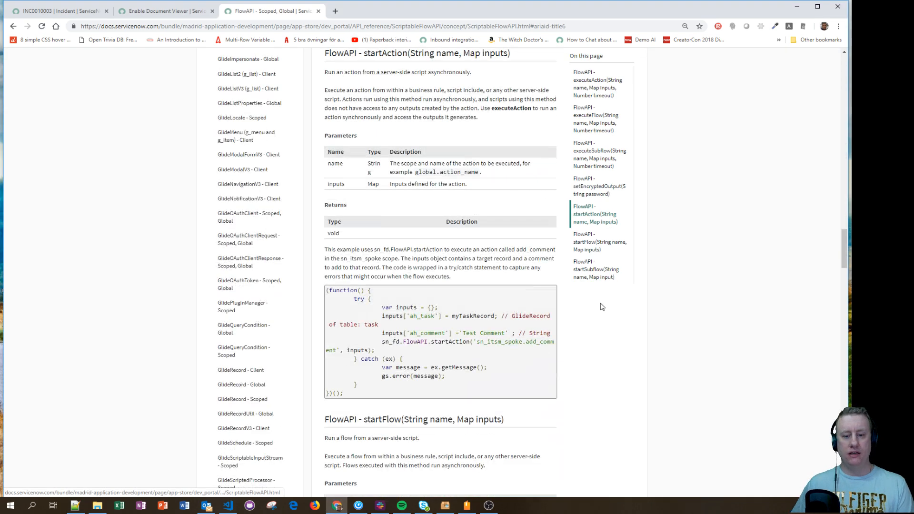
scroll(503, 387, up, 6)
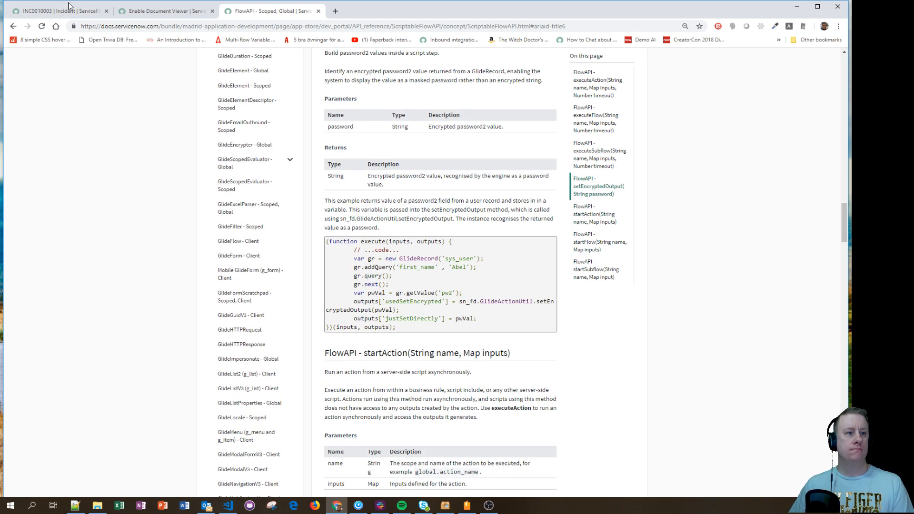
Step: Return to incident INC0010003 and switch its form from the Major incidents view to the default view
click(68, 8)
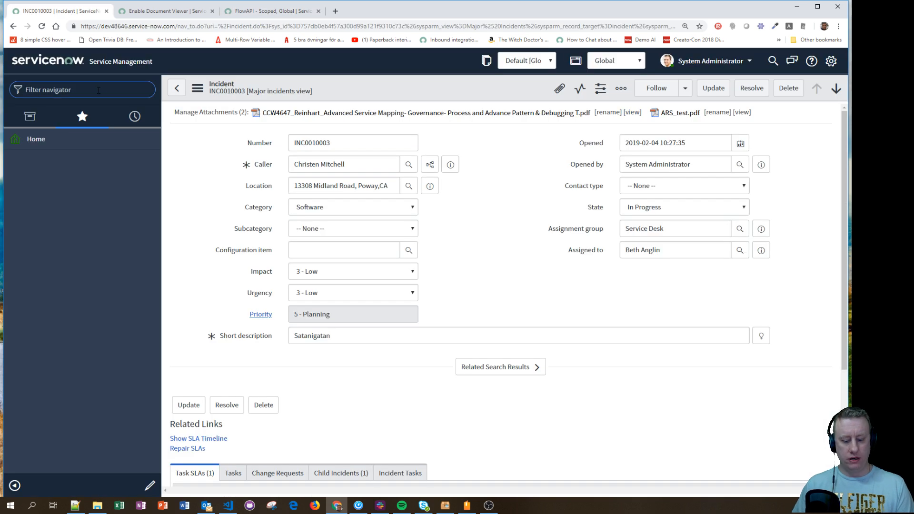
scroll(496, 361, down, 3)
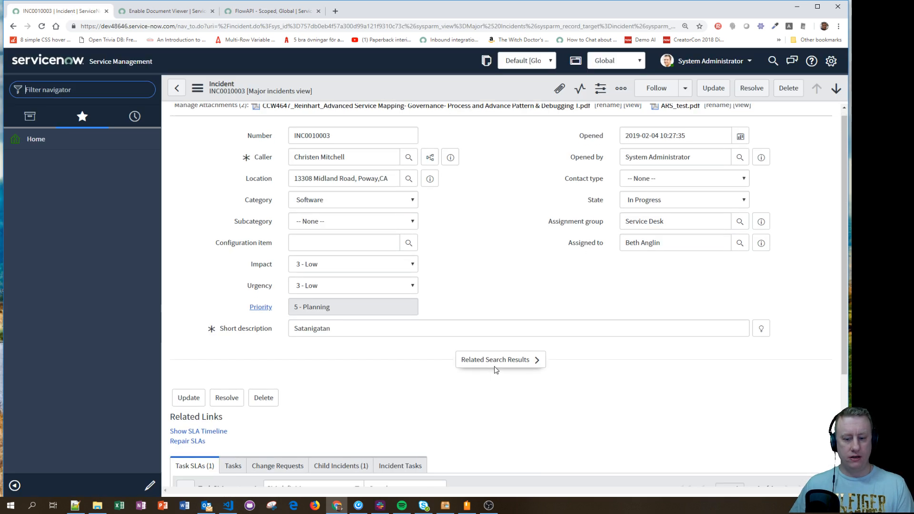
scroll(236, 251, up, 3)
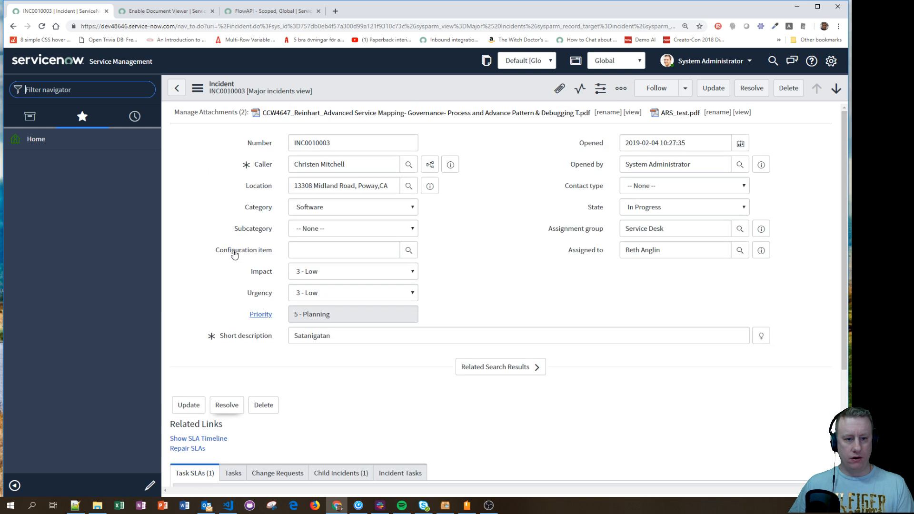
right_click(364, 92)
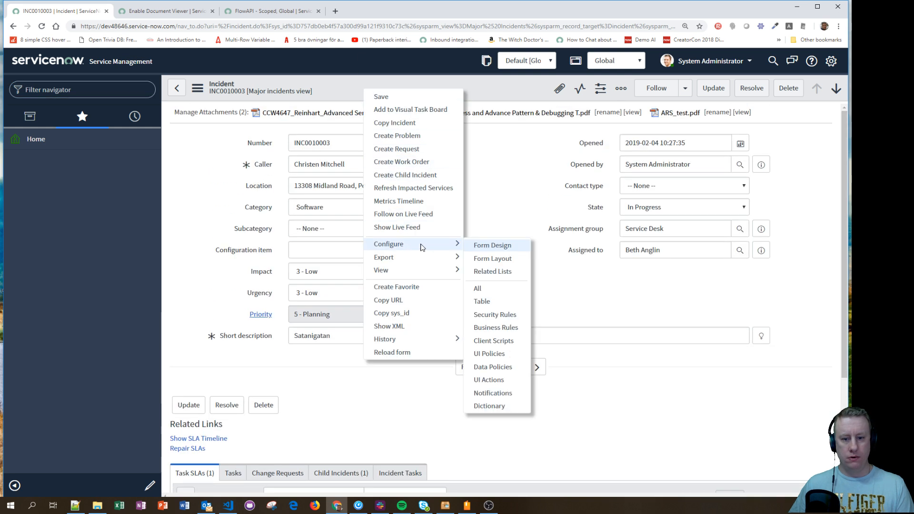
mouse_move(455, 269)
click(486, 286)
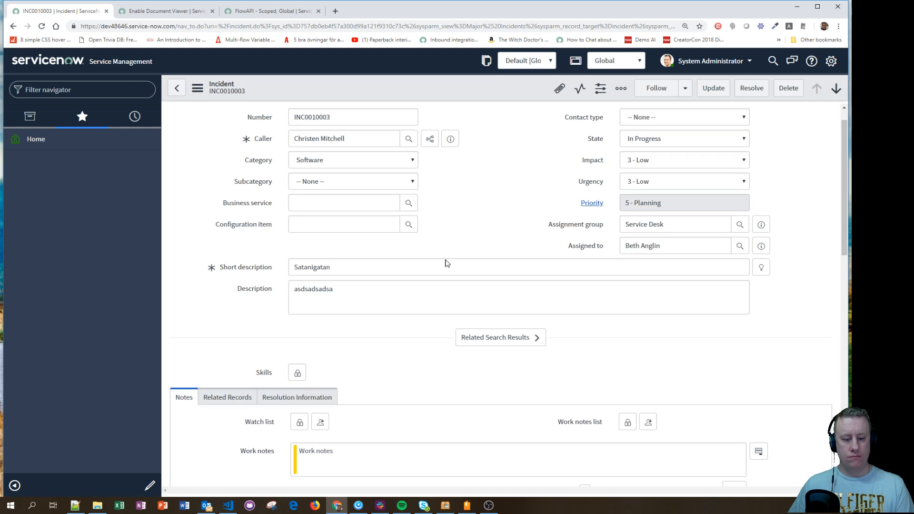
scroll(446, 262, down, 3)
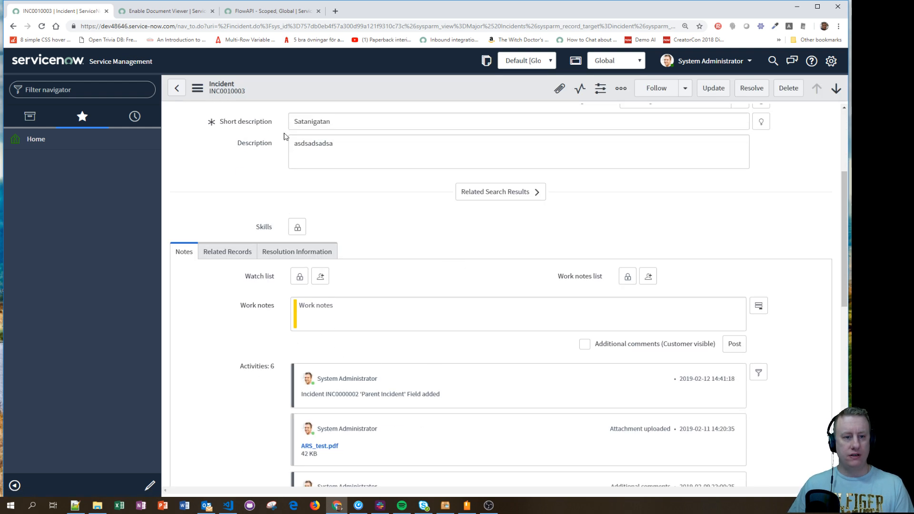
Step: Copy the sys_id of incident INC0010003 to the clipboard
right_click(335, 85)
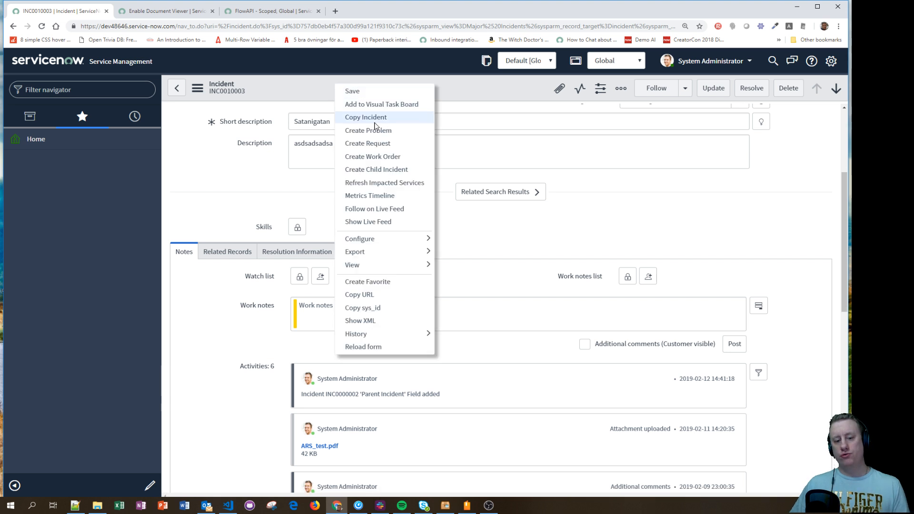
mouse_move(394, 243)
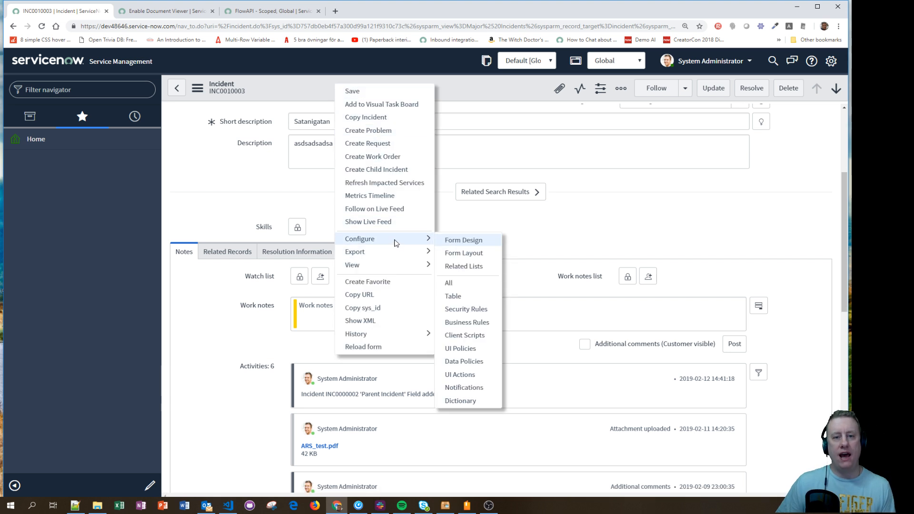
click(389, 308)
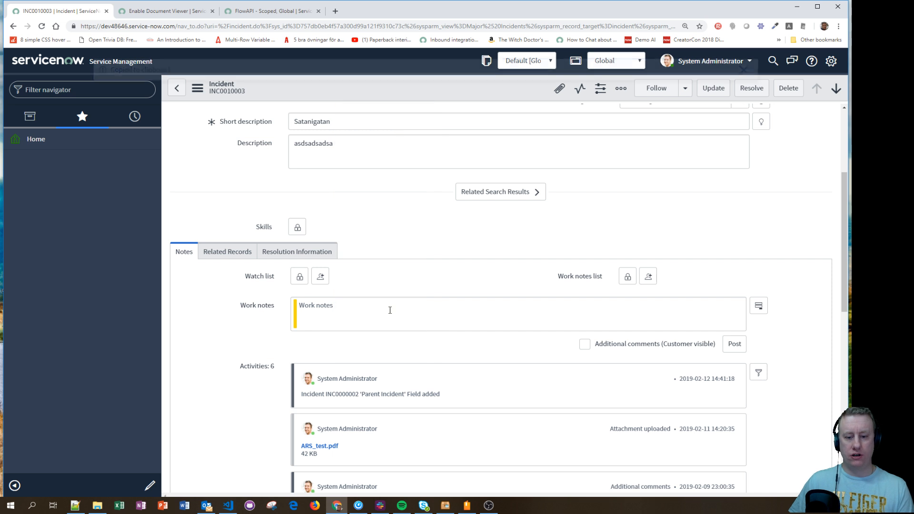
Step: Filter the navigator for "flow", open Flow Designer and show its list of actions
click(108, 93)
text(f)
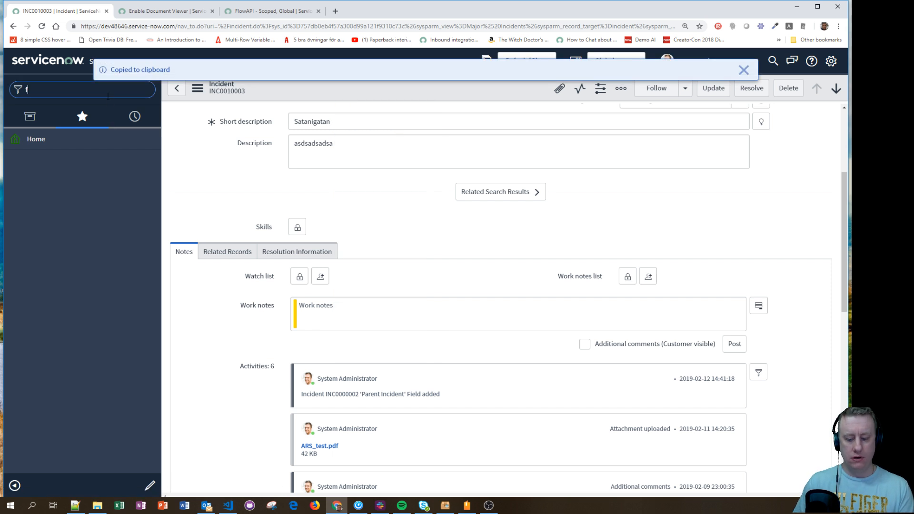
text(low)
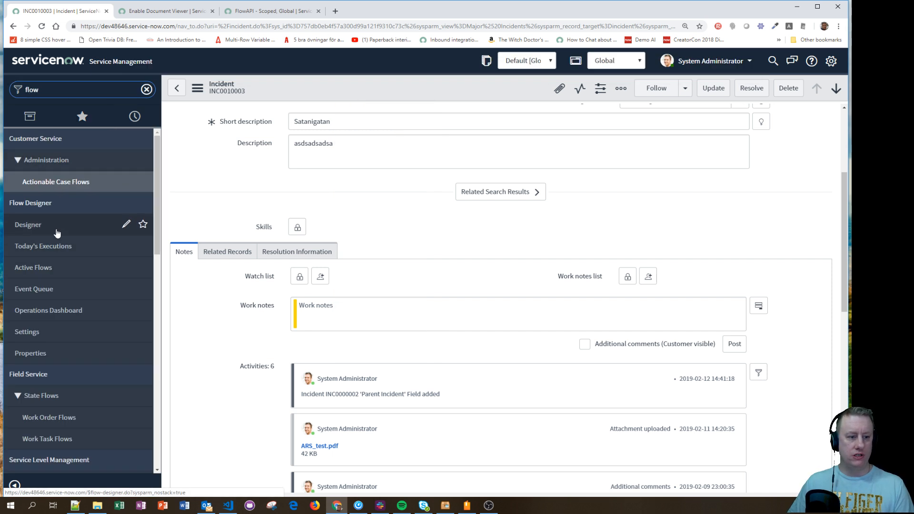
click(56, 233)
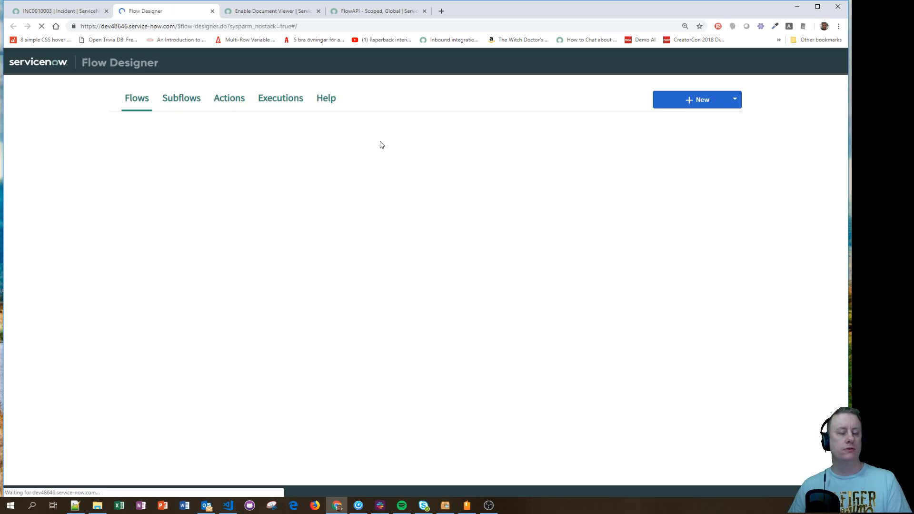
click(228, 99)
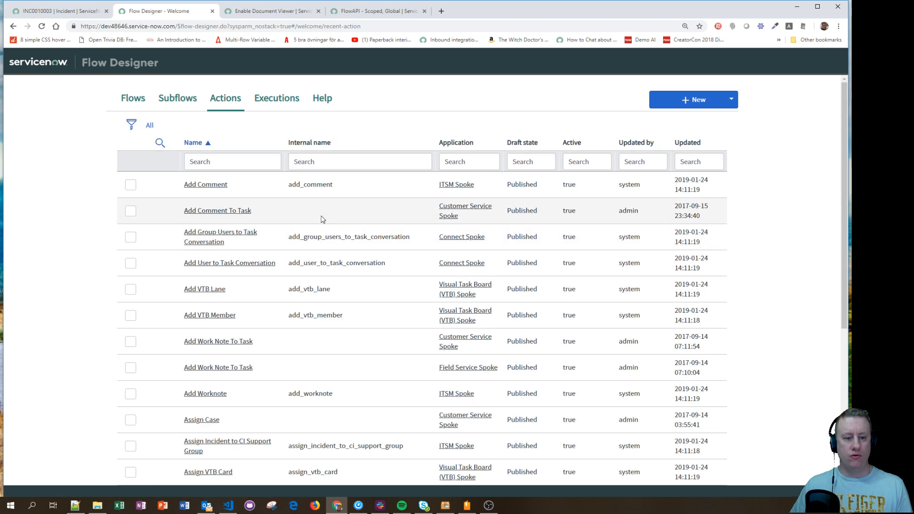
Step: Open the ITSM Spoke action Add Comment and examine its inputs and its Update Record step
click(199, 185)
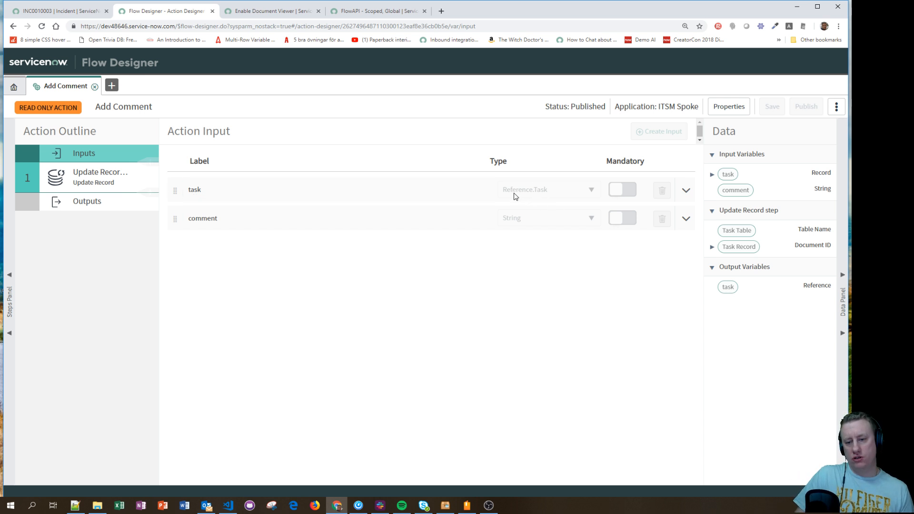
key(ctrl+plus)
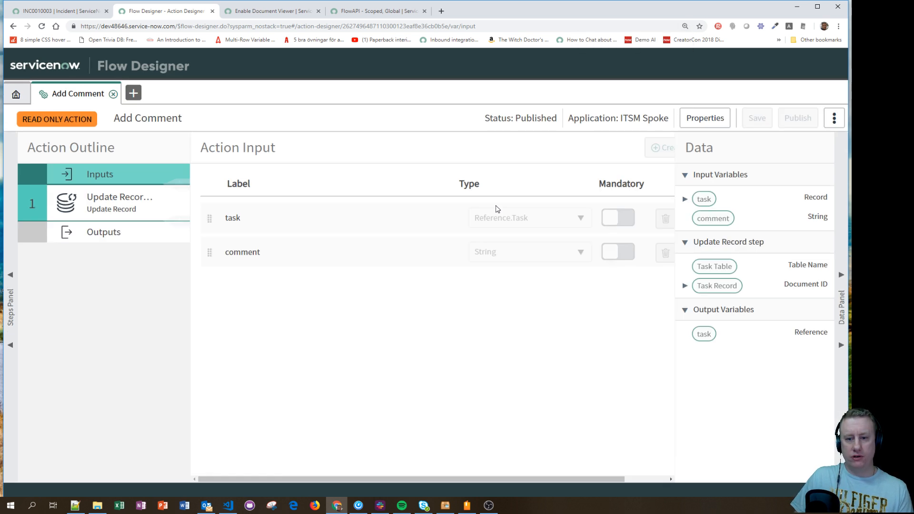
key(ctrl+minus)
key(ctrl+minus)
key(ctrl+plus)
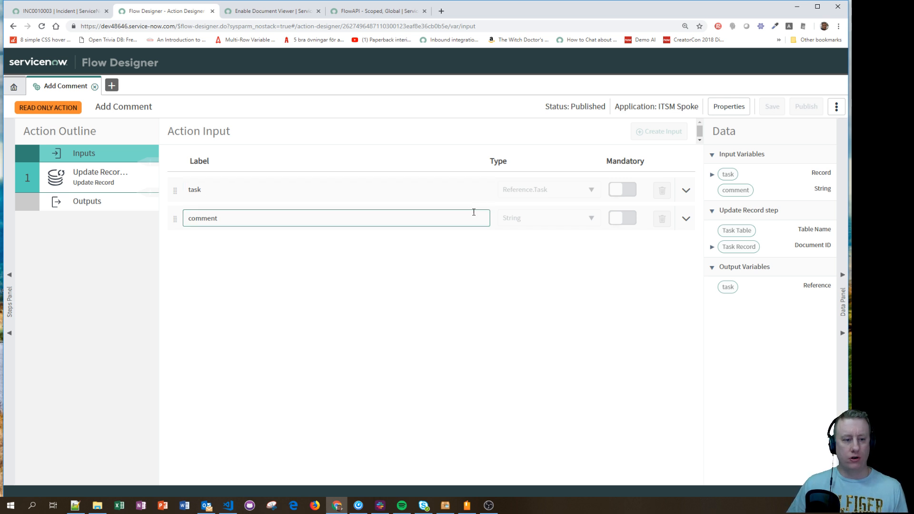
click(107, 172)
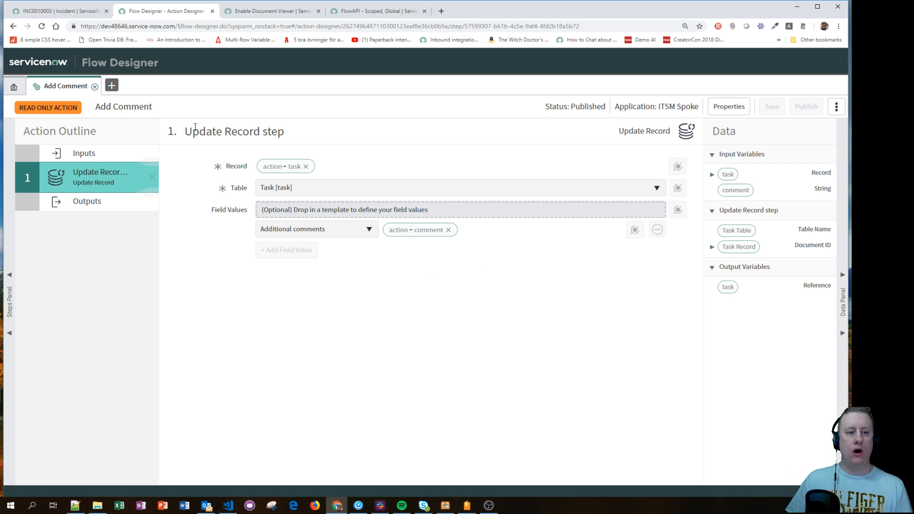
Step: Return to the ServiceNow instance, filter the navigator for "scripts" and open Scripts - Background
click(84, 13)
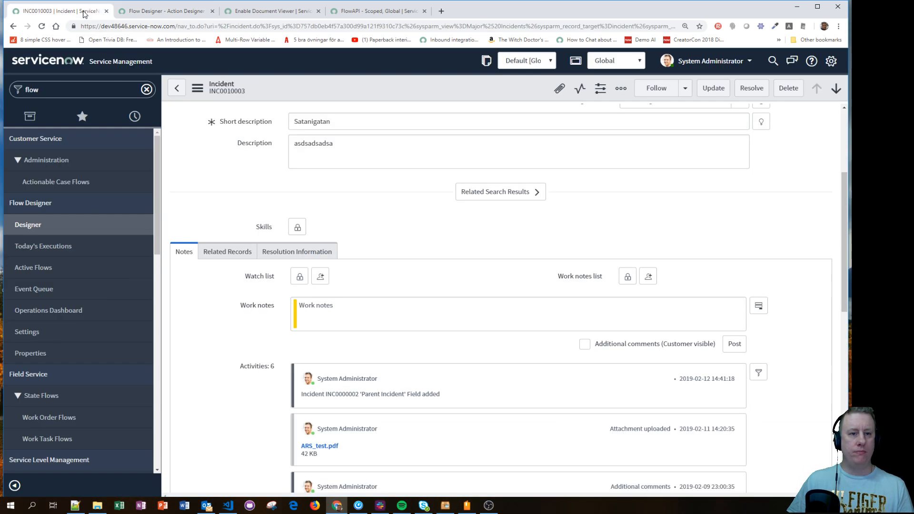
click(83, 94)
text(sc)
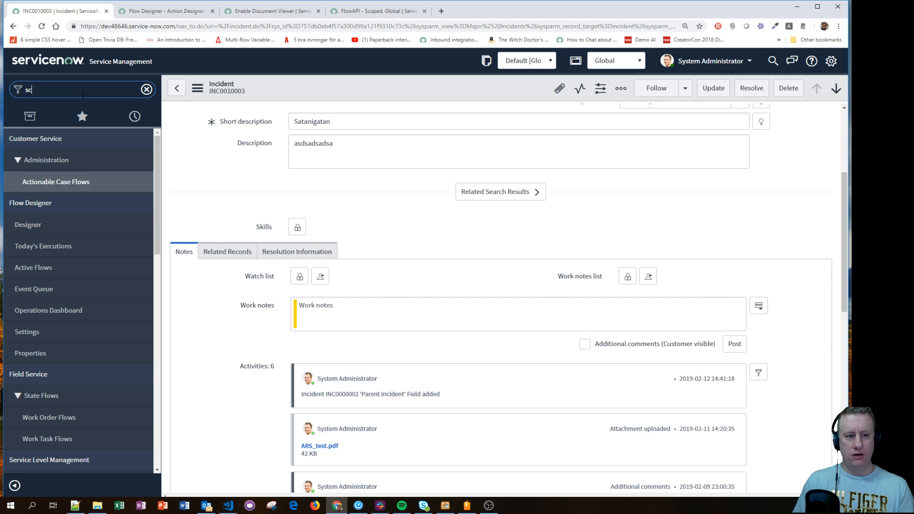
text(ripts)
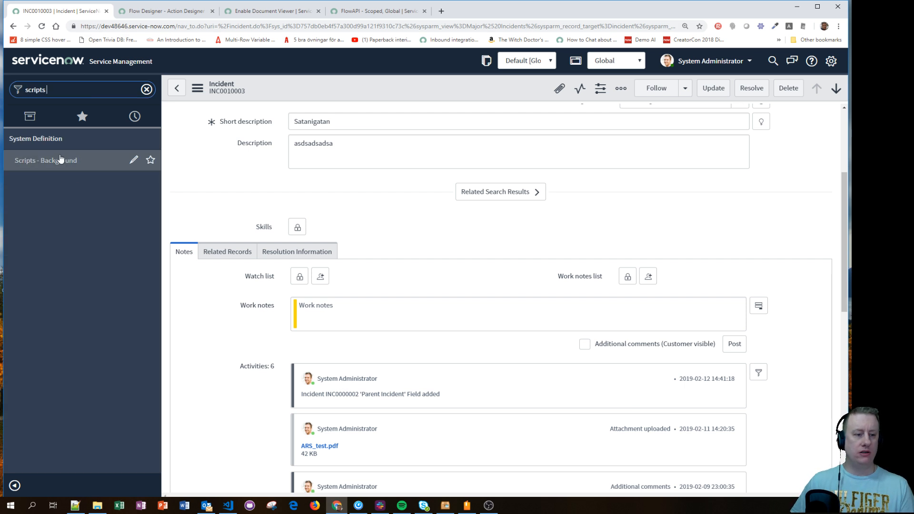
click(60, 161)
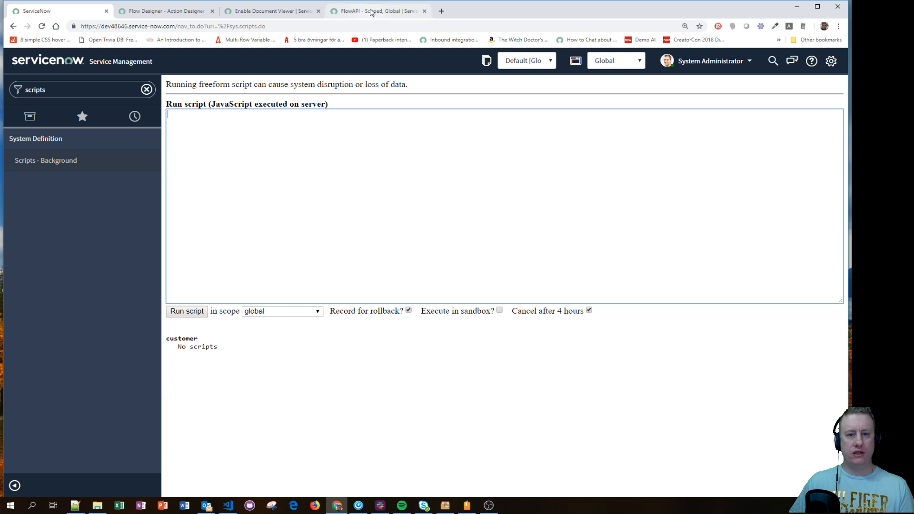
Step: Copy the try/catch block of the startAction example in the FlowAPI documentation and paste it into the empty background script
click(371, 11)
scroll(460, 323, up, 1)
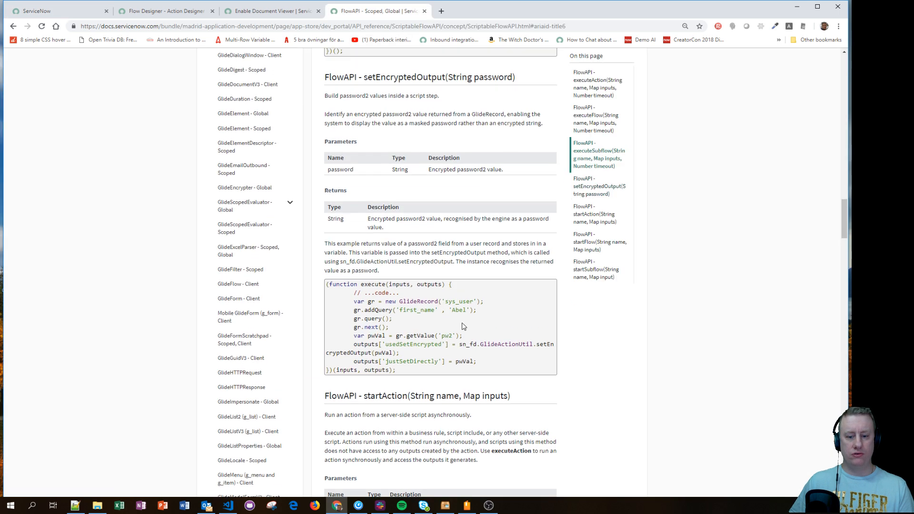
scroll(464, 326, down, 8)
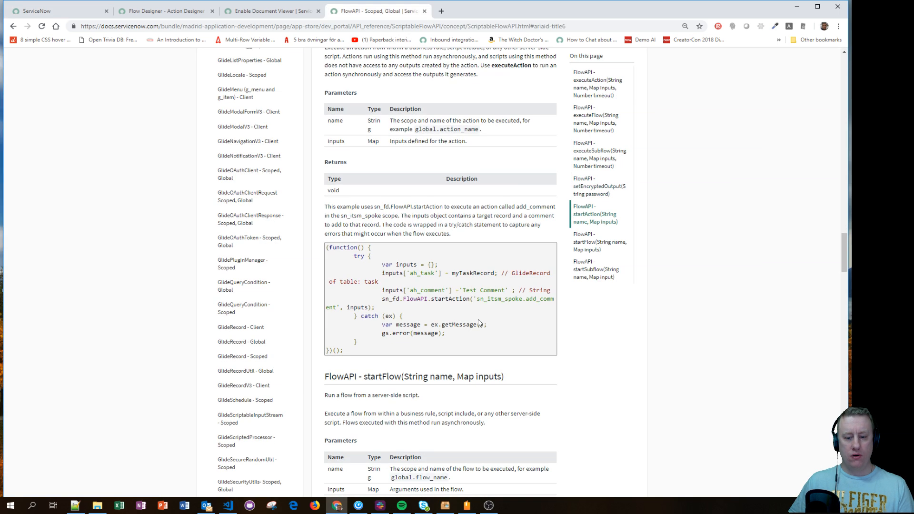
drag(353, 353, 385, 347)
key(ctrl+c)
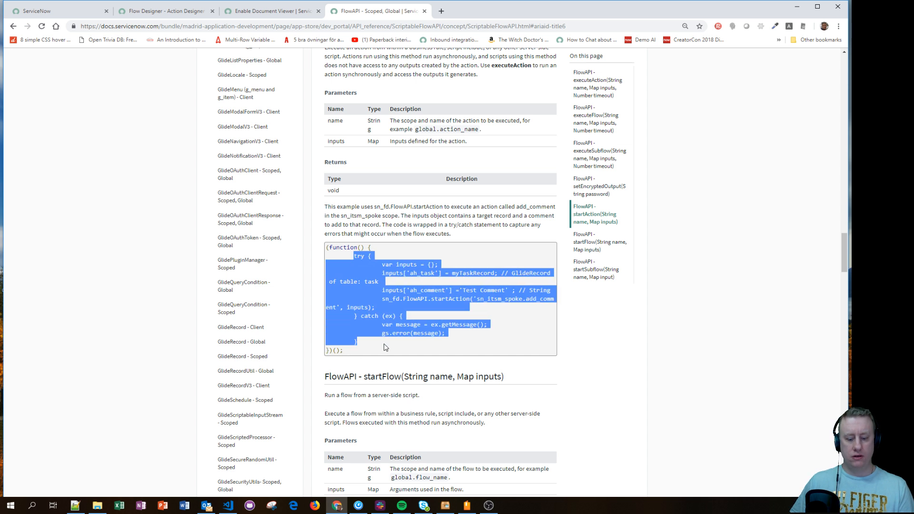
click(67, 15)
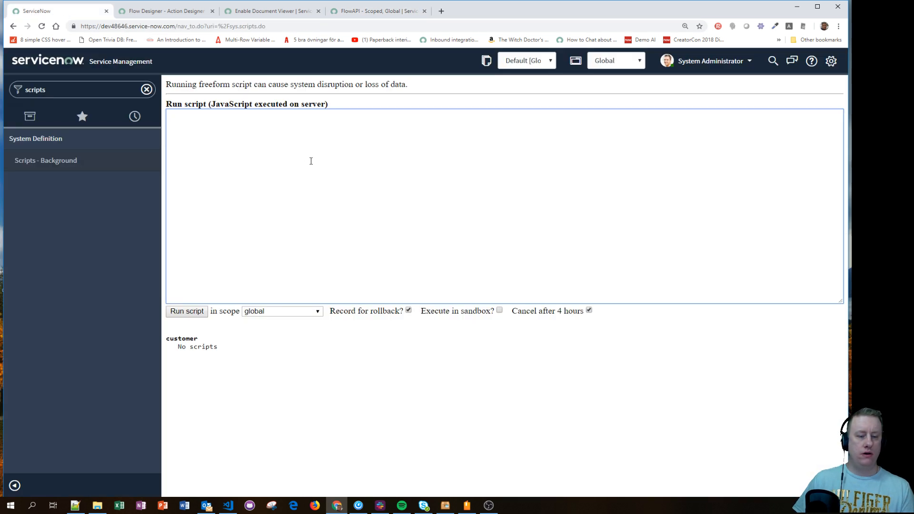
key(ctrl+v)
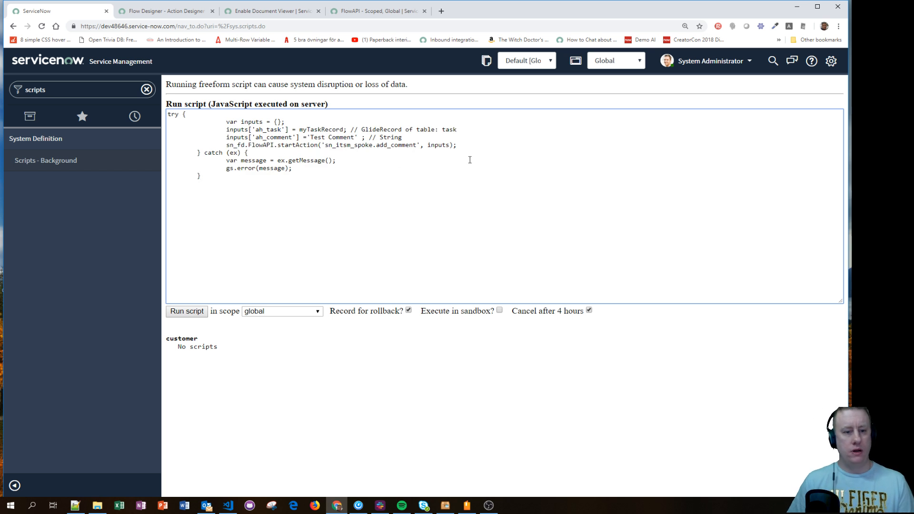
key(Up)
key(Up)
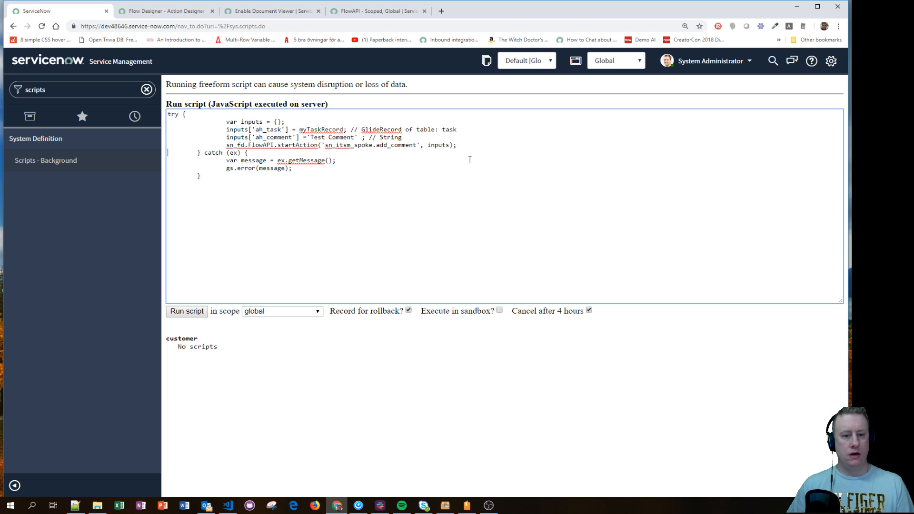
key(shift+End)
key(shift+Down)
key(shift+Down)
key(shift+Down)
key(Up)
key(Up)
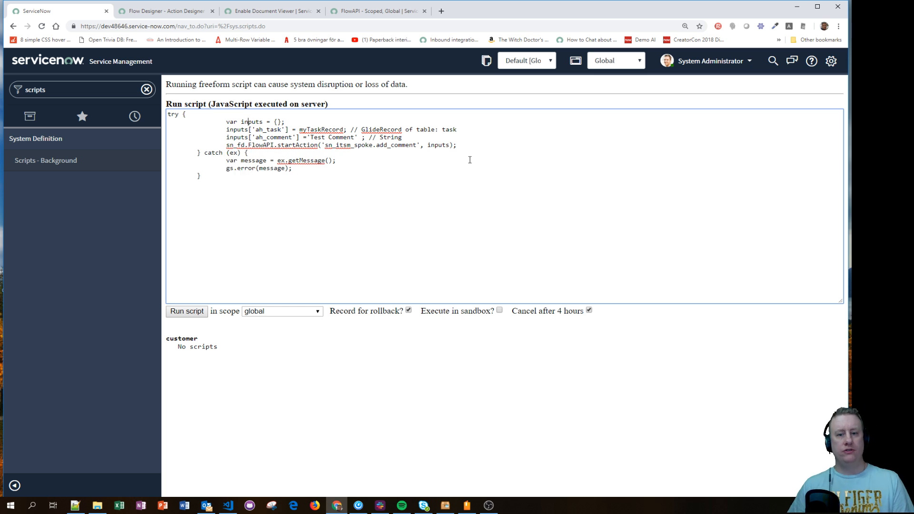
key(Right)
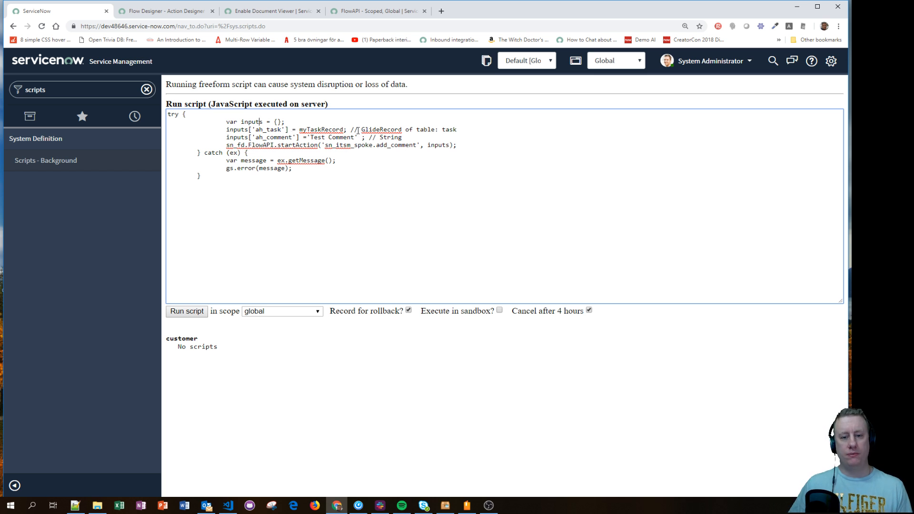
drag(360, 129, 436, 128)
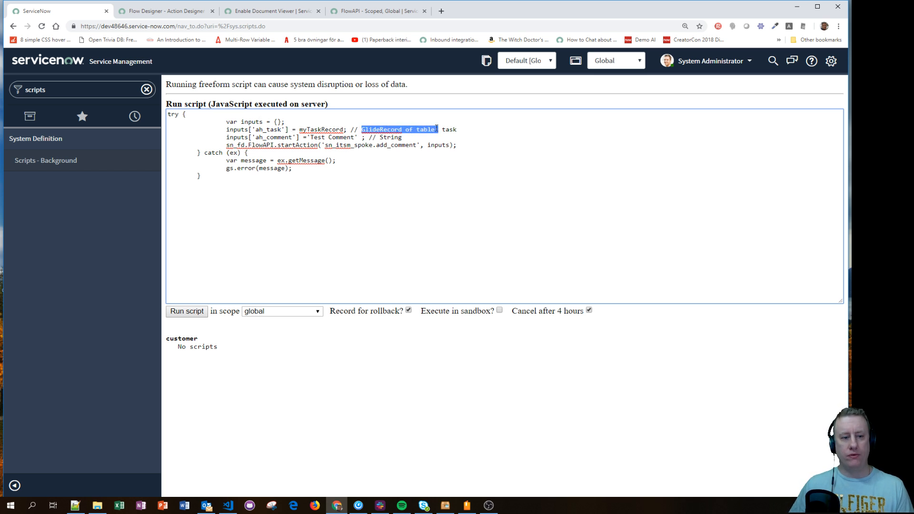
Step: Try to declare getIncident as a new GlideRecord at the start of the try block
click(230, 115)
key(Return)
key(Return)
key(Return)
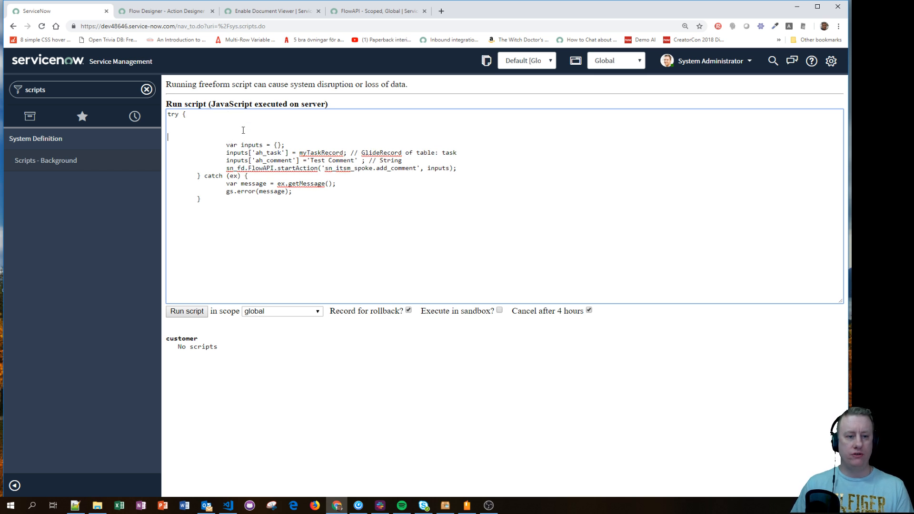
text(var )
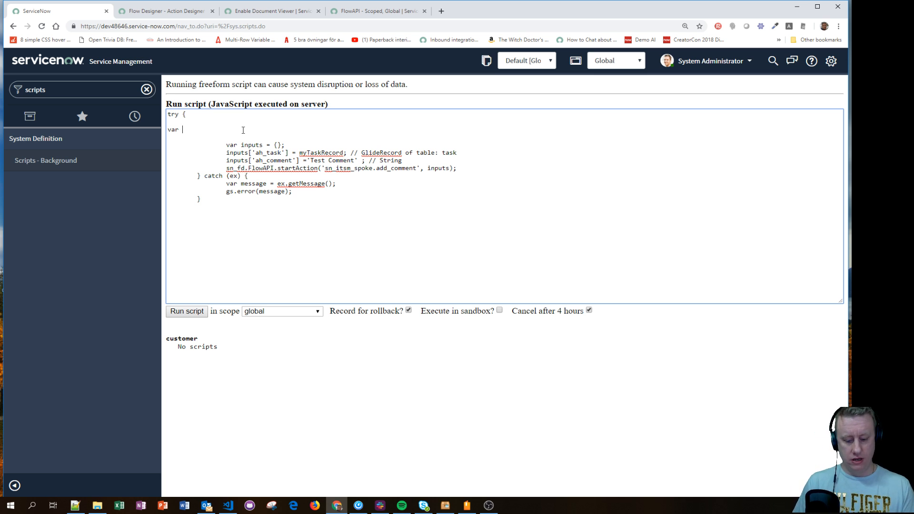
text(getIncidetn)
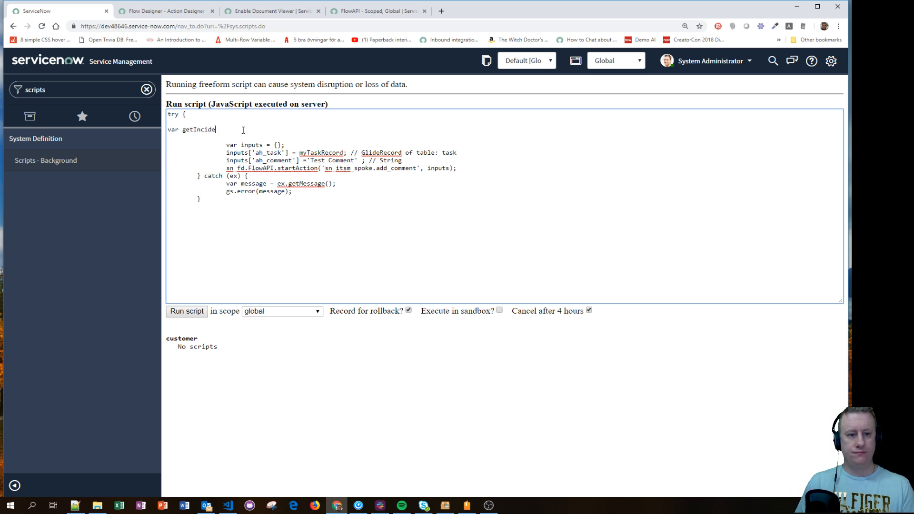
key(BackSpace)
key(BackSpace)
key(BackSpace)
text(nt = new )
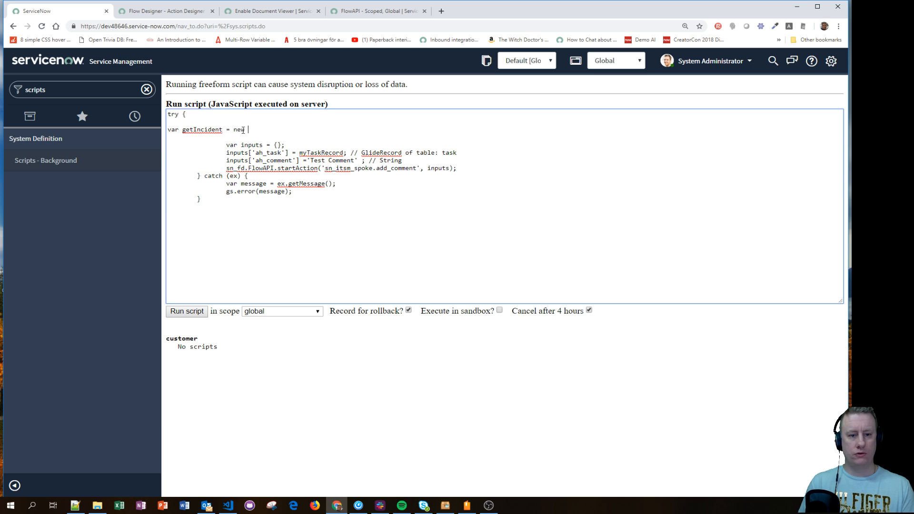
text(GlideRecord(')
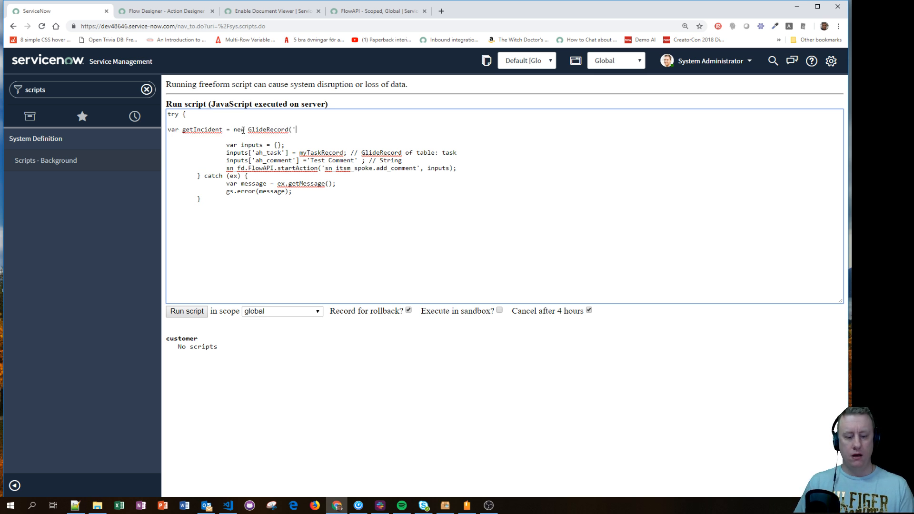
Step: Get the prepared Add Comment script from the Visual Studio Code workspace "Visual Studio other code" and paste it over the background script
click(229, 507)
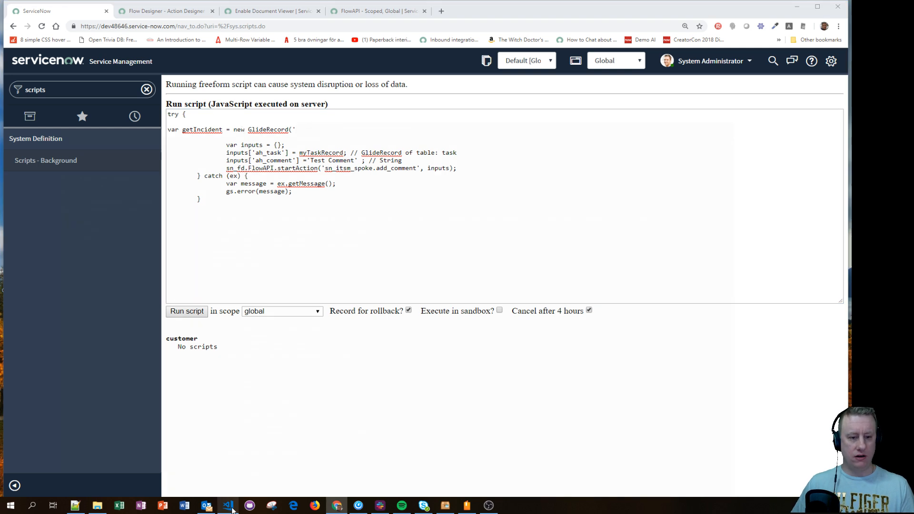
drag(305, 6, 291, 0)
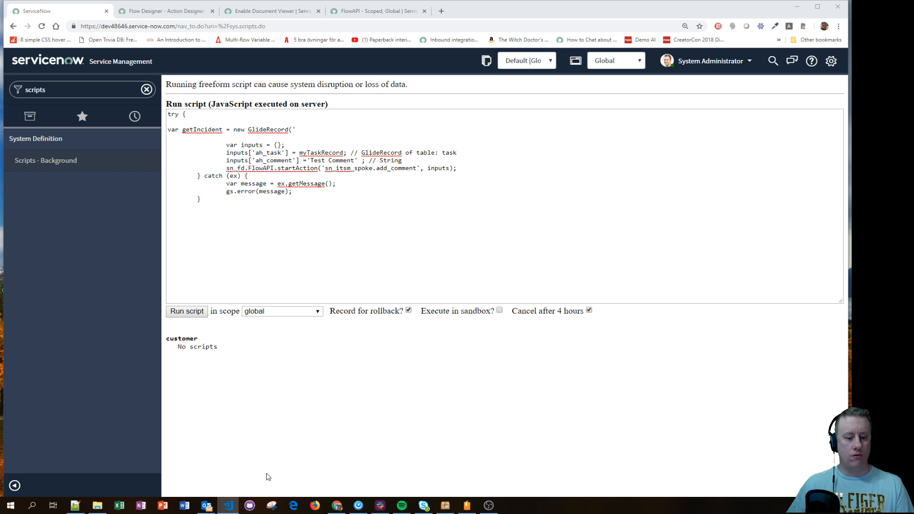
right_click(229, 505)
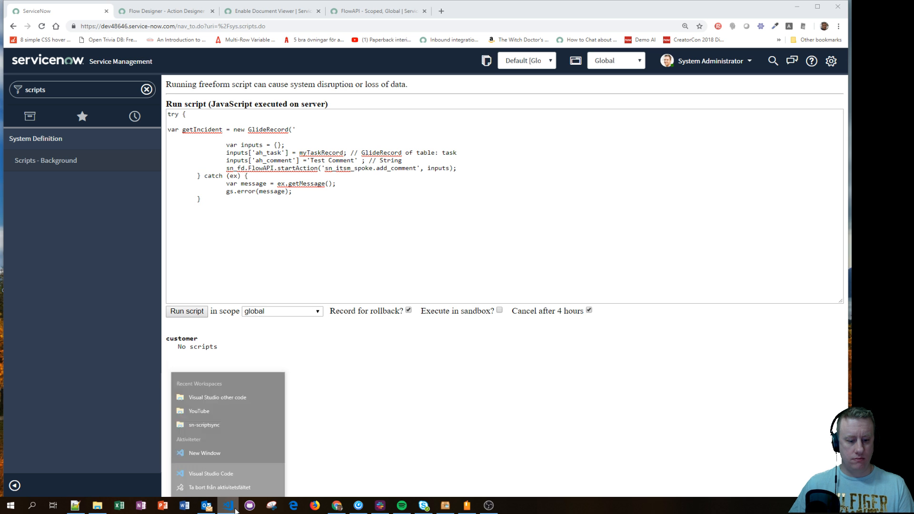
click(224, 395)
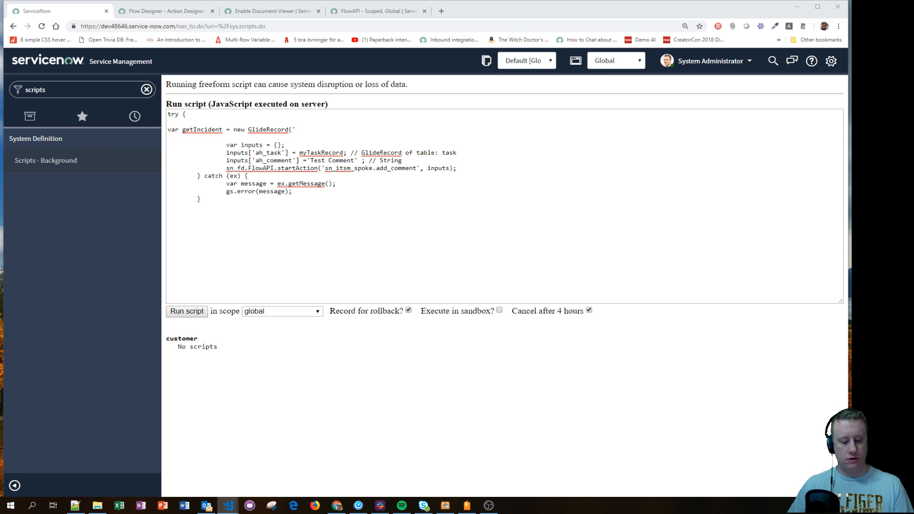
drag(169, 199, 108, 58)
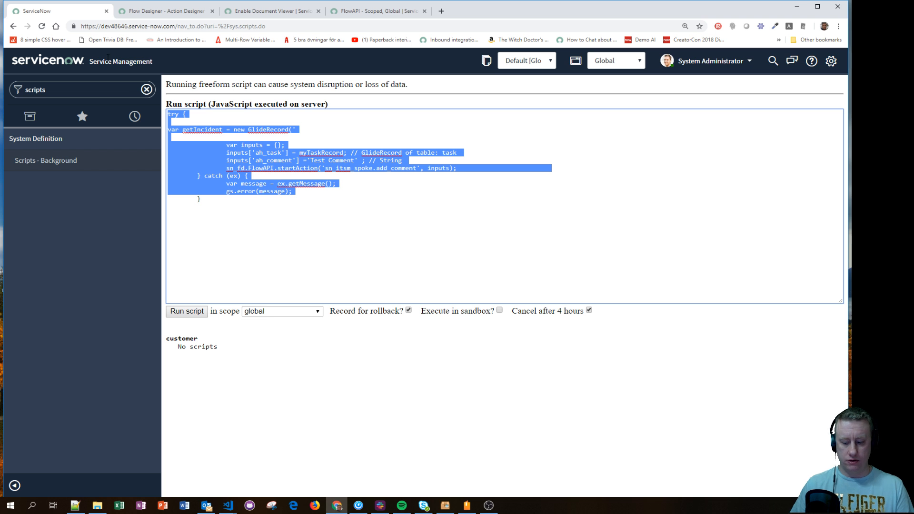
key(ctrl+v)
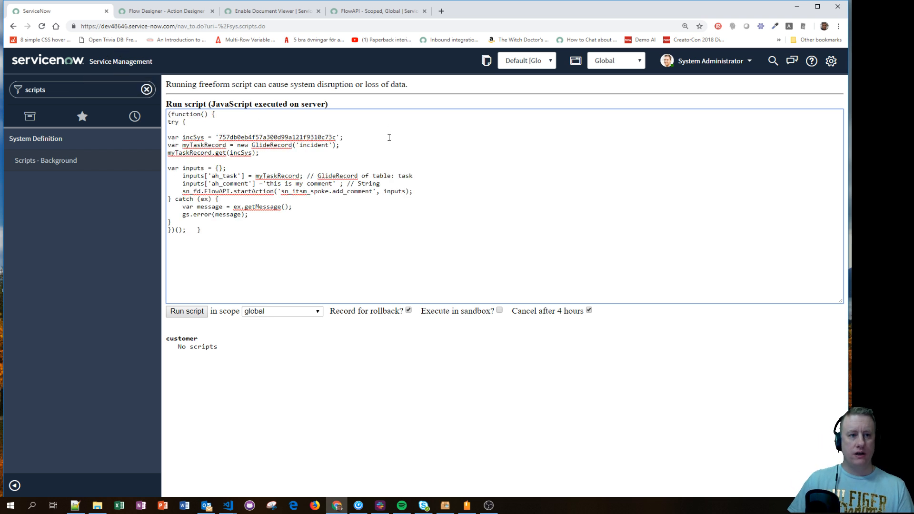
Step: Examine how the script retrieves the incident through incSys and myTaskRecord and passes it to the ah_task input
double_click(297, 137)
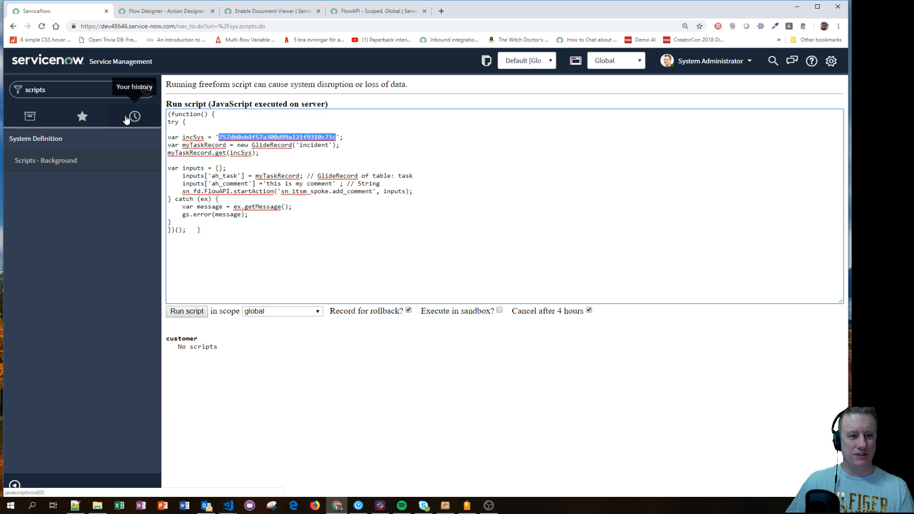
click(300, 145)
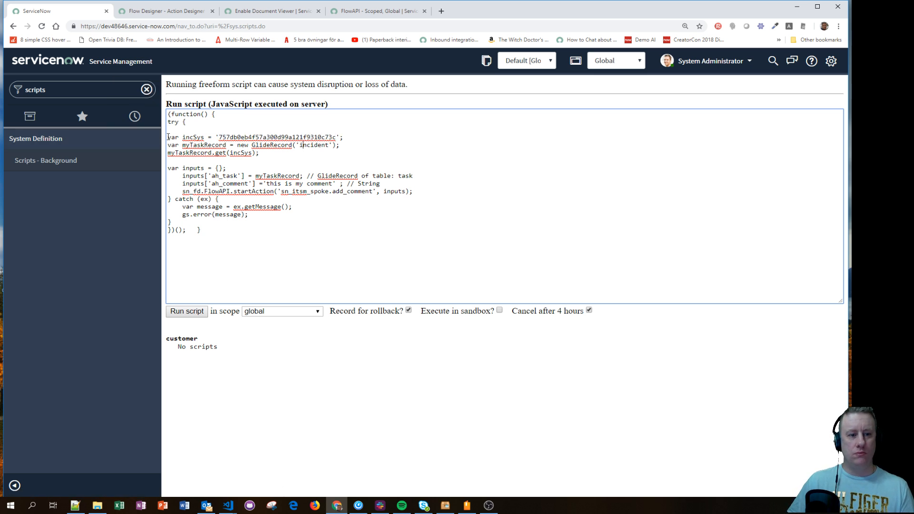
drag(168, 138, 347, 134)
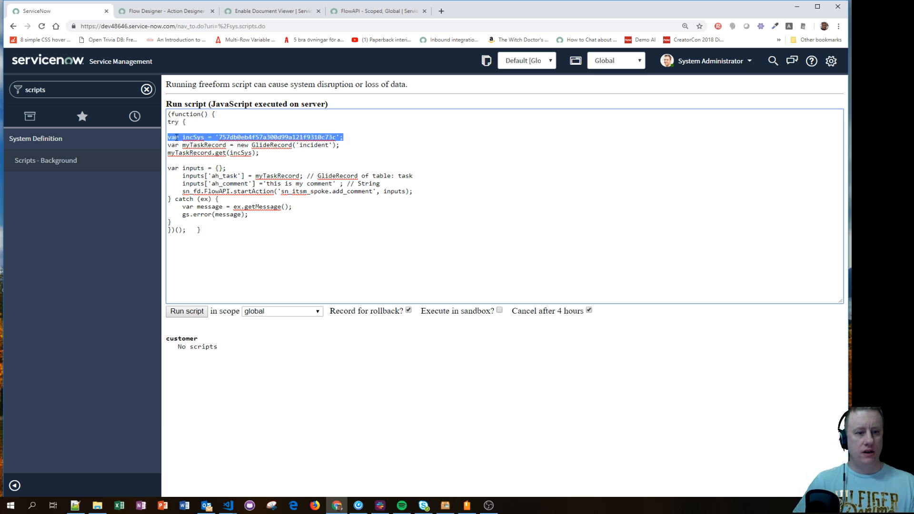
drag(181, 144, 335, 146)
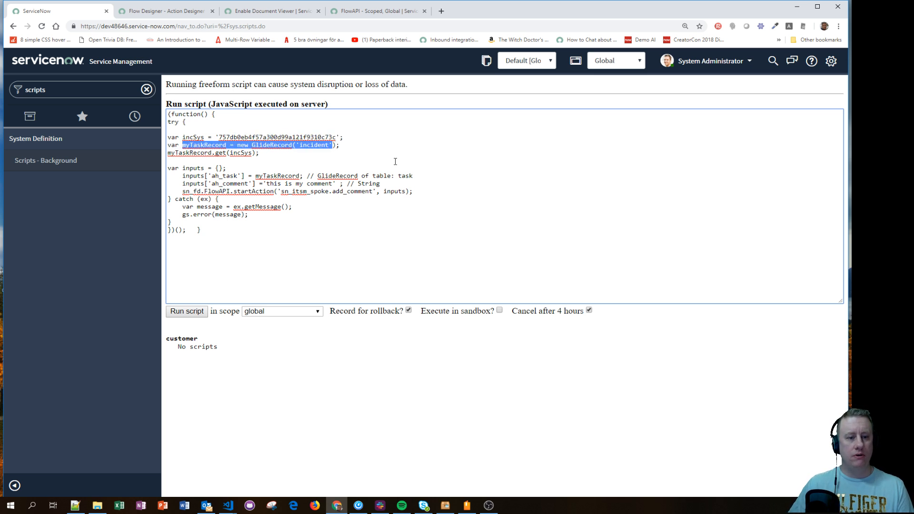
drag(227, 155, 247, 160)
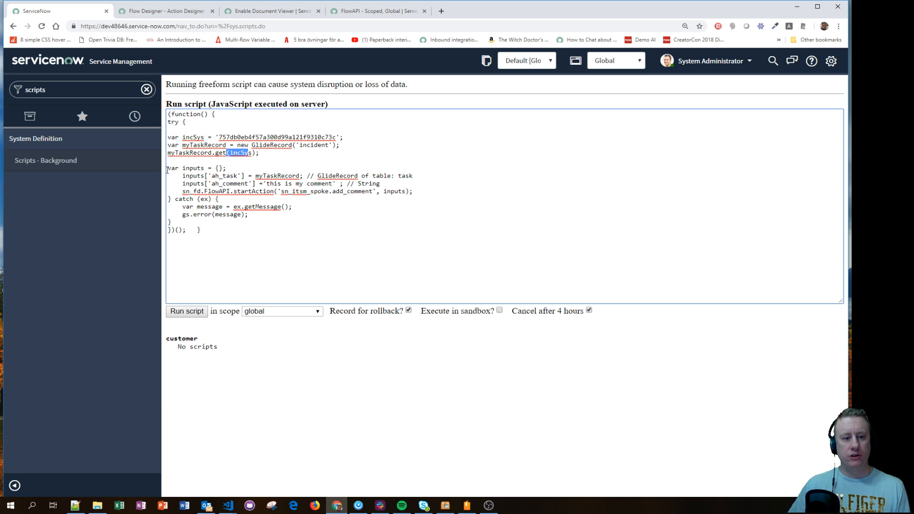
drag(211, 177, 240, 174)
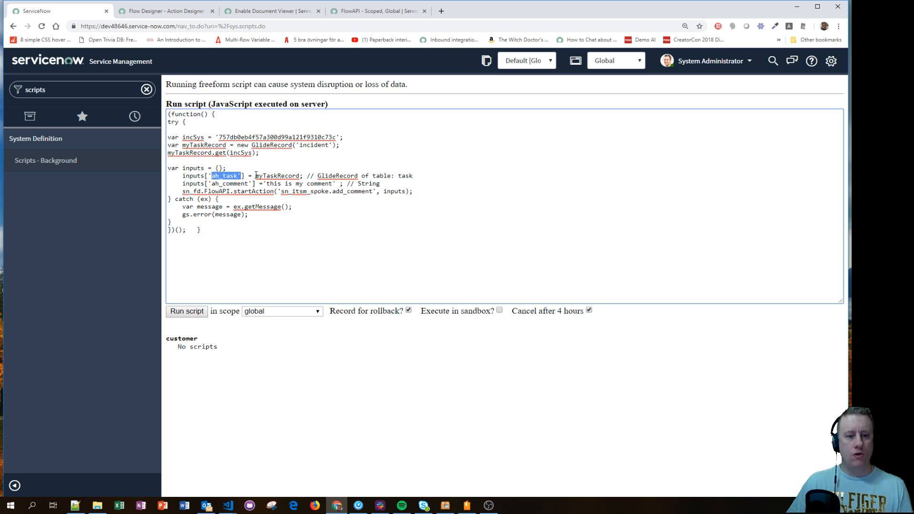
drag(255, 176, 303, 179)
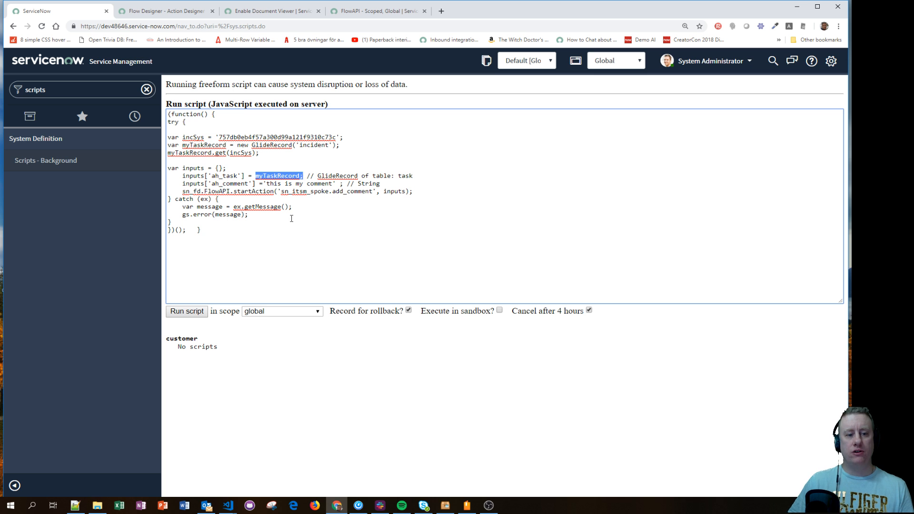
drag(168, 153, 213, 153)
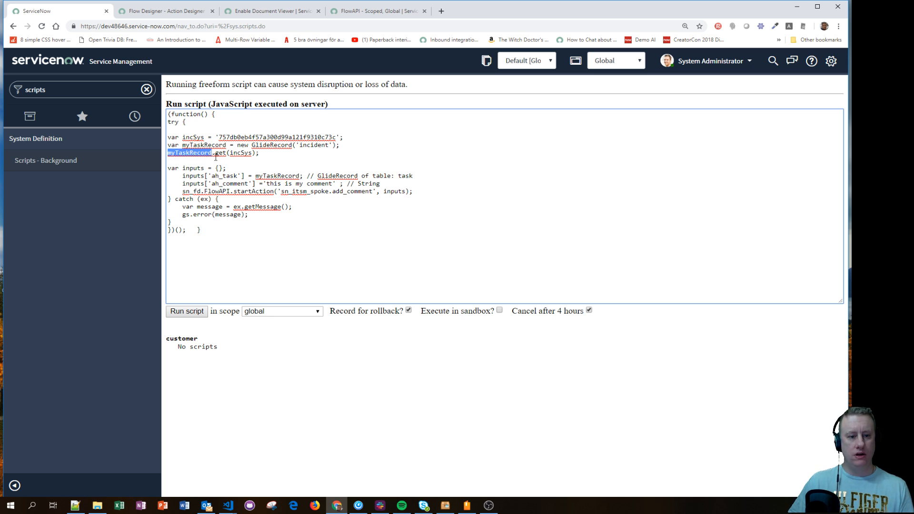
Step: Extend the ah_comment input text to "this is my comment for episode 14"
drag(263, 185, 286, 185)
click(335, 185)
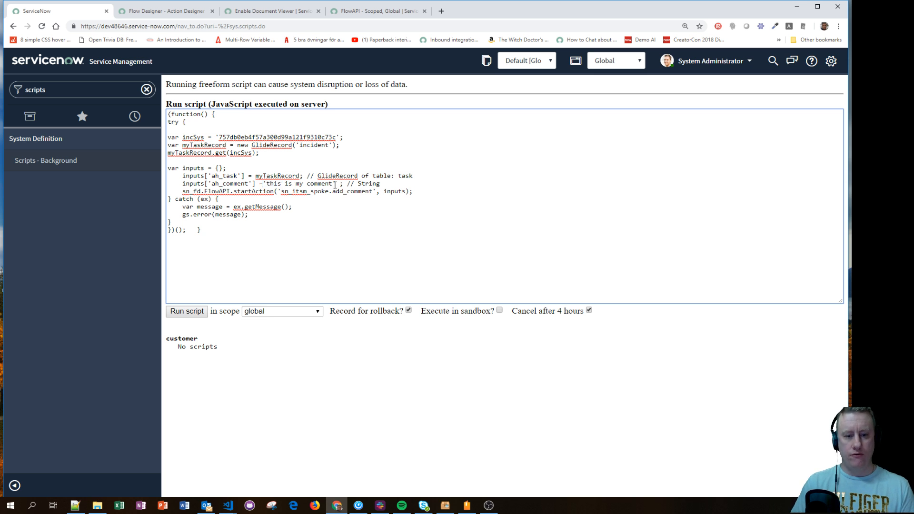
text(for ep)
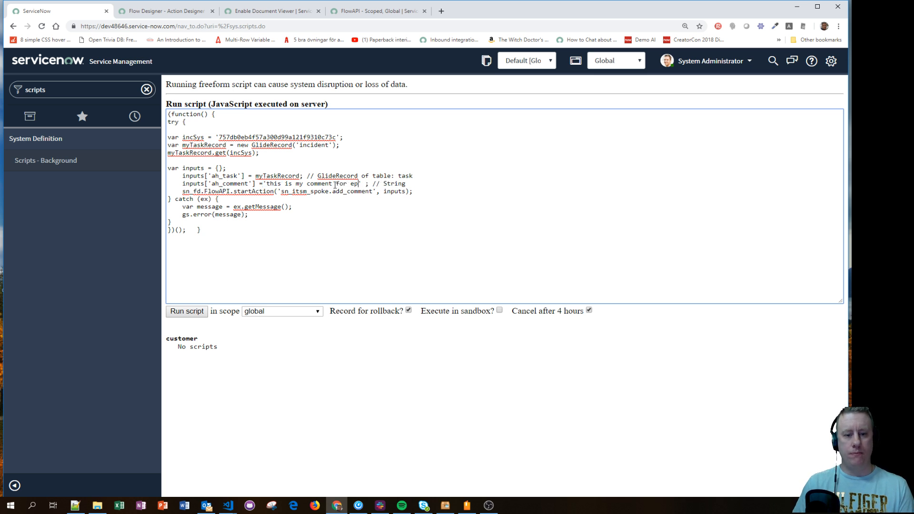
text(isode 14)
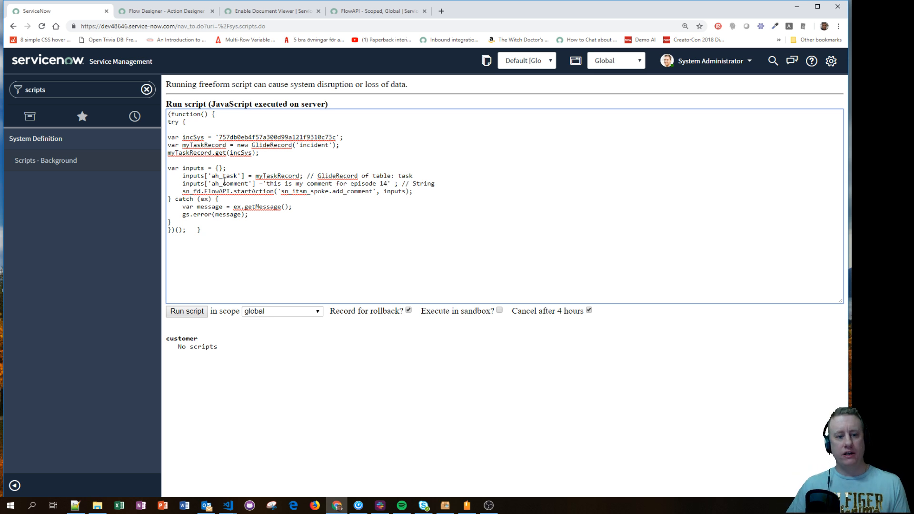
Step: Examine the startAction call's action name and inputs, checking the name against the internal names and applications in Flow Designer's action list
drag(179, 191, 273, 192)
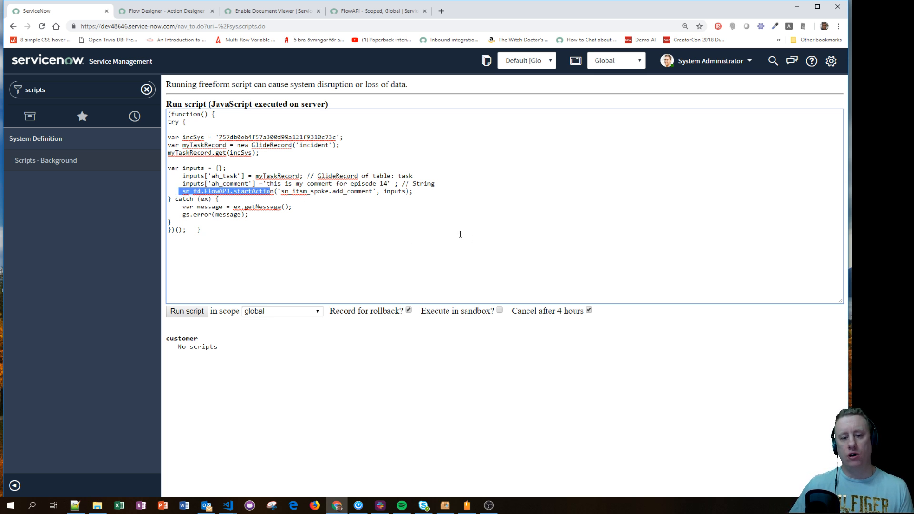
drag(281, 191, 373, 191)
click(303, 199)
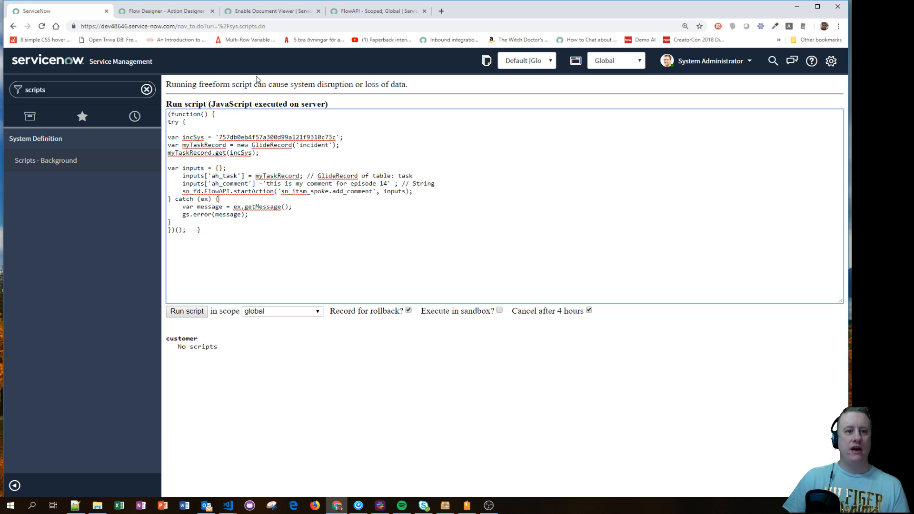
click(183, 13)
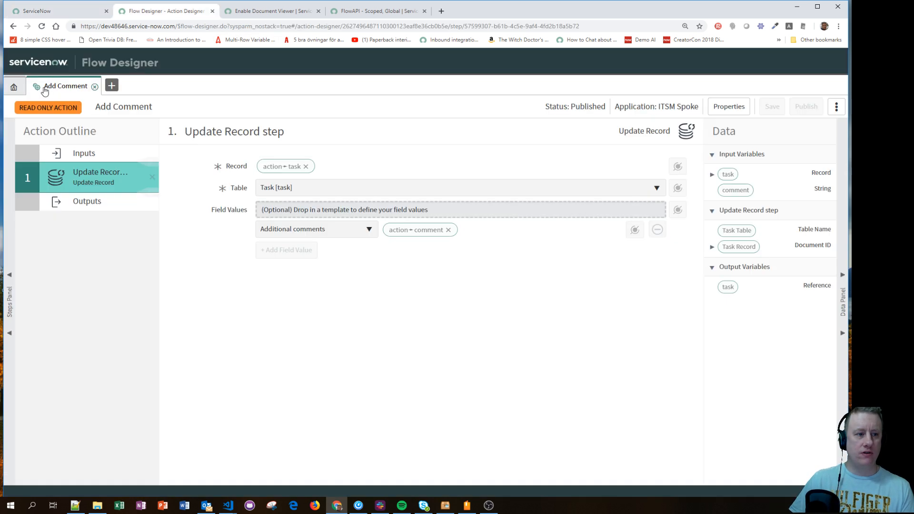
click(110, 86)
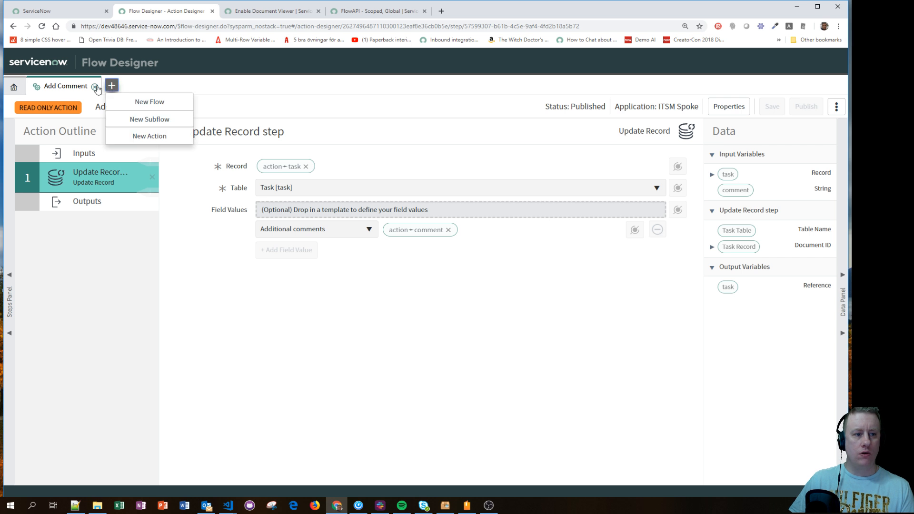
click(19, 87)
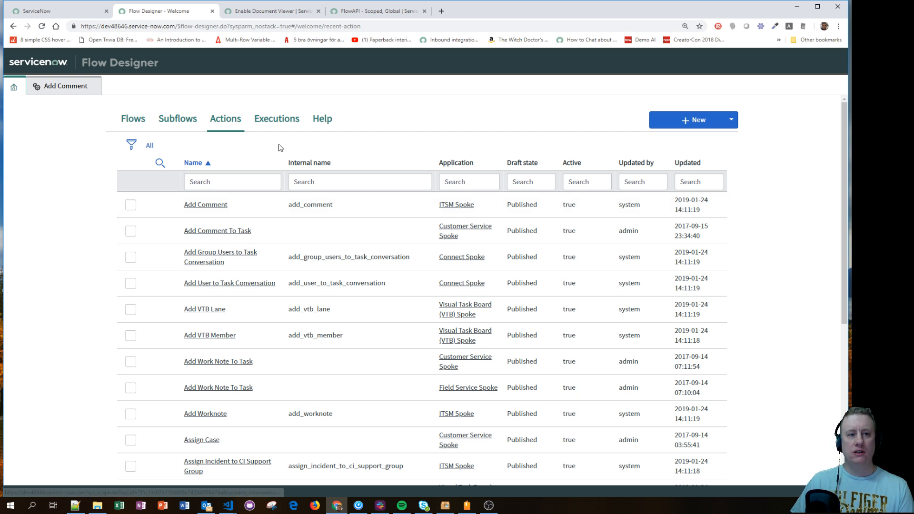
click(63, 13)
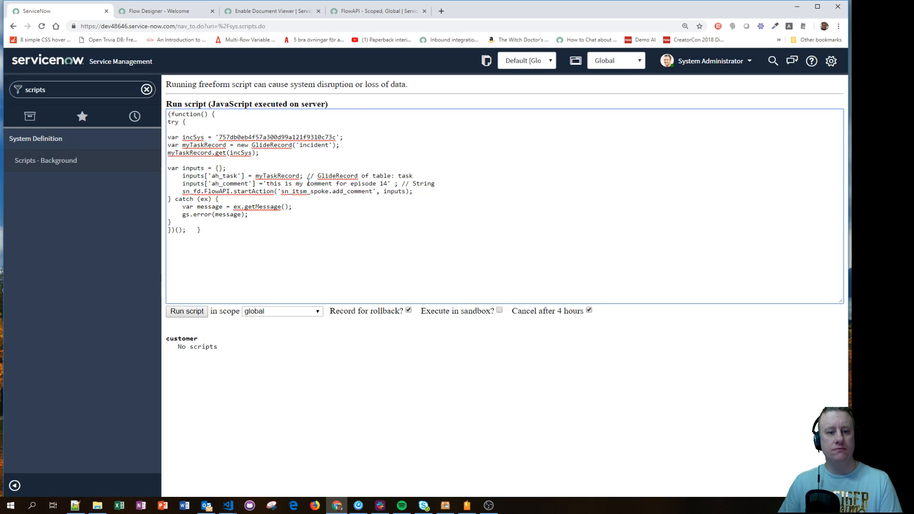
drag(281, 193, 406, 191)
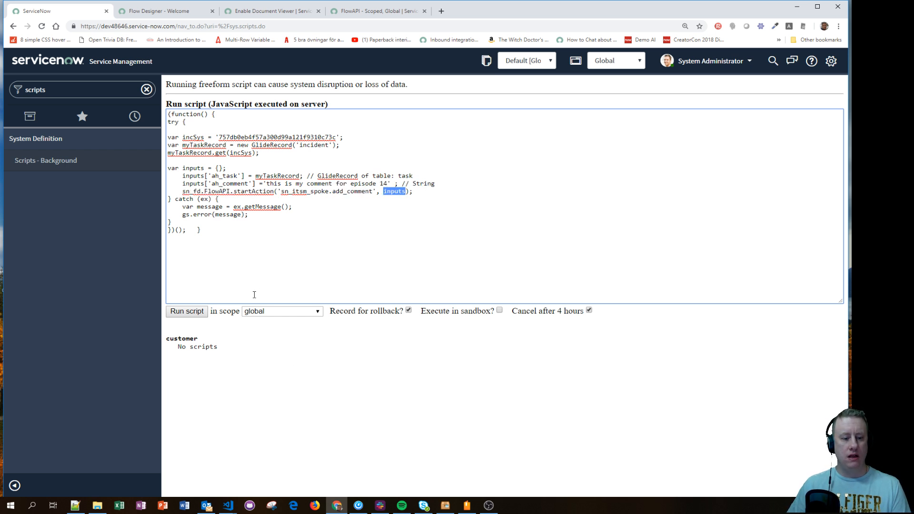
Step: Remove the stray closing brace after the background script's last line and run the script in the global scope
click(196, 313)
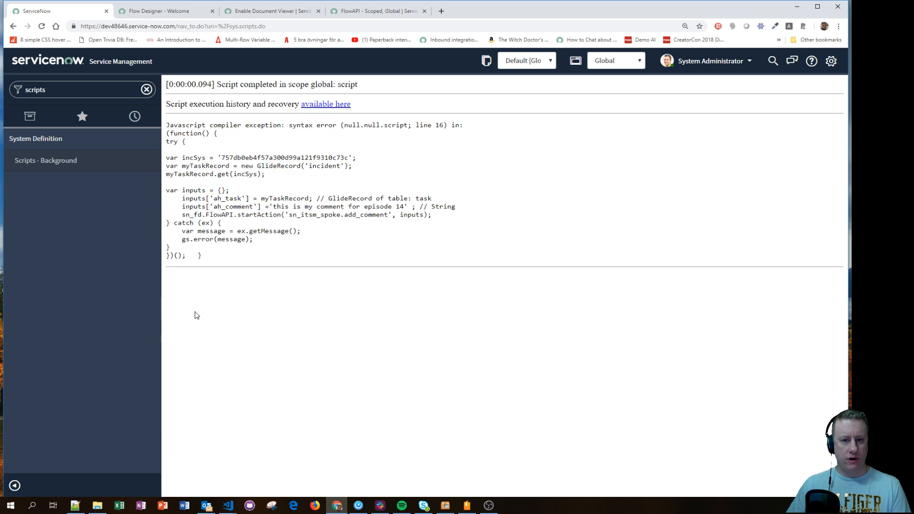
click(14, 27)
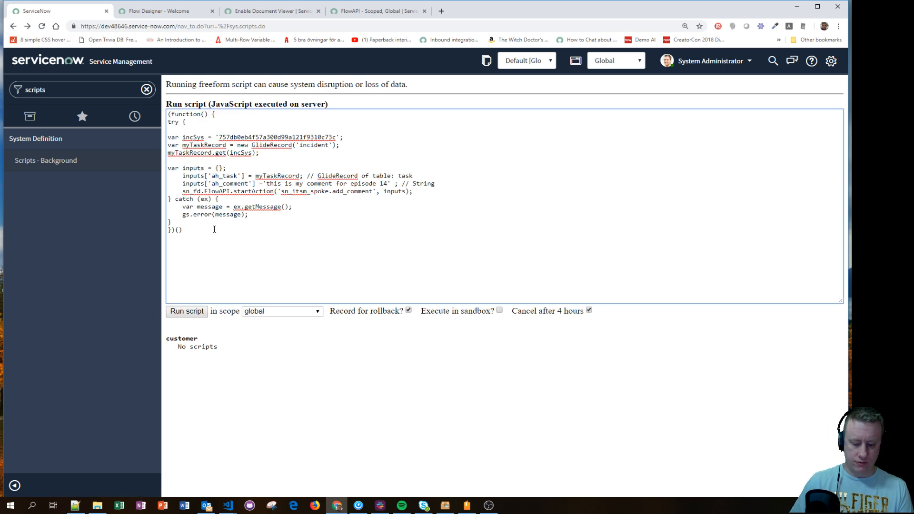
click(199, 314)
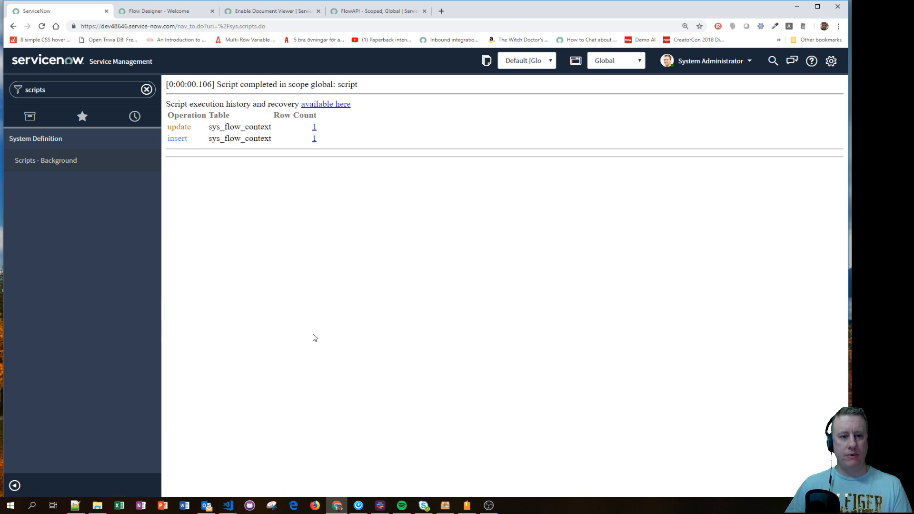
Step: Open the incident list with incident.list and sort it by Updated, most recent first
click(123, 92)
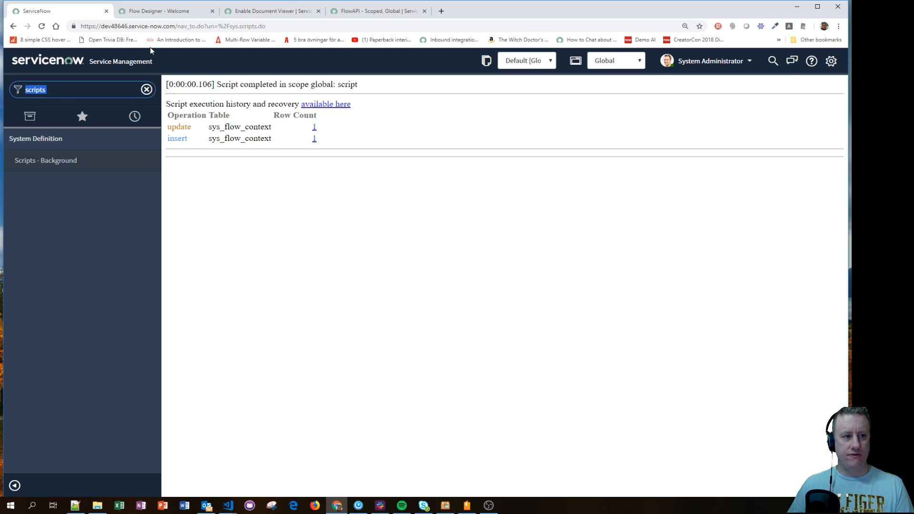
click(13, 27)
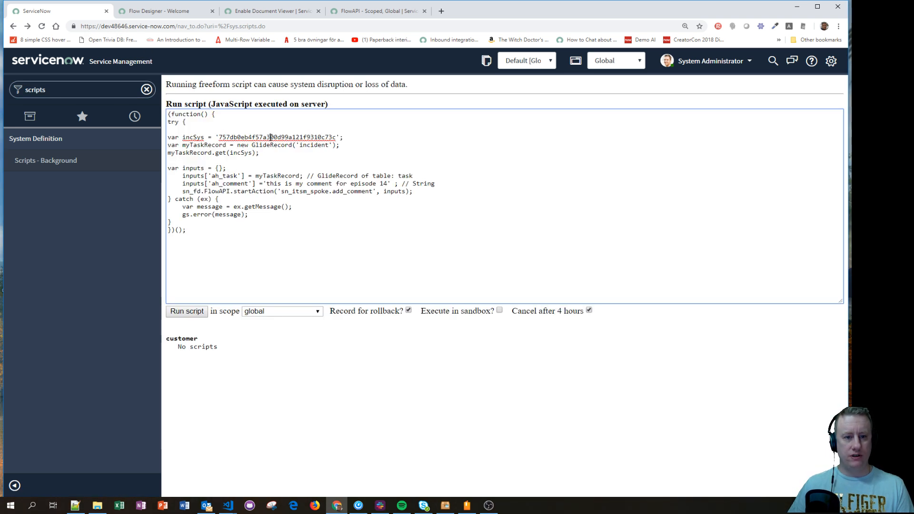
double_click(271, 137)
click(115, 89)
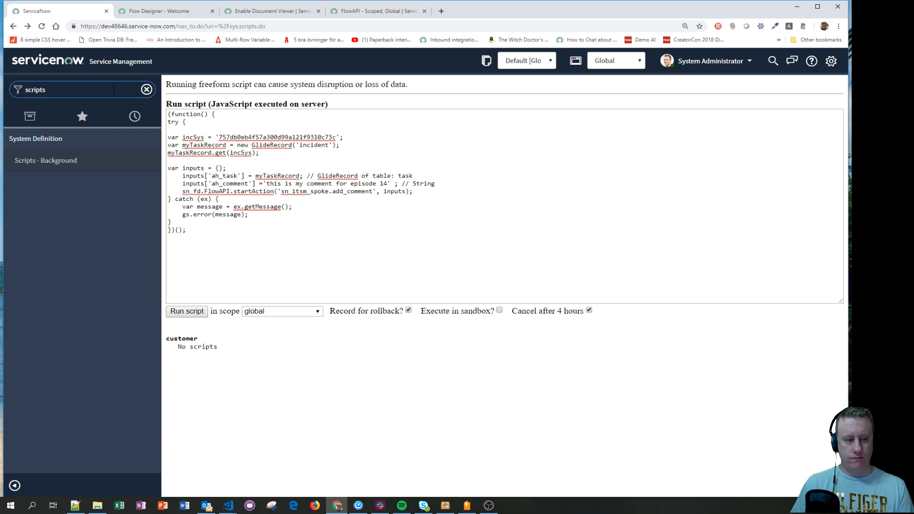
key(ctrl+a)
text(incident.lis)
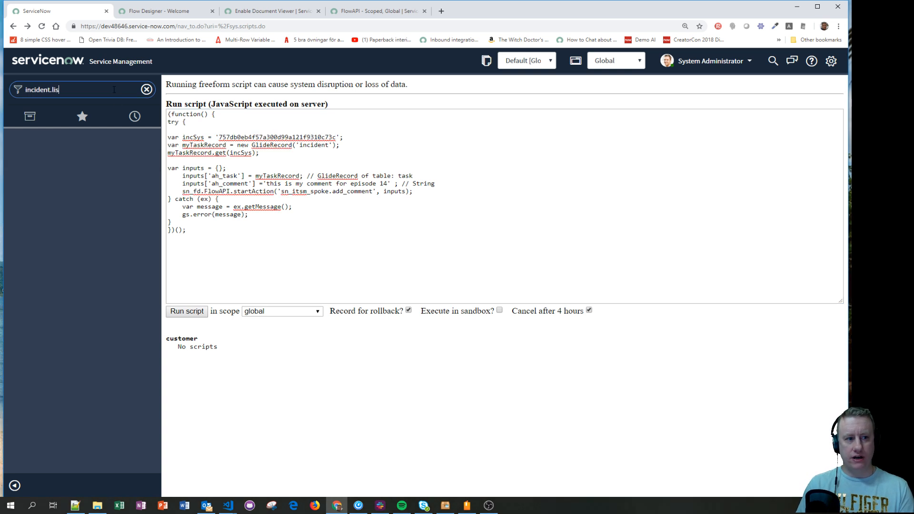
text(t)
key(Return)
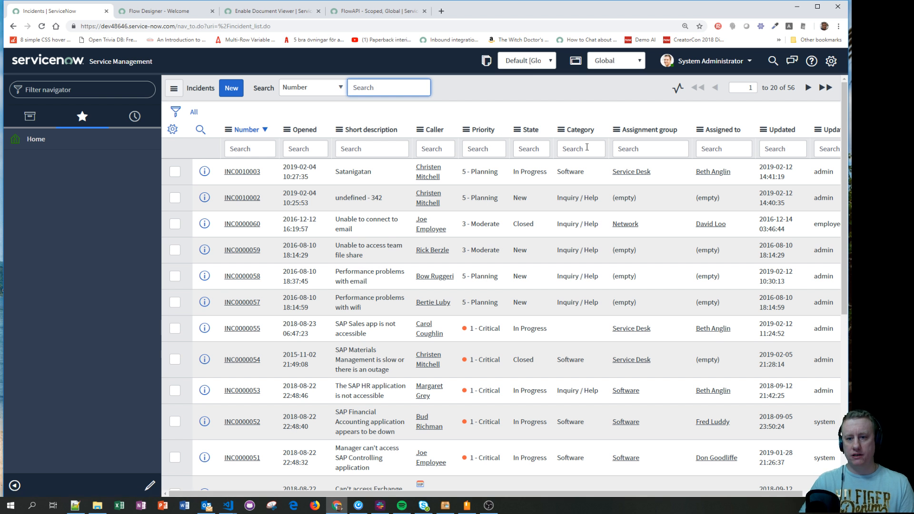
click(779, 134)
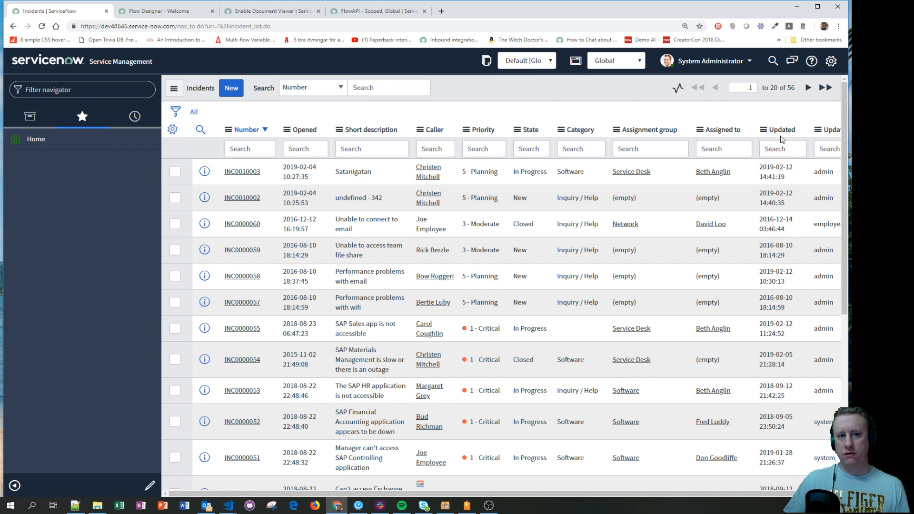
click(785, 134)
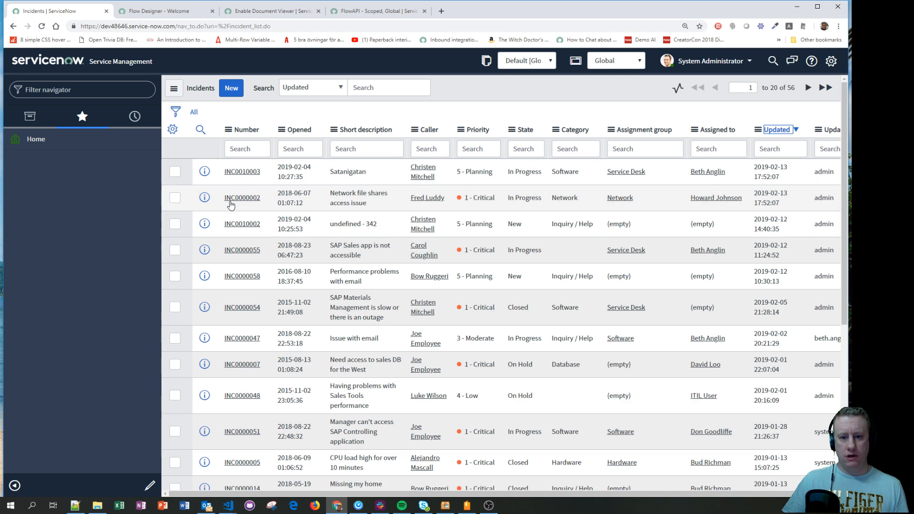
Step: Open incident INC0010003 and check its latest activity entry for the comment added by the script
click(238, 172)
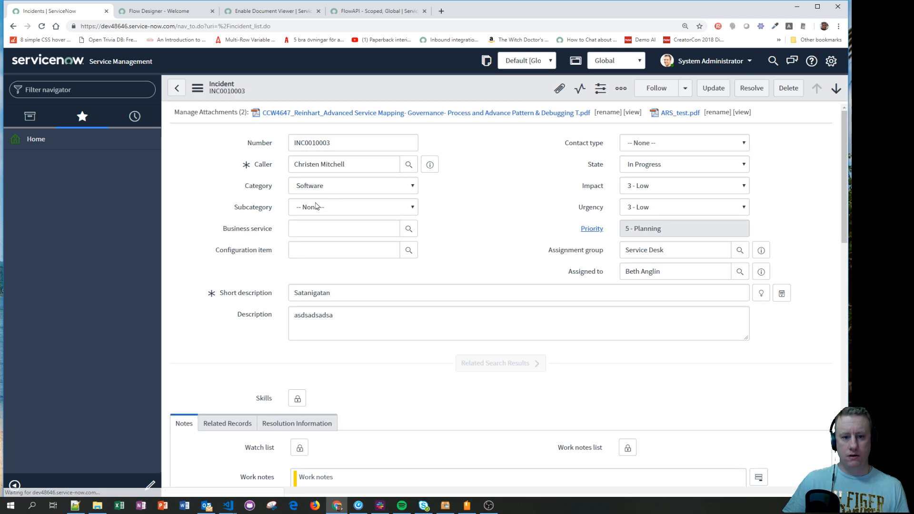
scroll(442, 246, down, 2)
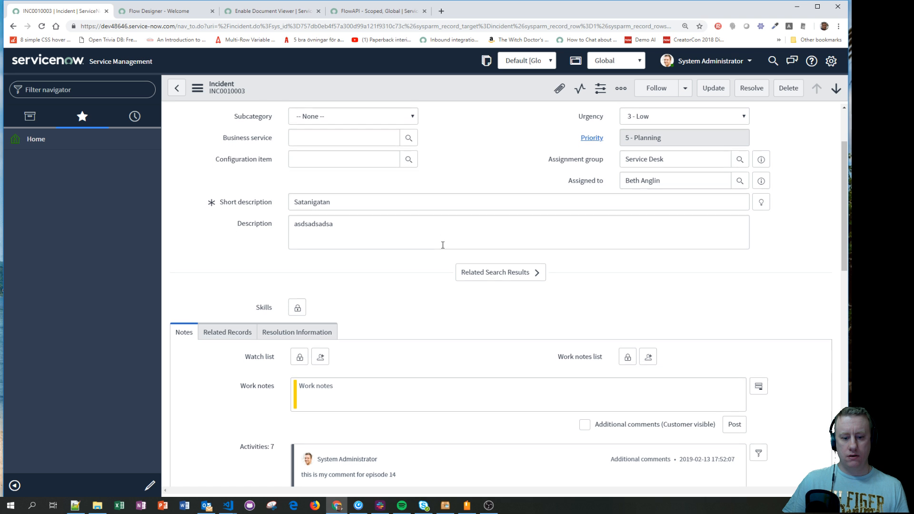
scroll(442, 245, down, 2)
drag(317, 378, 408, 397)
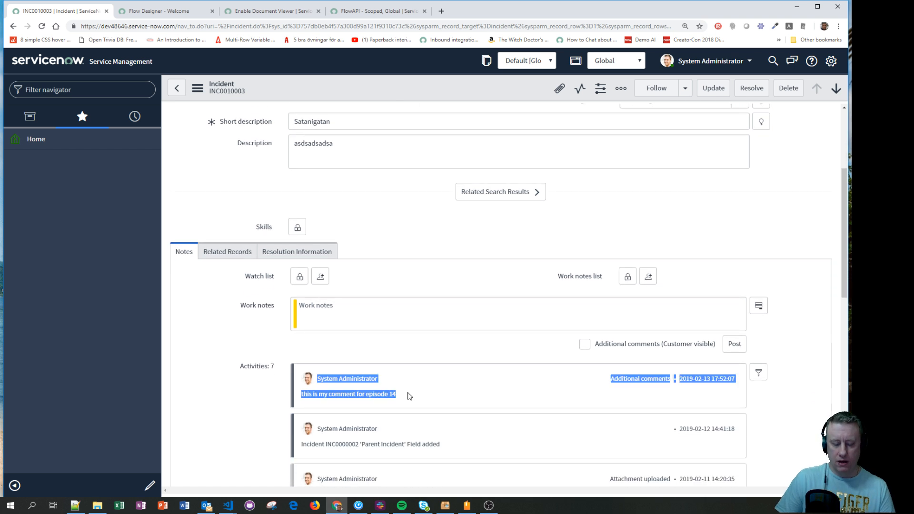
click(434, 399)
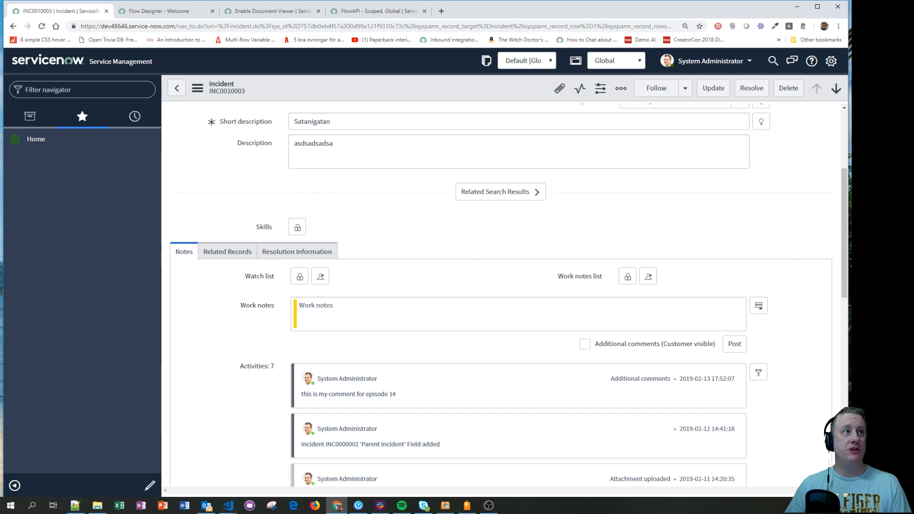
Step: Open the YouTube code repository on GitHub in a new browser tab
click(441, 11)
text(github.com/goranlundqvist/YouTube)
key(Return)
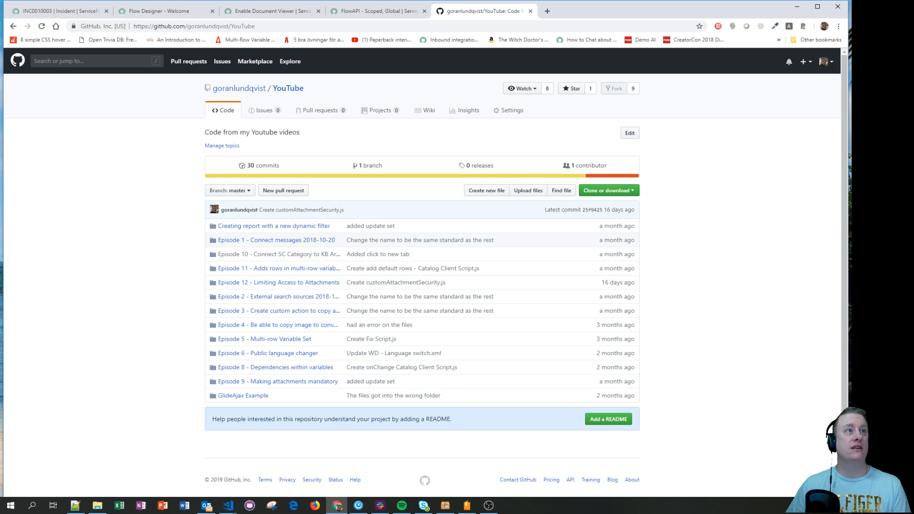
Step: Read the Madrid documentation topic "Access Service Catalog categories in Service Portal"
key(alt+Tab)
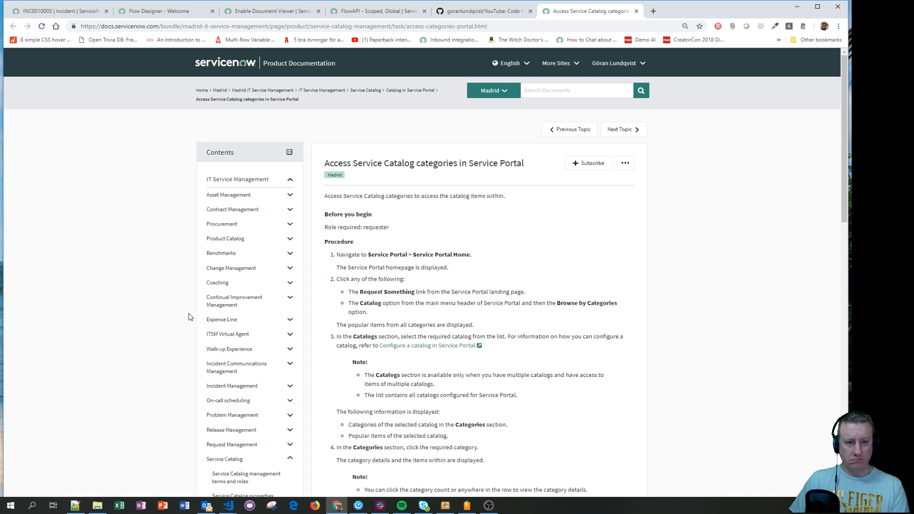
scroll(631, 198, down, 1)
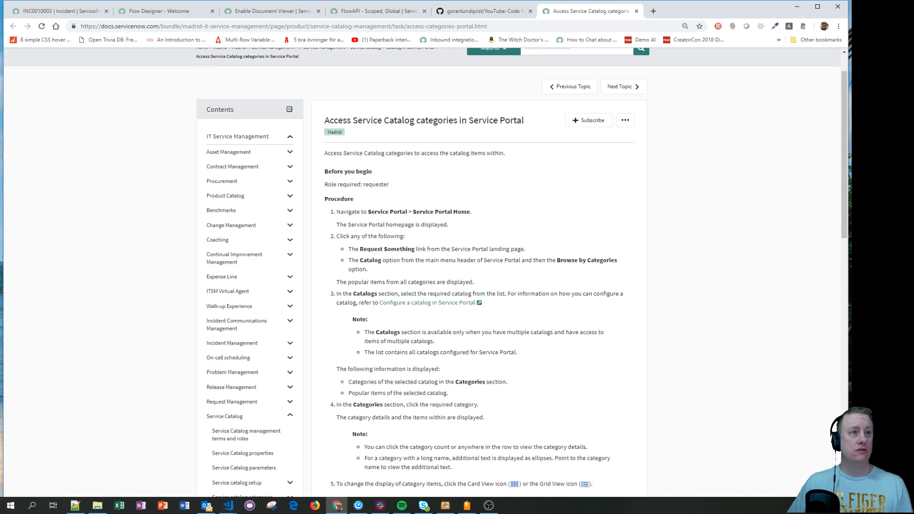
key(alt+Tab)
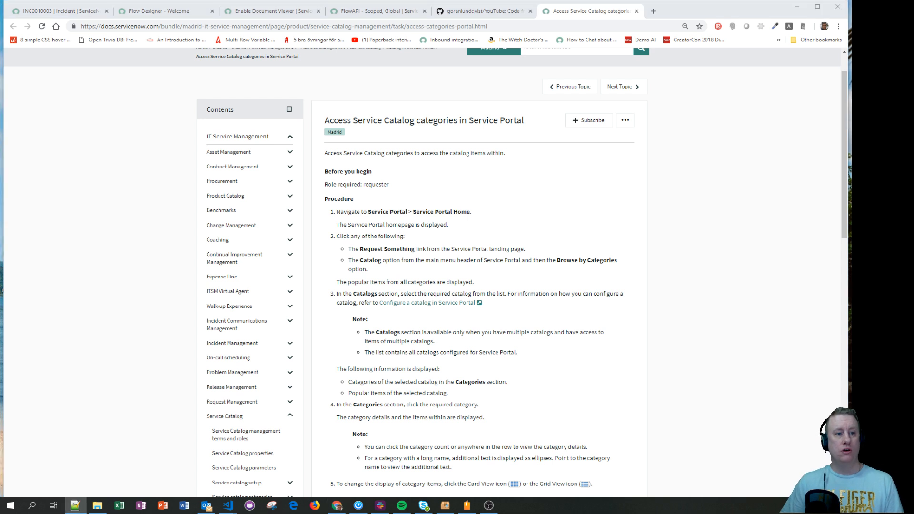
Step: Return to the ServiceNow instance, filter the navigator by "ce port" and open the Service Portal record from Portals
click(74, 11)
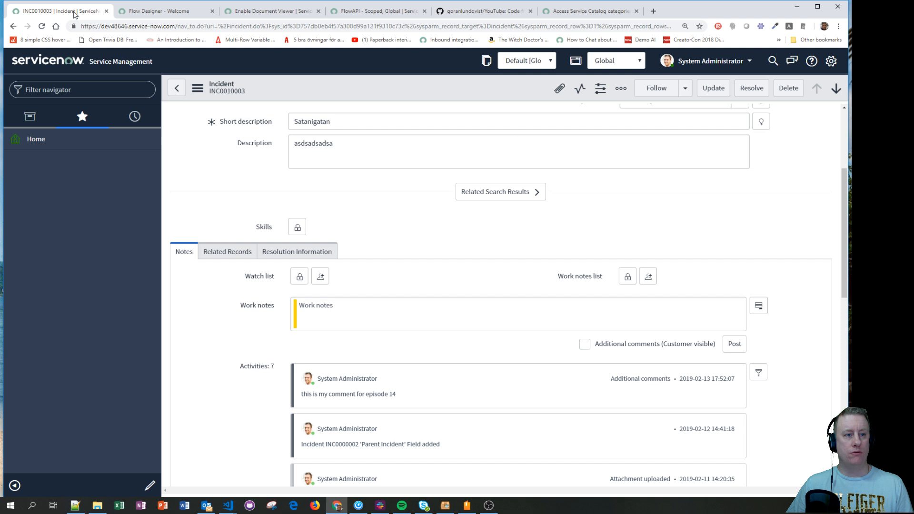
click(86, 88)
text(ce port)
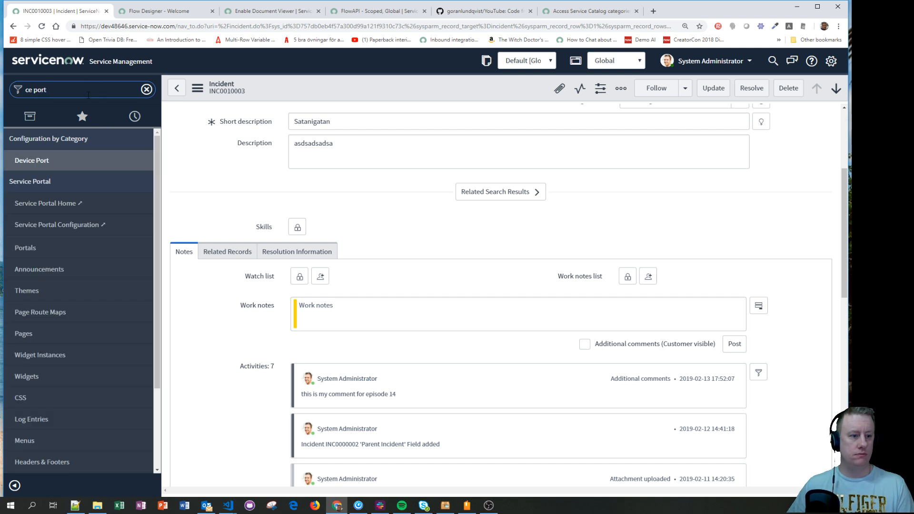
click(64, 251)
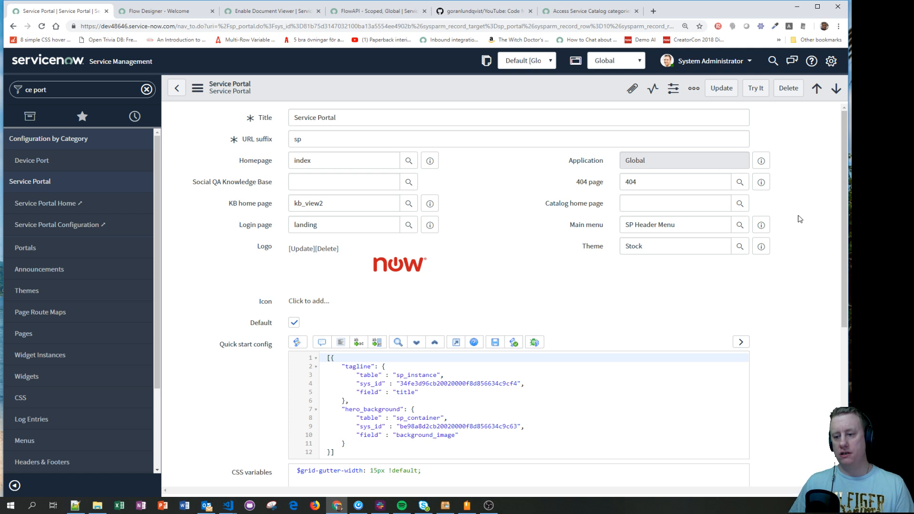
Step: Compare the Catalogs and Knowledge Bases related lists of the Service Portal record
scroll(523, 212, down, 5)
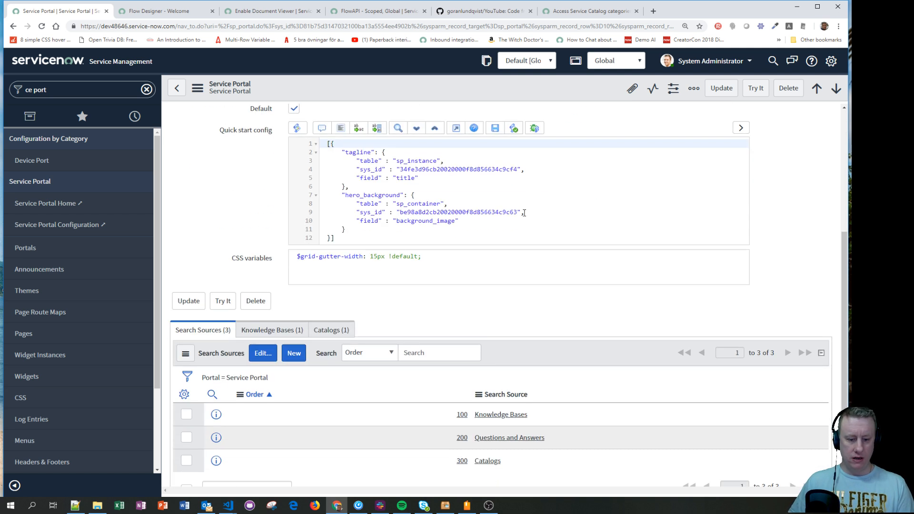
click(351, 330)
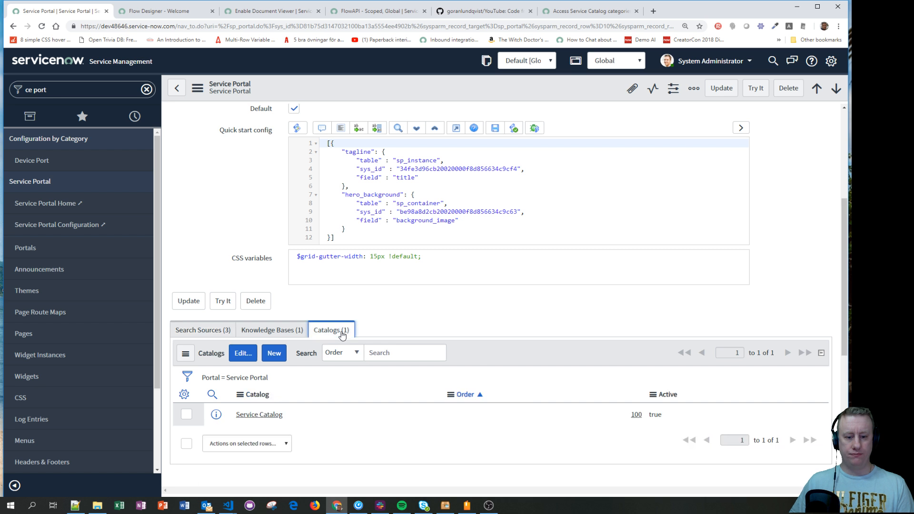
click(284, 335)
click(315, 328)
click(300, 331)
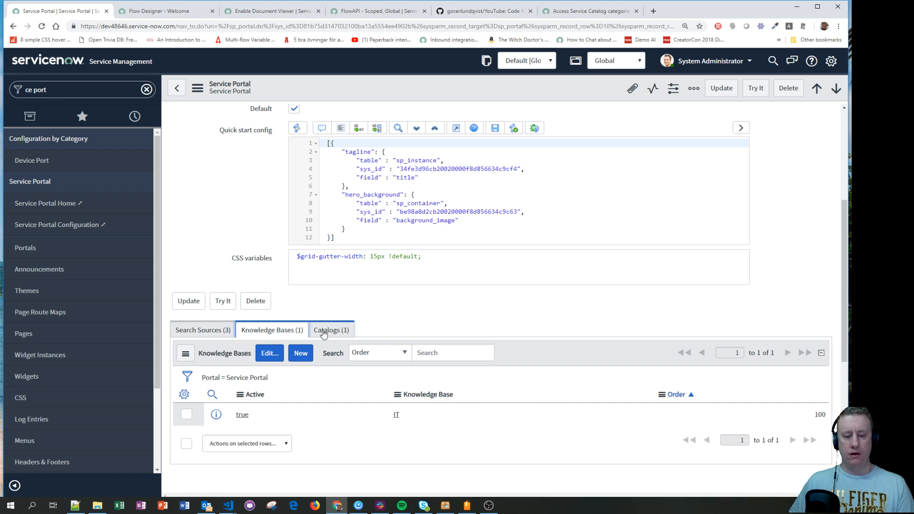
click(312, 333)
Step: Add Consumer Service, Customer Service, Field Service Catalog and Technical Catalog to the portal's catalogs and save the list
click(244, 354)
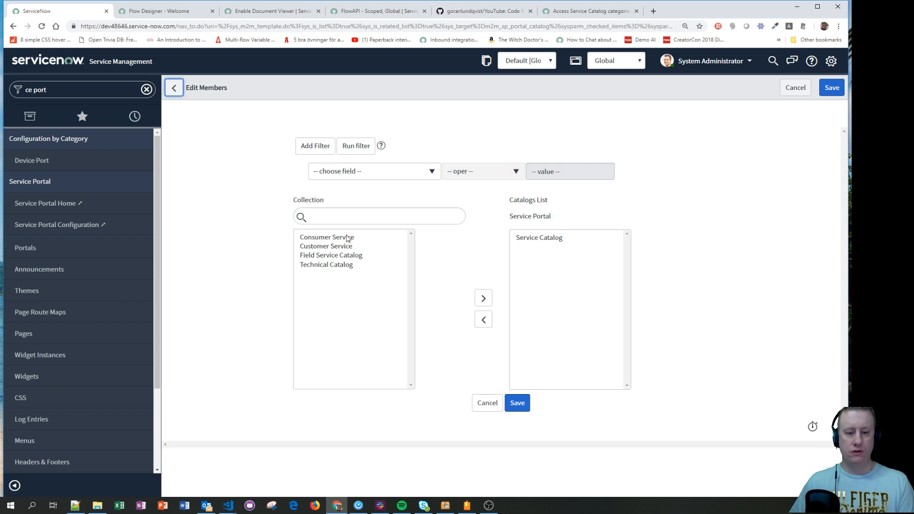
shift+click(339, 262)
click(479, 299)
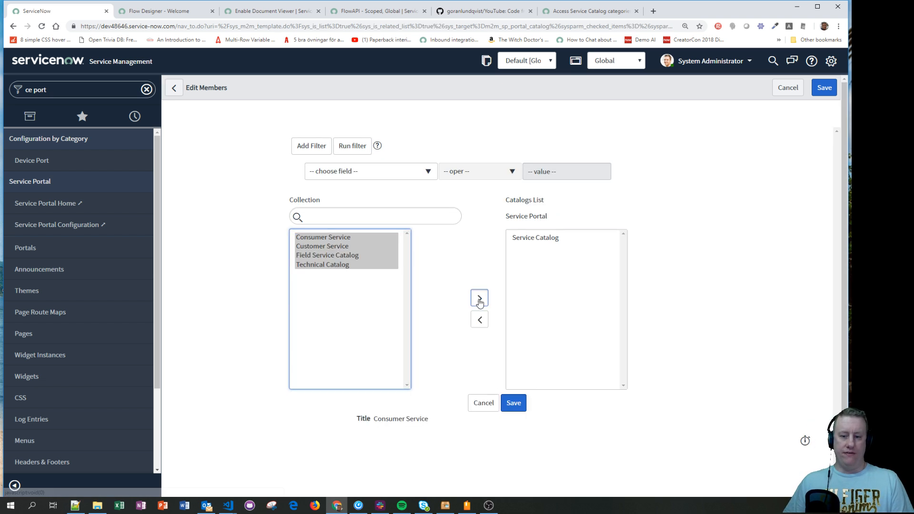
click(513, 403)
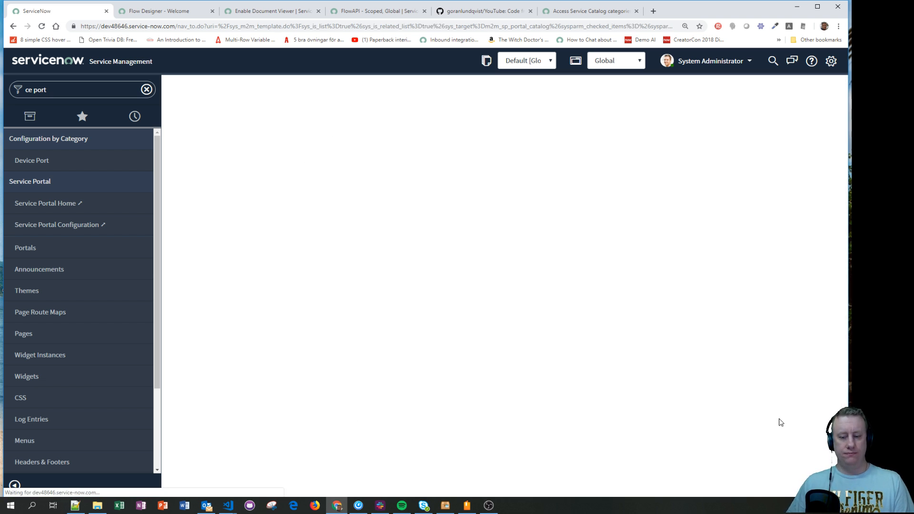
scroll(571, 408, down, 7)
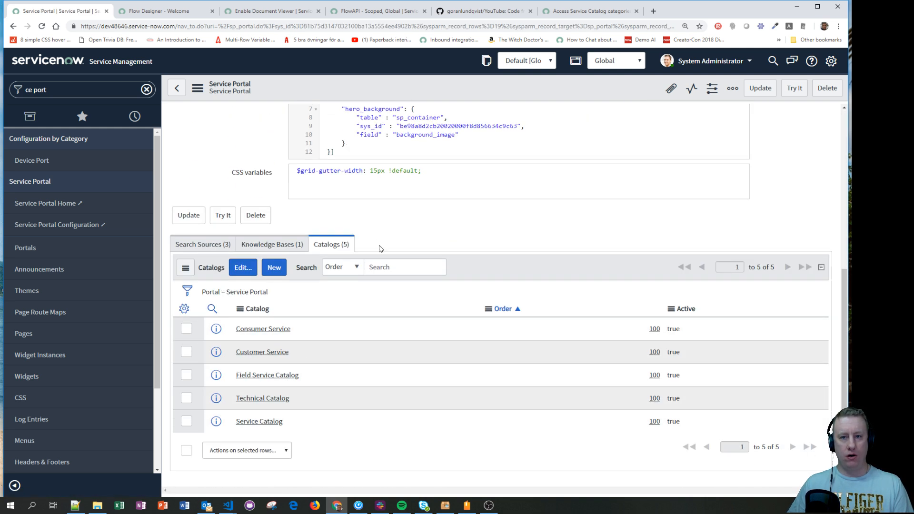
scroll(378, 249, up, 3)
Step: Load the instance's /sp portal homepage in place of the Flow Designer page
click(162, 11)
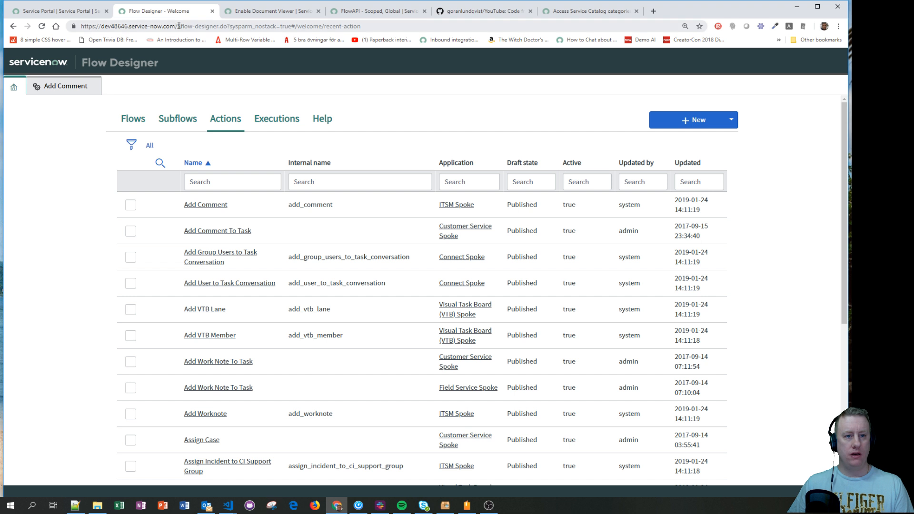
drag(177, 26, 851, 122)
text(sp)
key(Return)
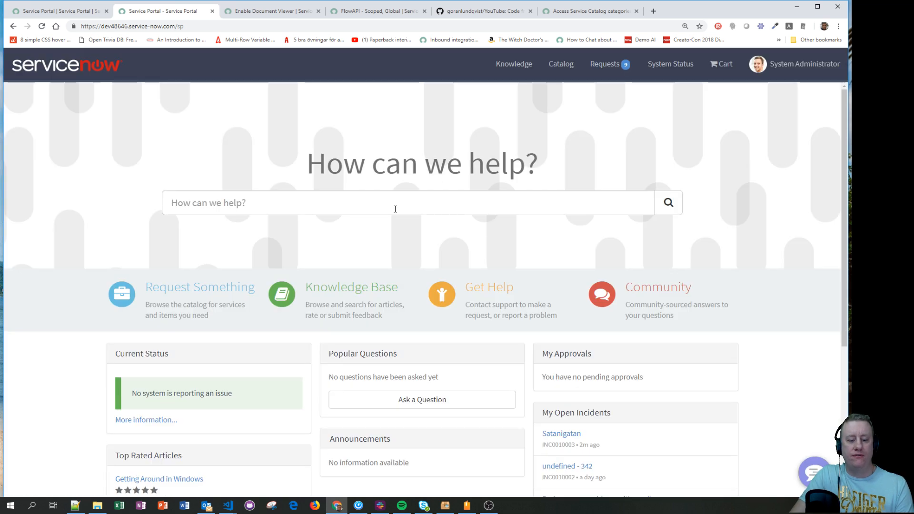
click(395, 209)
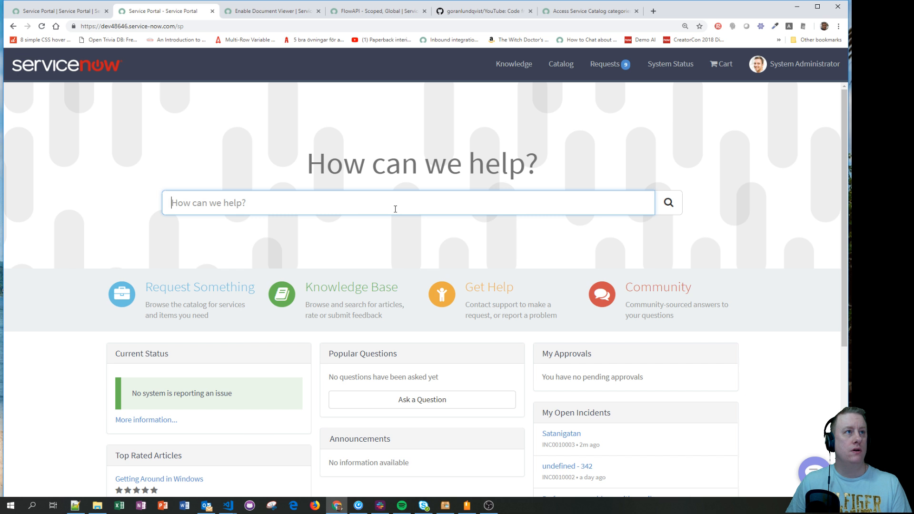
Step: Open the portal's Request Something page and switch the displayed catalog to Consumer Service
click(190, 303)
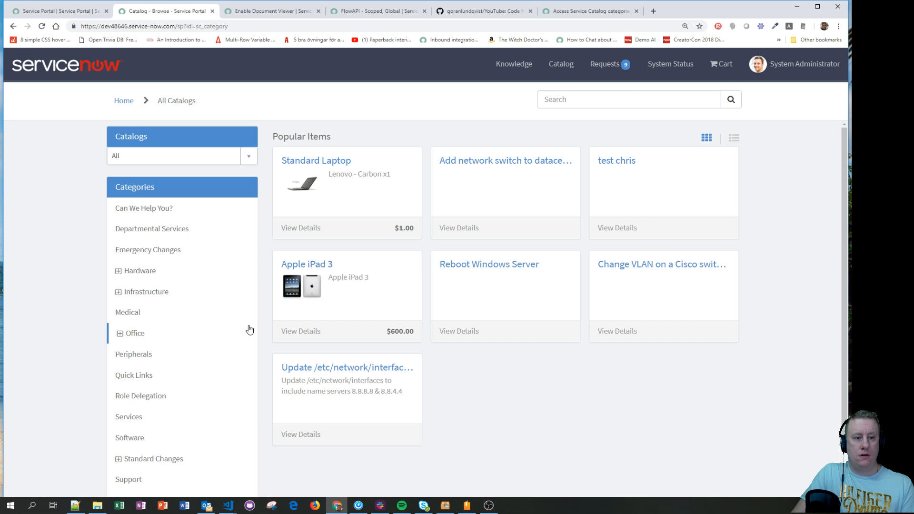
click(250, 159)
click(172, 190)
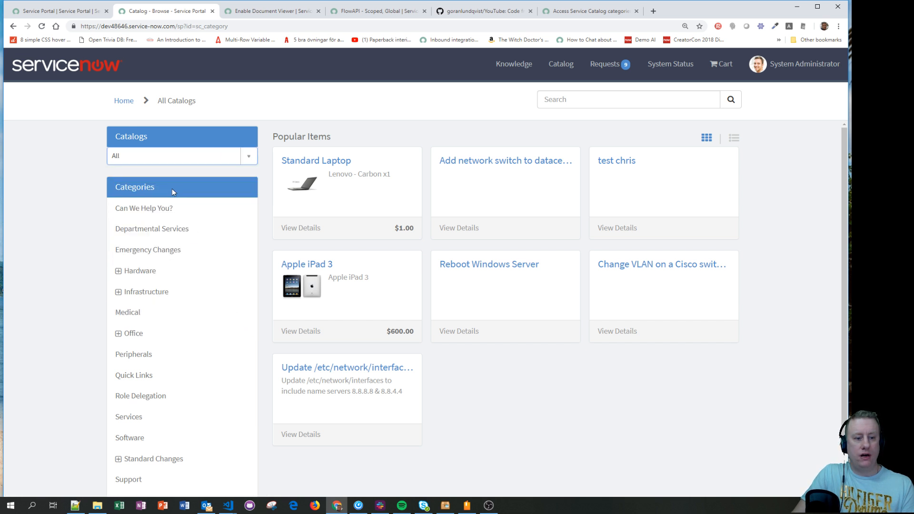
click(123, 156)
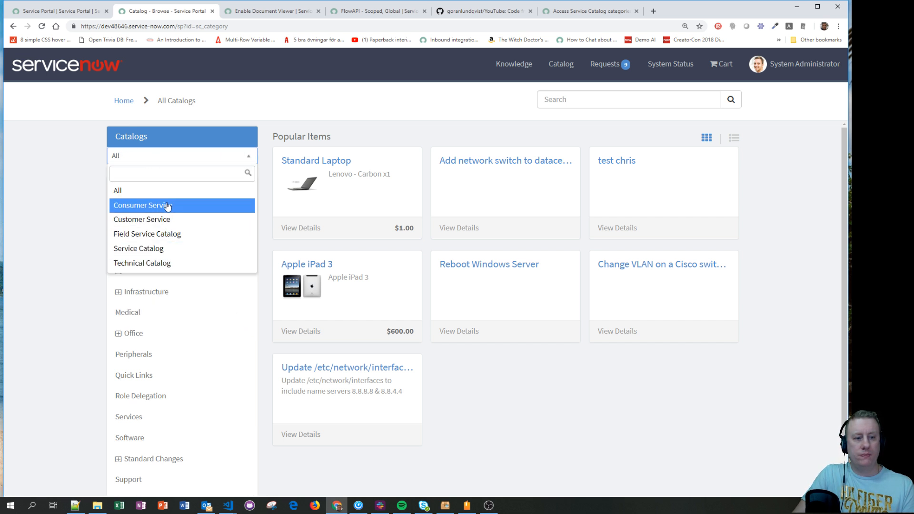
click(143, 204)
Step: Switch the displayed catalog to Customer Service, to Field Service Catalog, and back to Consumer Service
click(190, 159)
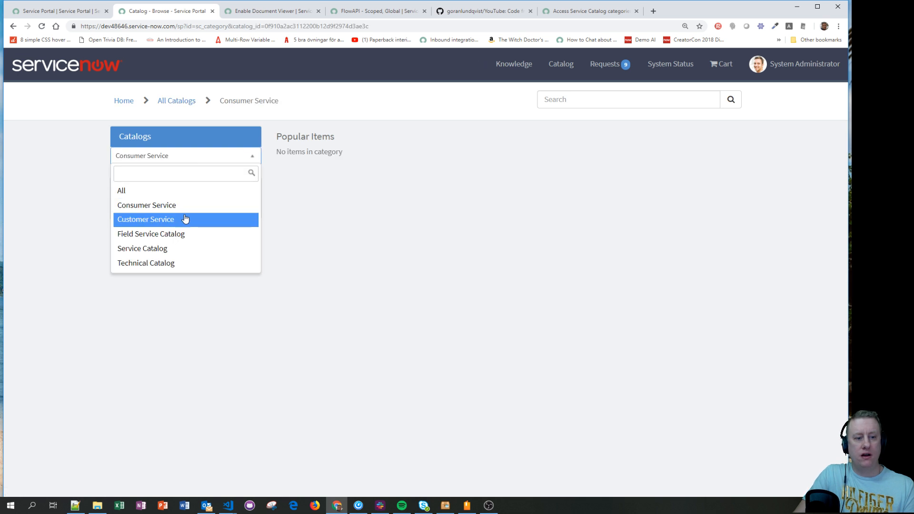
click(184, 218)
click(182, 155)
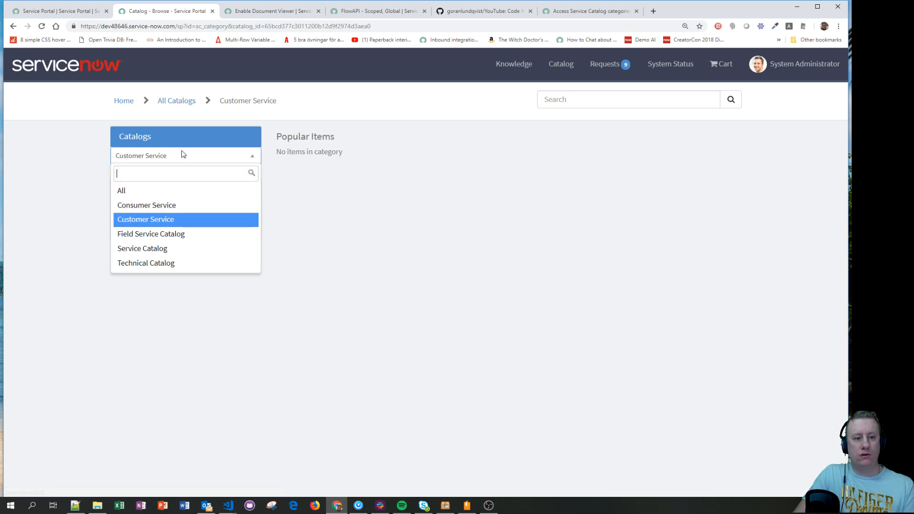
click(184, 235)
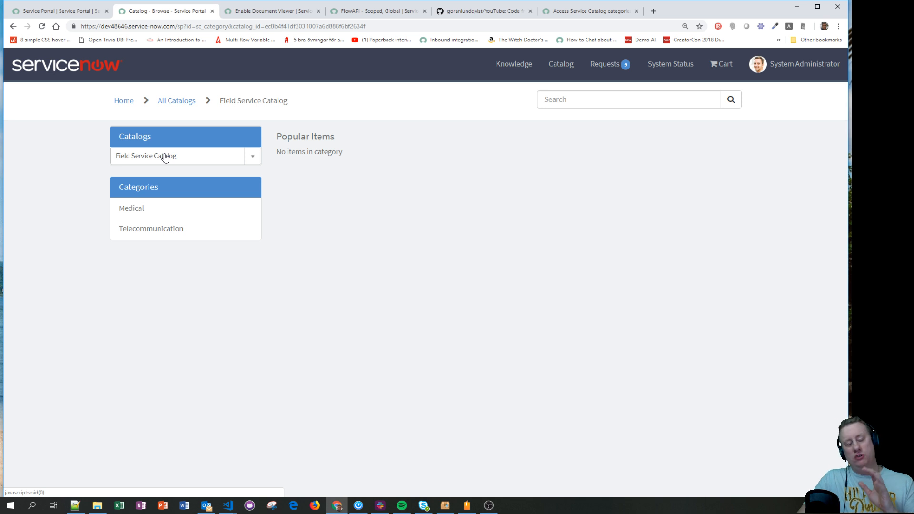
click(165, 158)
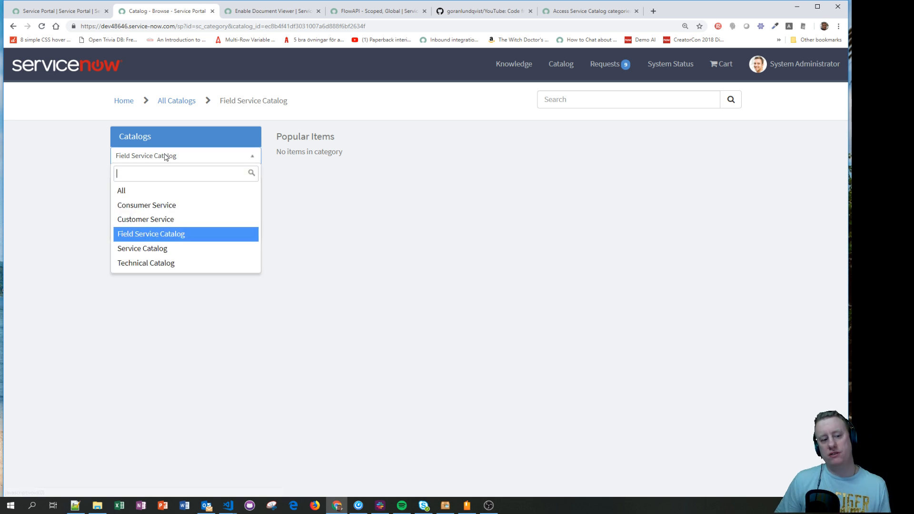
click(183, 209)
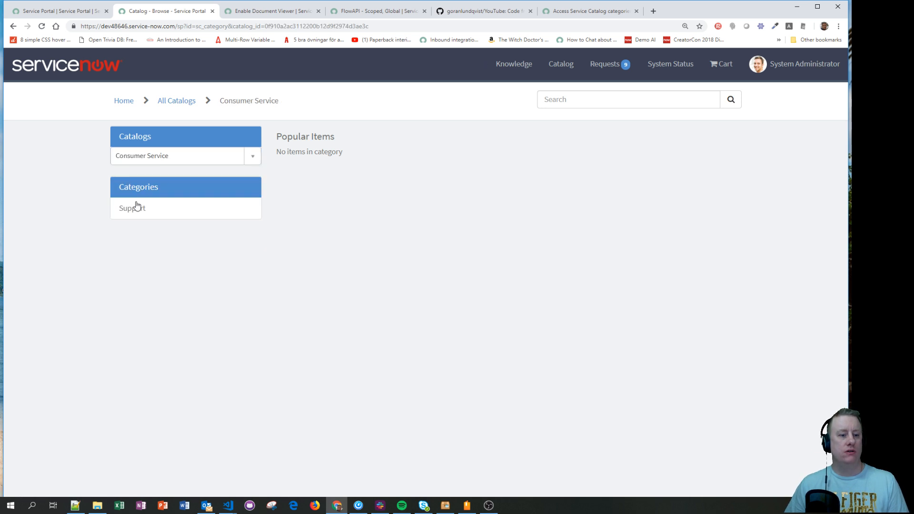
Step: View the first "How can we help you?" item in Consumer Service's Support category and return to the category
click(134, 207)
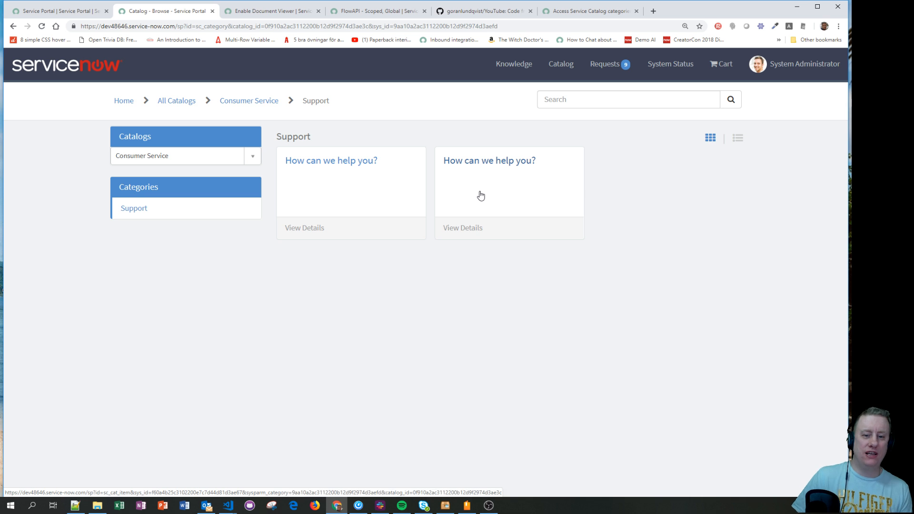
click(339, 161)
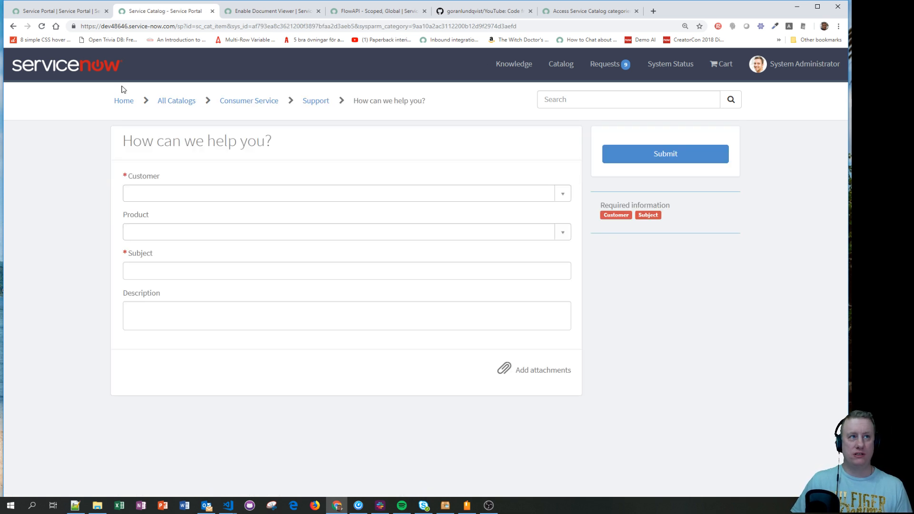
click(13, 26)
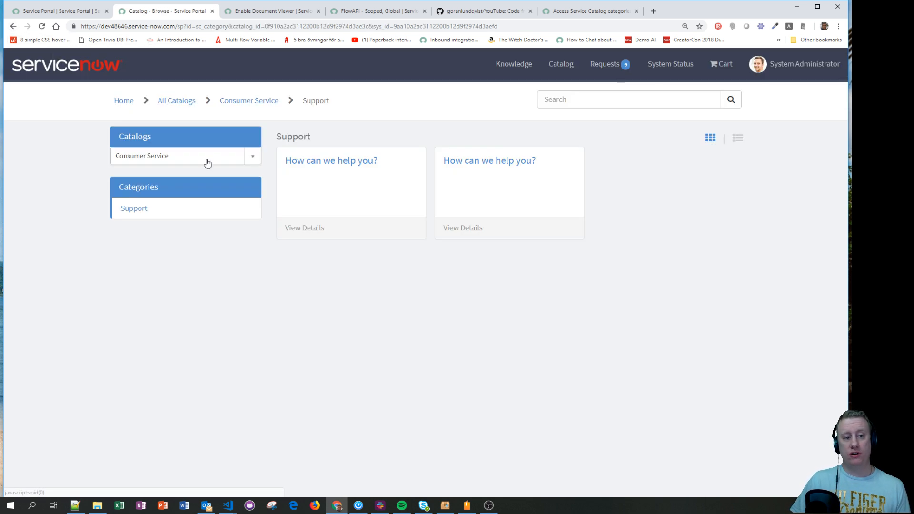
Step: Switch the displayed catalog to All and review its combined category list alongside the Service Portal record
click(207, 156)
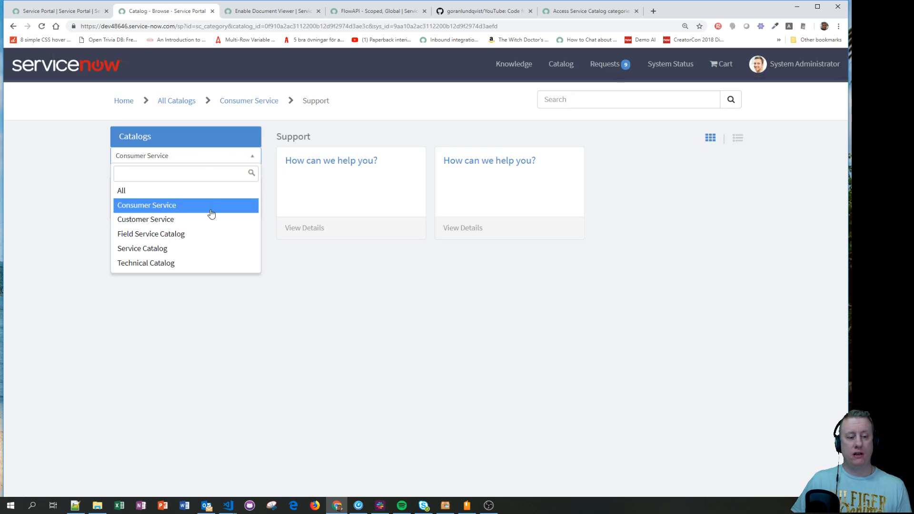
click(213, 192)
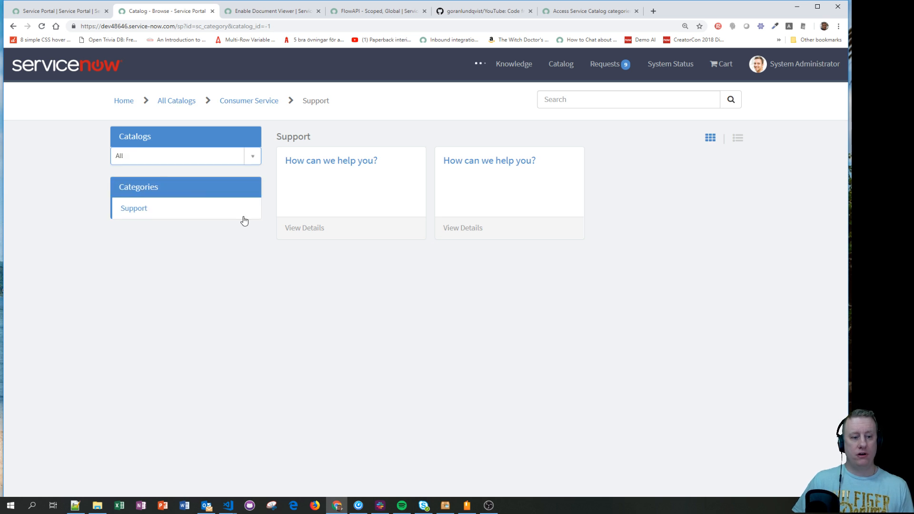
scroll(261, 226, down, 2)
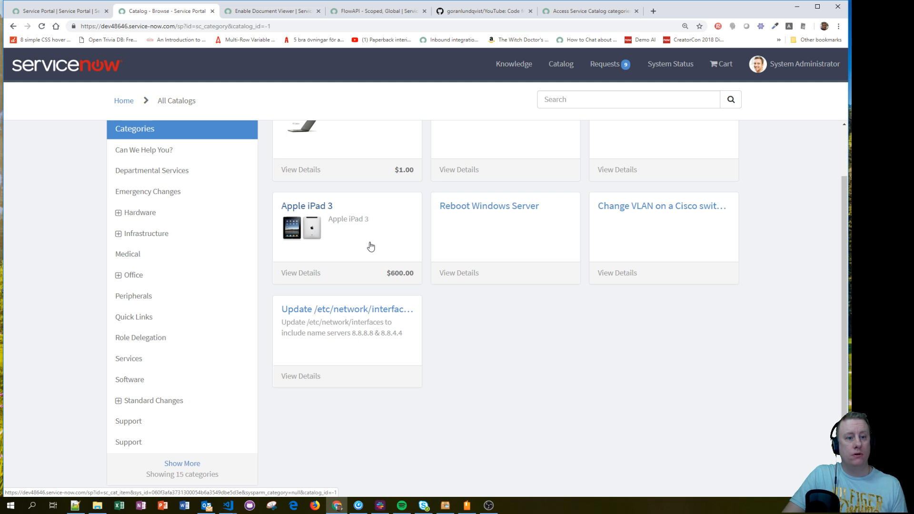
click(73, 10)
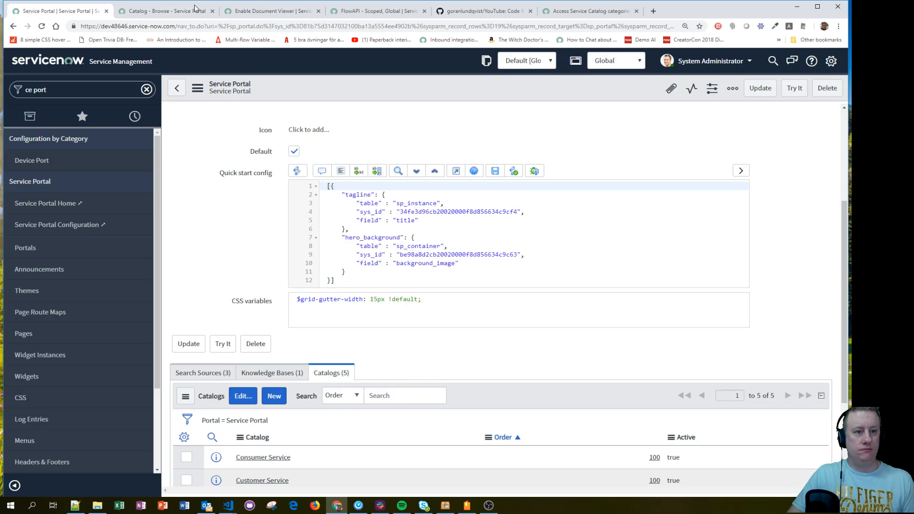
click(181, 14)
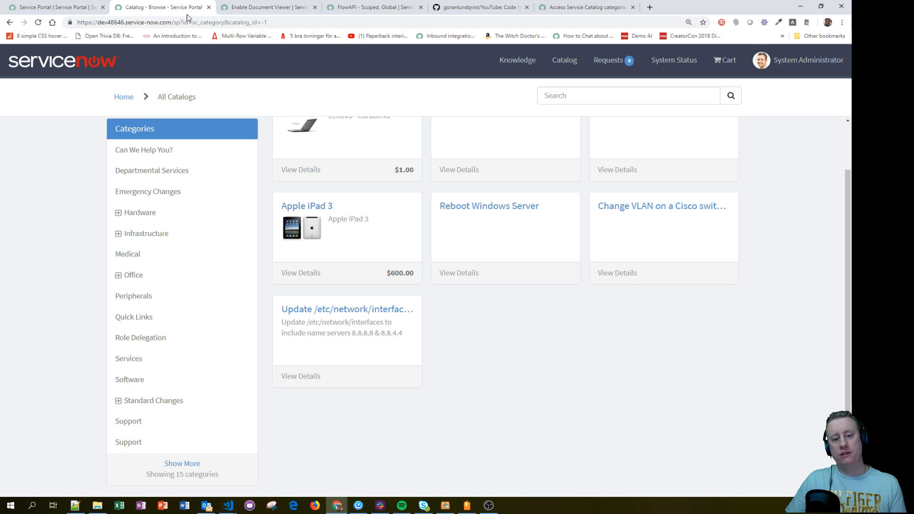
scroll(459, 398, up, 1)
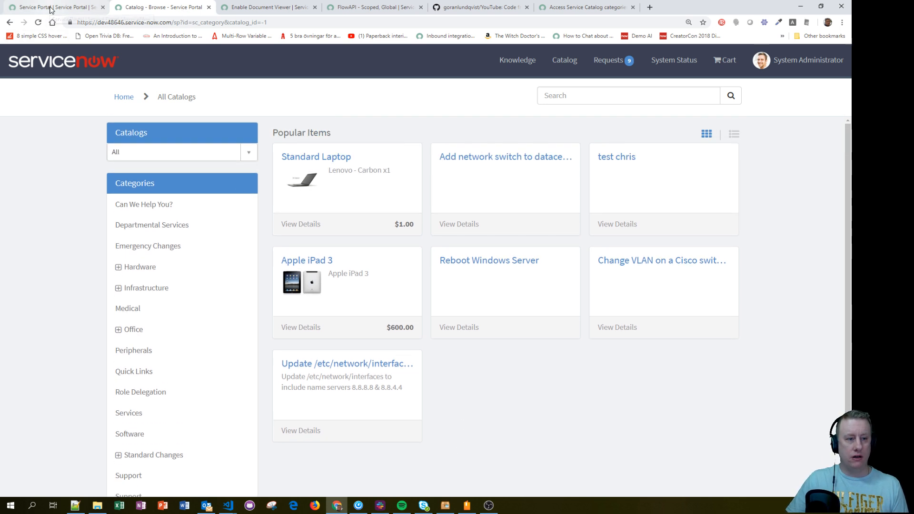
Step: Open the Service Portal record's Catalogs search source and highlight the data fetch script lines from portalValue through addEncodedQuery
click(51, 9)
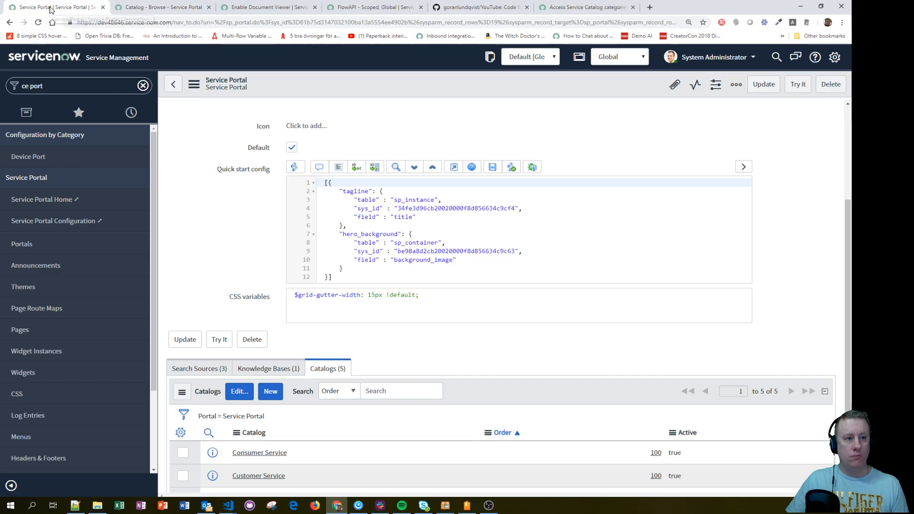
click(210, 373)
scroll(200, 317, down, 2)
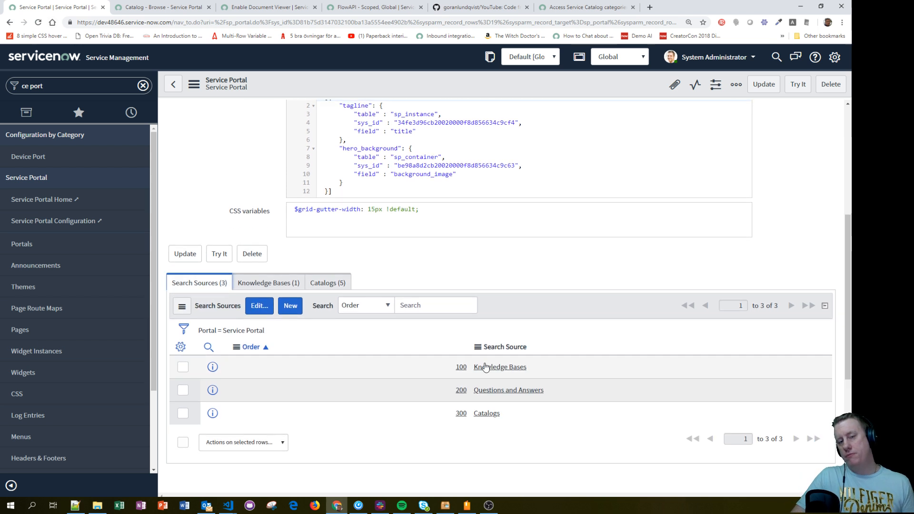
click(491, 417)
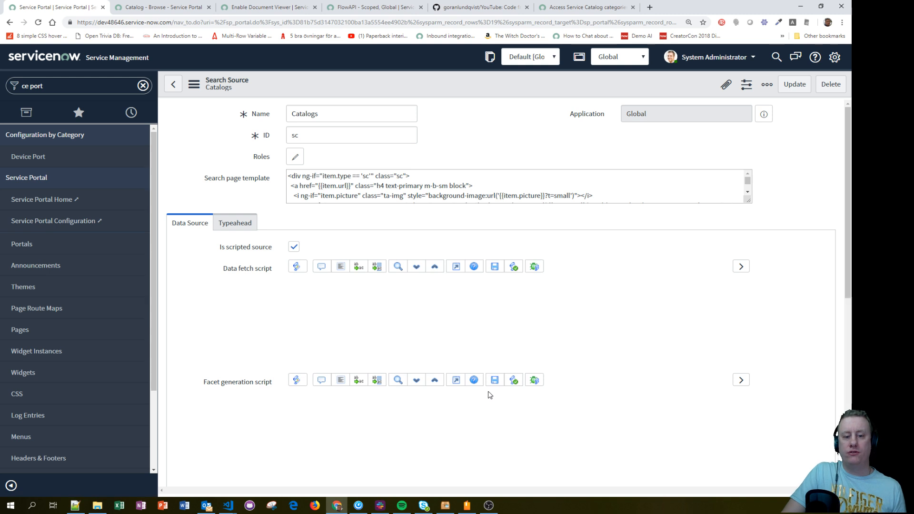
scroll(222, 250, down, 2)
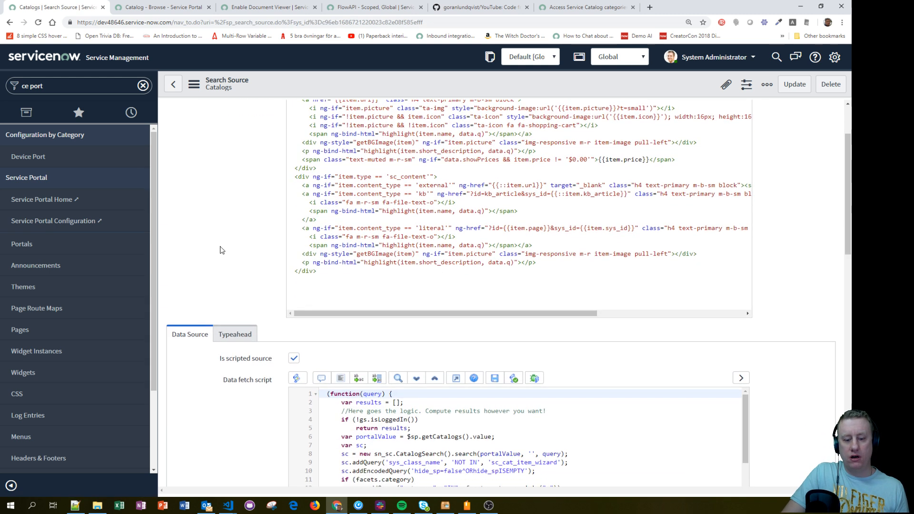
scroll(224, 257, down, 2)
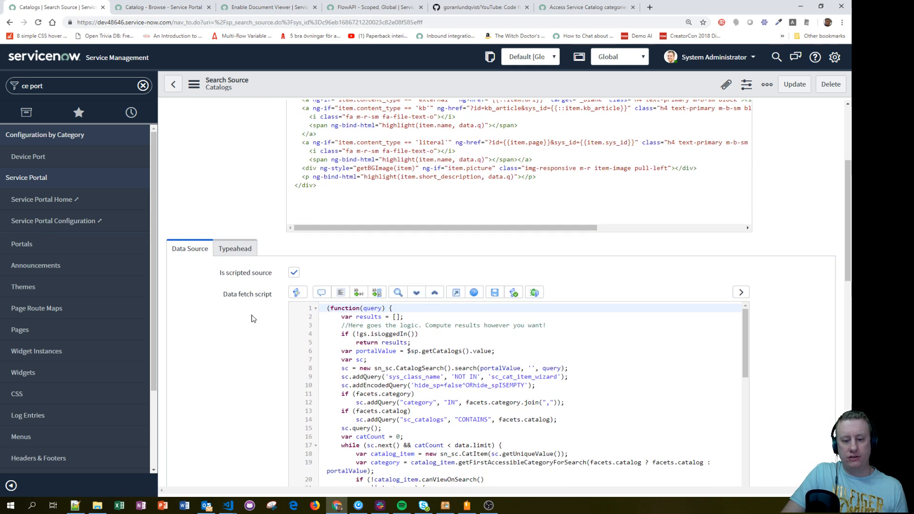
drag(341, 351, 568, 385)
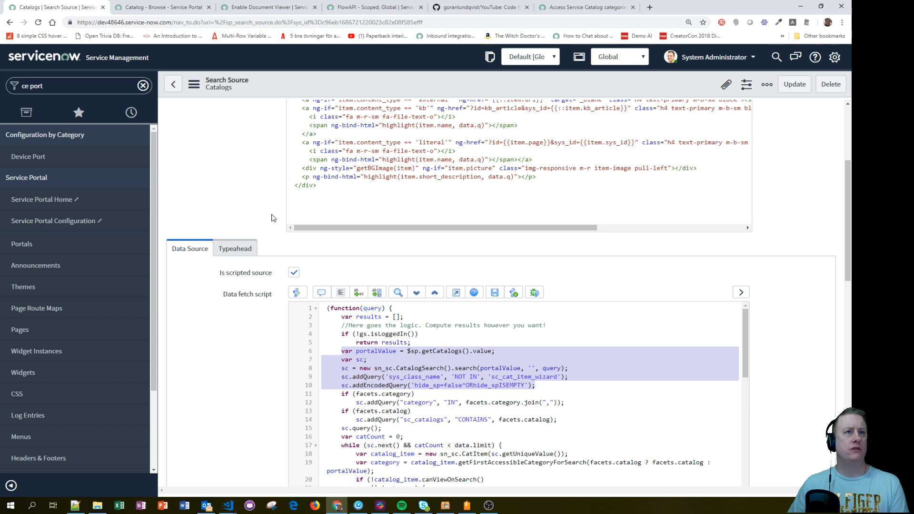
Step: Search for "how can we" from the portal homepage
click(164, 7)
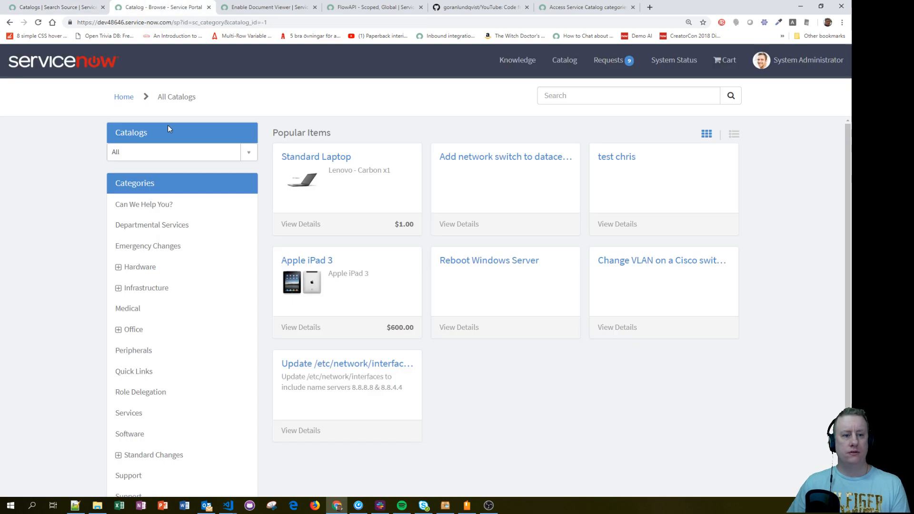
click(119, 97)
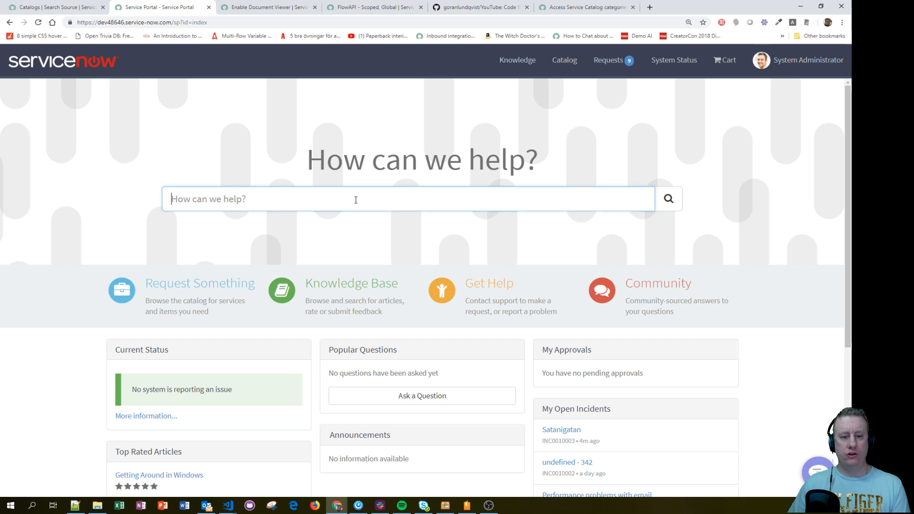
text(how can w)
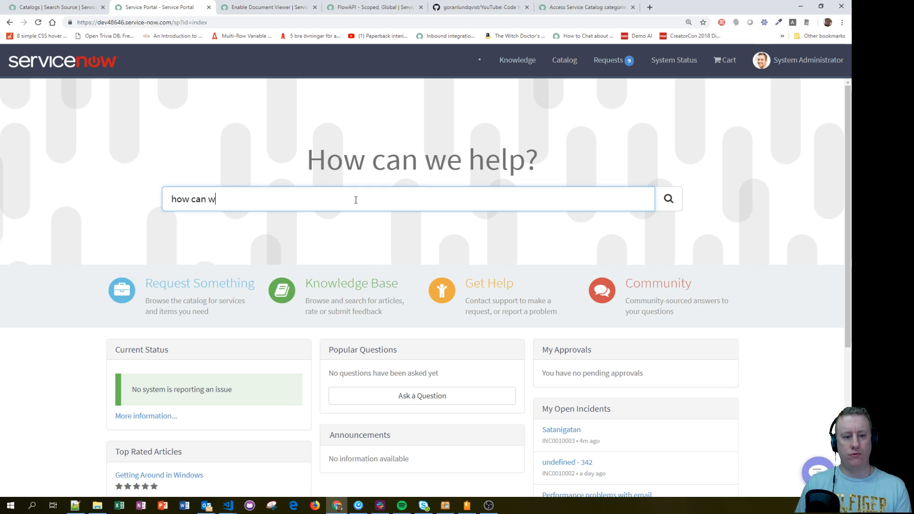
text(e)
key(Return)
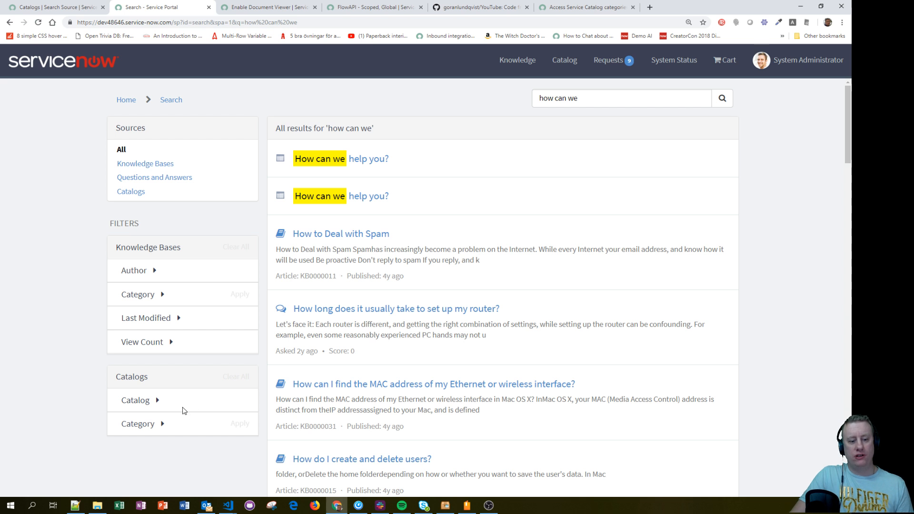
Step: Expand the Catalog and Category filters under Catalogs and filter the search results by Consumer Service
click(124, 401)
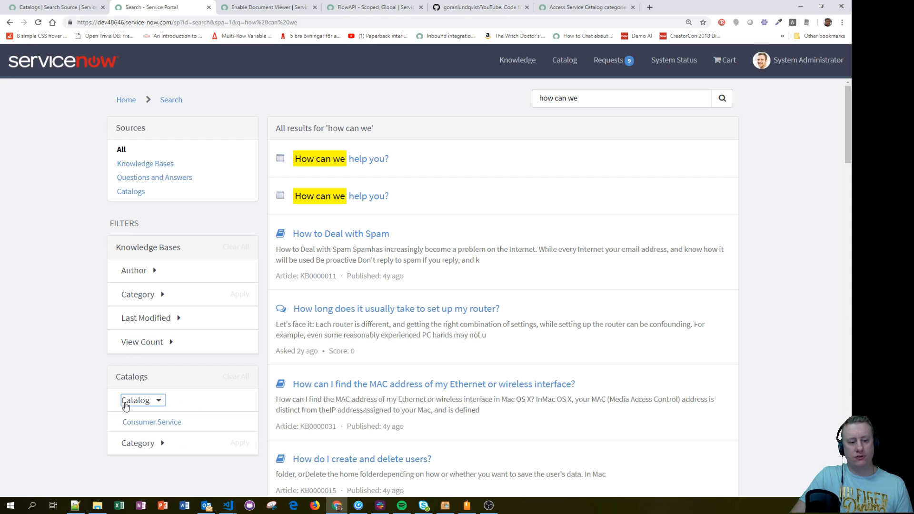
click(155, 445)
click(136, 401)
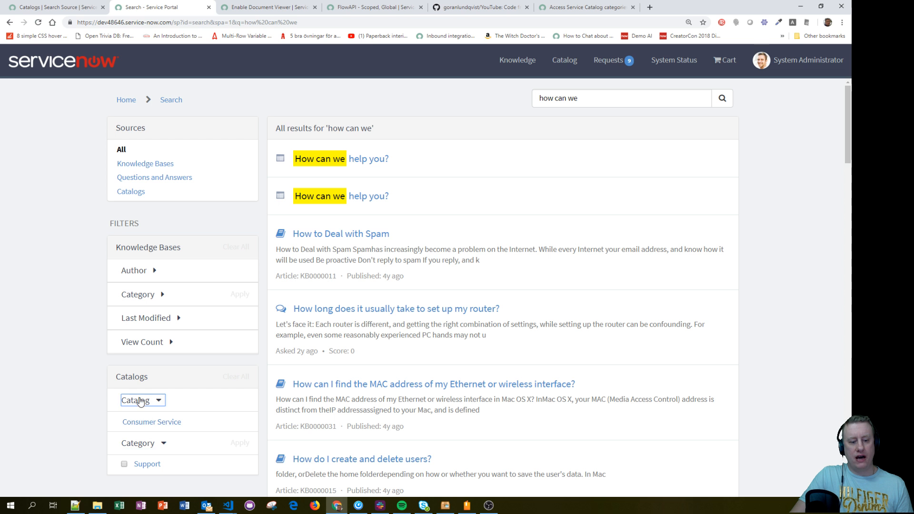
click(148, 402)
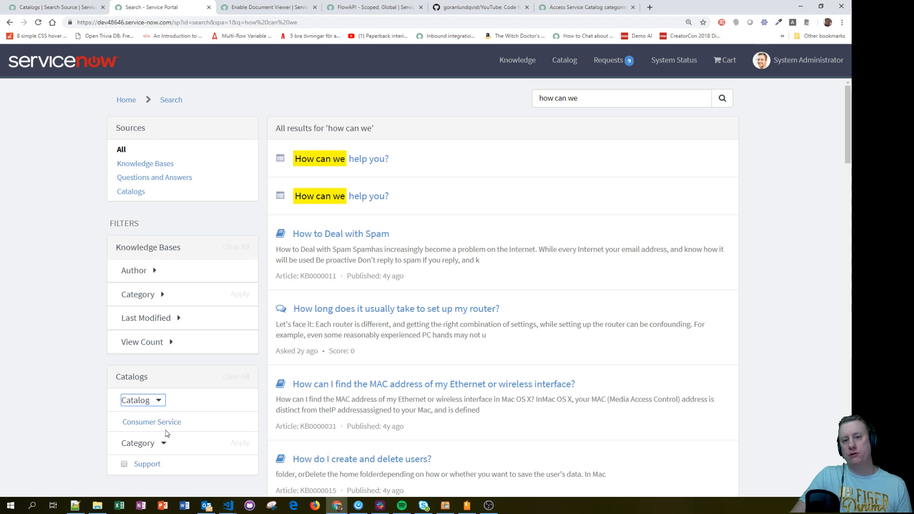
click(164, 423)
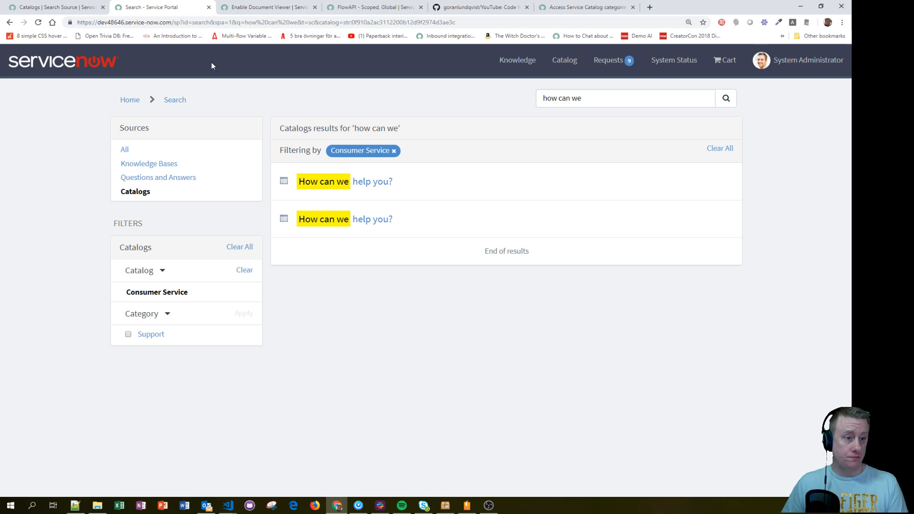
Step: Set Active to false on the Search page route map from search to sp_search, and reload the portal's search results page
click(56, 8)
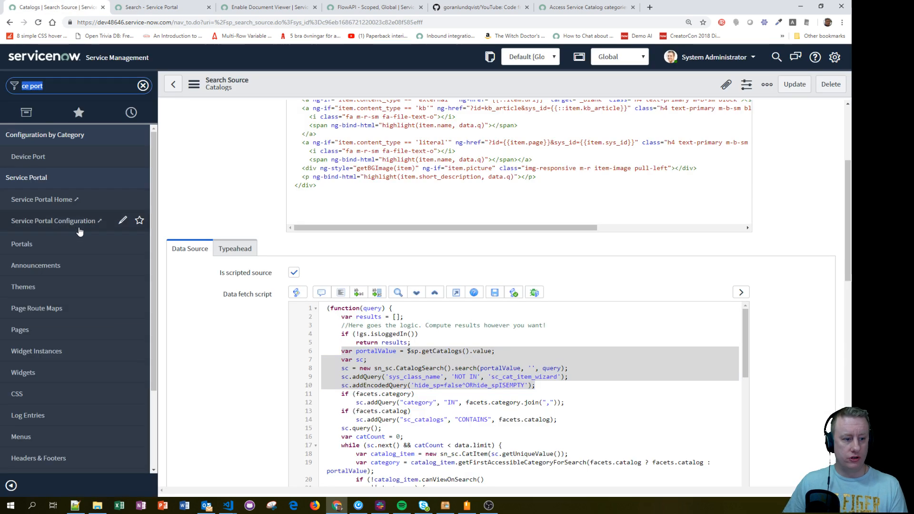
click(37, 308)
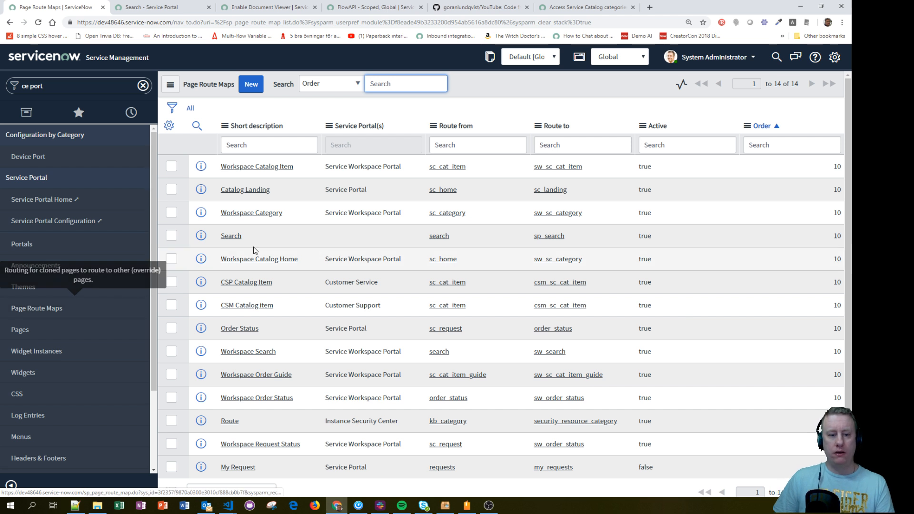
double_click(648, 238)
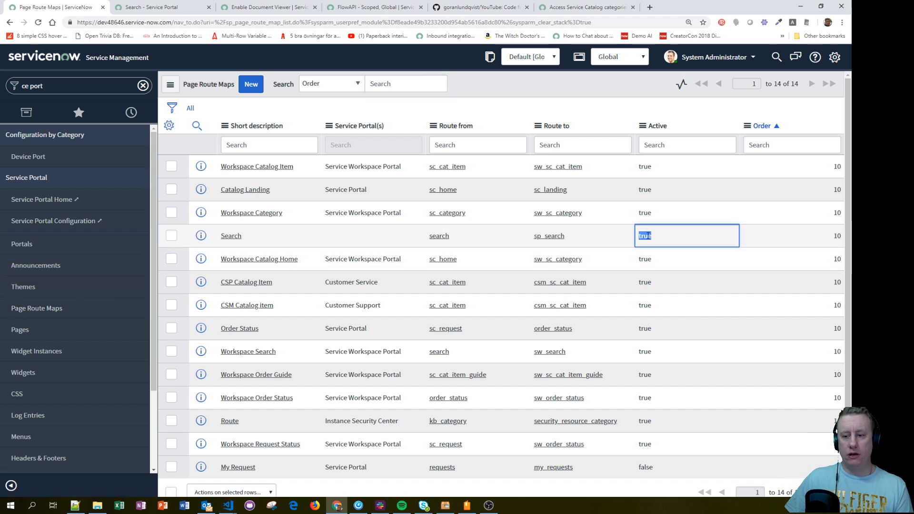
click(655, 260)
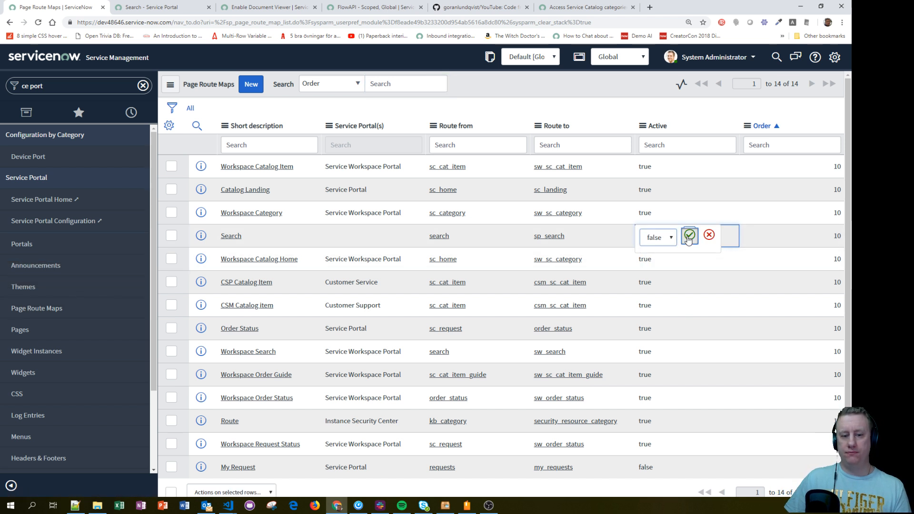
click(690, 234)
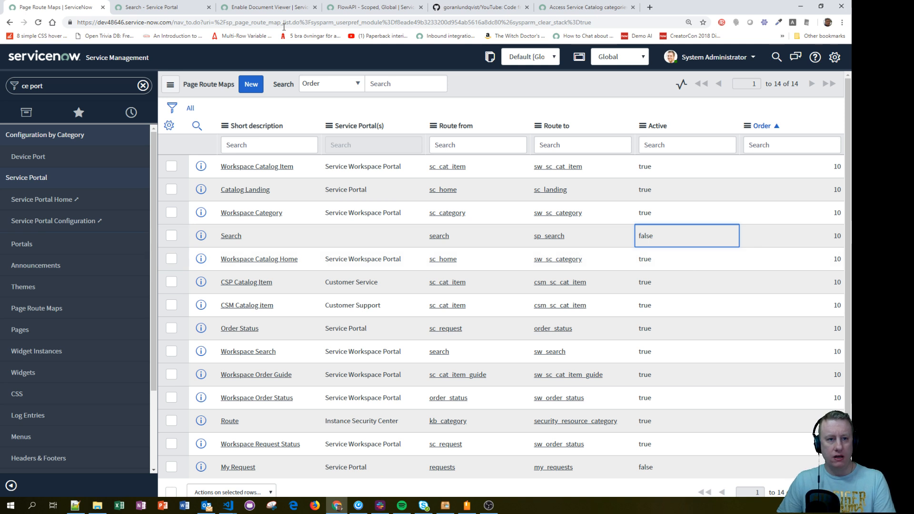
click(172, 9)
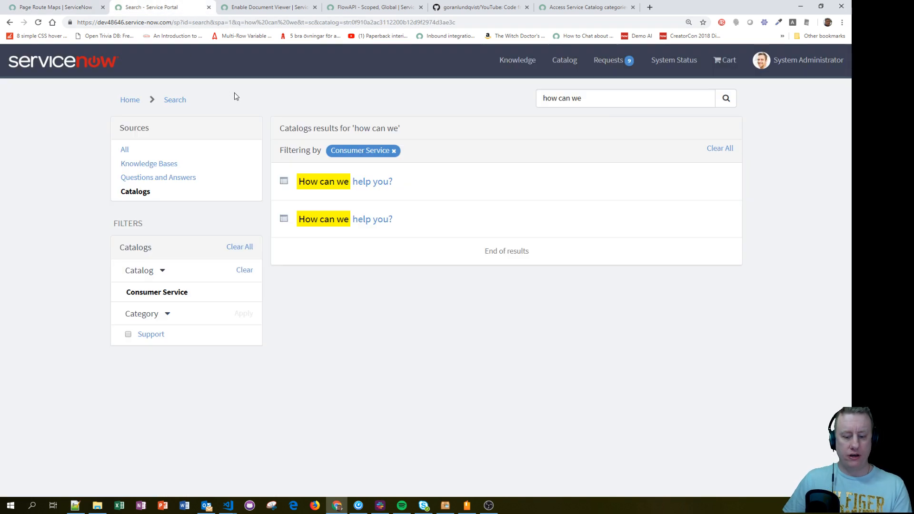
key(F5)
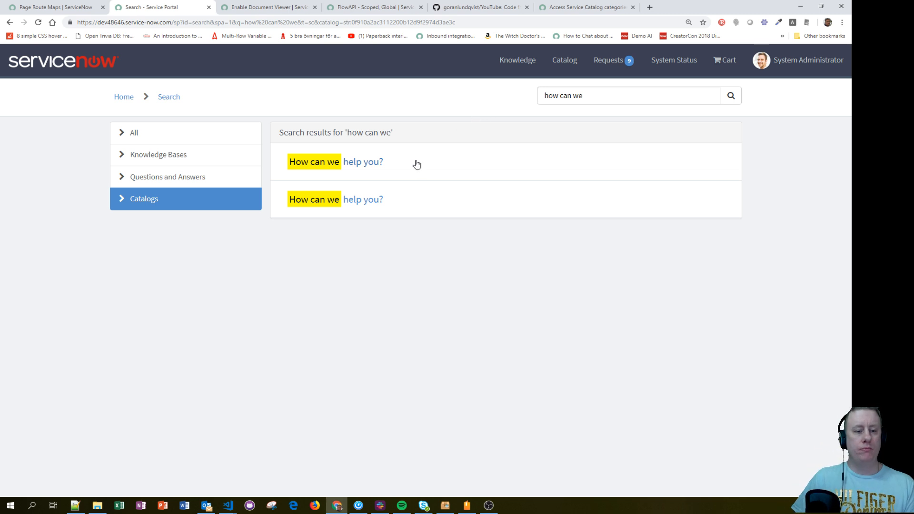
Step: Load the portal's sp_search page for the same Catalogs query by changing the page id in the URL from search to sp_search
click(123, 198)
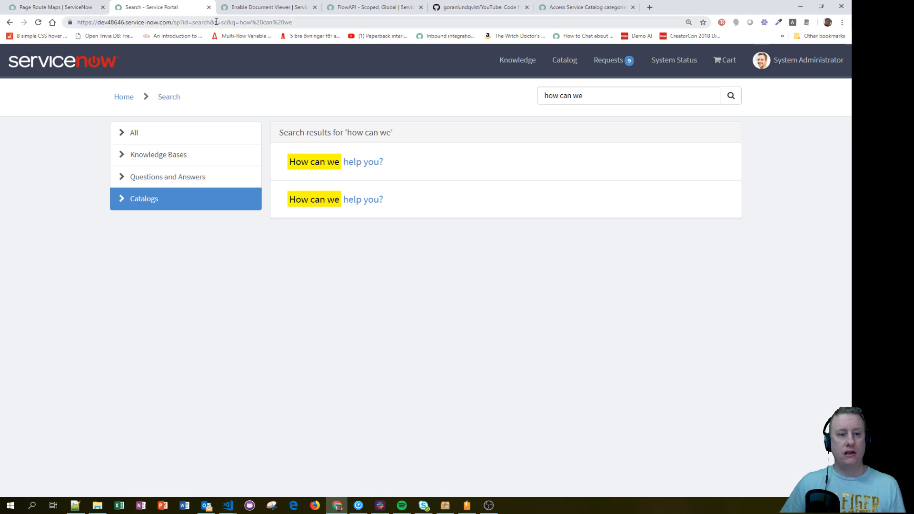
click(194, 23)
key(End)
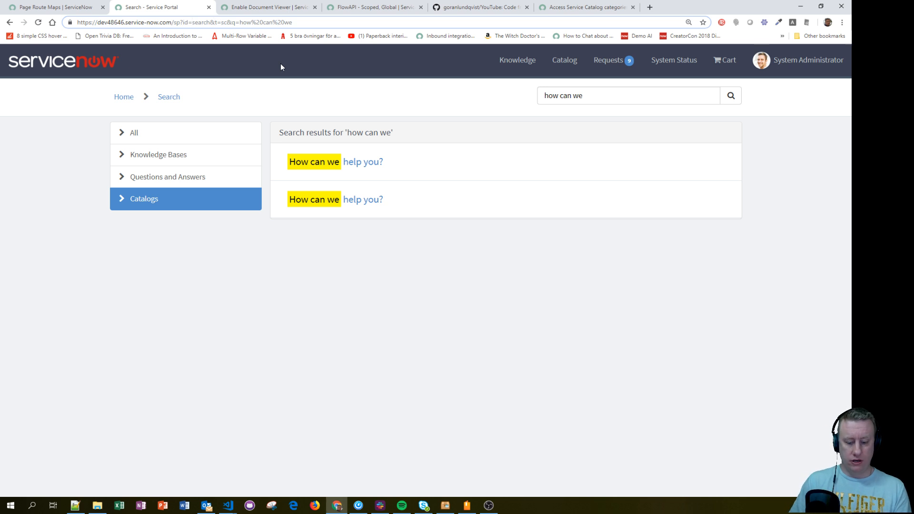
text(sp_)
key(Return)
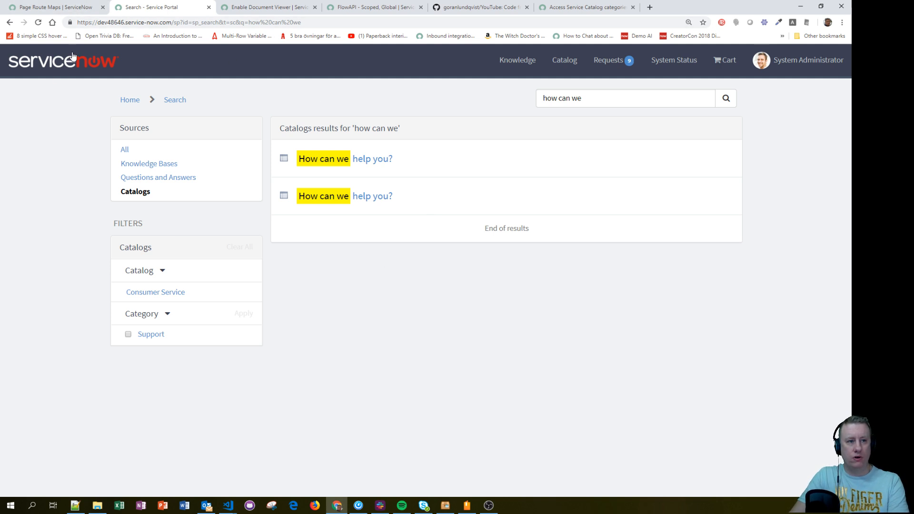
Step: Open the Search page route map, highlight its Route from and Route to values, set it to Active and save it
click(54, 8)
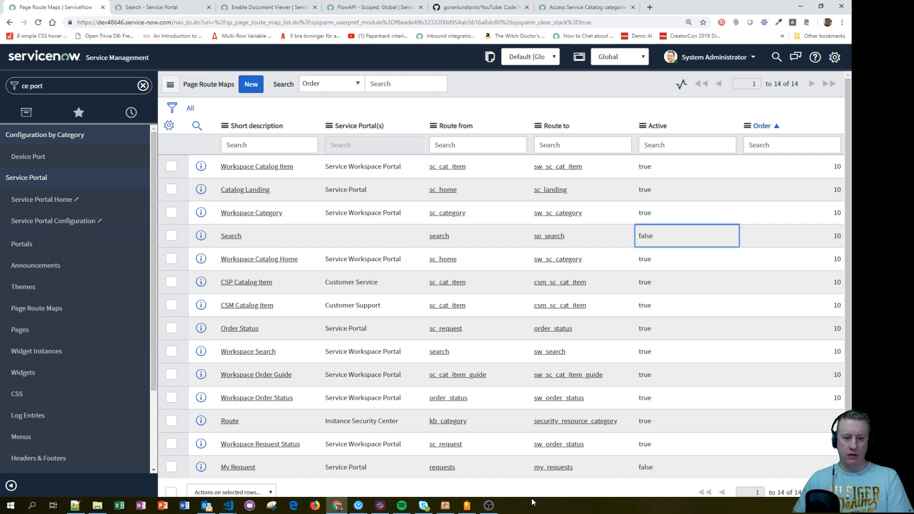
click(202, 237)
click(484, 265)
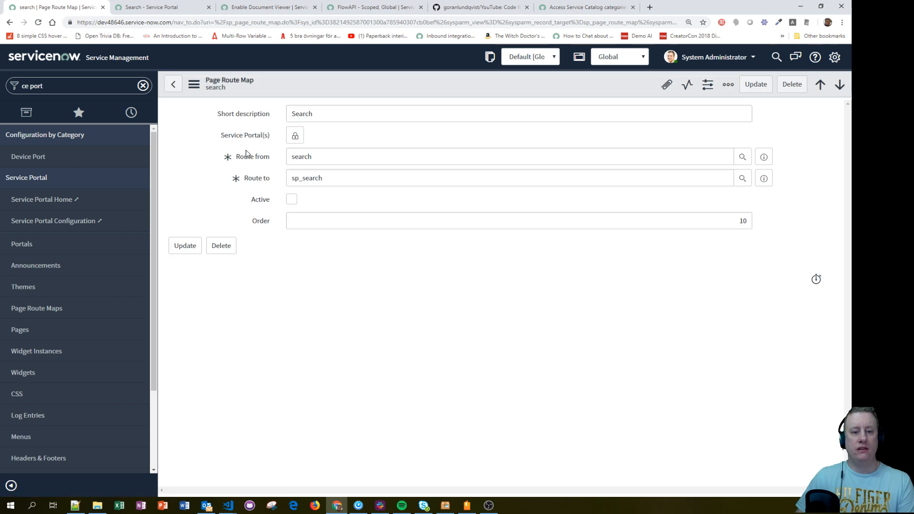
drag(316, 160, 288, 159)
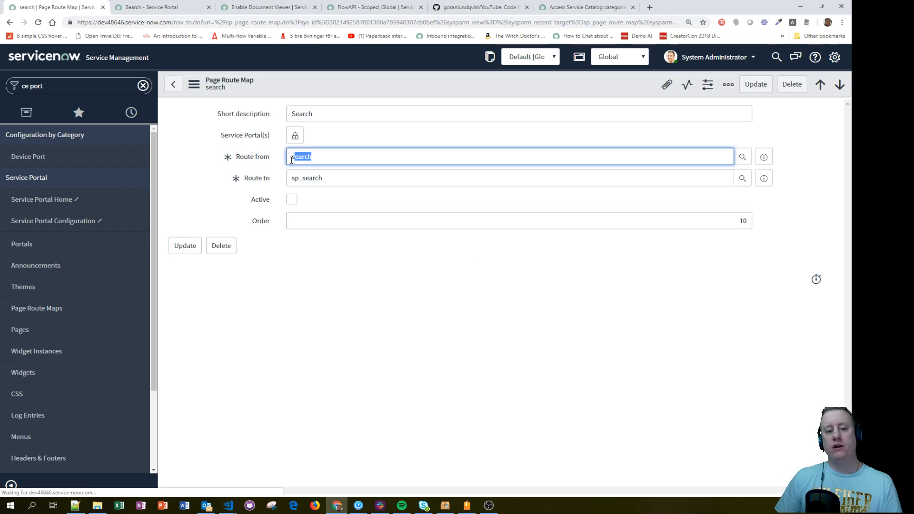
drag(336, 177, 288, 185)
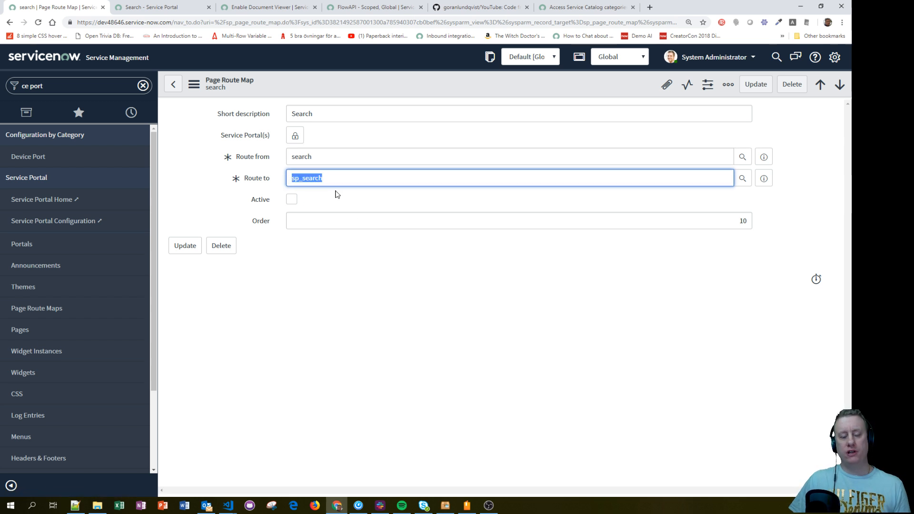
click(294, 202)
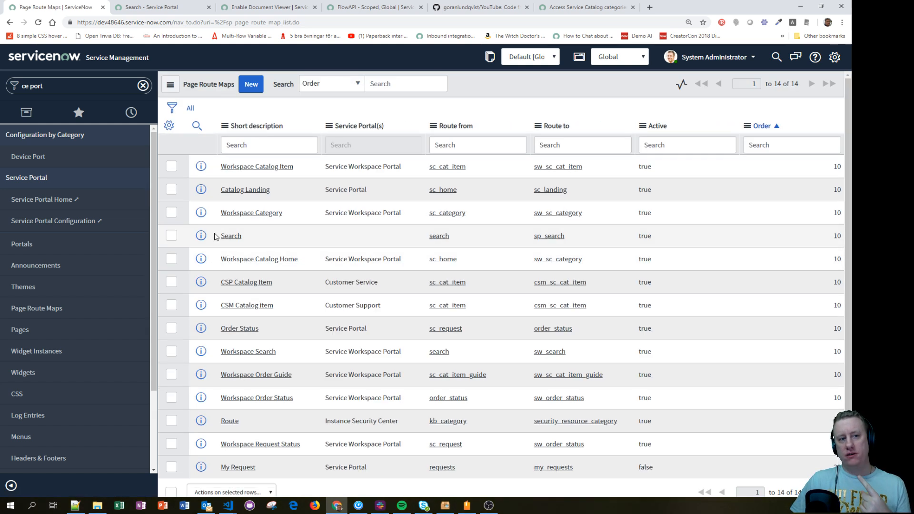
Step: Search for "how can we" from the portal homepage and highlight the page id in the results page's URL
click(175, 8)
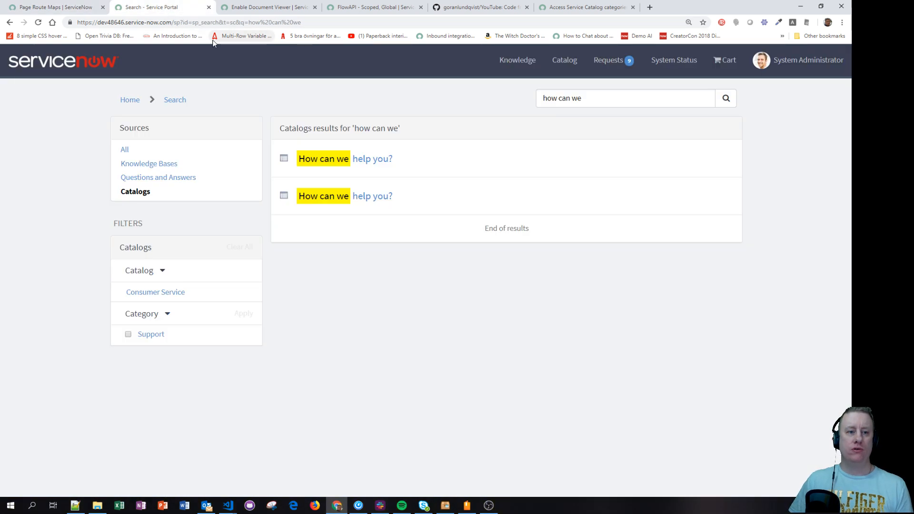
click(195, 23)
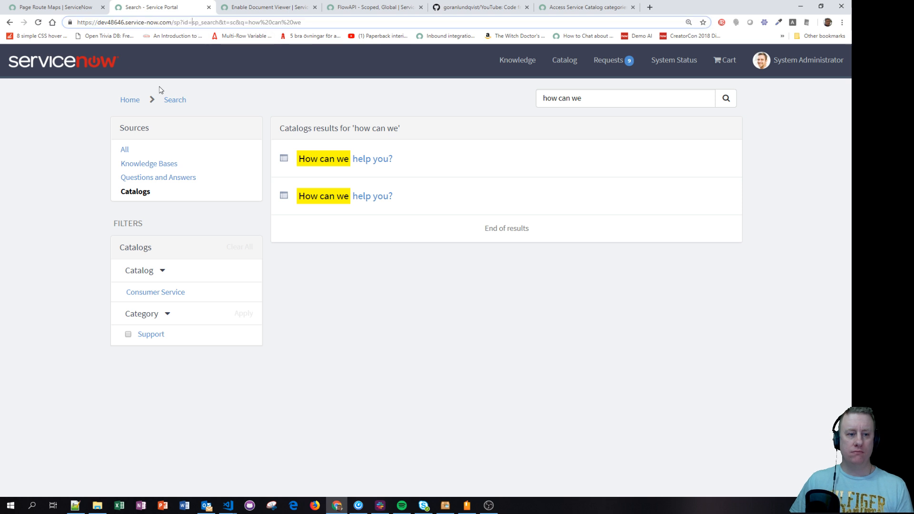
click(129, 100)
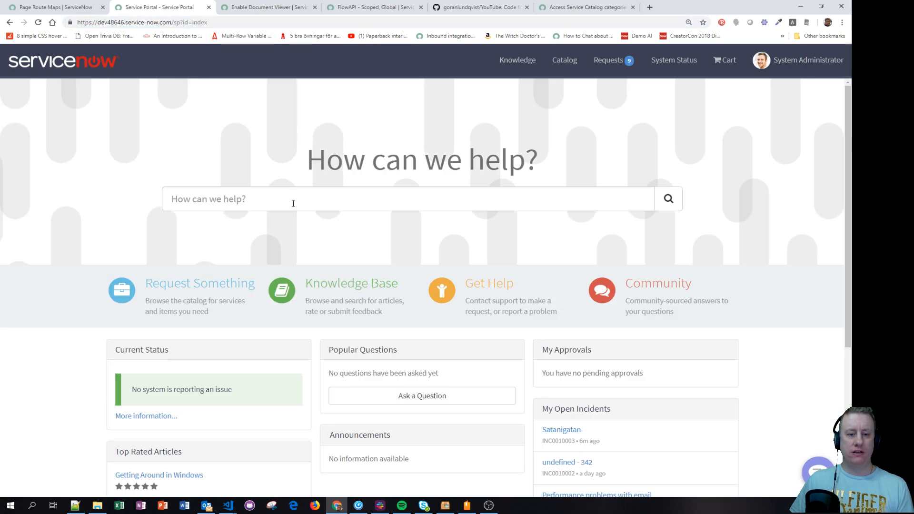
click(292, 204)
text(how can we)
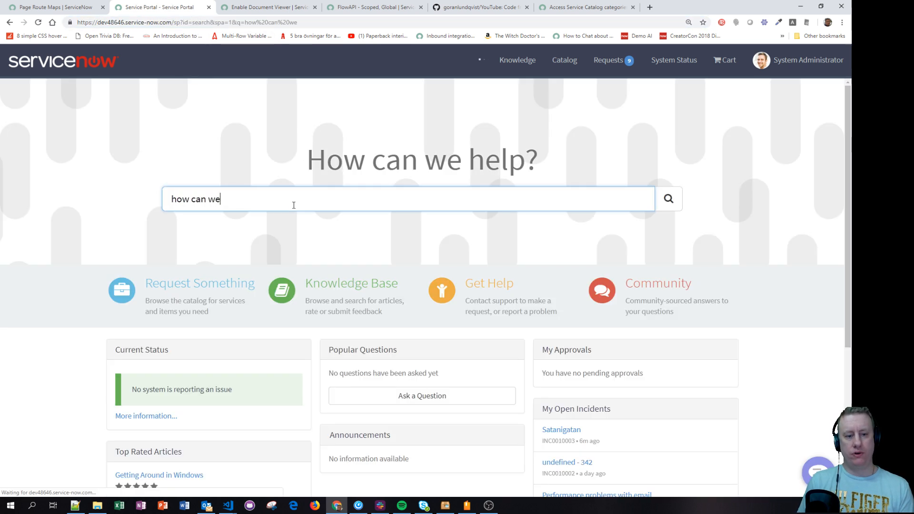
key(Return)
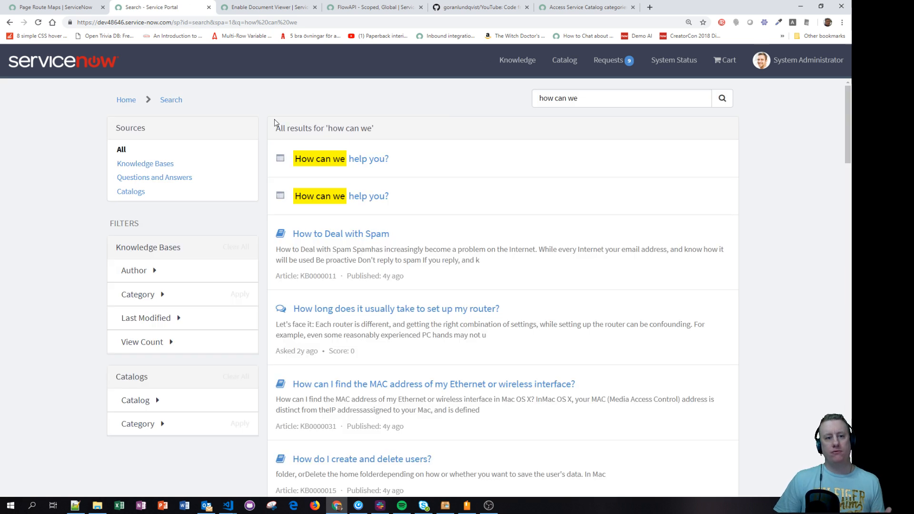
drag(193, 22, 206, 22)
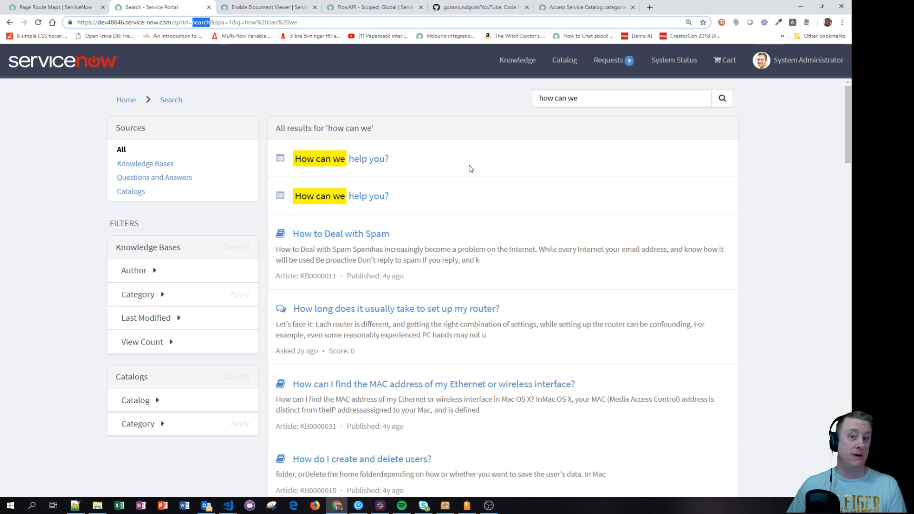
Step: Open the search results page in Service Portal Designer, highlight sp_search in its URL, and return to the search results
ctrl+right_click(403, 133)
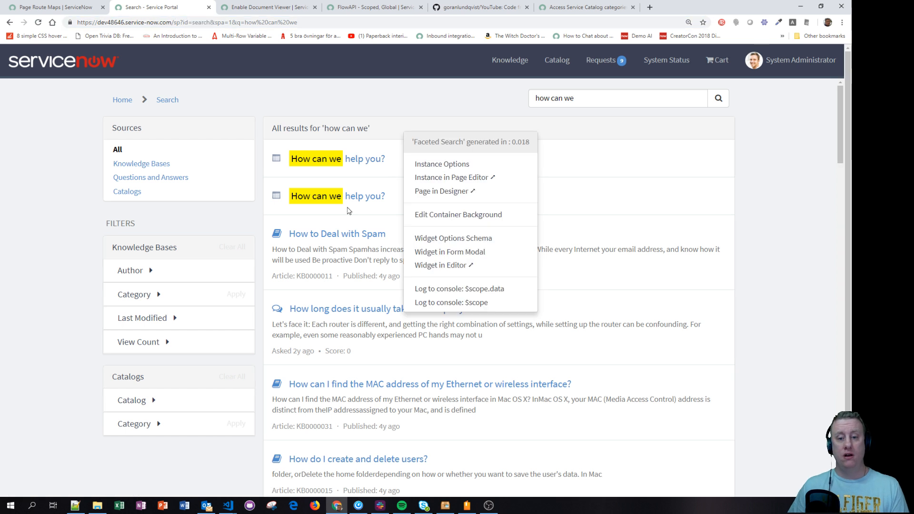
click(442, 191)
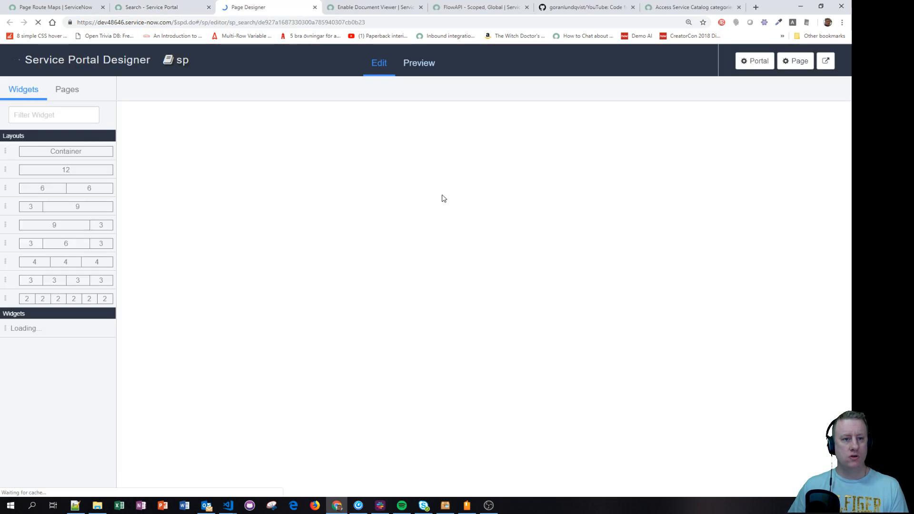
drag(229, 23, 259, 26)
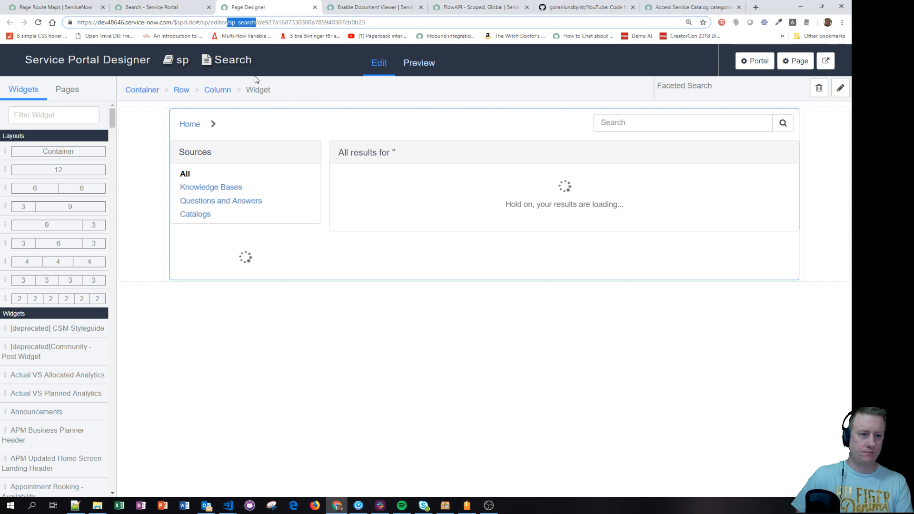
click(172, 9)
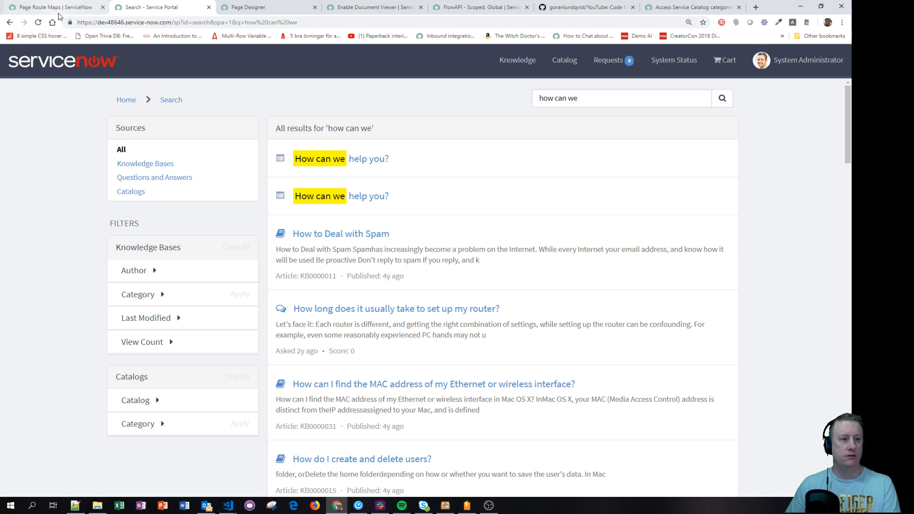
Step: Filter the instance navigator by "maintain items" and open the Maintain Items list of catalog items
click(55, 8)
click(87, 88)
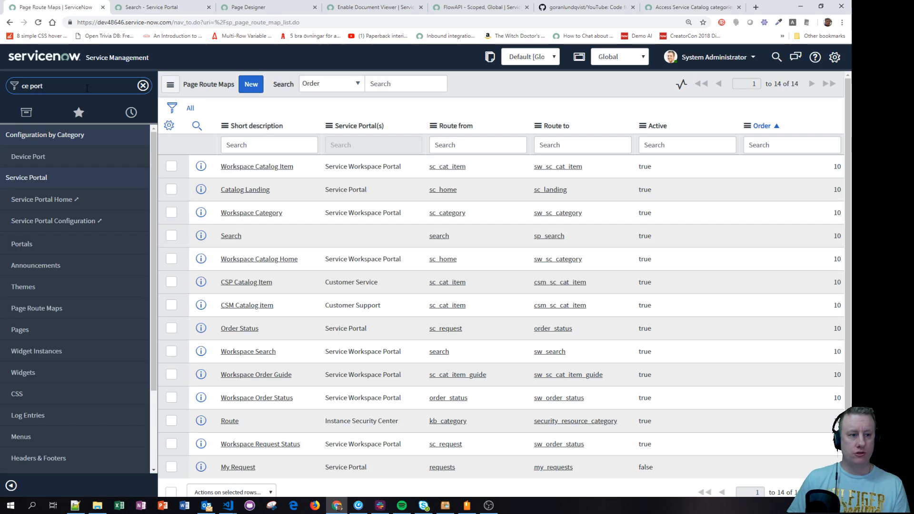
key(ctrl+a)
text(maintain)
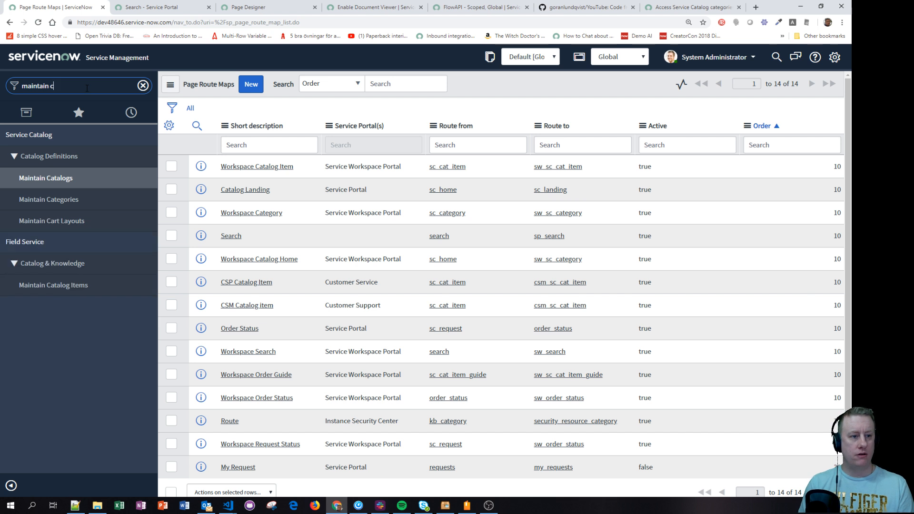
text( item)
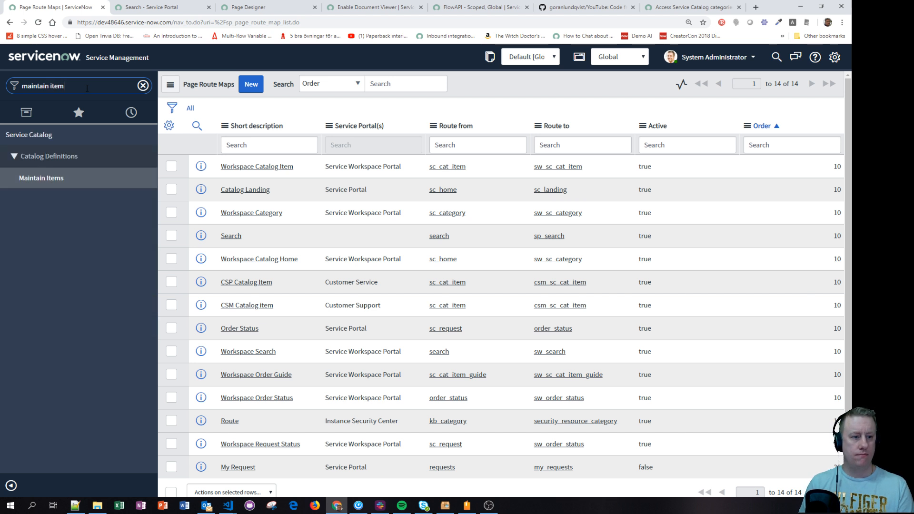
text(s)
click(43, 178)
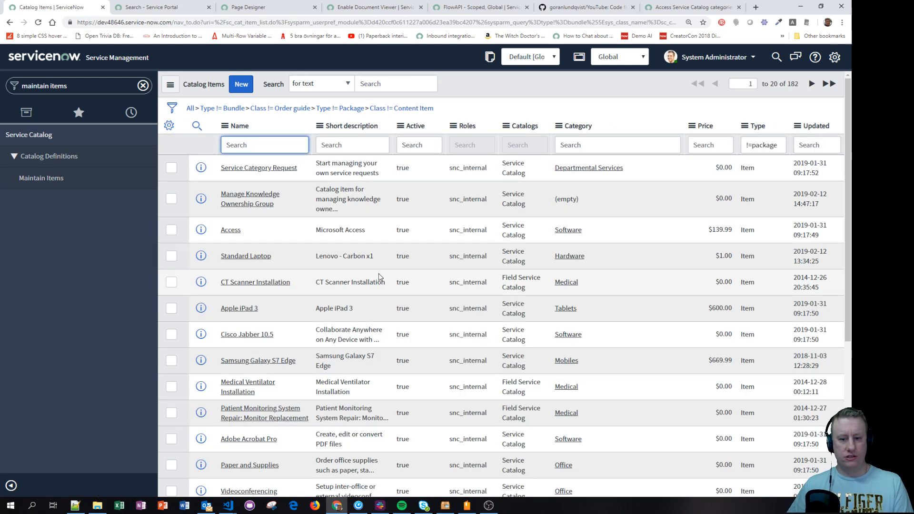
Step: Open the Standard Laptop catalog item's portal settings and highlight the Mandatory Attachment option
click(263, 257)
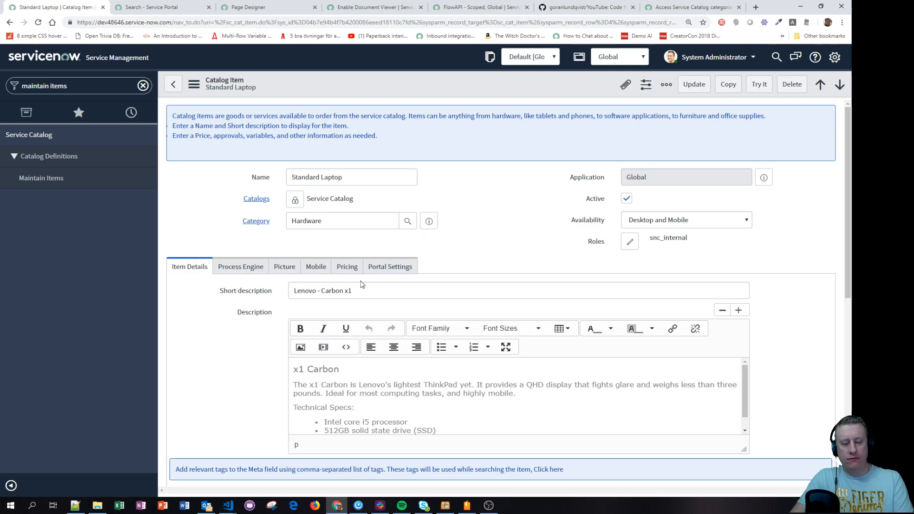
click(402, 267)
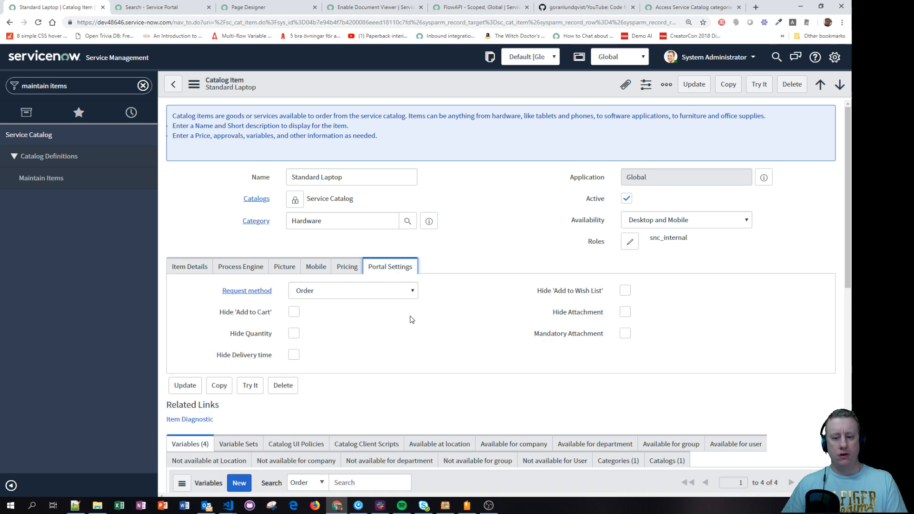
drag(532, 334, 600, 340)
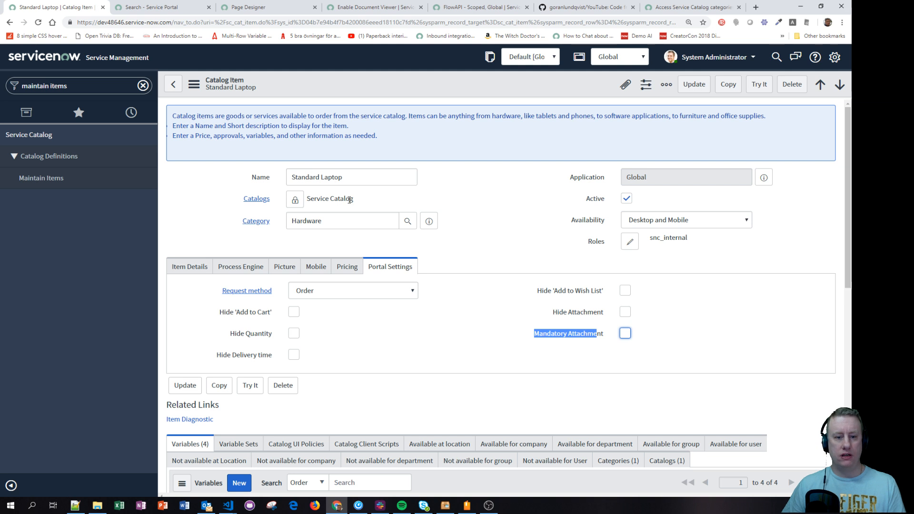
Step: Copy the catalog item's name, search the portal for "Standard Laptop" and open the matching item
drag(368, 183, 288, 179)
key(ctrl+c)
click(153, 8)
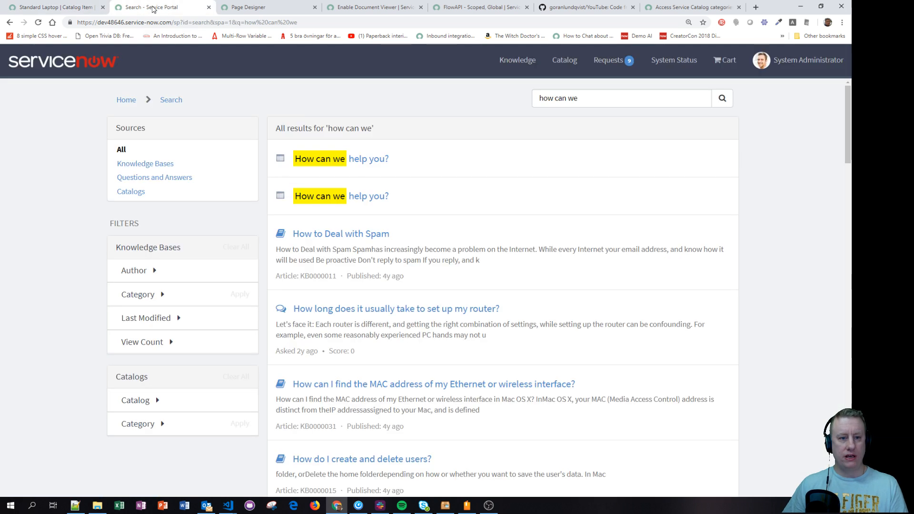
triple_click(608, 98)
key(ctrl+v)
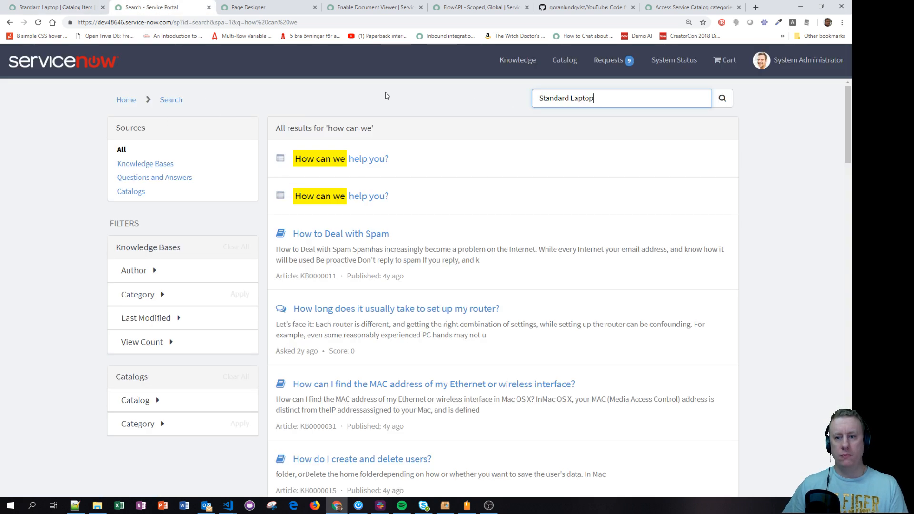
key(Return)
click(324, 163)
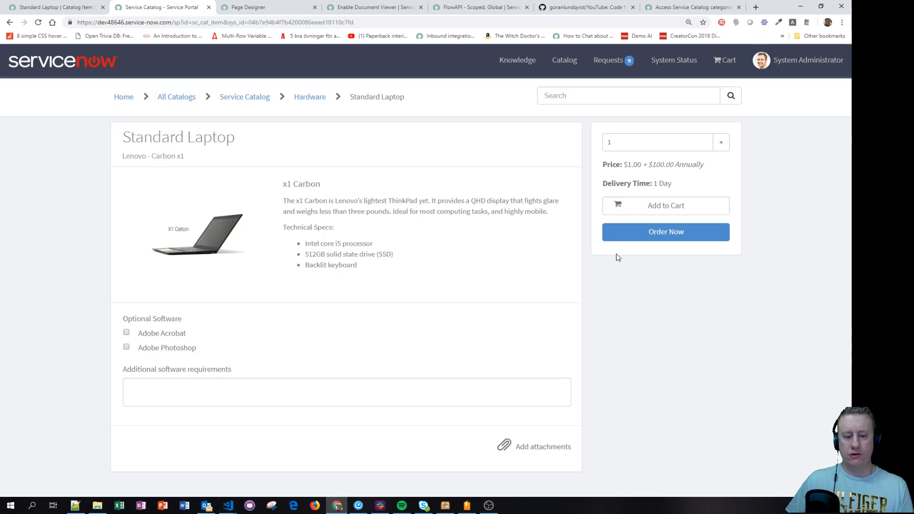
Step: Enable Mandatory Attachment on the Standard Laptop catalog item, save the record and close the Page Designer page
click(43, 7)
click(625, 333)
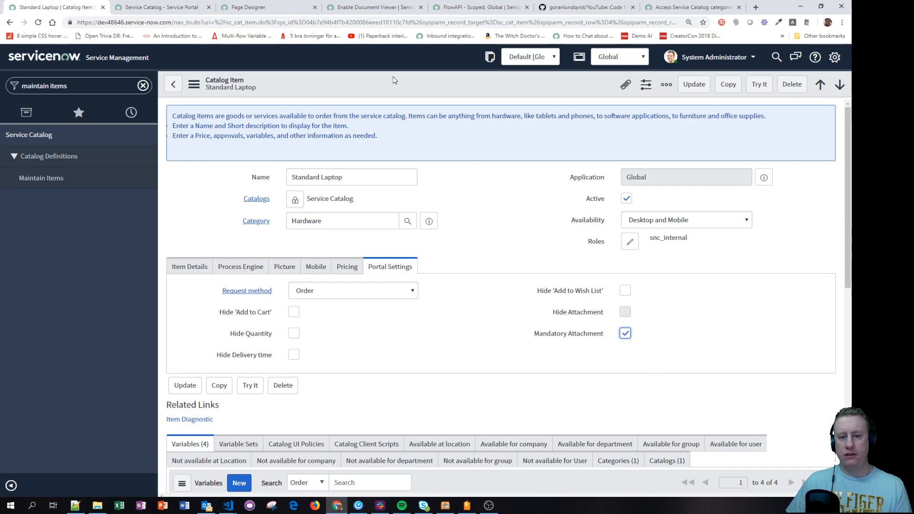
right_click(436, 89)
click(451, 97)
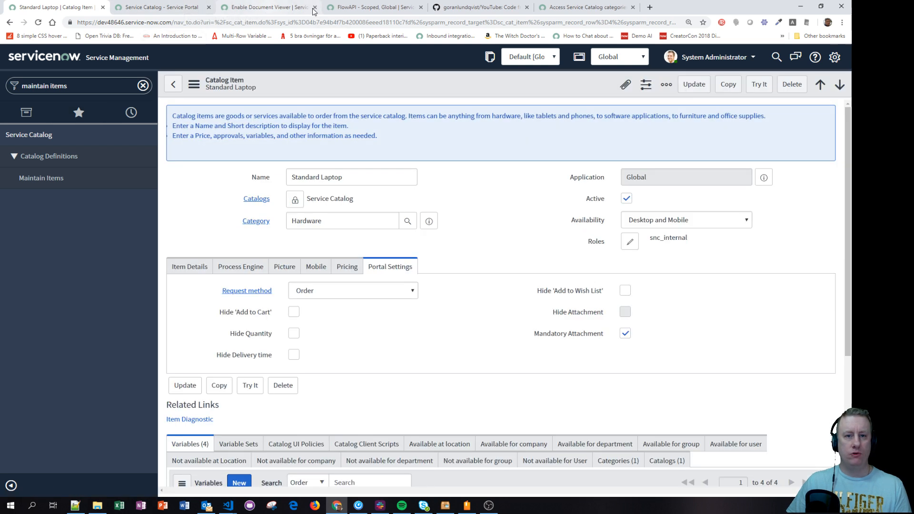
click(315, 7)
Step: Reload the Standard Laptop portal page, open and cancel the attachment picker, and try to order the item without an attachment
click(159, 7)
key(F5)
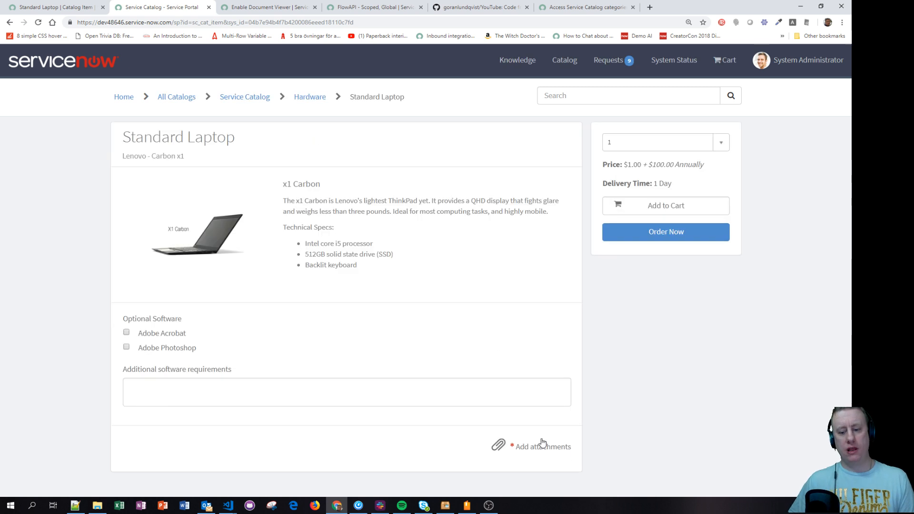
click(513, 447)
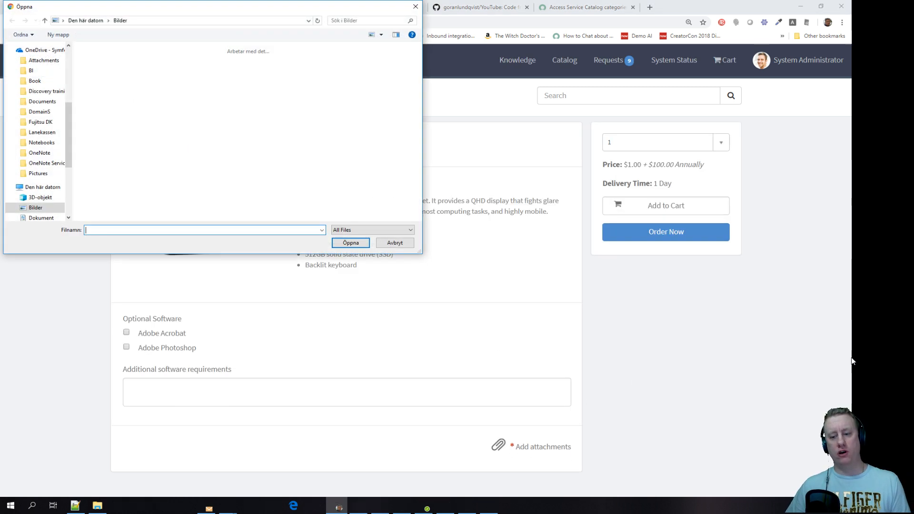
key(Escape)
click(687, 238)
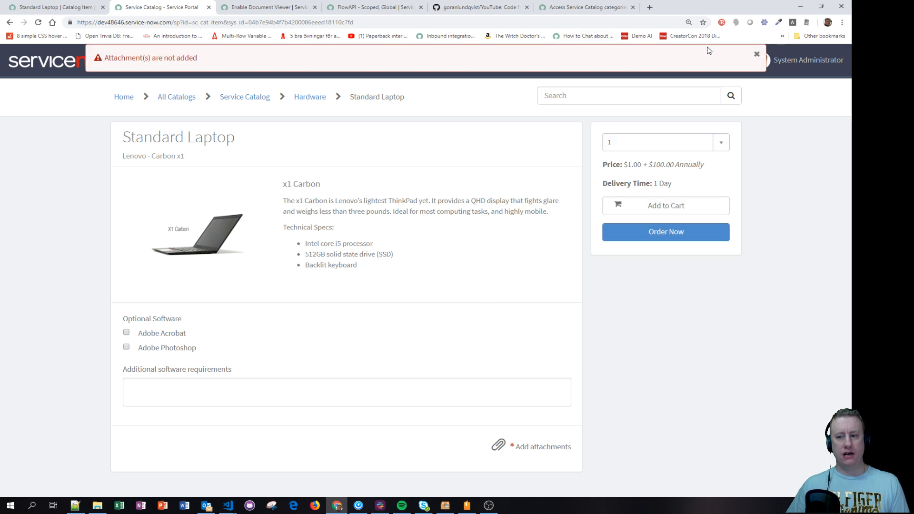
click(757, 54)
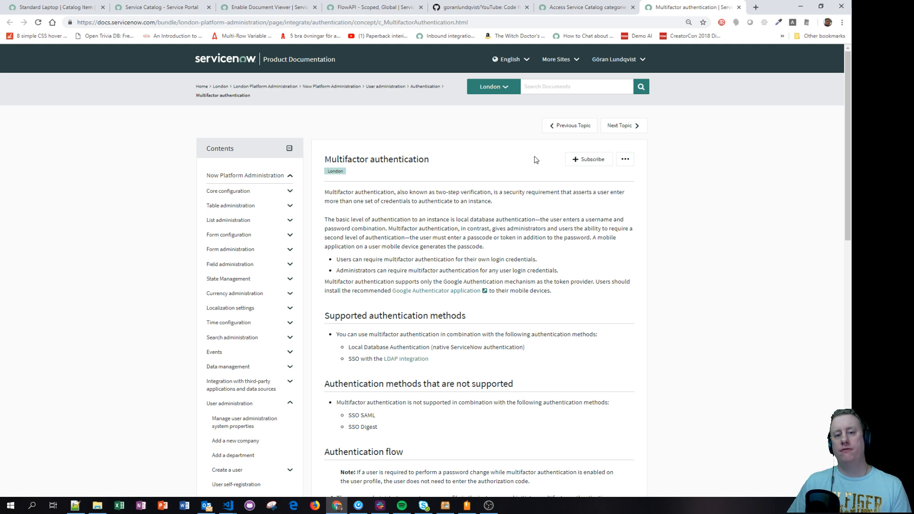
Step: Return to the ServiceNow instance, filter the navigator for "plugins" and open the Plugins page
click(50, 6)
click(99, 86)
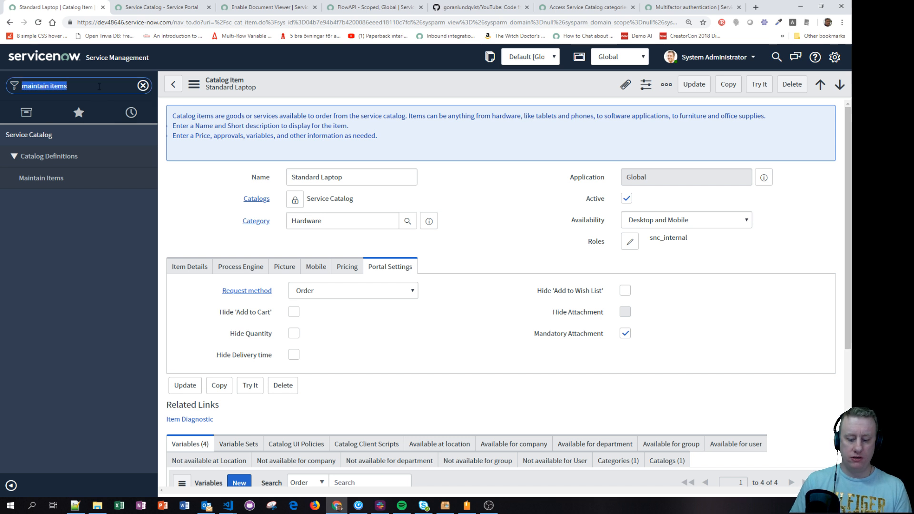
text(plugins)
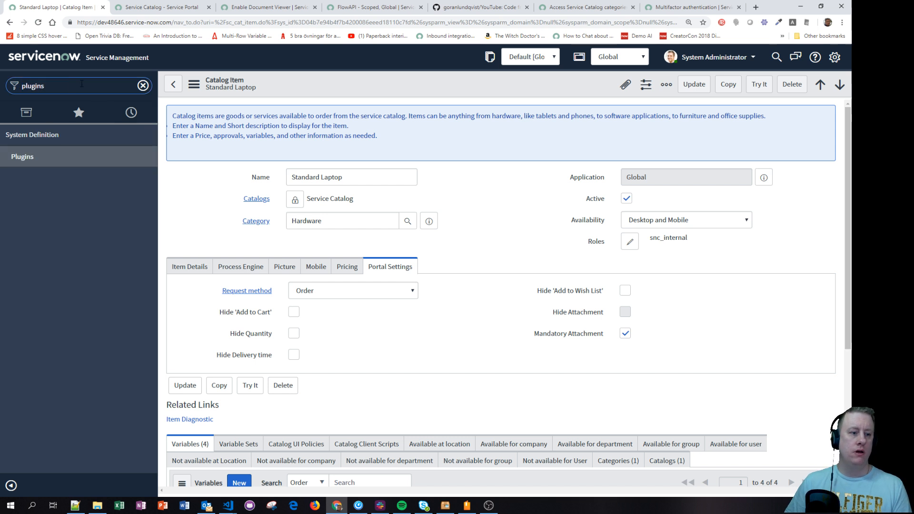
click(43, 157)
click(468, 70)
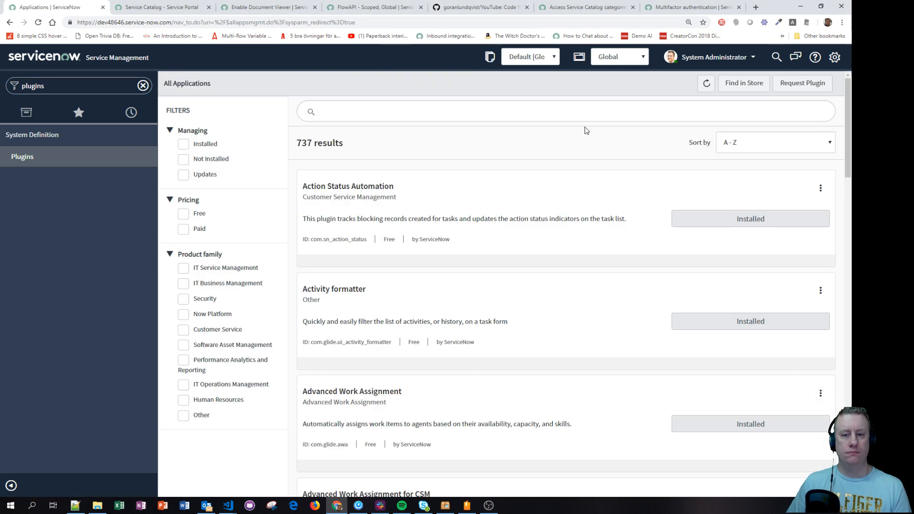
Step: Try searching the plugin list with the terms "multi", "goo", "tw" and "aut"
click(463, 113)
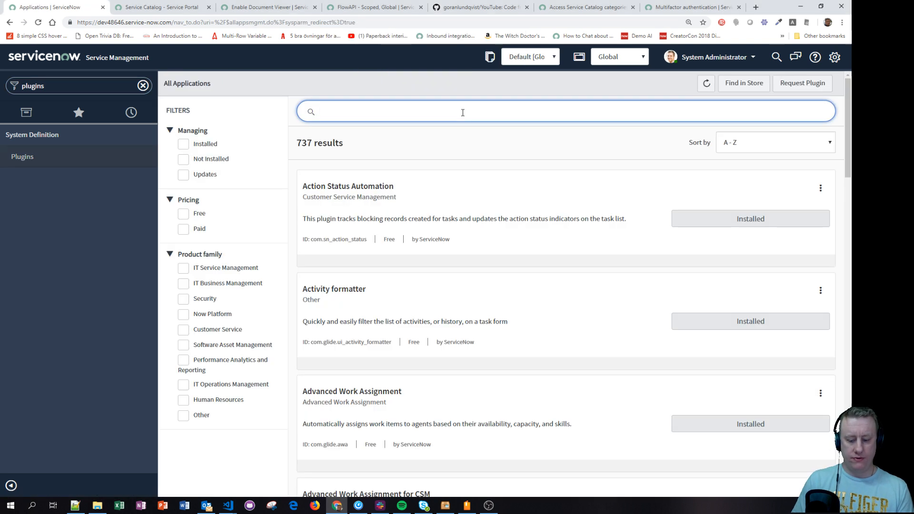
text(multi)
key(BackSpace)
key(BackSpace)
key(BackSpace)
key(BackSpace)
key(BackSpace)
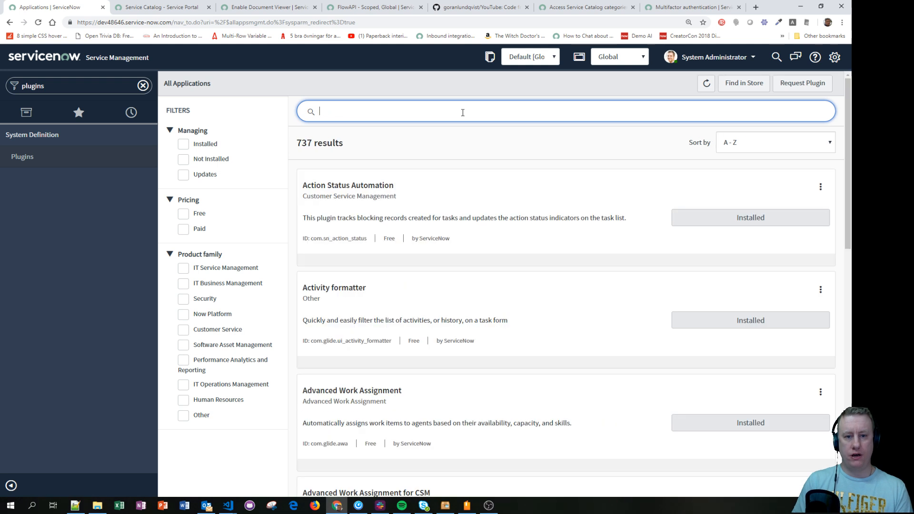
text(goo)
key(BackSpace)
key(BackSpace)
key(BackSpace)
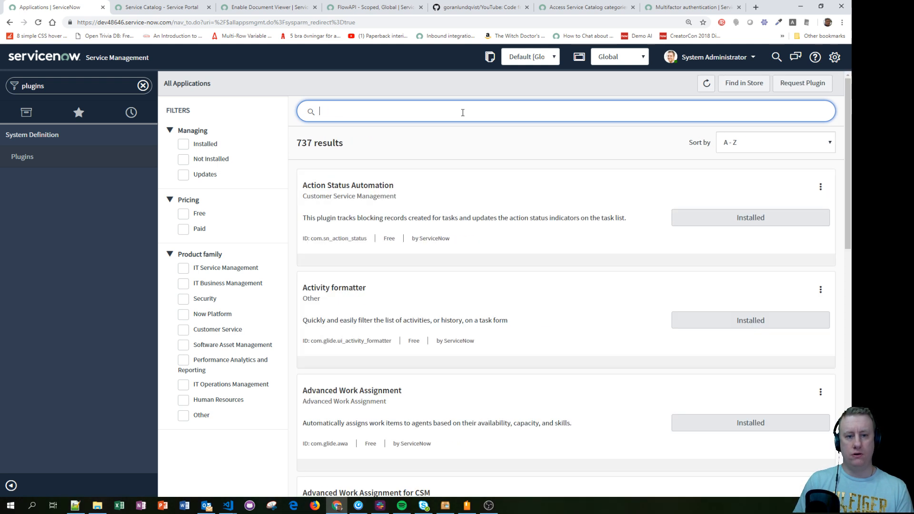
text(tw)
key(BackSpace)
key(BackSpace)
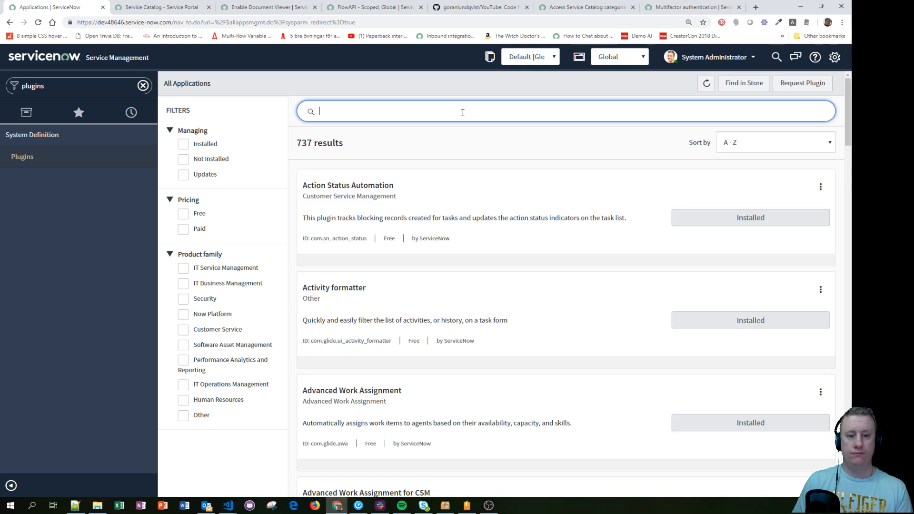
text(aut)
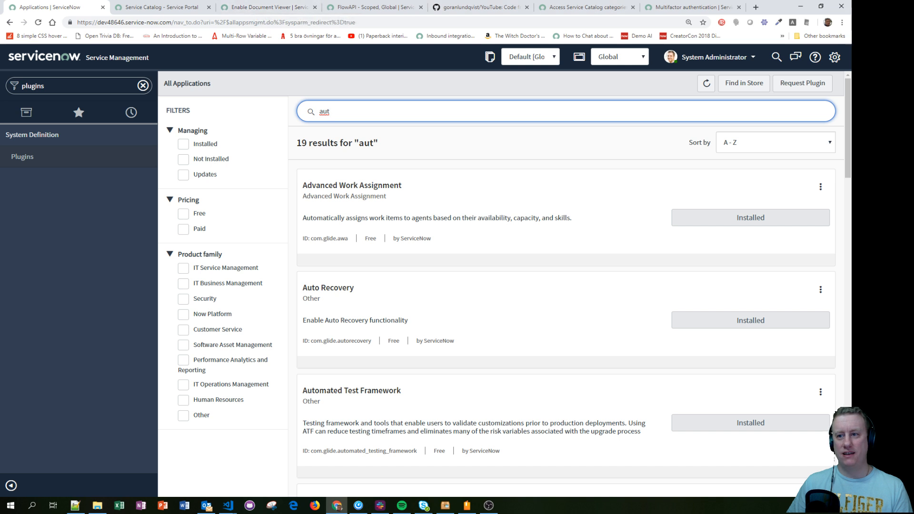
Step: Look up the required plugin's name in the Multifactor authentication documentation and highlight the word "Integration"
click(665, 8)
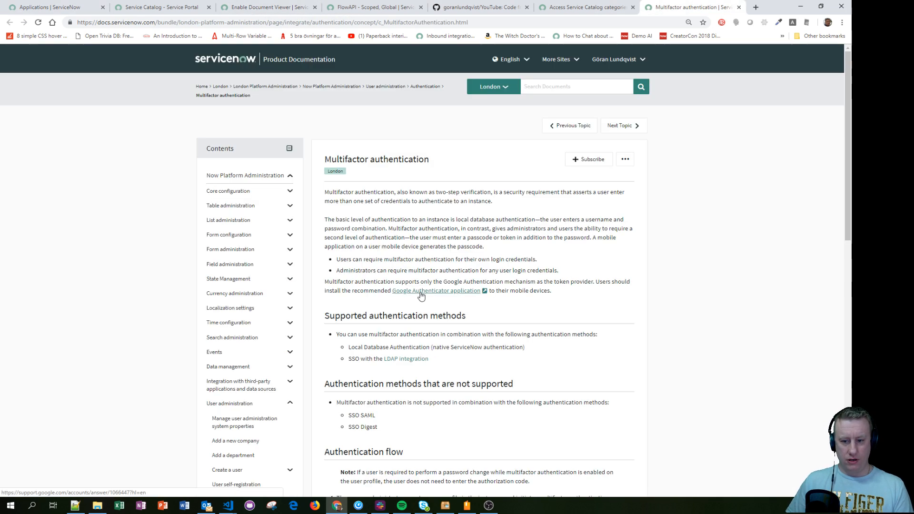
scroll(476, 249, down, 7)
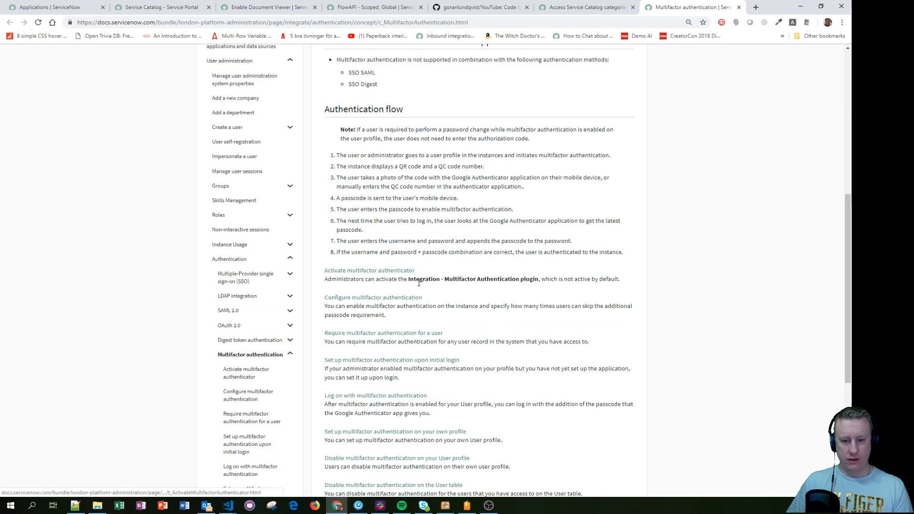
double_click(424, 279)
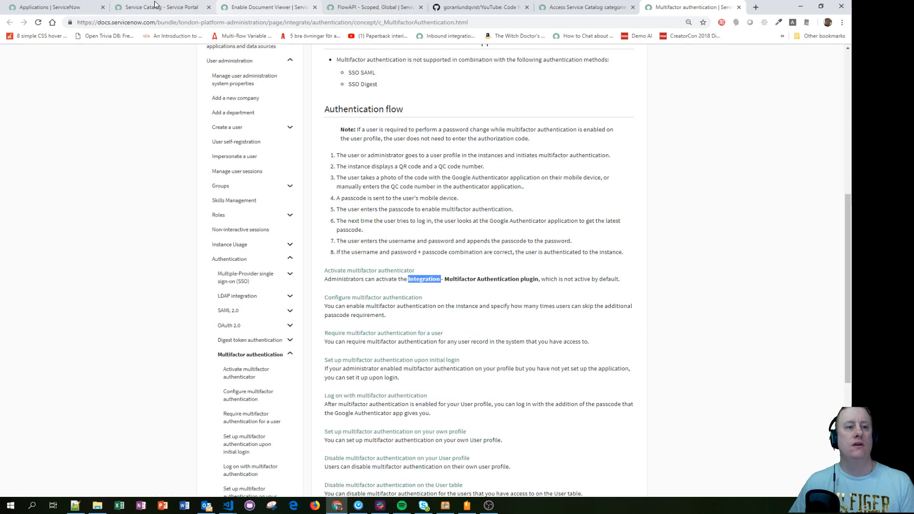
Step: Search the plugin list for "integr" and highlight the Integration - Multifactor Authentication plugin's name
click(55, 7)
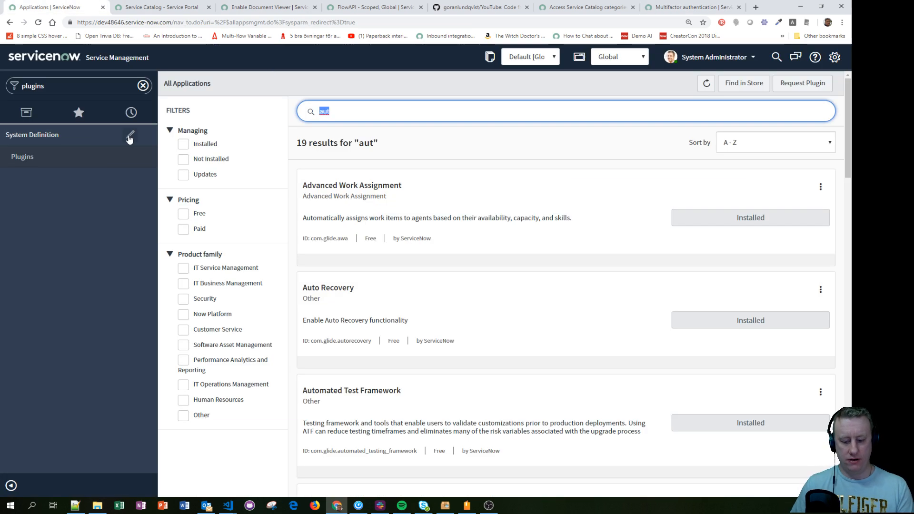
text(integr)
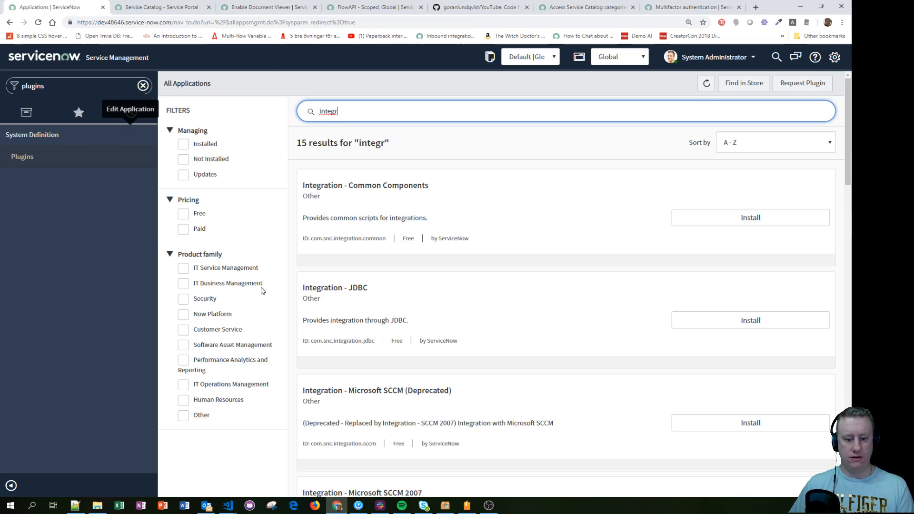
scroll(388, 296, down, 10)
scroll(388, 296, down, 4)
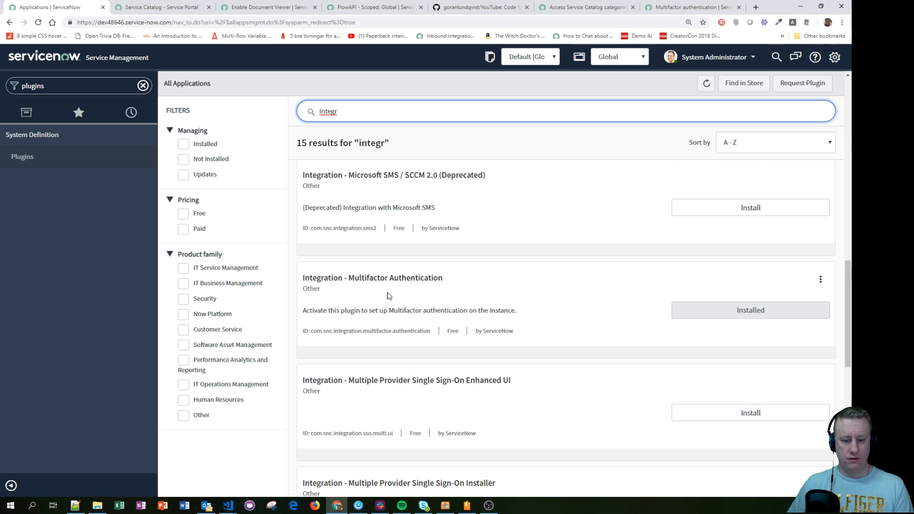
drag(448, 278, 343, 279)
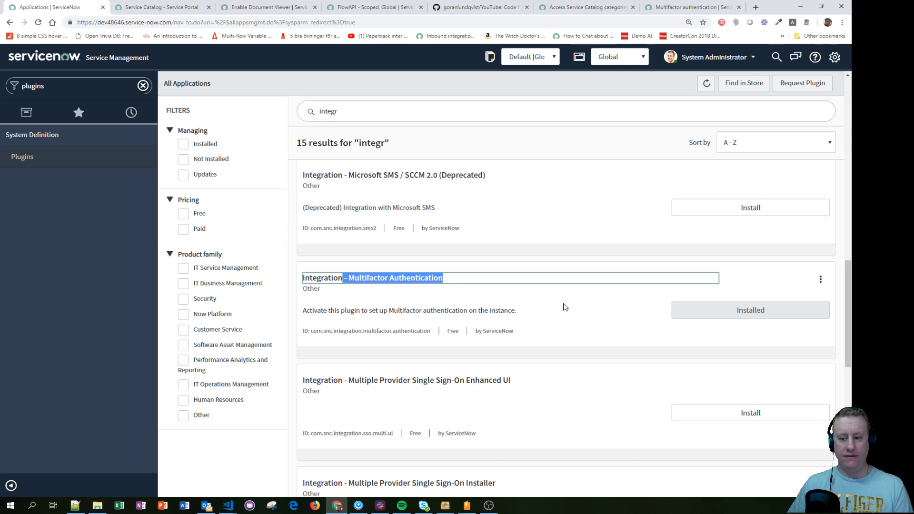
Step: Filter the navigator for "user" and open the record of the user titled Architect from User Administration's Users list
click(110, 87)
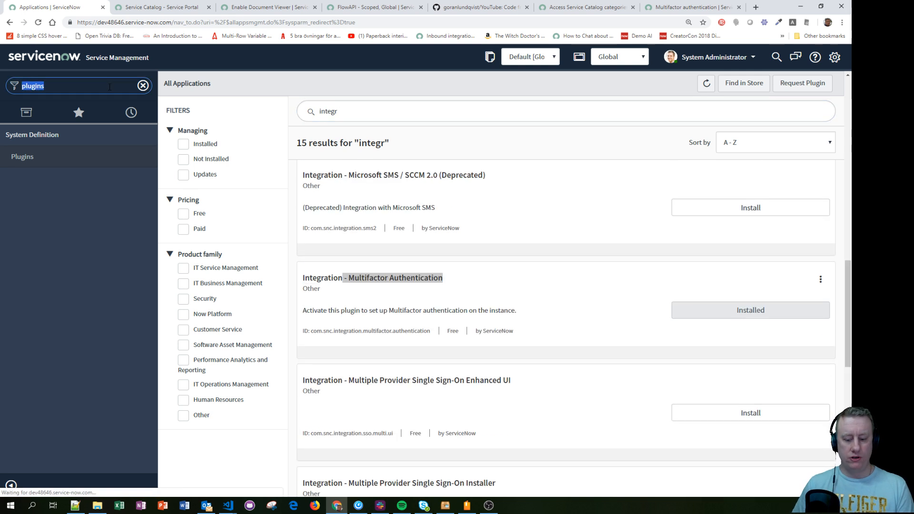
text(user)
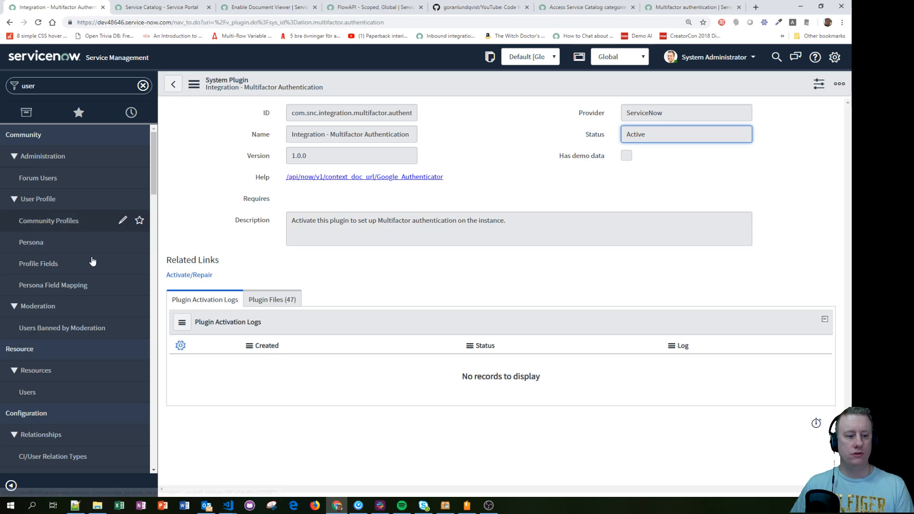
scroll(17, 422, down, 1)
scroll(48, 410, down, 10)
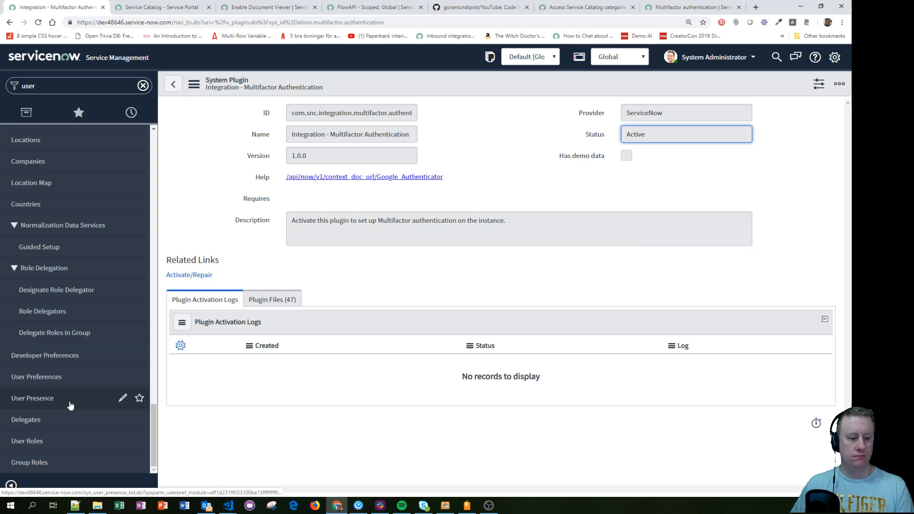
scroll(47, 387, up, 5)
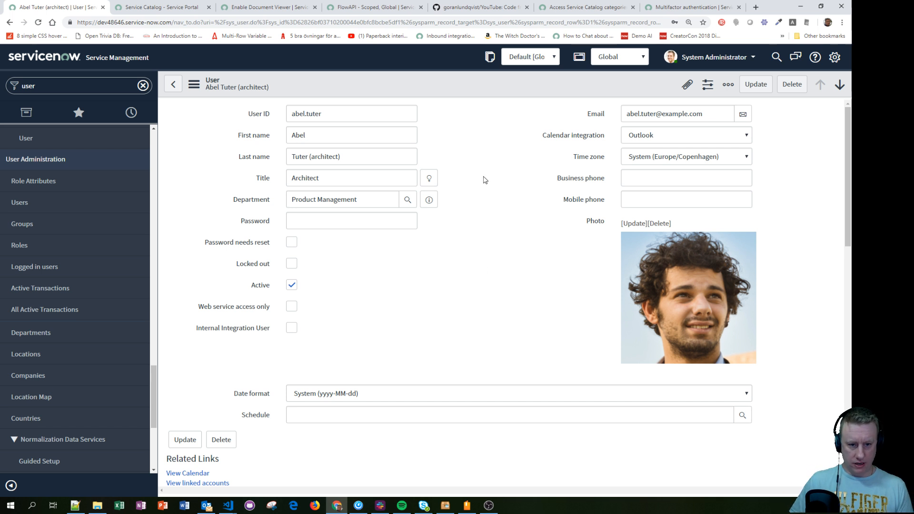
Step: Open the User form's layout configuration and add the Enable Multifactor Authentication field to the selected fields
right_click(394, 95)
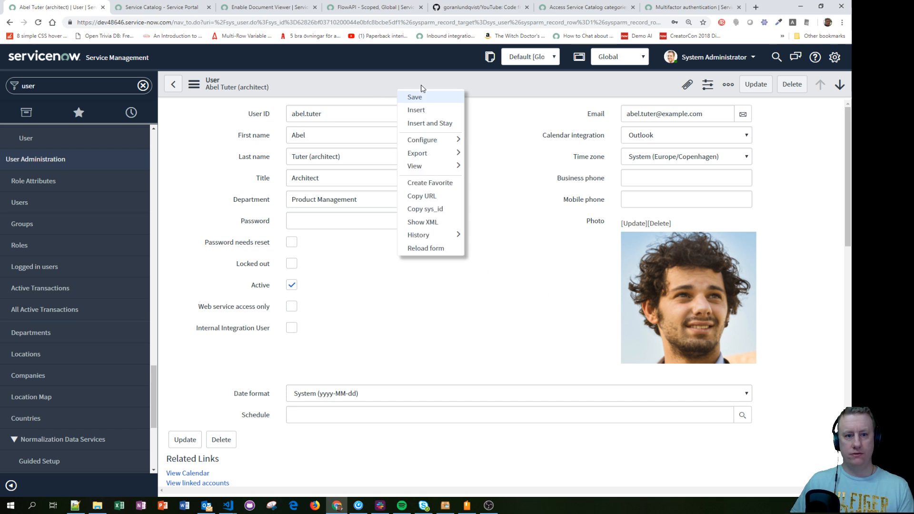
mouse_move(429, 138)
click(504, 156)
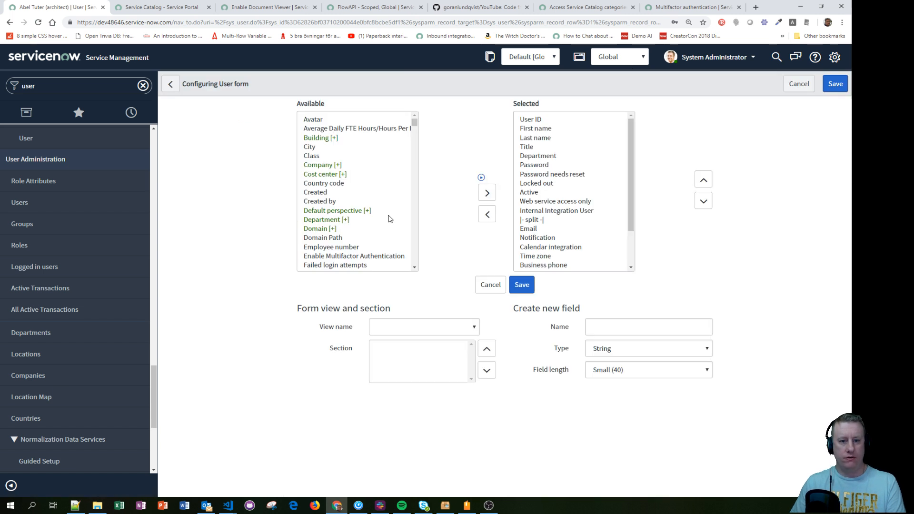
click(355, 256)
double_click(355, 256)
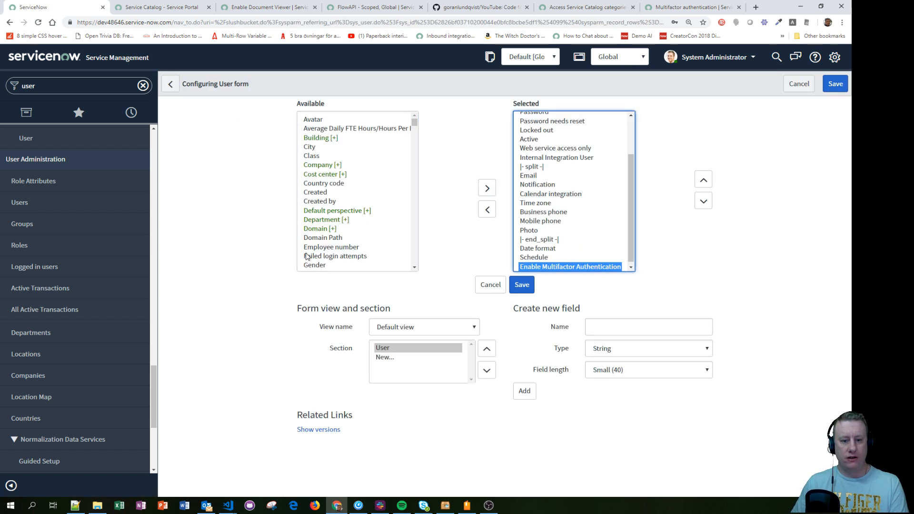
Step: Move Enable Multifactor Authentication directly below Internal Integration User in the form layout and save the layout
triple_click(704, 181)
triple_click(704, 181)
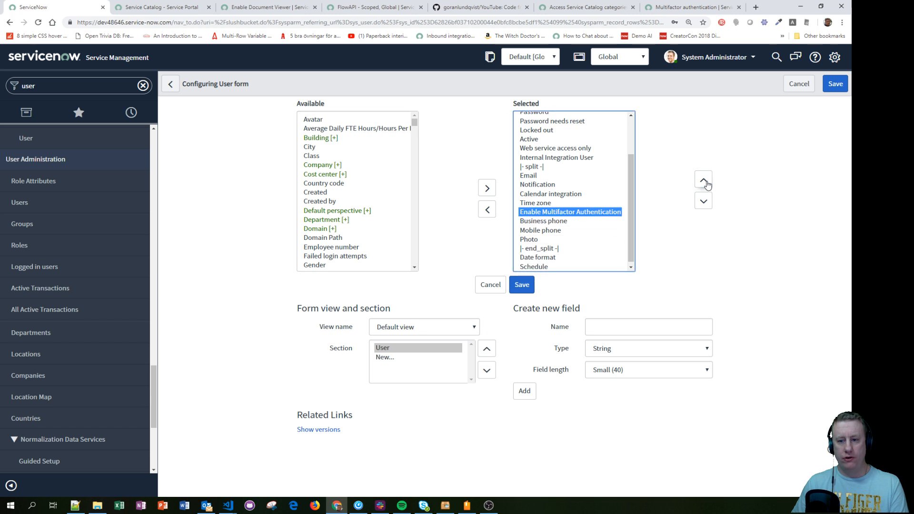
triple_click(704, 181)
double_click(704, 181)
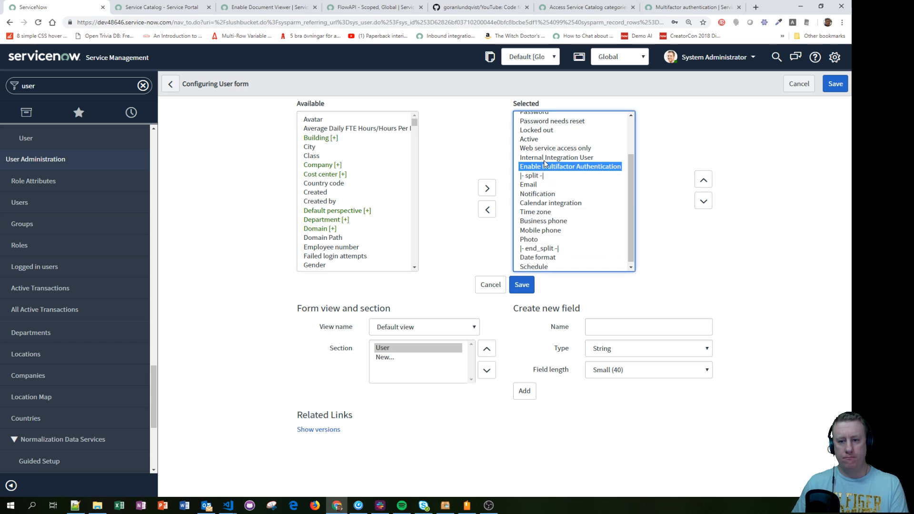
click(536, 289)
click(537, 289)
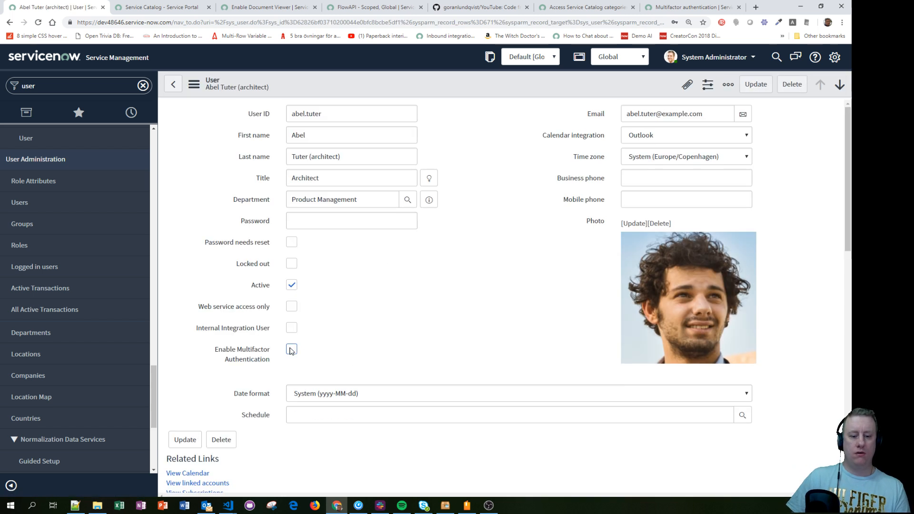
Step: Enable multifactor authentication on the open user record
click(292, 350)
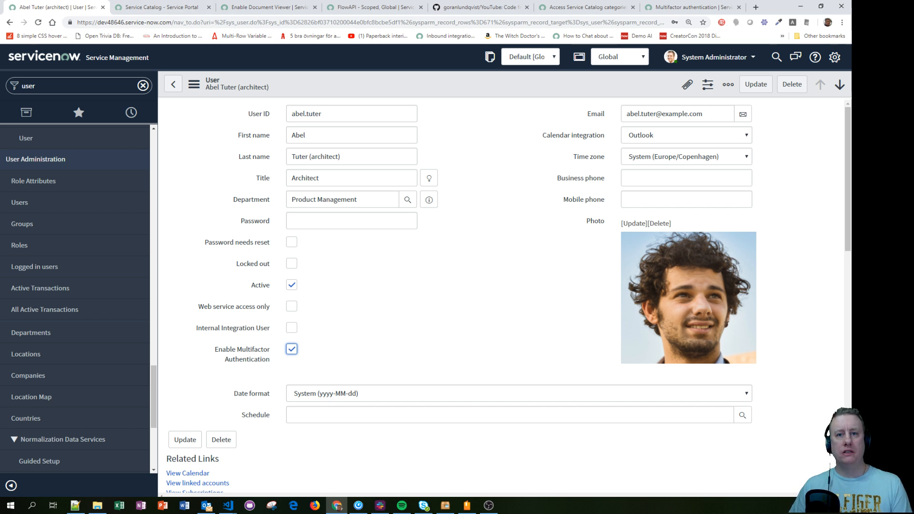
Step: Examine the Manage ownership groups documentation, including its role requirements, procedure and form fields
key(alt+Tab)
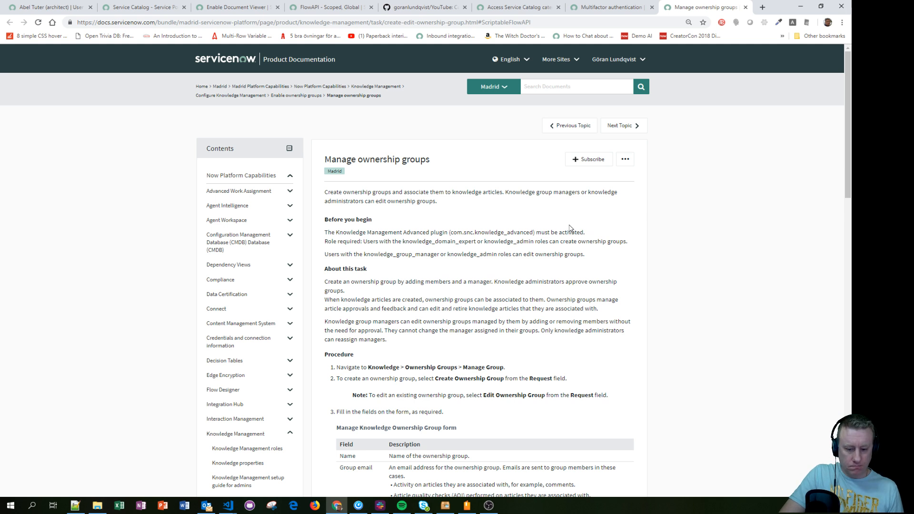
scroll(569, 228, down, 2)
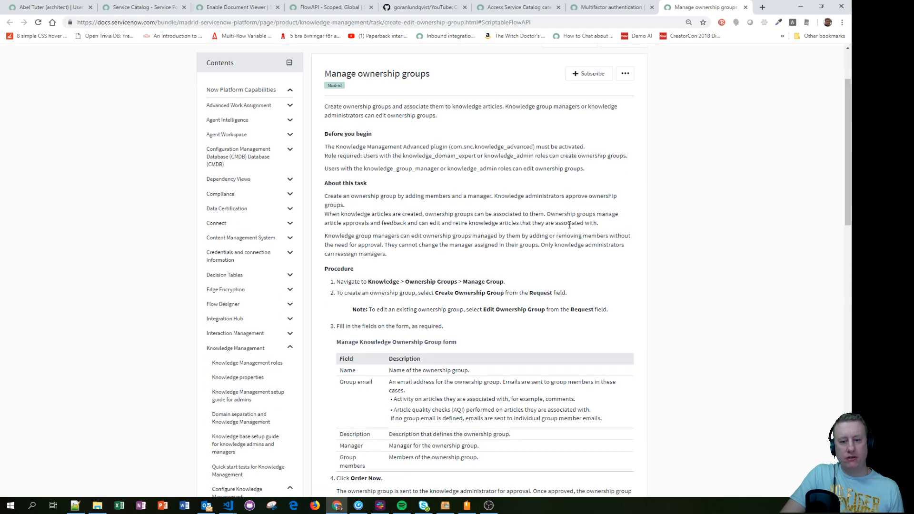
scroll(572, 222, down, 6)
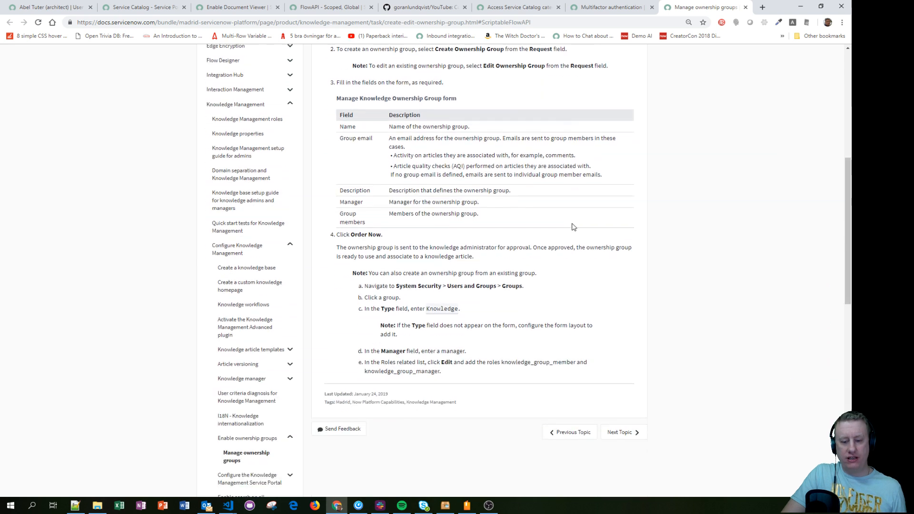
drag(429, 297, 458, 296)
scroll(523, 341, up, 6)
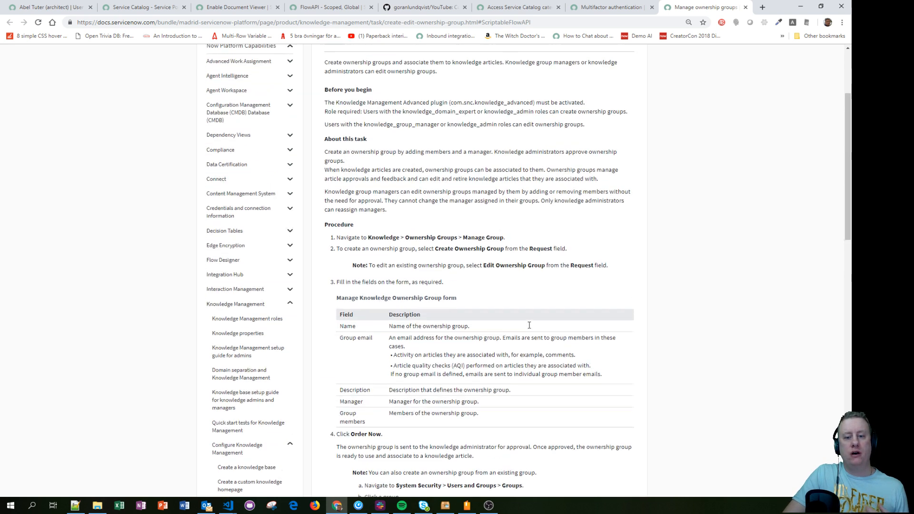
scroll(523, 324, up, 2)
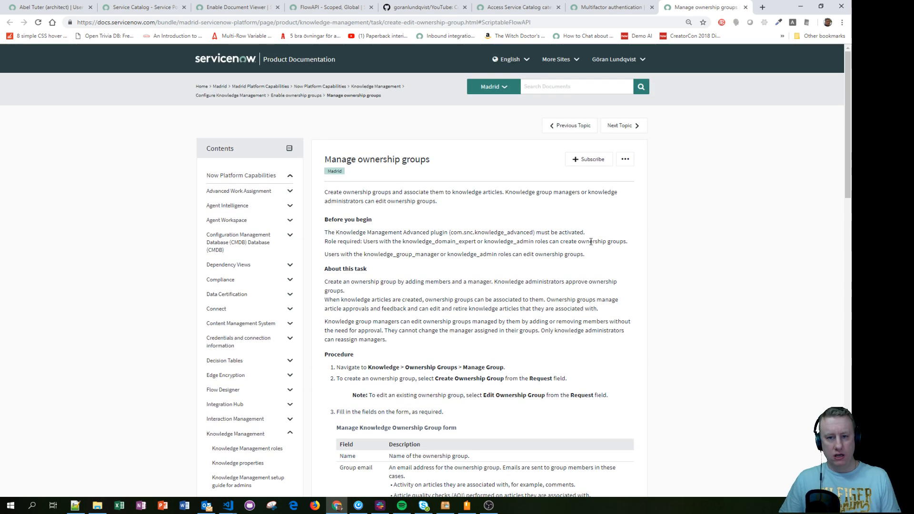
Step: Return to the instance, find the knowledge modules and open Manage Group under Ownership Groups, leaving the user record unsaved
click(69, 8)
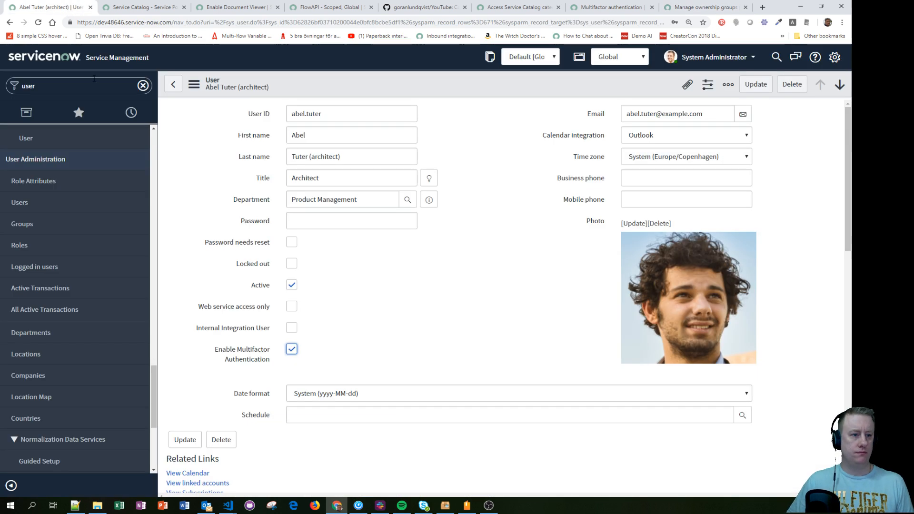
click(94, 85)
text(knowledge)
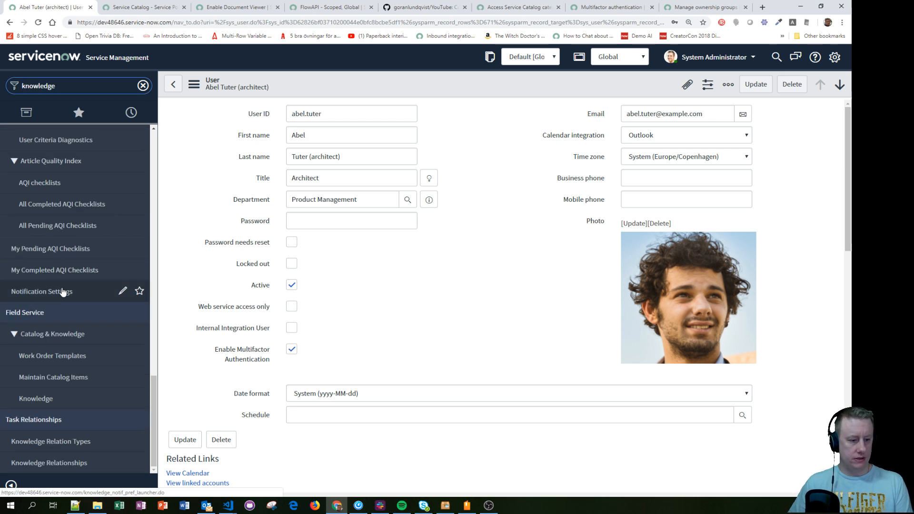
scroll(67, 294, up, 3)
scroll(70, 295, up, 7)
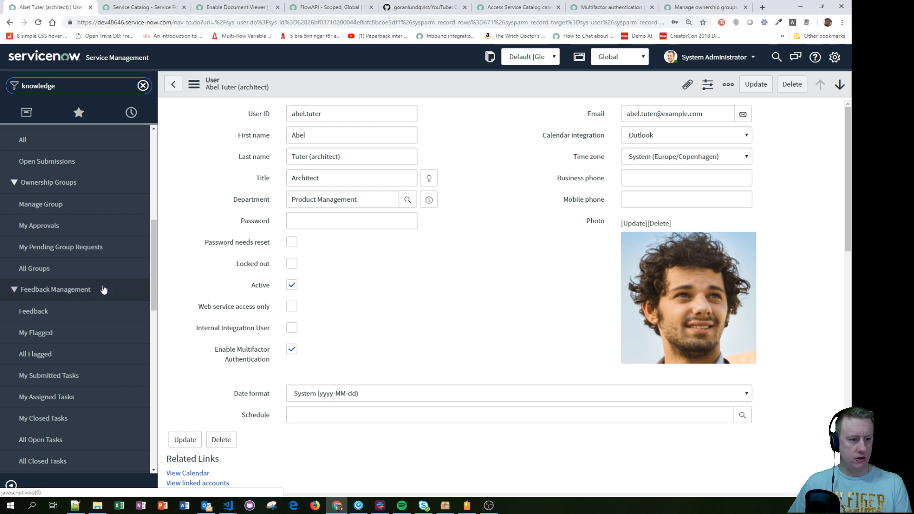
click(62, 205)
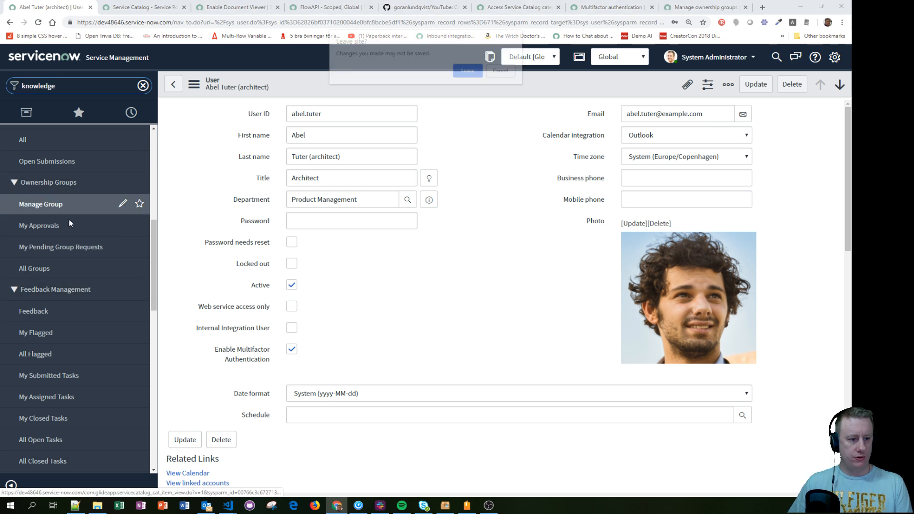
click(462, 70)
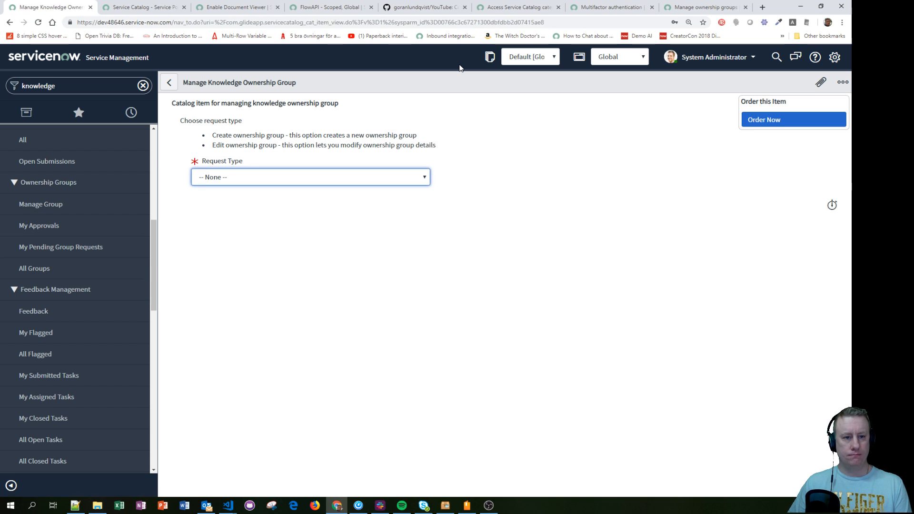
Step: Set the request type to Create Ownership Group and name the group with the owner's first name followed by "Cool KB groups"
click(317, 180)
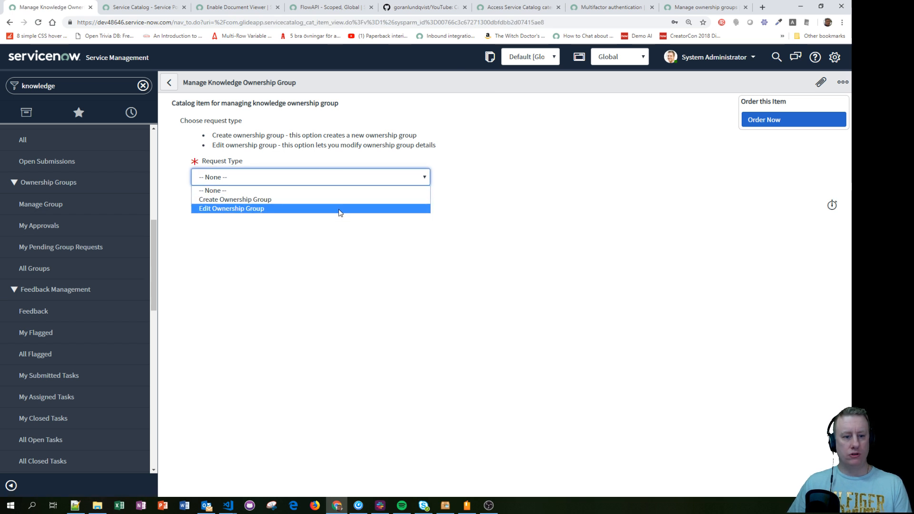
click(228, 200)
click(237, 212)
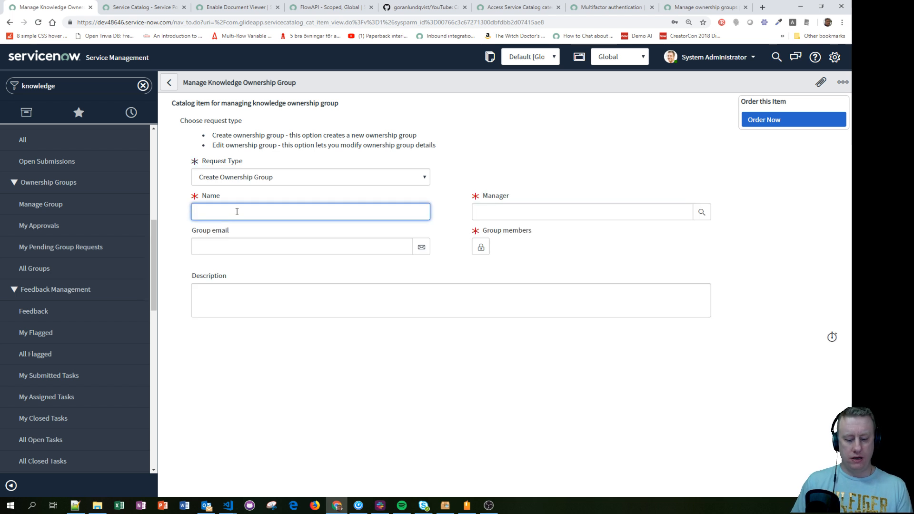
text(Gorans Cool)
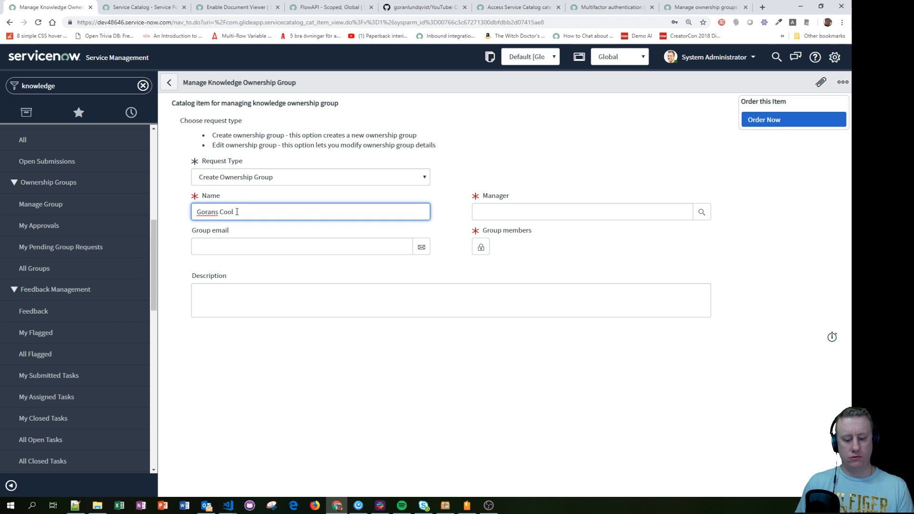
text( KB groups)
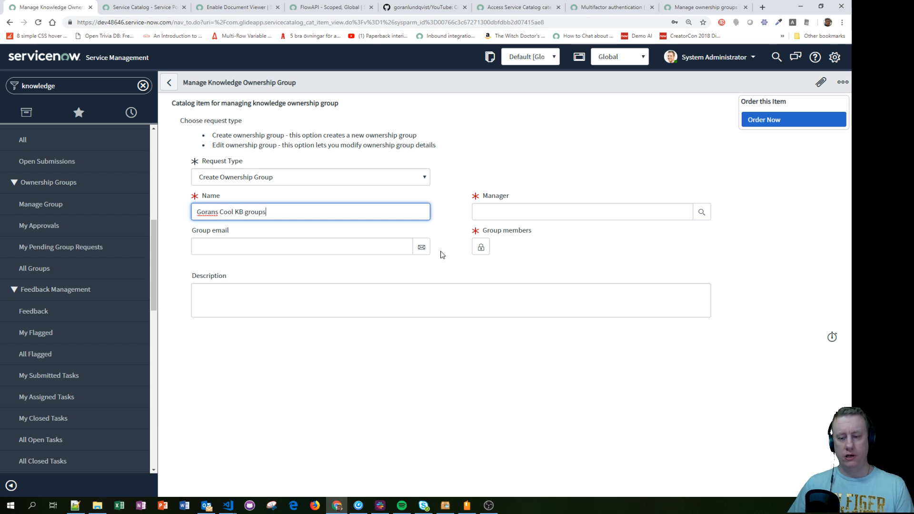
Step: Assign the architect user as manager, add two other users as group members, and order the ownership group item
click(536, 209)
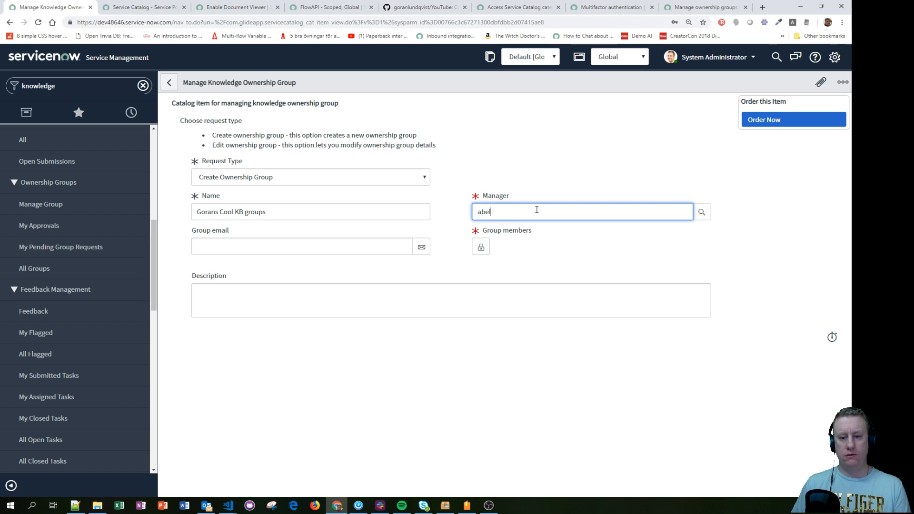
text(abel)
key(Return)
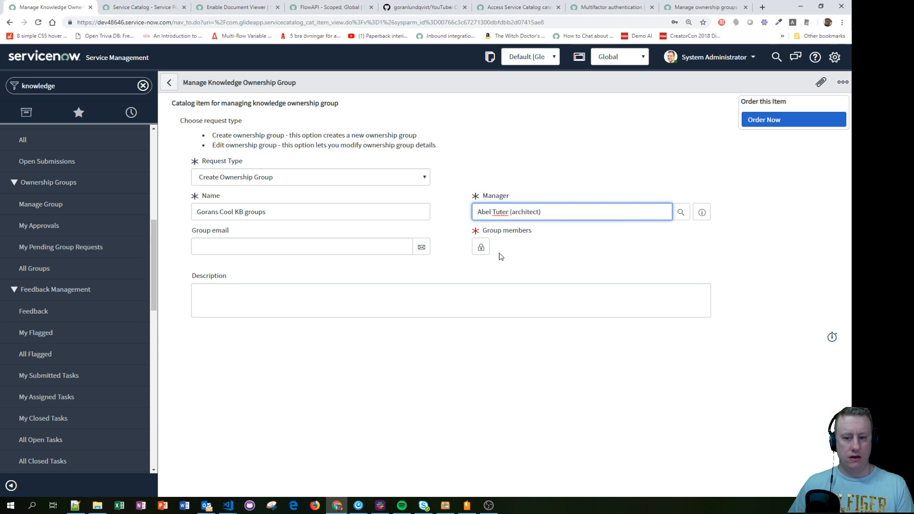
click(480, 247)
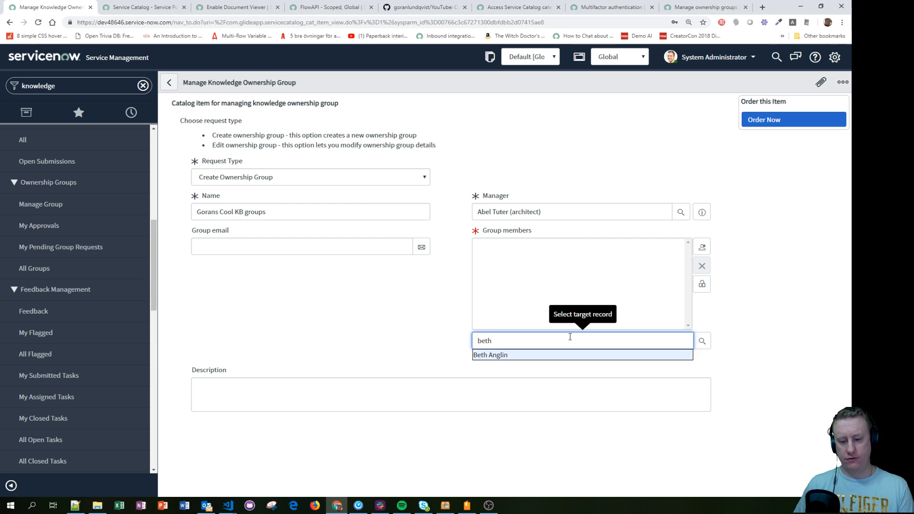
key(Return)
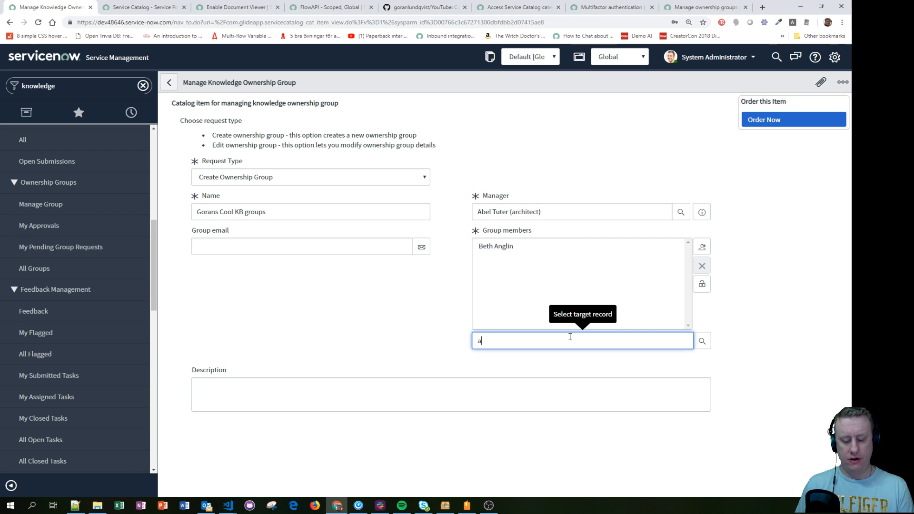
key(Down)
key(Down)
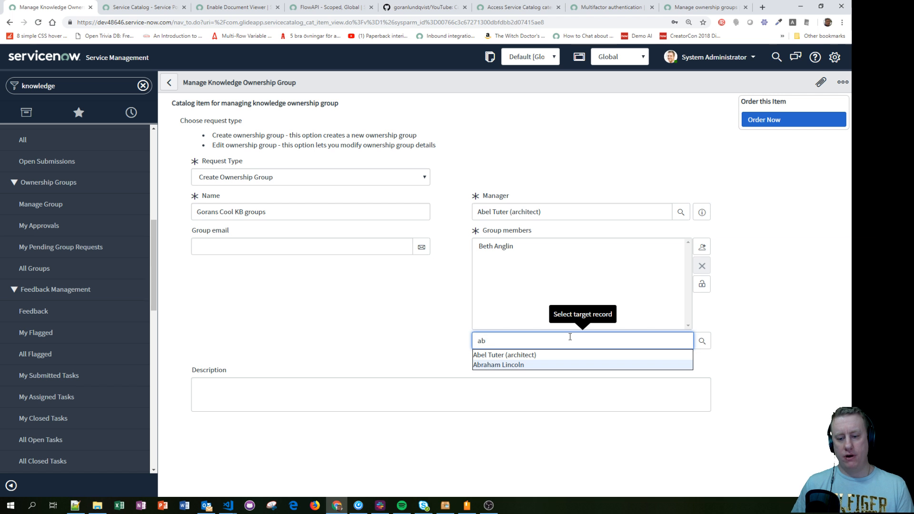
key(Return)
click(785, 127)
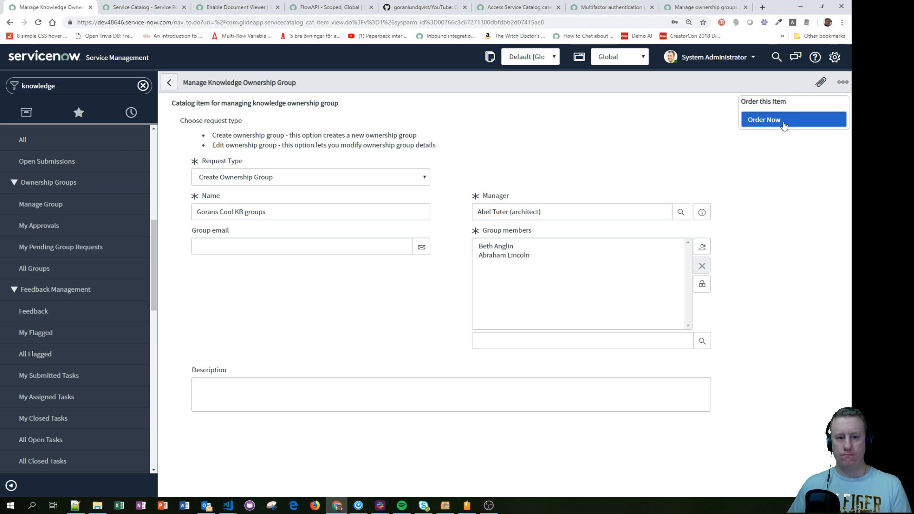
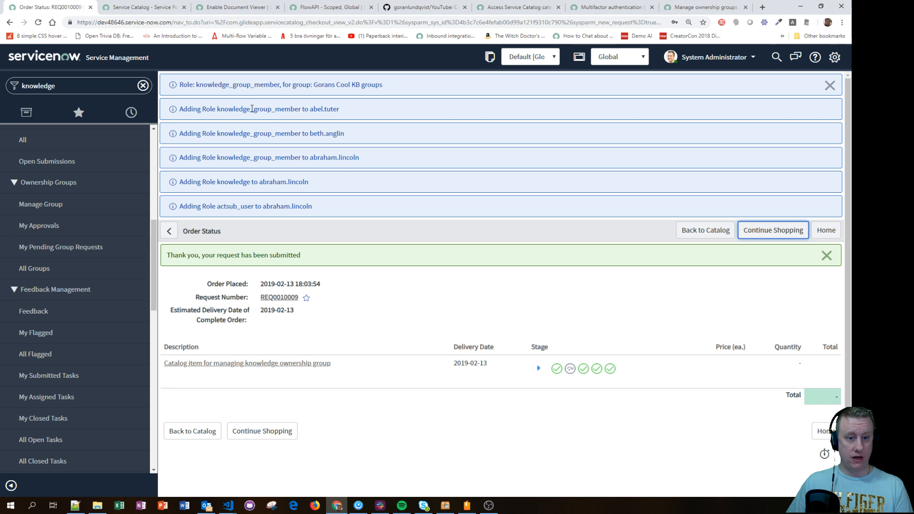
Step: Open the submitted request and its requested item to examine the ownership group variables and activity history
click(284, 297)
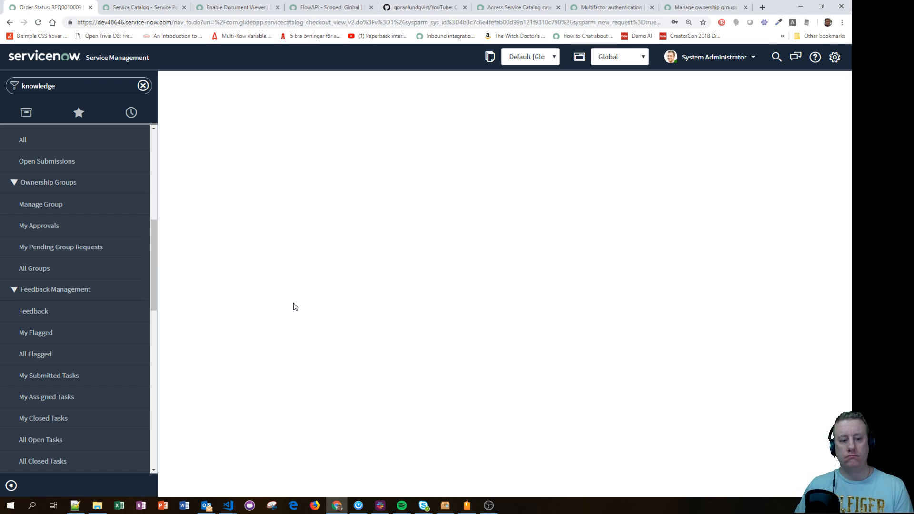
scroll(224, 260, down, 2)
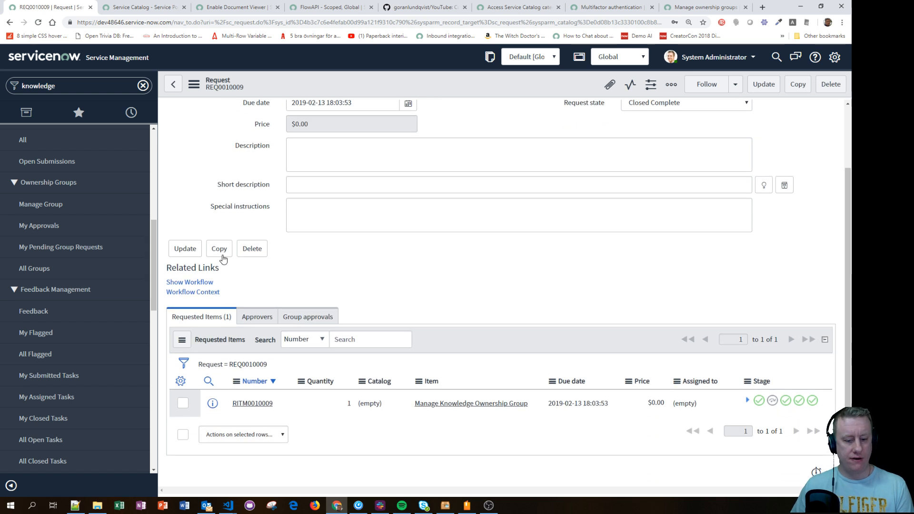
click(256, 403)
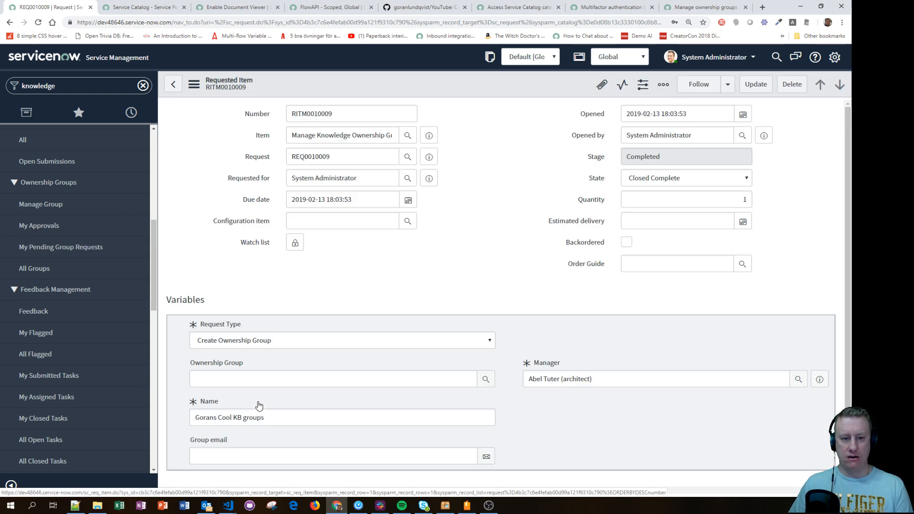
scroll(449, 241, down, 3)
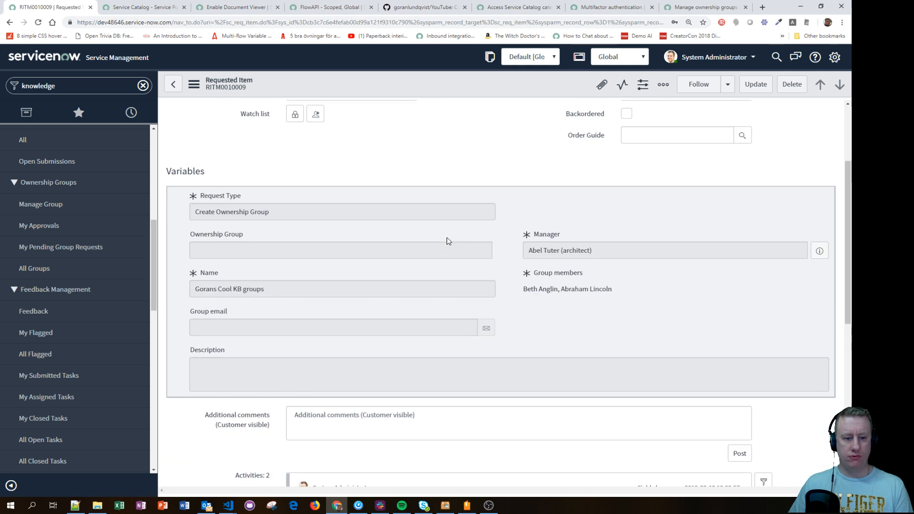
scroll(468, 240, down, 4)
scroll(424, 298, up, 5)
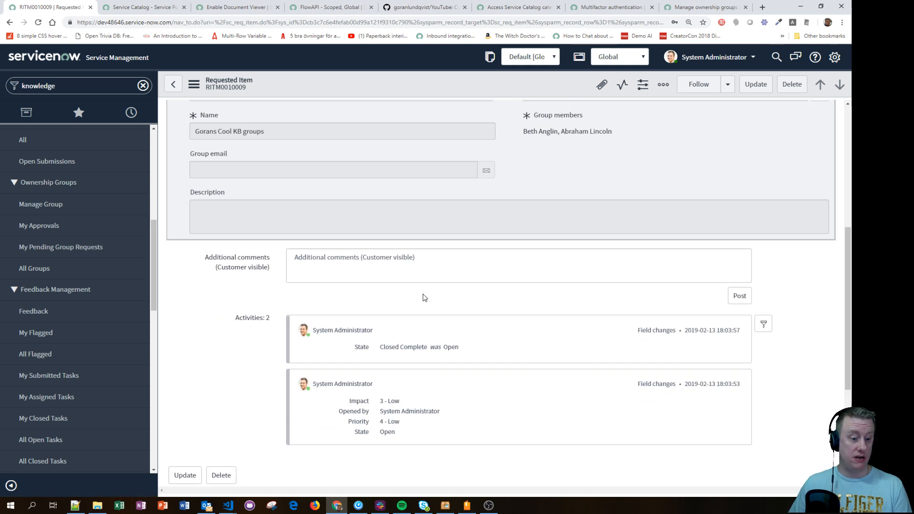
Step: Check the pending ownership group requests and the list of all knowledge ownership groups
click(50, 254)
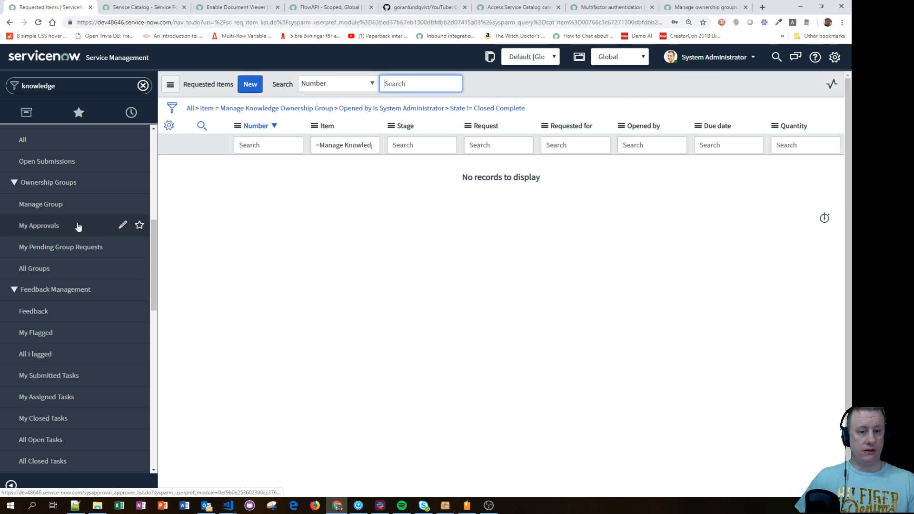
click(40, 265)
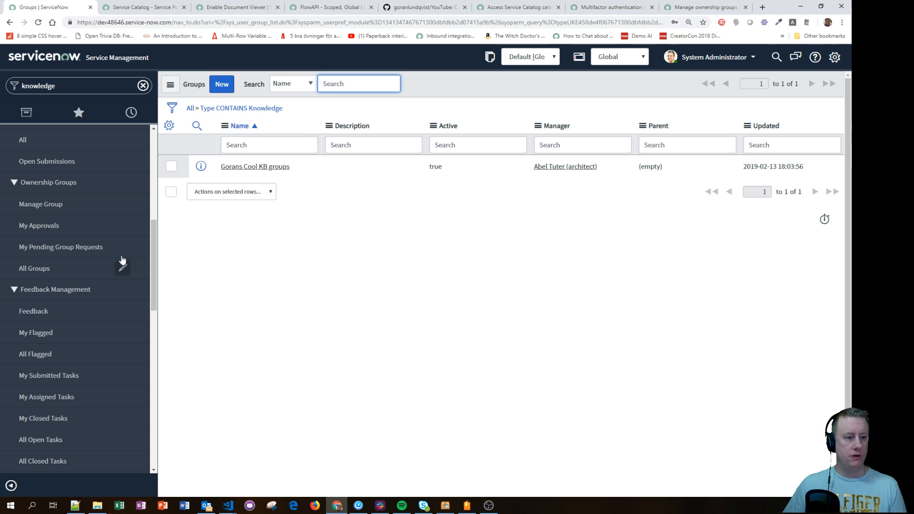
Step: List all knowledge articles and inspect version 1.01 of the "ServiceNow Secure Coding guide for Instance developers" article
scroll(119, 255, up, 5)
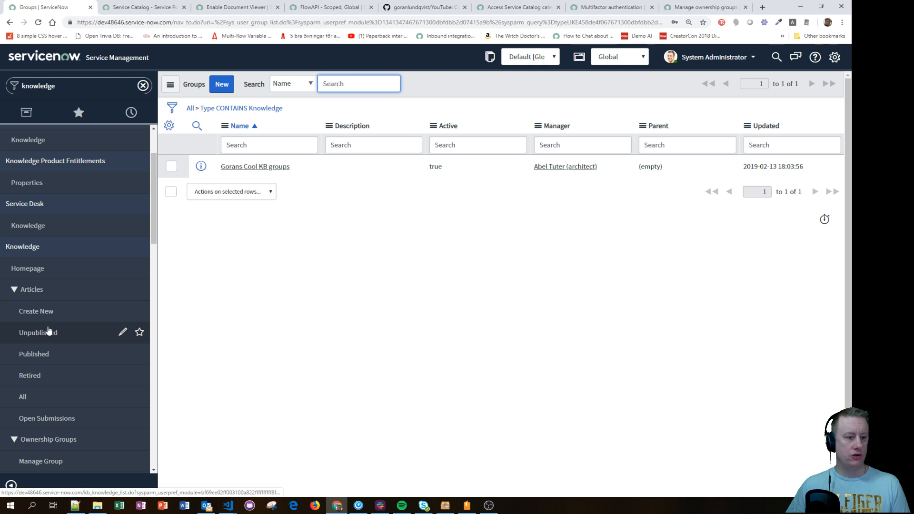
click(28, 395)
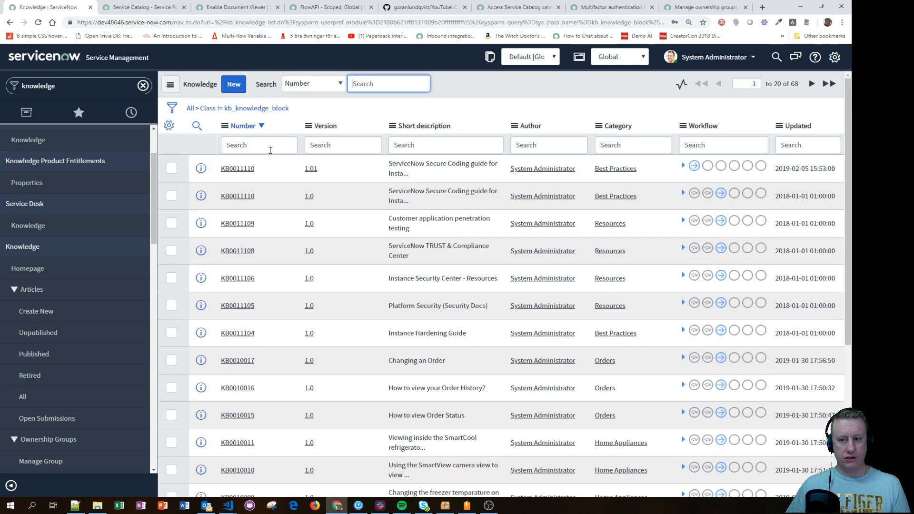
click(238, 170)
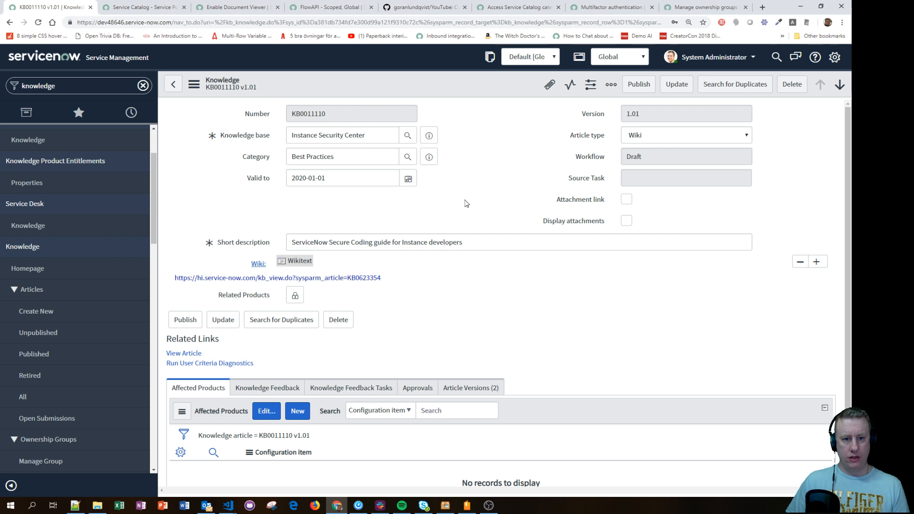
scroll(468, 203, down, 2)
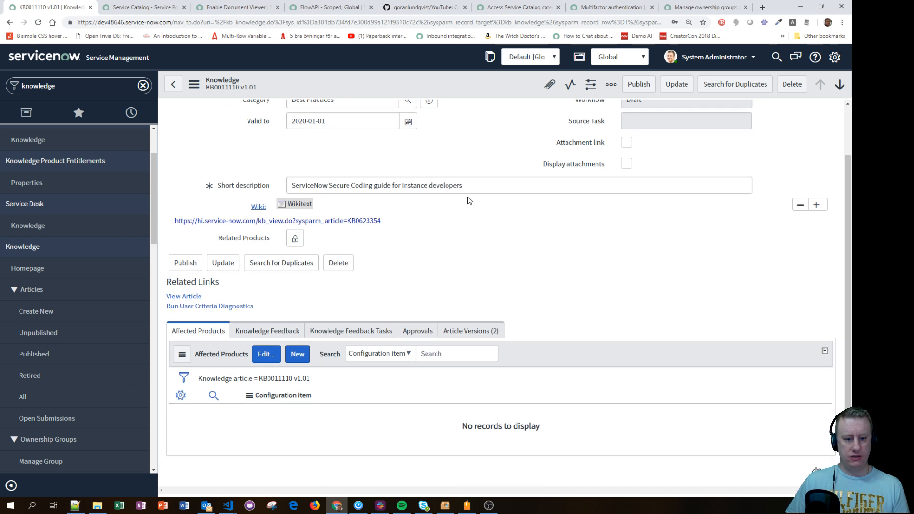
scroll(468, 200, up, 2)
Step: Start a new knowledge article based on the Standard article template
click(37, 310)
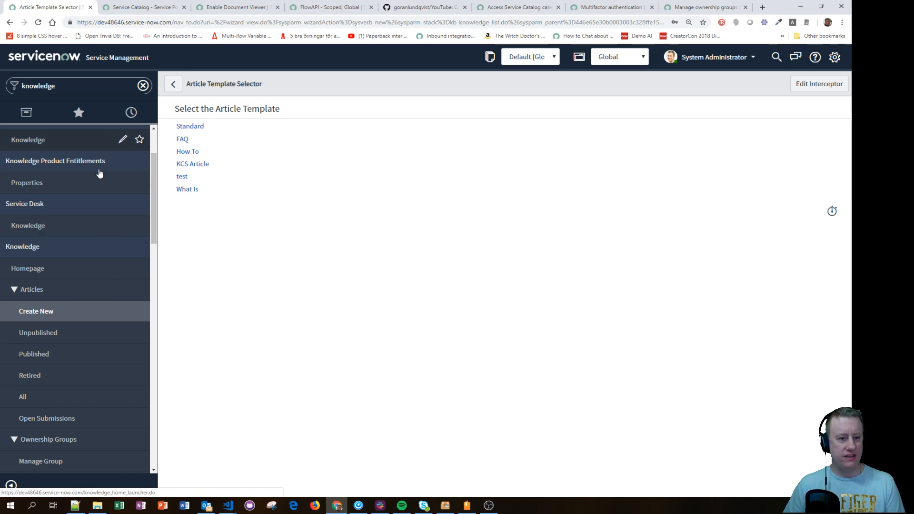
click(195, 127)
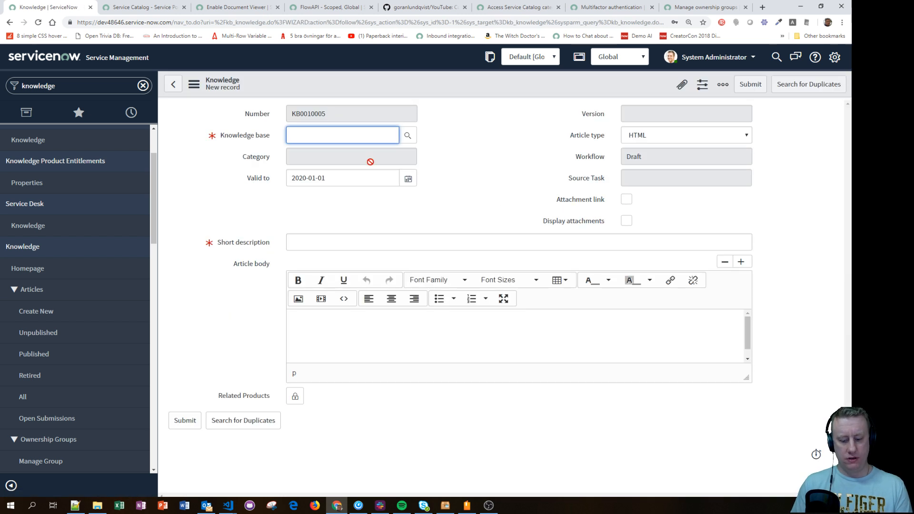
Step: Assign the new article to the IT knowledge base, enter "tyesr" as its short description, and save it
key(Return)
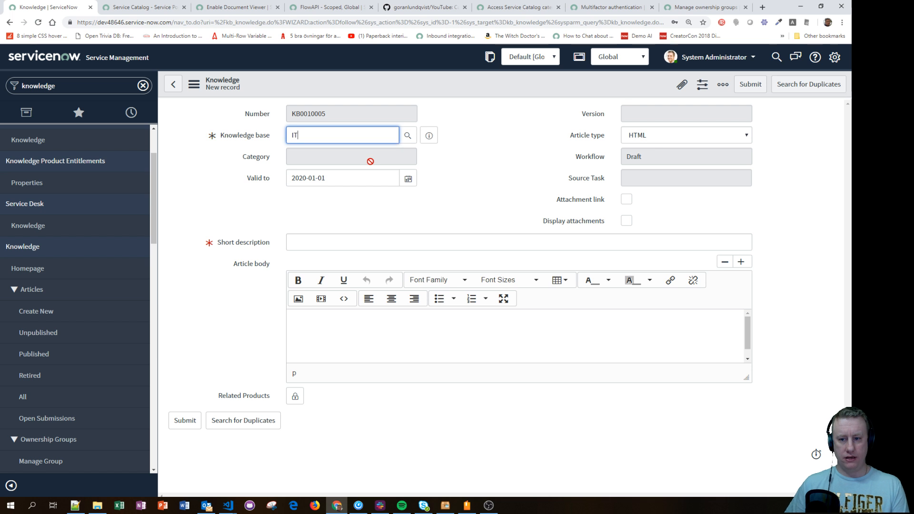
click(323, 242)
text(tyesr)
right_click(453, 72)
right_click(387, 91)
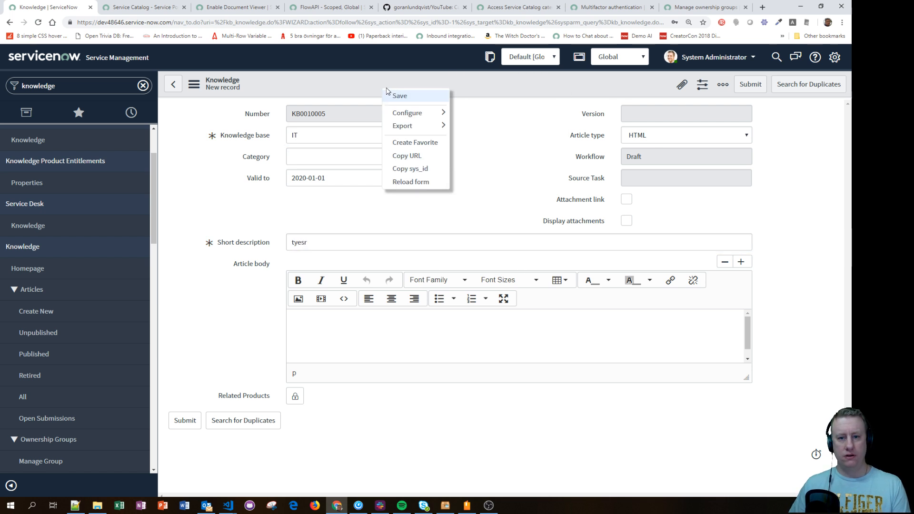
click(416, 100)
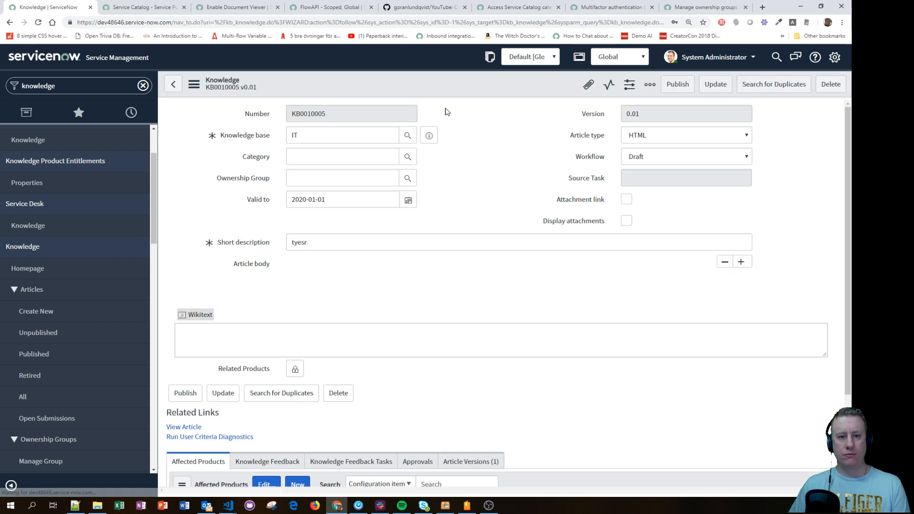
Step: Check the Knowledge form's layout configuration for the Ownership Group field and leave it without saving
right_click(416, 89)
mouse_move(438, 138)
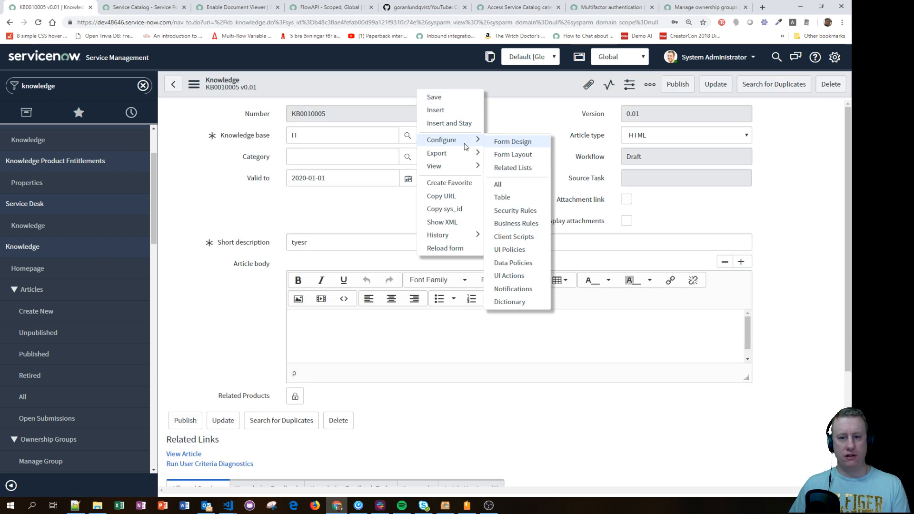
click(506, 155)
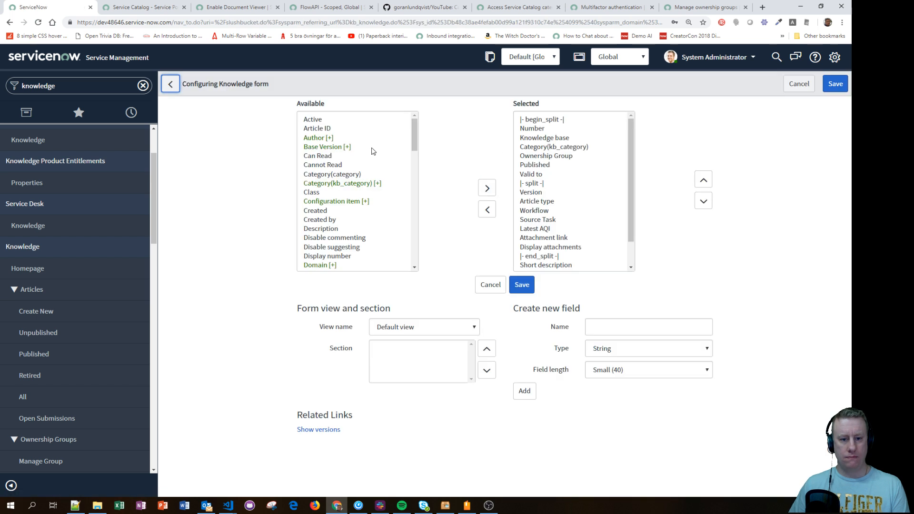
scroll(368, 156, down, 3)
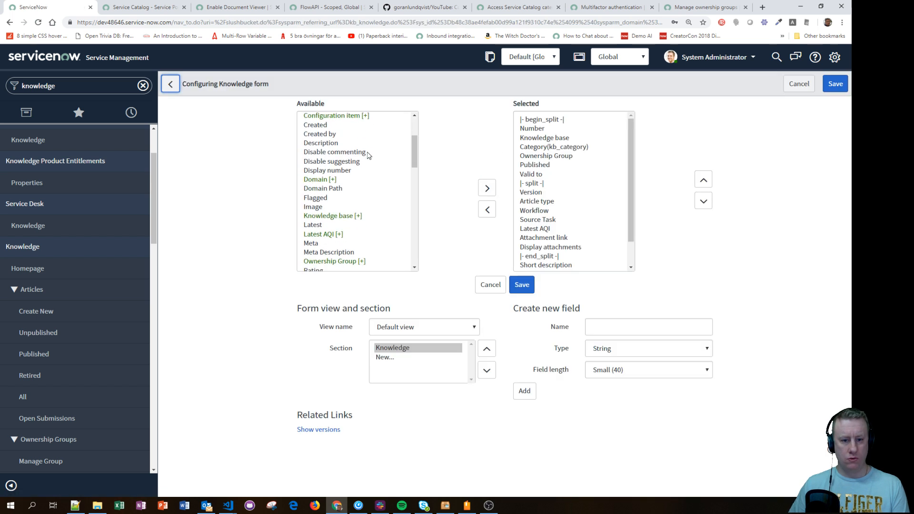
click(339, 218)
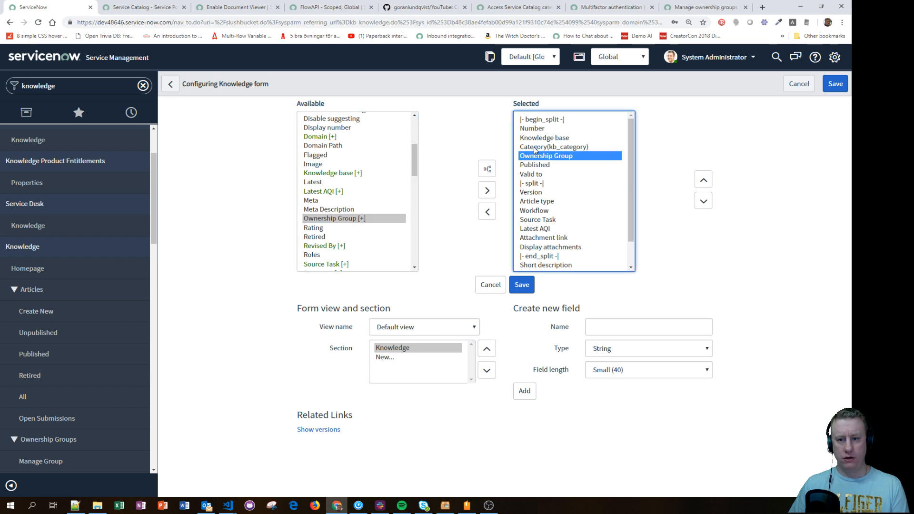
click(496, 290)
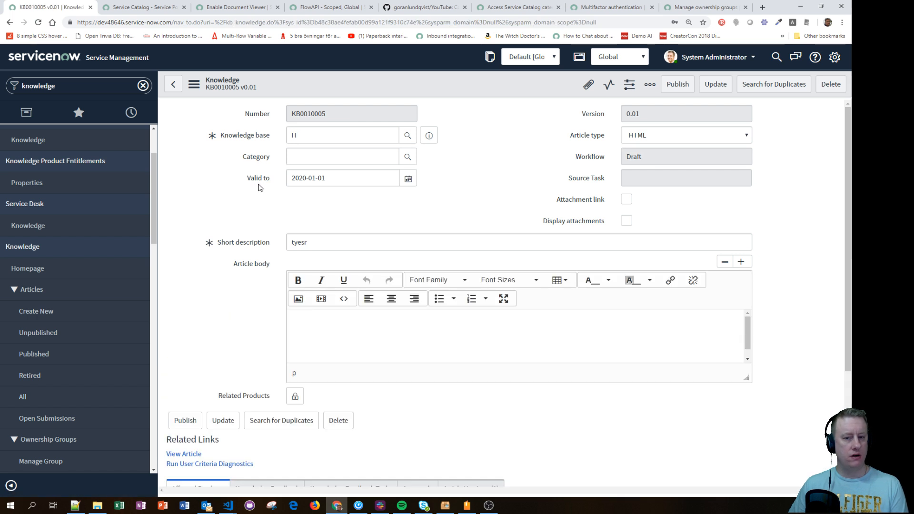
right_click(456, 80)
click(534, 150)
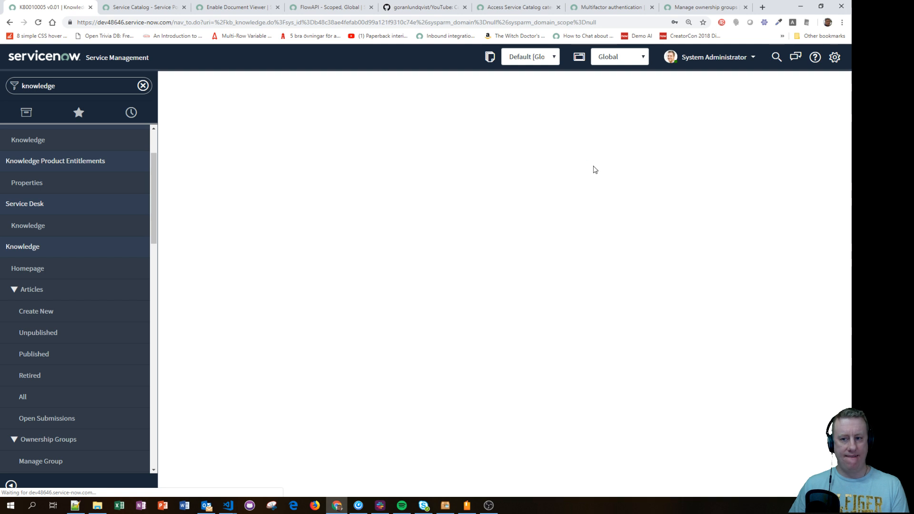
click(492, 285)
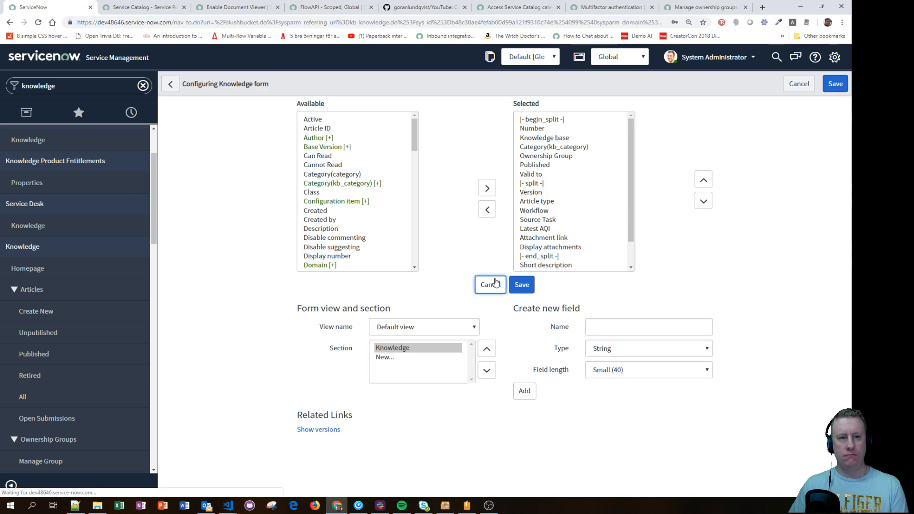
Step: Read the "Manage ownership groups" documentation page for the requirements and procedure for associating groups with articles
click(703, 6)
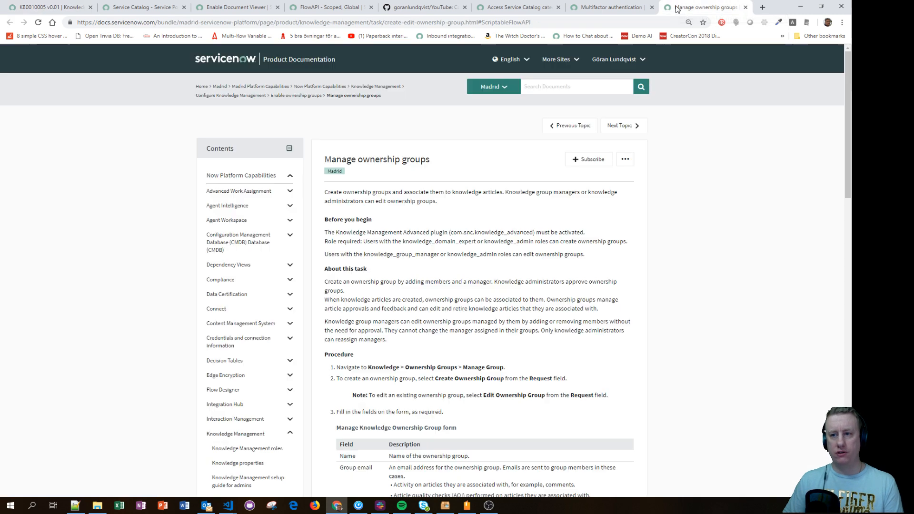
scroll(559, 280, down, 3)
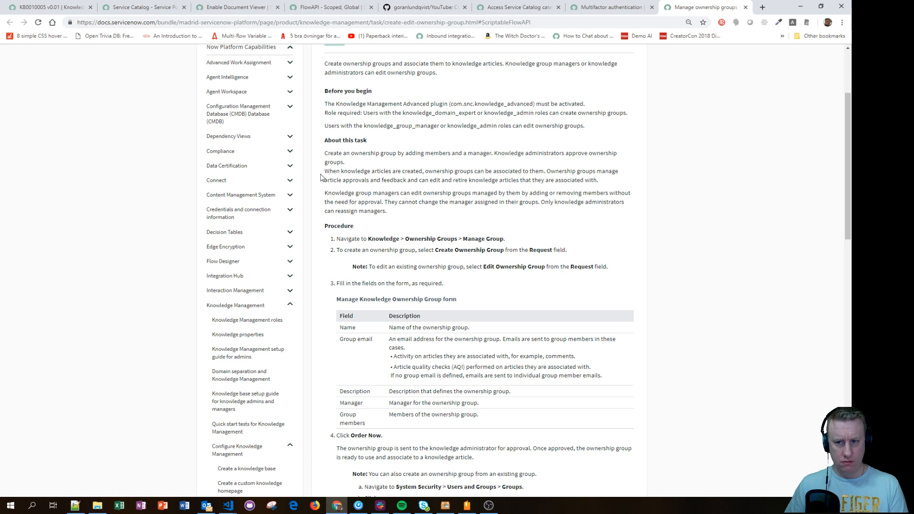
scroll(322, 177, down, 4)
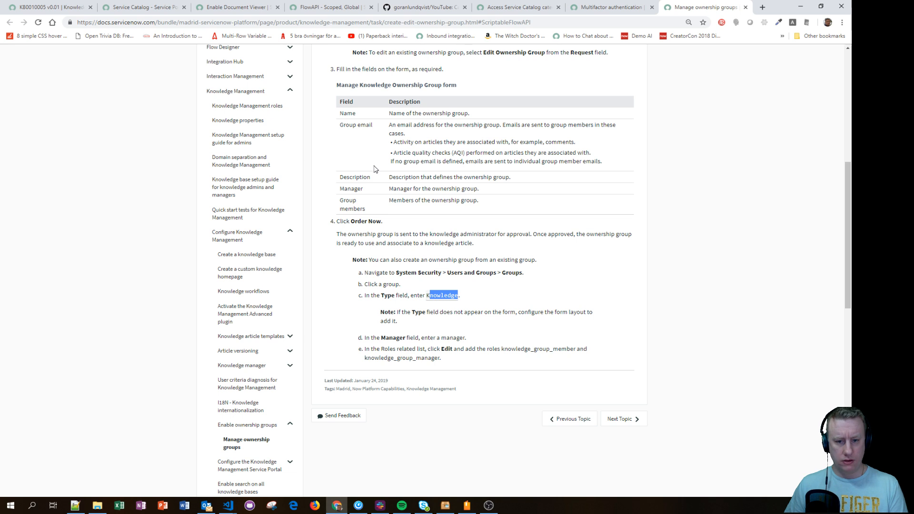
scroll(374, 169, up, 2)
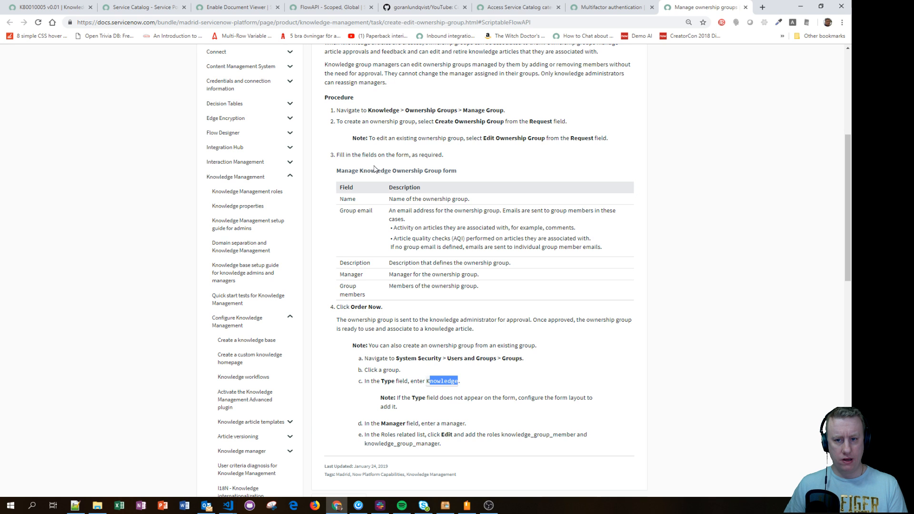
scroll(375, 169, up, 4)
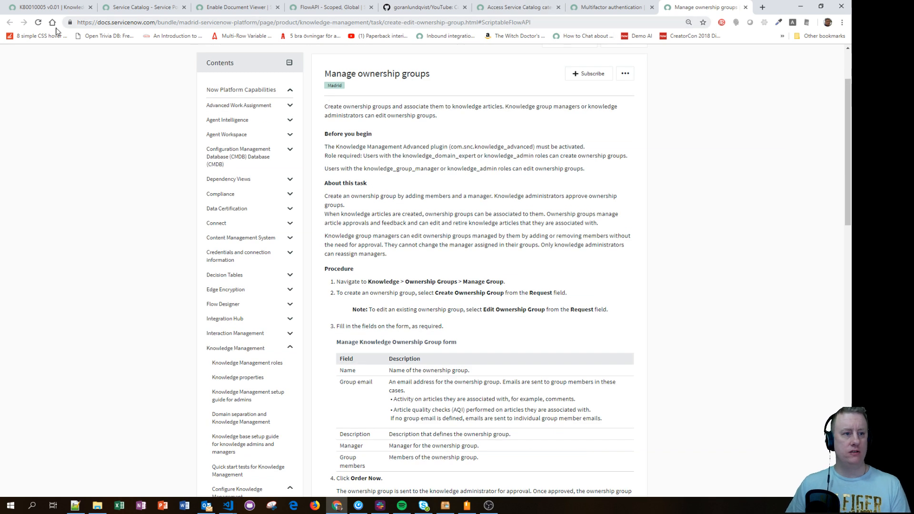
Step: Return to the saved article and list the UI policies configured for the Knowledge table
click(46, 7)
right_click(386, 77)
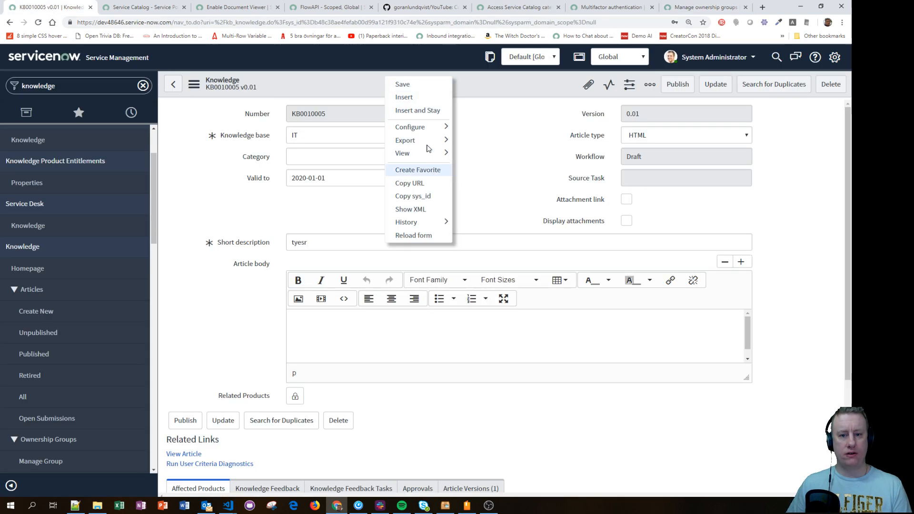
mouse_move(419, 127)
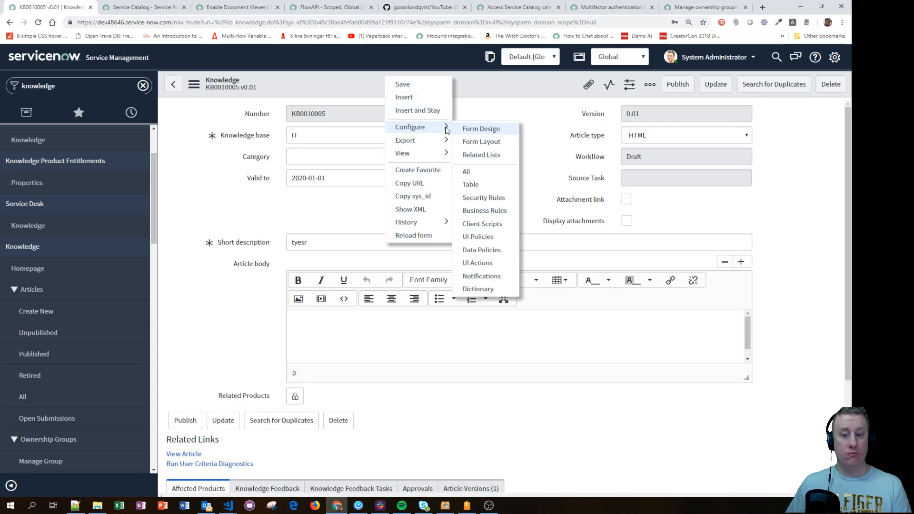
click(489, 239)
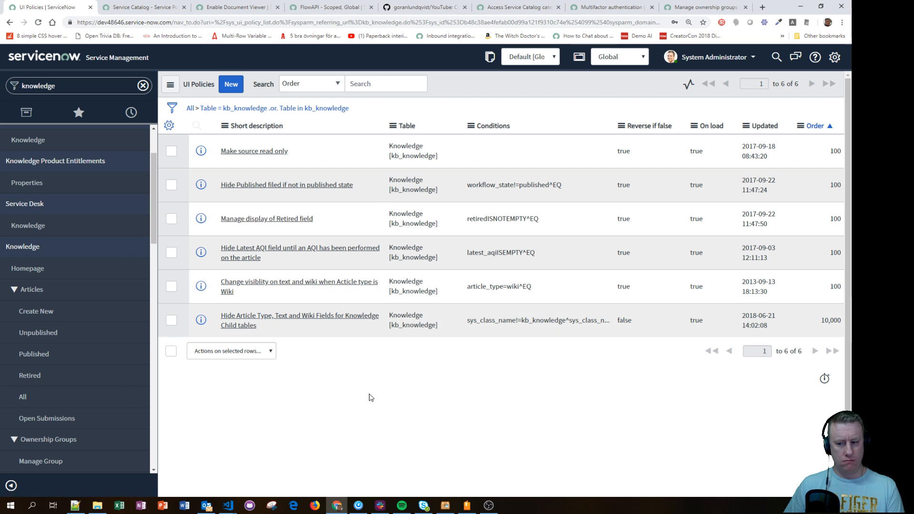
Step: Inspect the conditions, scripts and actions of the UI policies for hiding knowledge child table fields and the Latest AQI field
click(324, 317)
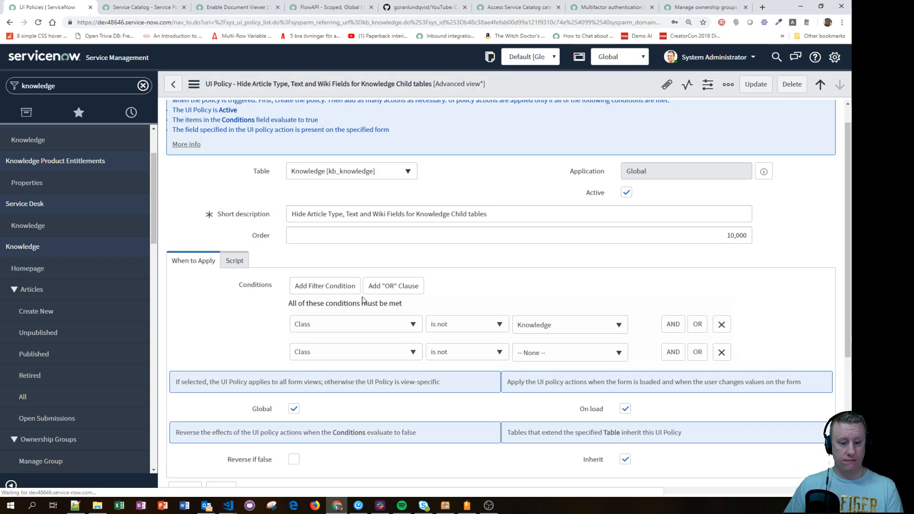
scroll(363, 362, down, 3)
scroll(363, 418, up, 5)
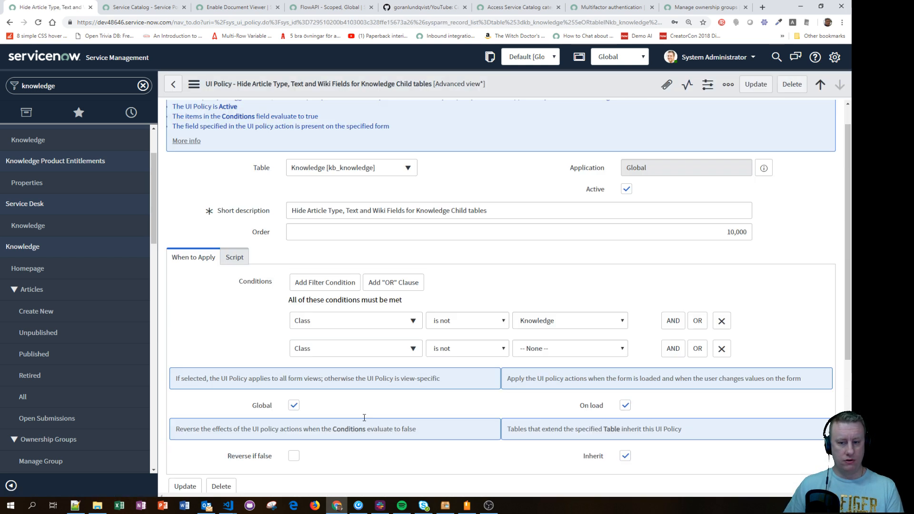
click(234, 262)
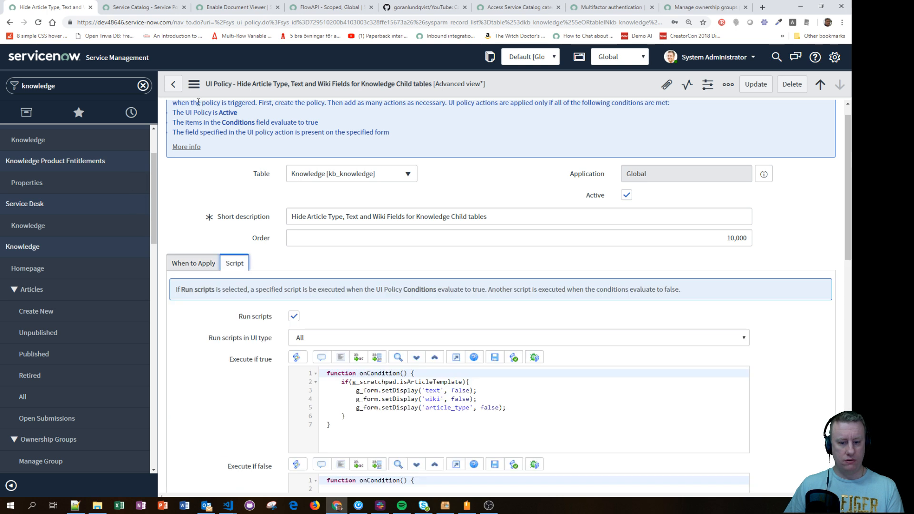
click(173, 84)
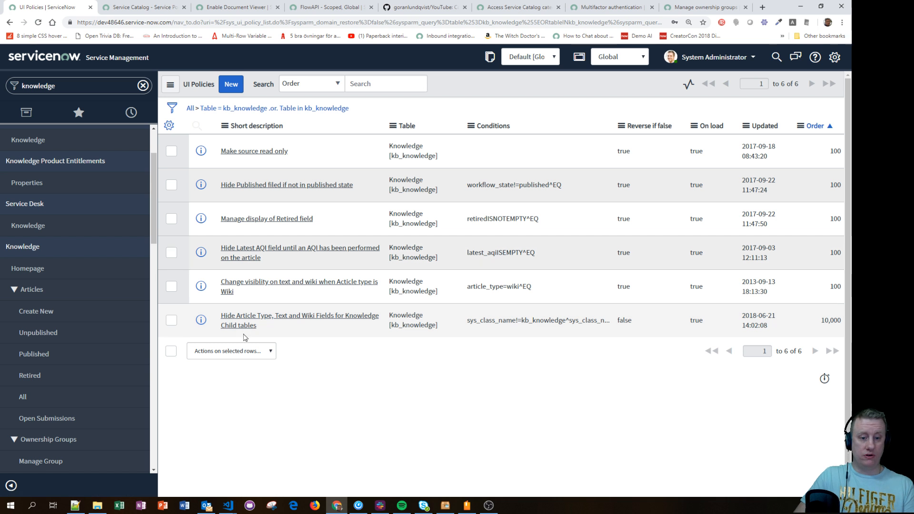
click(248, 253)
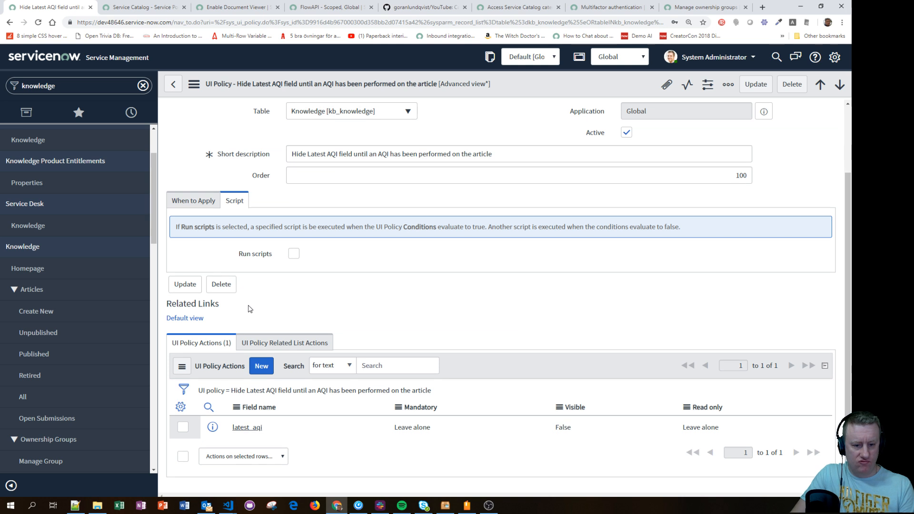
click(173, 84)
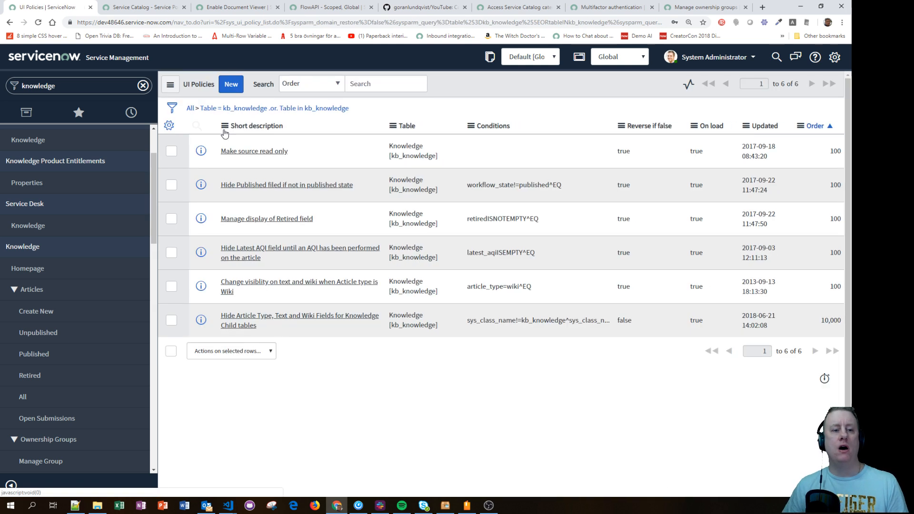
Step: Find the knowledge bases through the navigator and review the IT knowledge base's settings and related lists
click(65, 86)
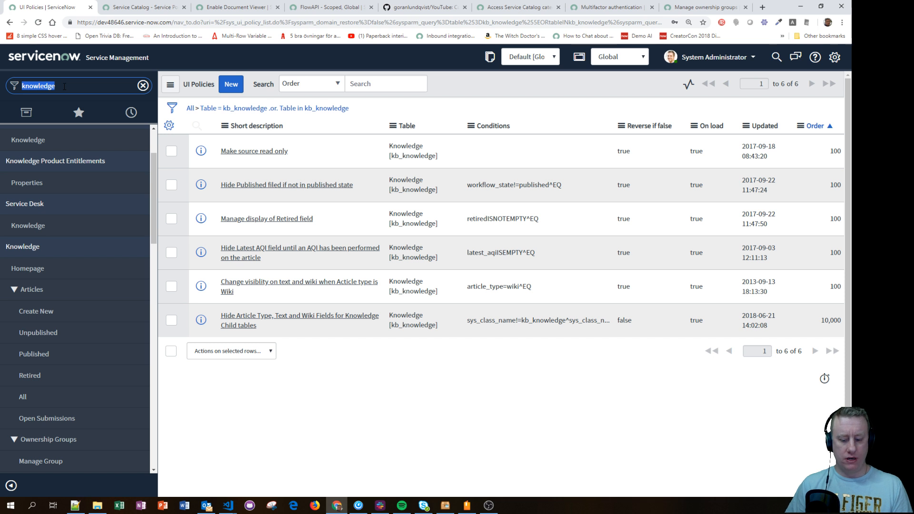
text(kno)
key(BackSpace)
key(BackSpace)
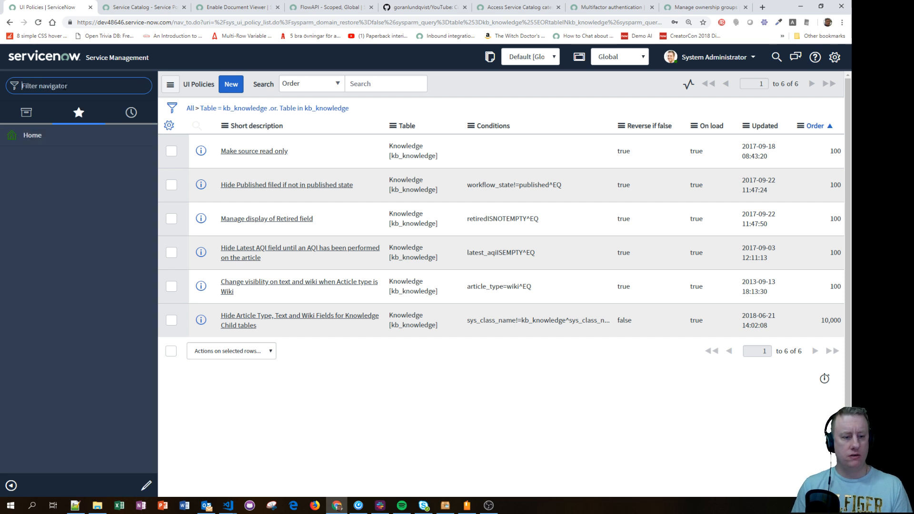
text(knowledge base)
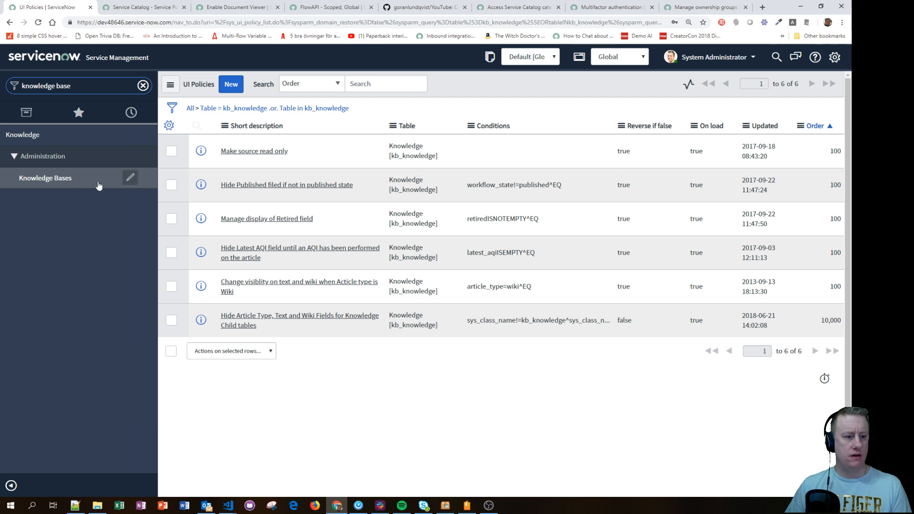
click(67, 181)
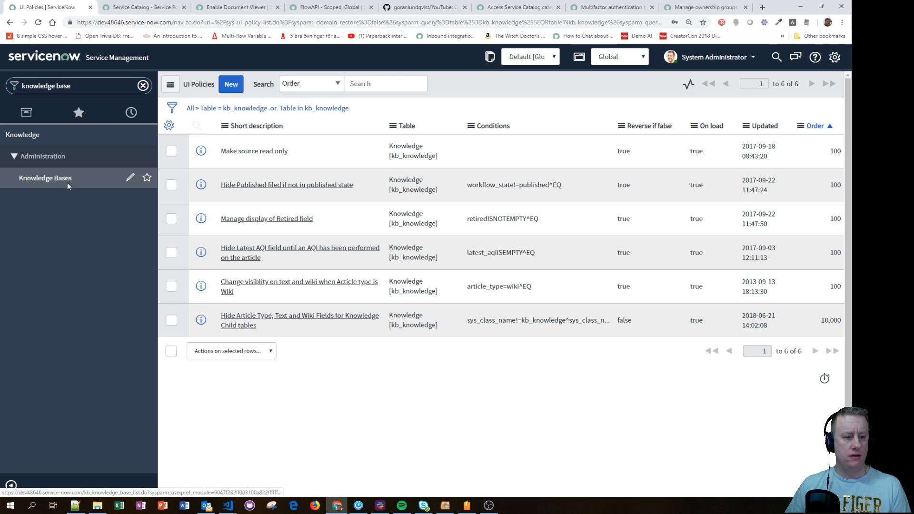
click(224, 308)
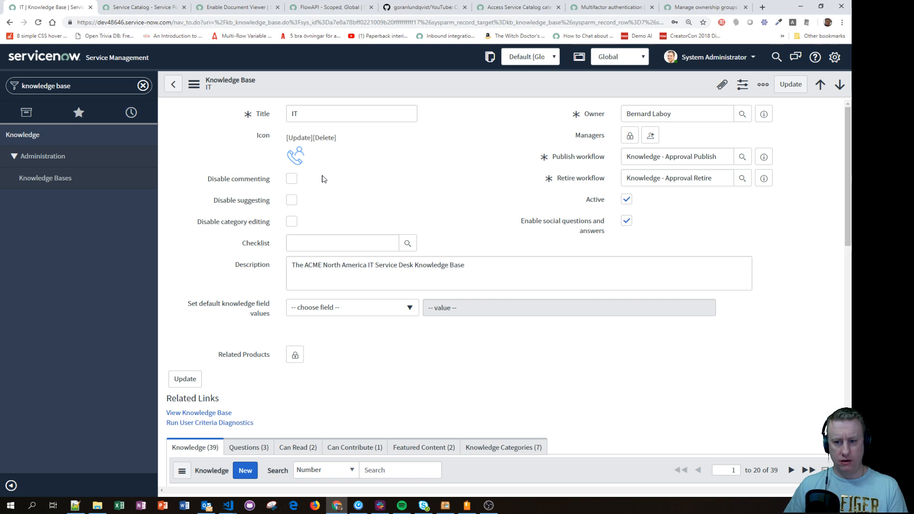
scroll(336, 255, down, 5)
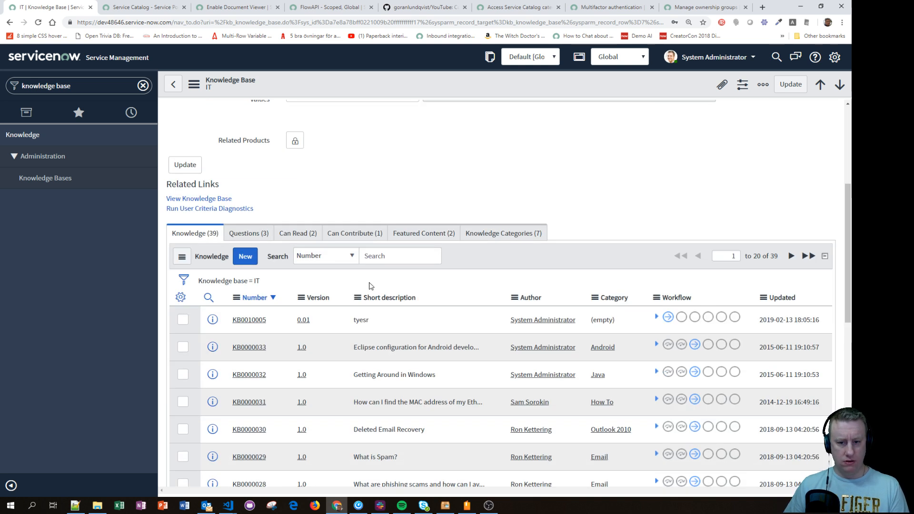
scroll(508, 212, up, 5)
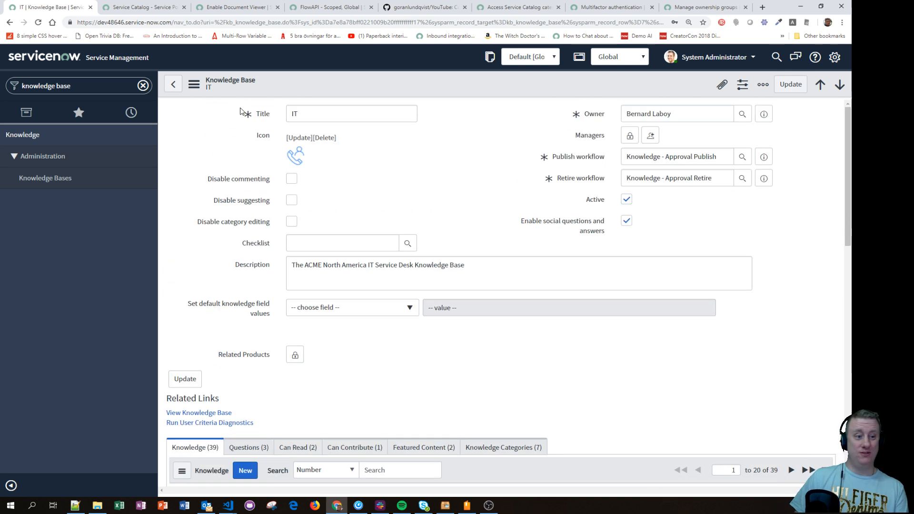
Step: Reopen the "tyesr" article from the history and check its fields and related lists
click(132, 119)
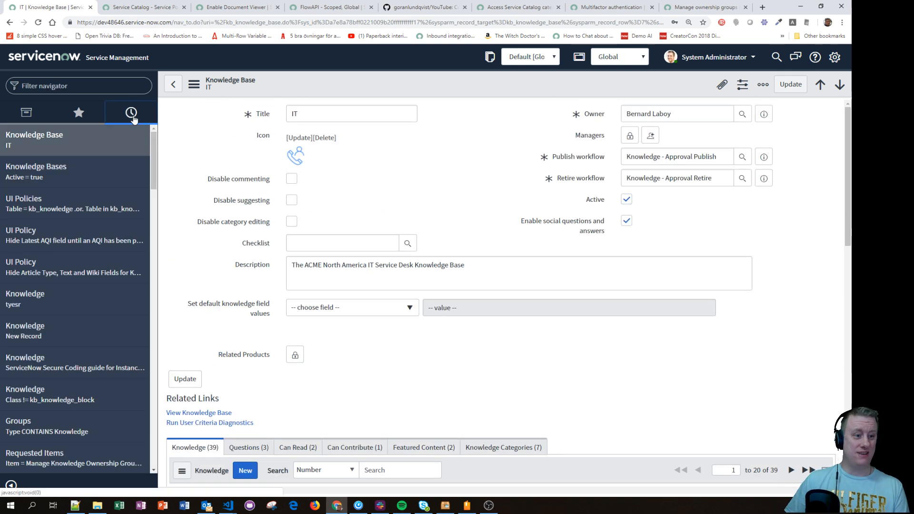
click(101, 304)
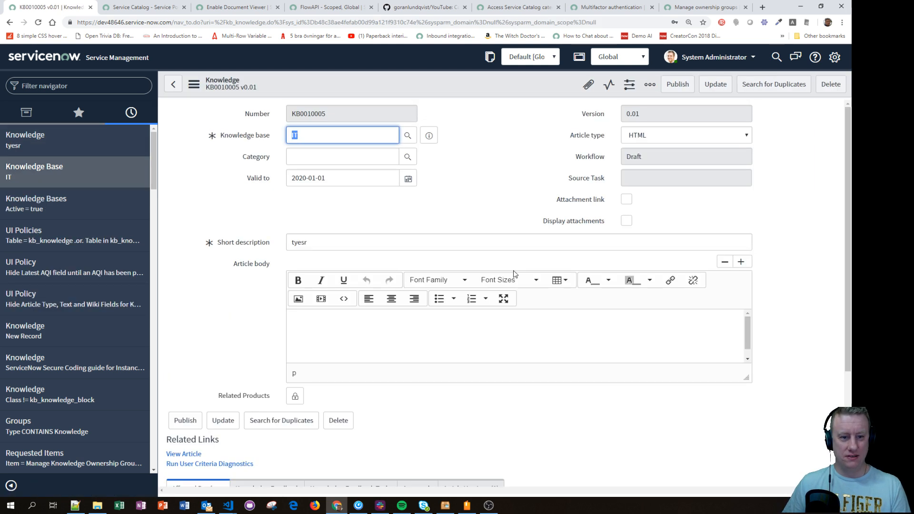
scroll(441, 222, down, 3)
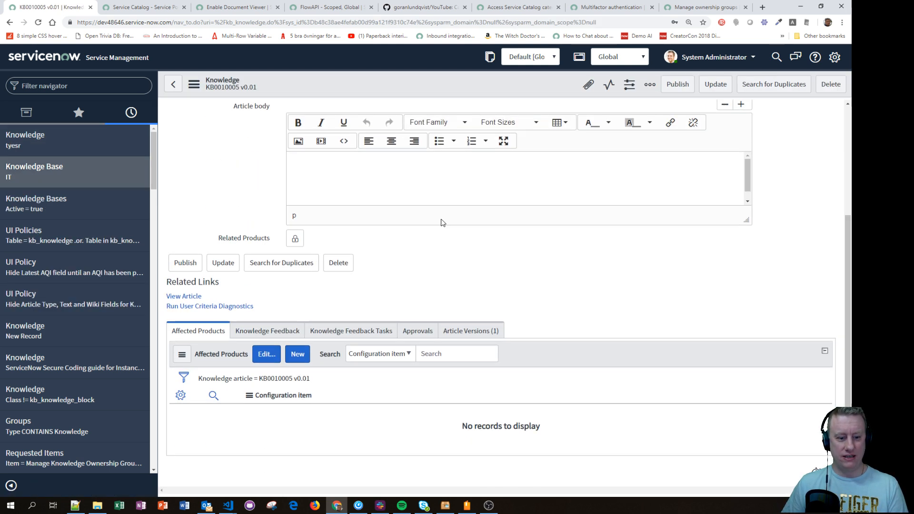
scroll(446, 222, up, 3)
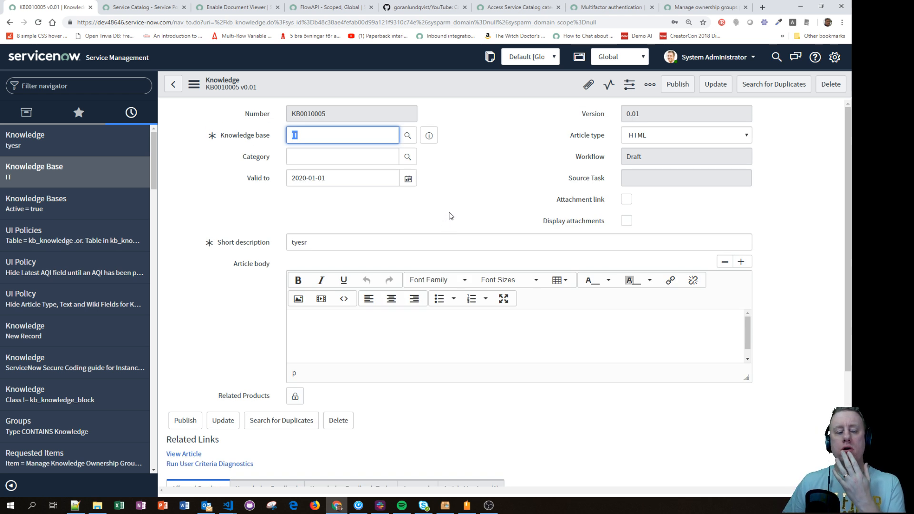
Step: Review the Madrid documentation's procedure and notes for creating and managing knowledge ownership groups
click(683, 7)
scroll(593, 192, down, 3)
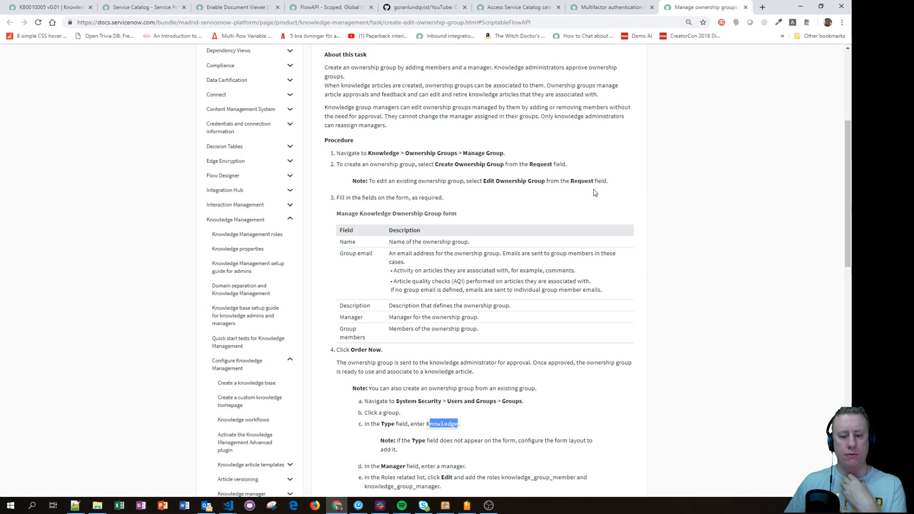
scroll(593, 192, down, 2)
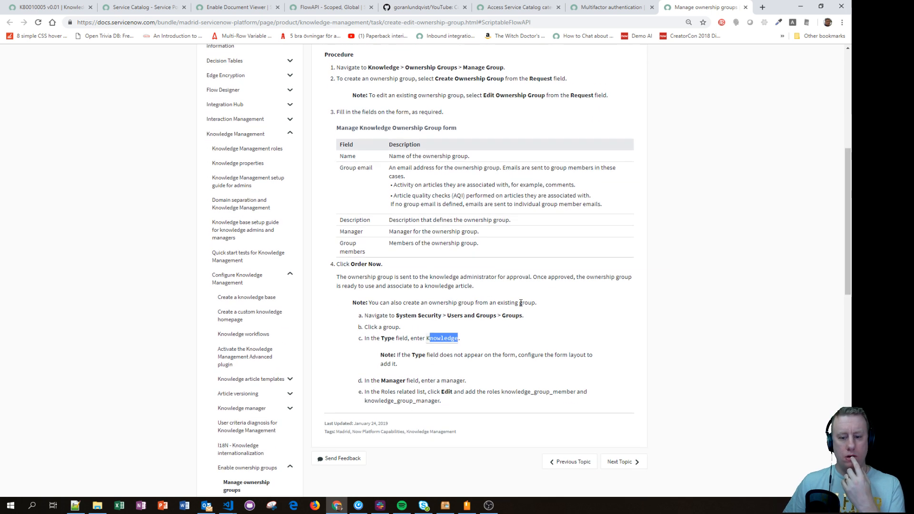
scroll(386, 208, up, 2)
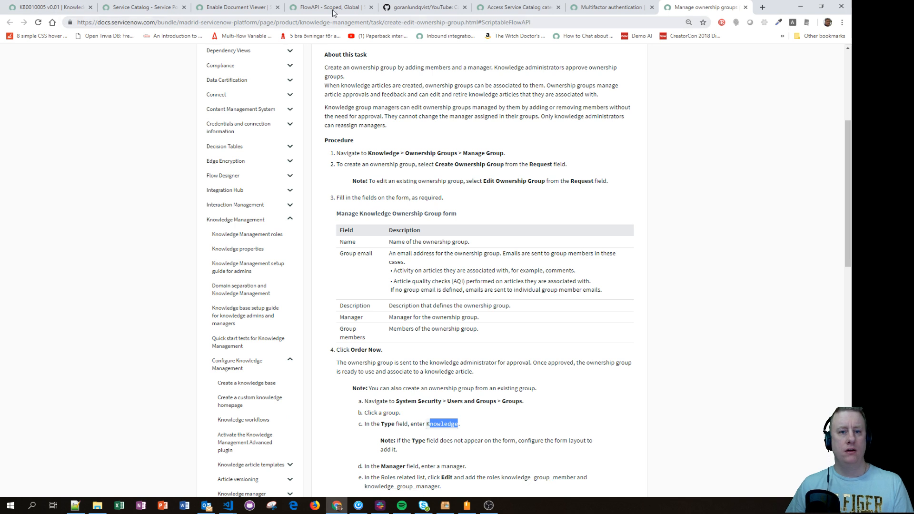
Step: From the "tyesr" article, list the Knowledge table's client scripts and open "OwnershipGroup:hide ownership groupfield"
click(62, 7)
right_click(389, 86)
mouse_move(429, 134)
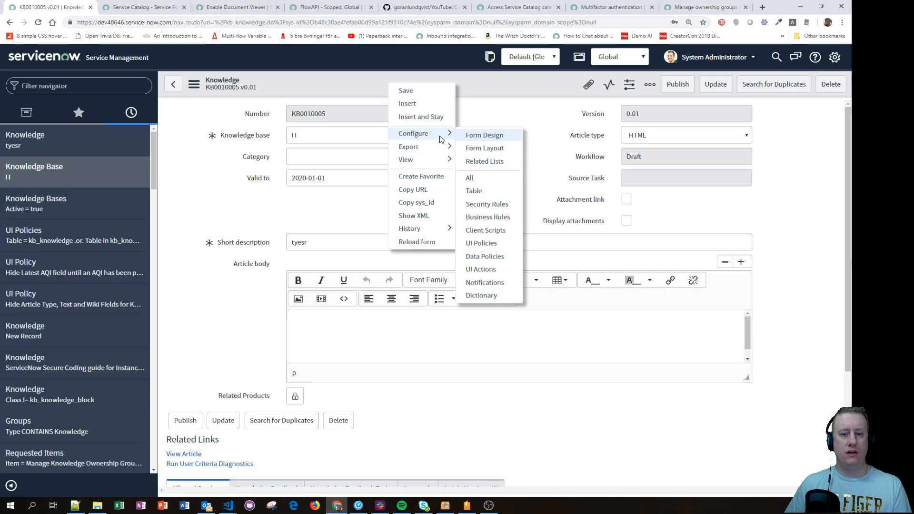
click(481, 230)
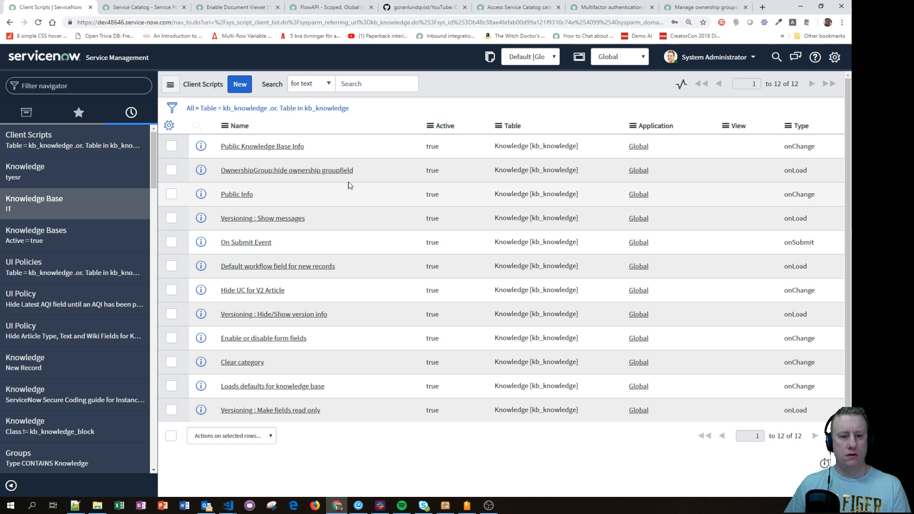
click(318, 174)
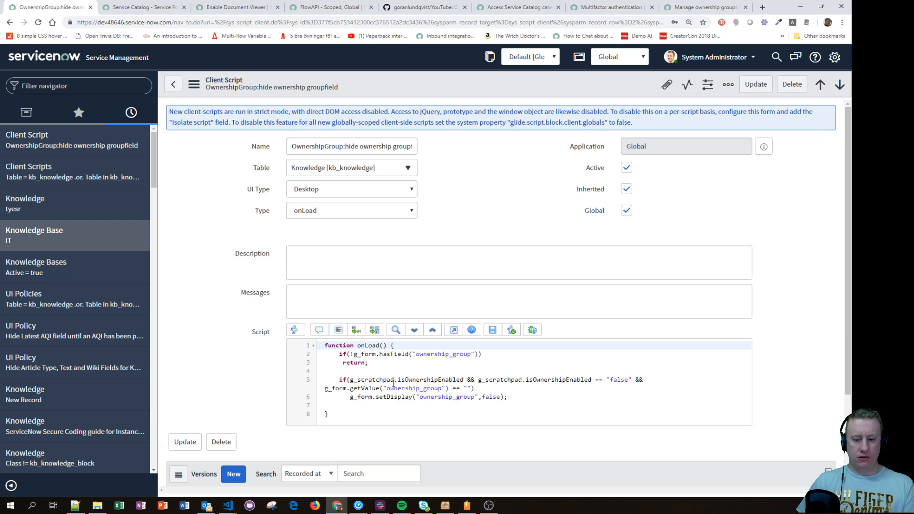
Step: Examine the client script's isOwnershipEnabled scratchpad checks, the ownership_group value check and the setDisplay call
drag(393, 383, 586, 383)
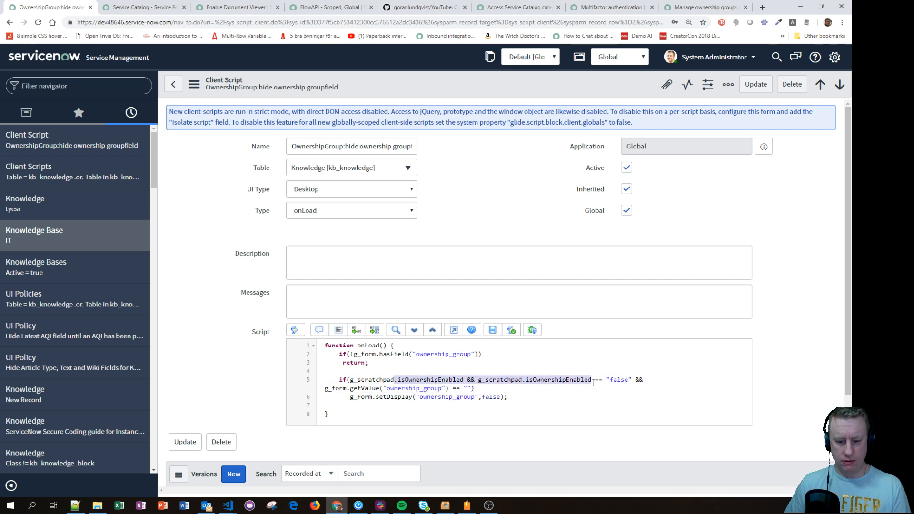
drag(593, 382, 470, 390)
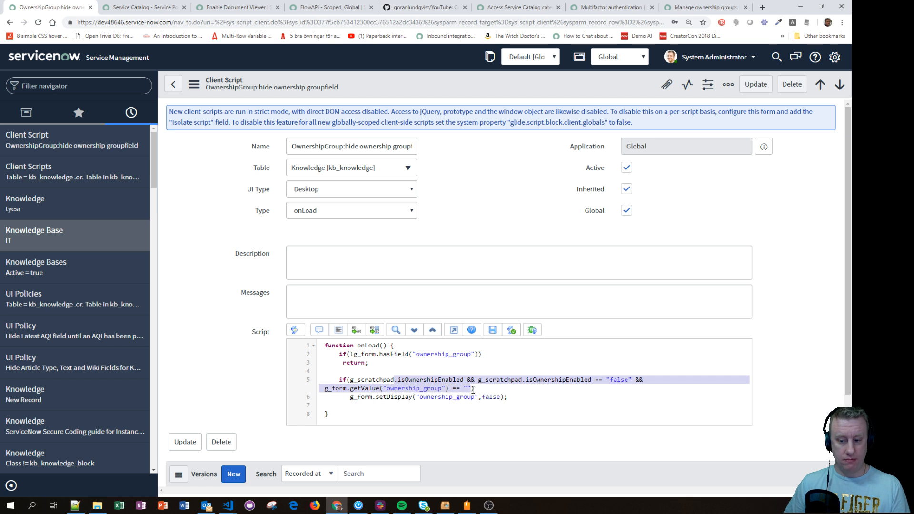
click(522, 399)
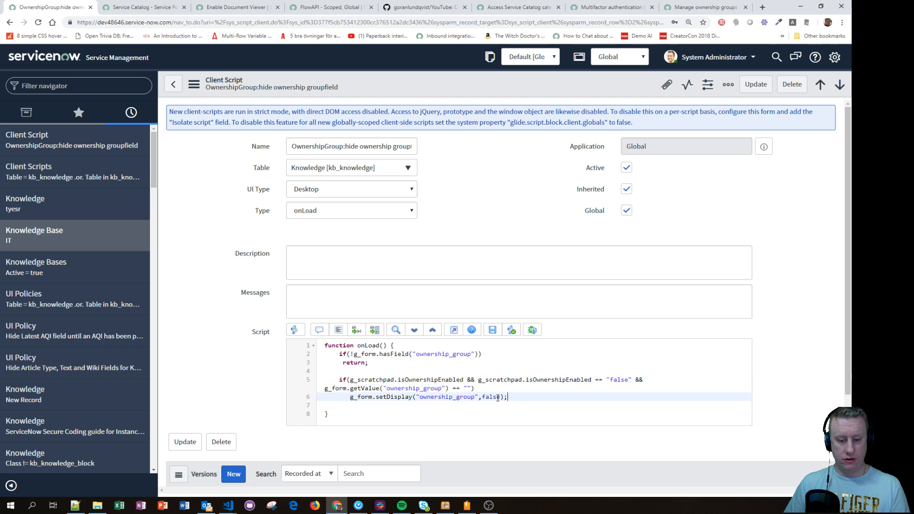
drag(351, 380, 462, 379)
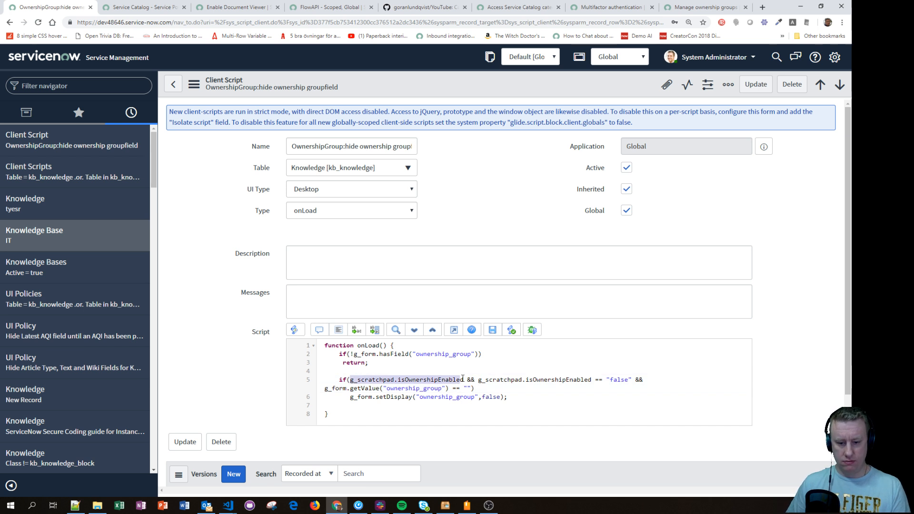
drag(475, 379, 632, 380)
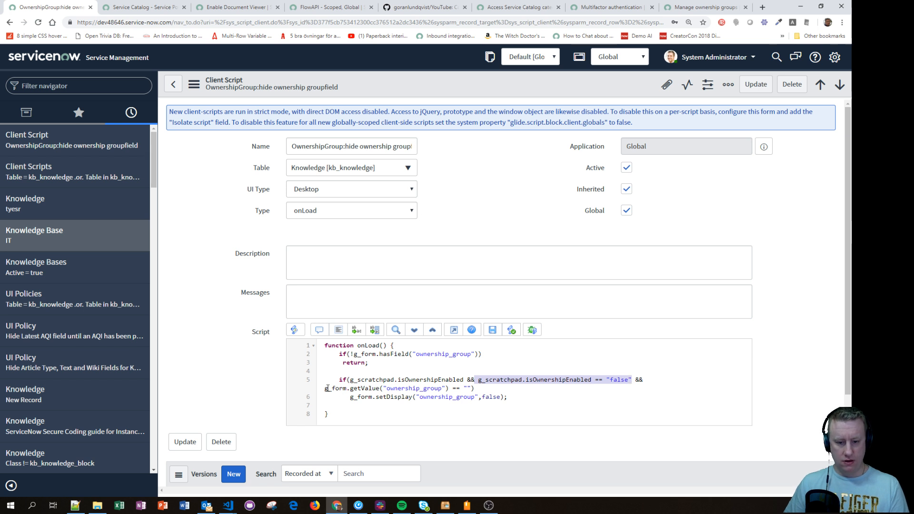
drag(325, 388, 506, 397)
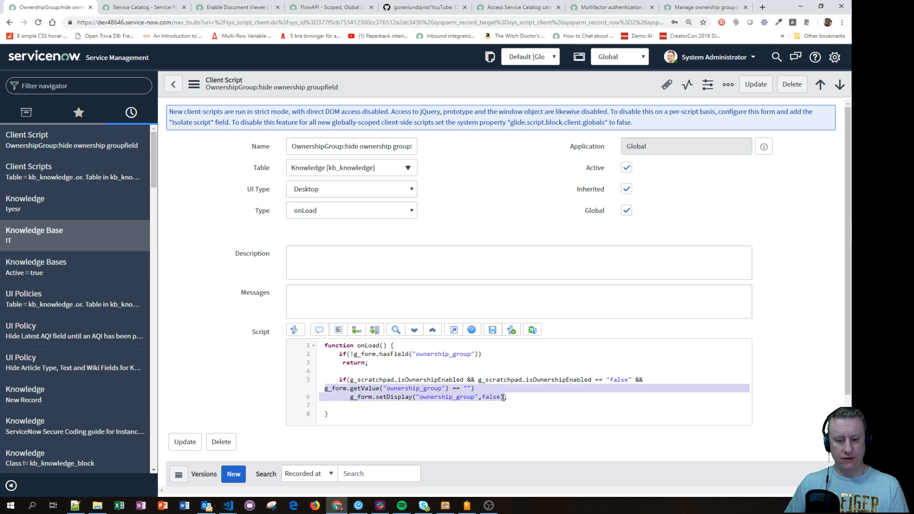
click(519, 396)
double_click(386, 380)
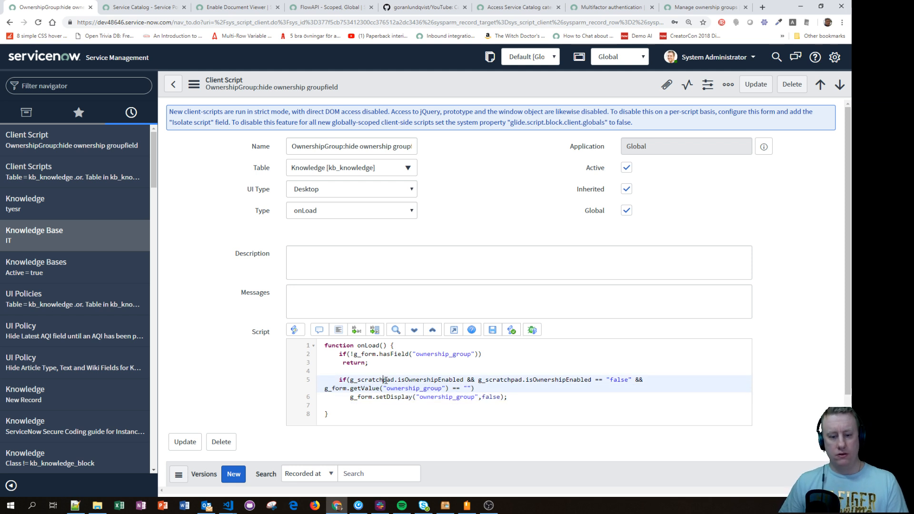
Step: Return to the "tyesr" article and list the business rules configured for the Knowledge table
click(9, 21)
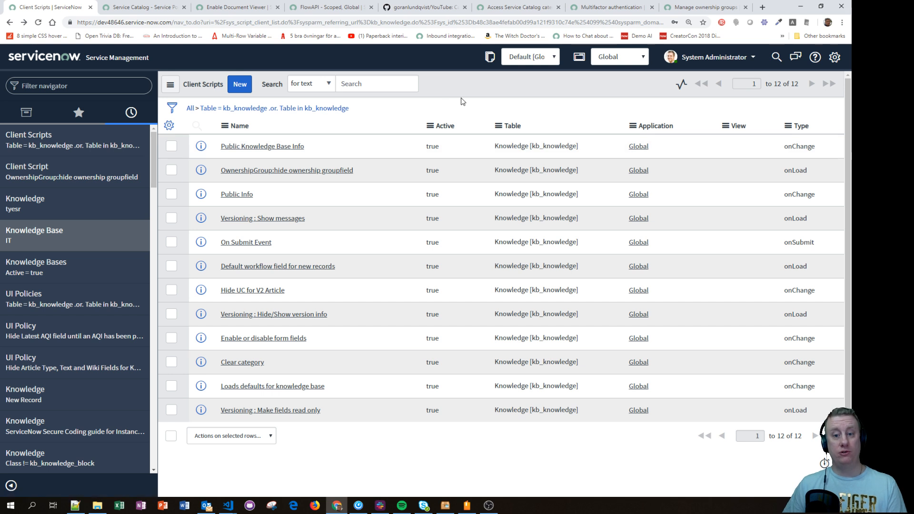
right_click(462, 88)
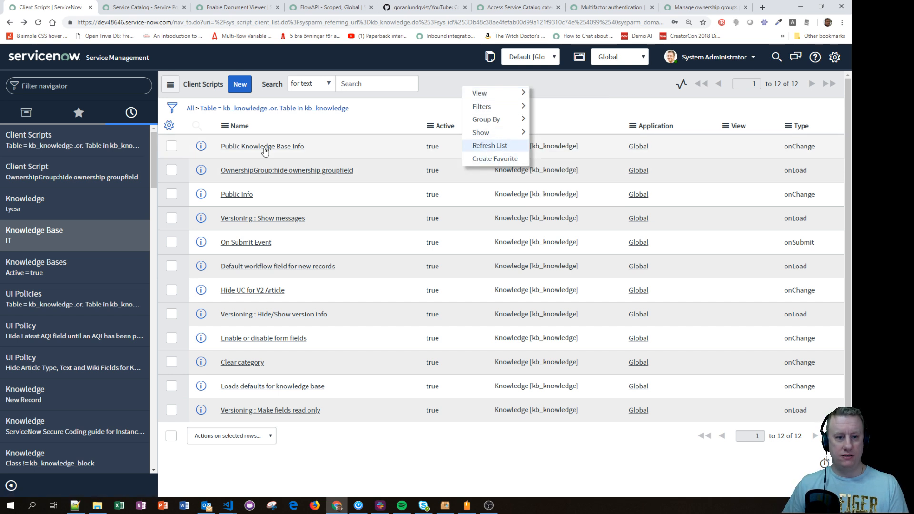
mouse_move(490, 102)
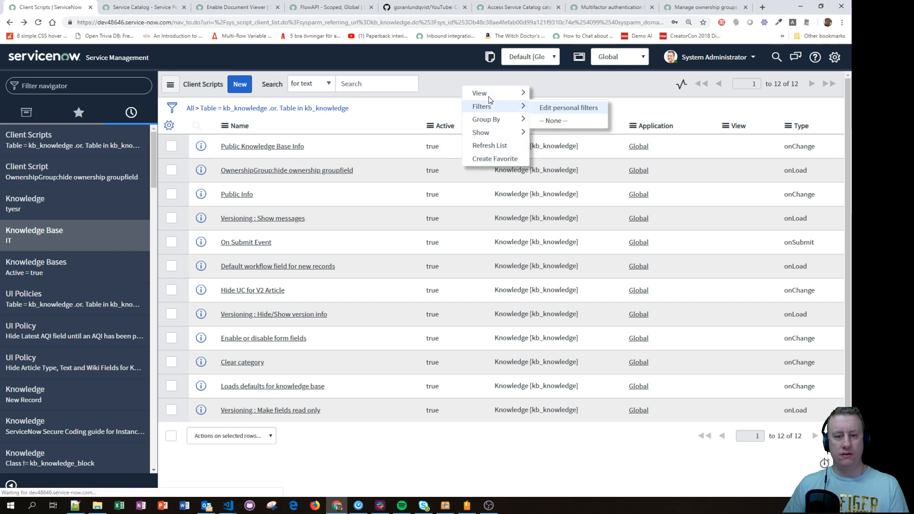
key(alt+Left)
right_click(419, 86)
mouse_move(464, 135)
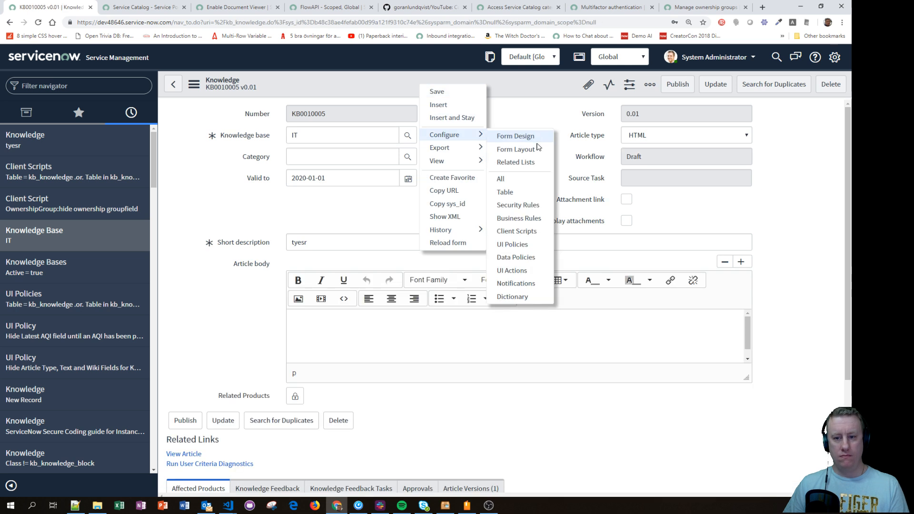
click(519, 218)
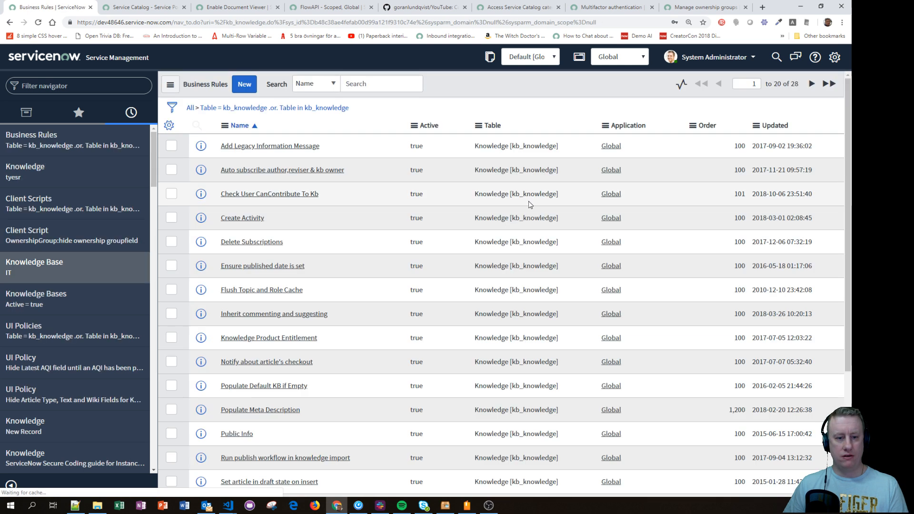
Step: Filter the Knowledge business rules with an additional condition that When is display
click(172, 108)
click(483, 153)
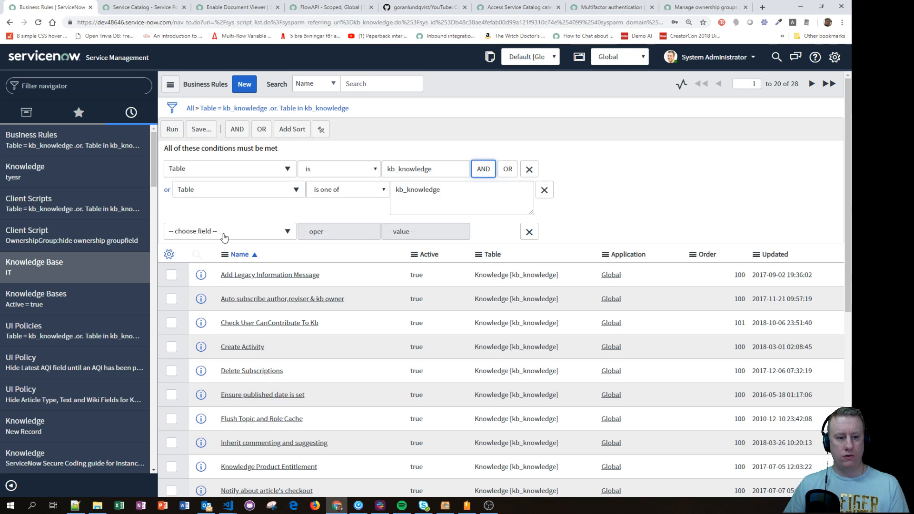
click(221, 233)
text(display)
key(Return)
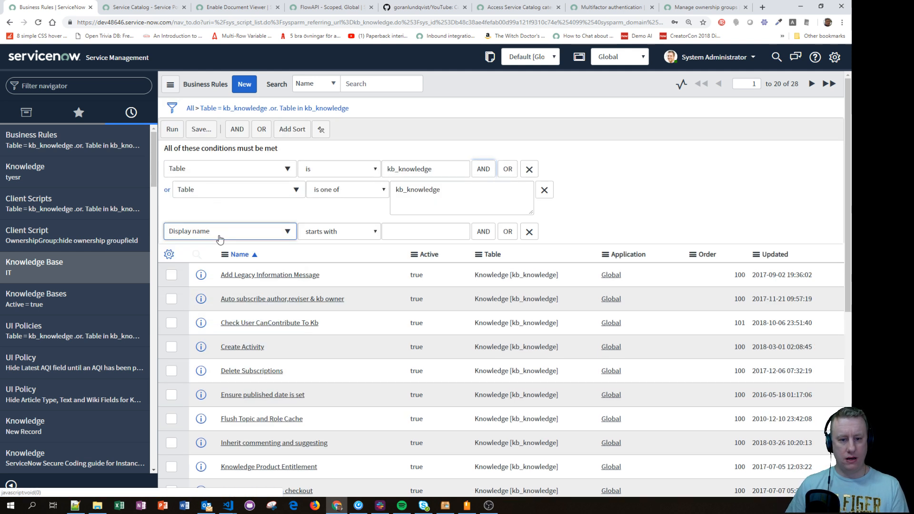
click(227, 233)
scroll(253, 305, up, 1)
text(w)
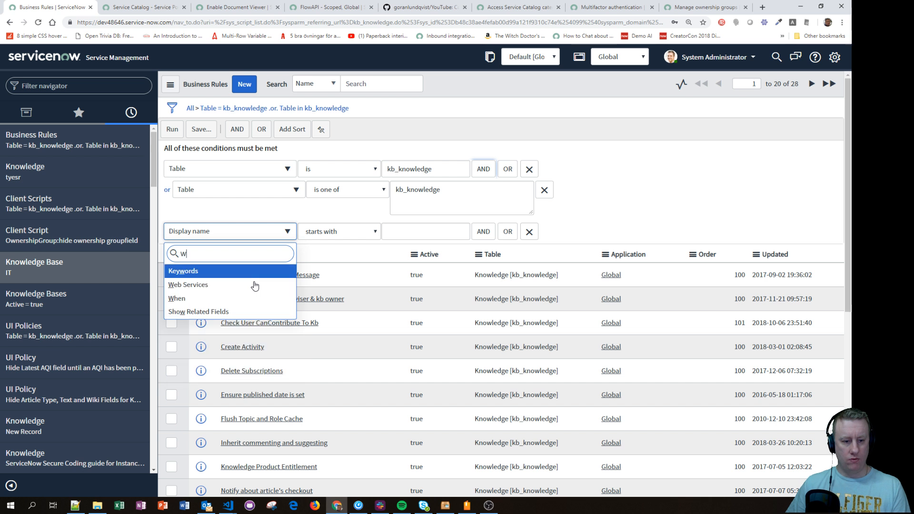
click(234, 298)
click(429, 231)
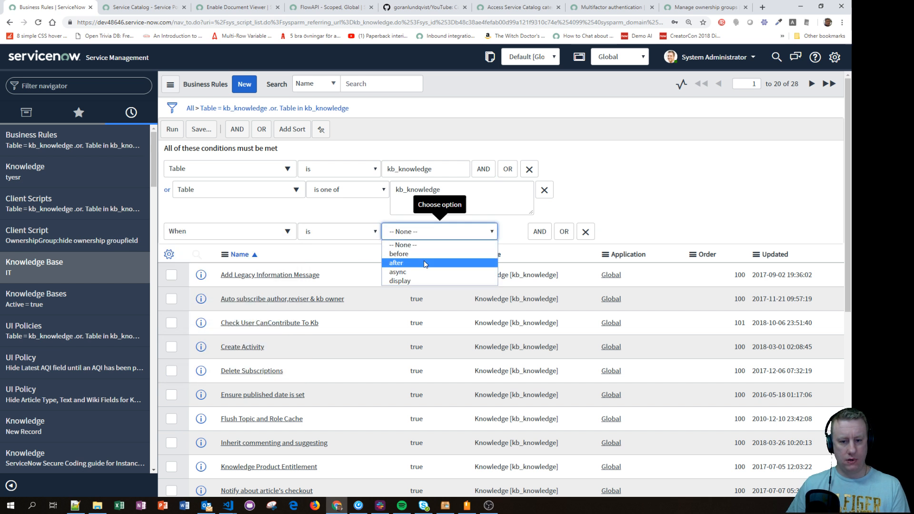
click(422, 280)
click(172, 129)
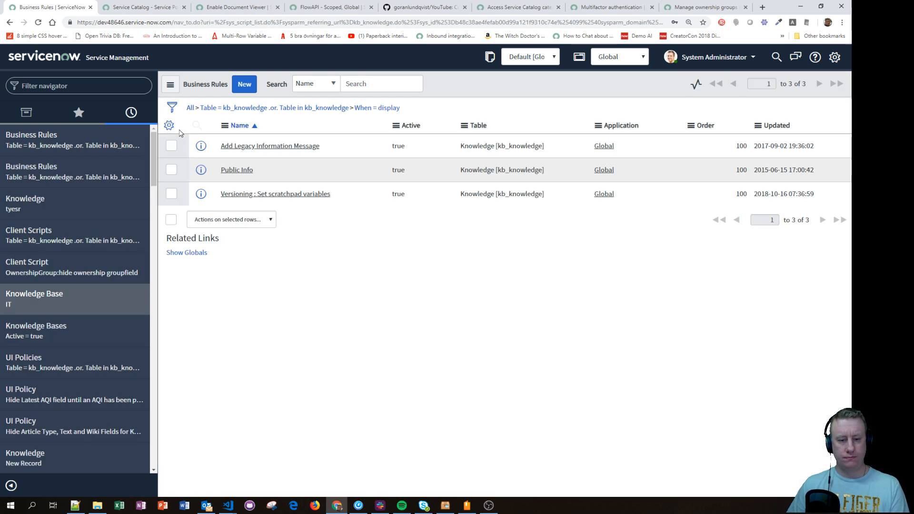
Step: Open the "Versioning : Set scratchpad variables" business rule and examine which property its script reads for isOwnershipEnabled
click(310, 196)
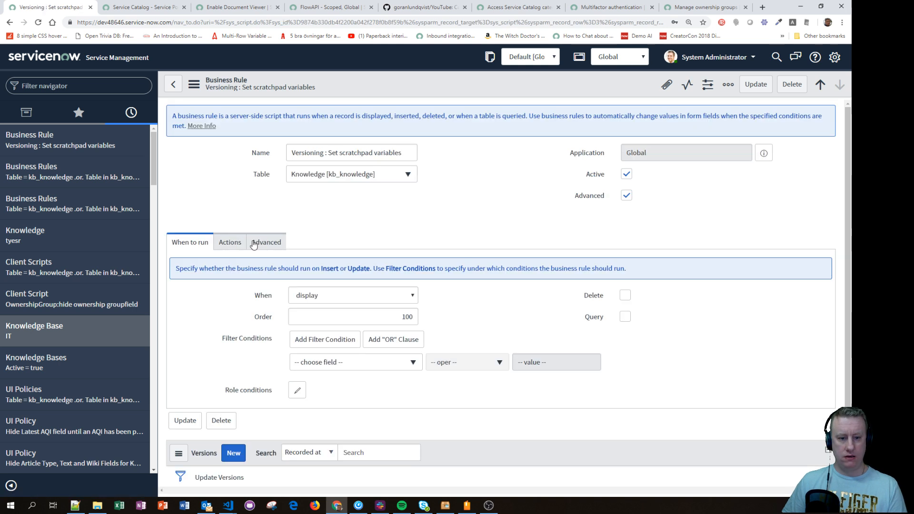
click(253, 244)
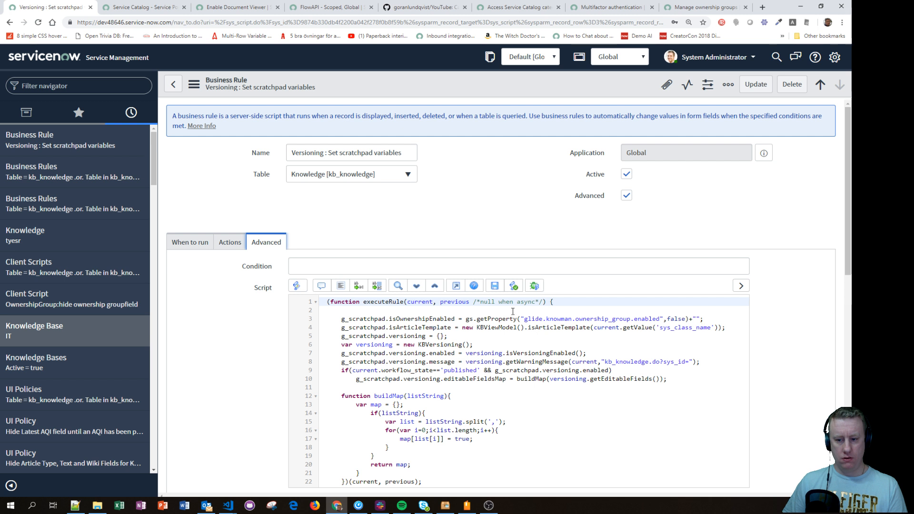
drag(467, 319, 693, 317)
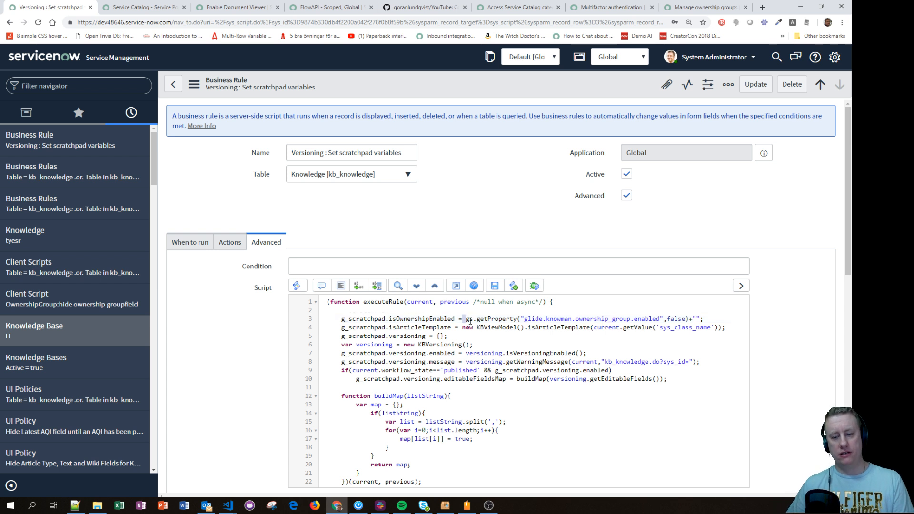
drag(464, 319, 665, 320)
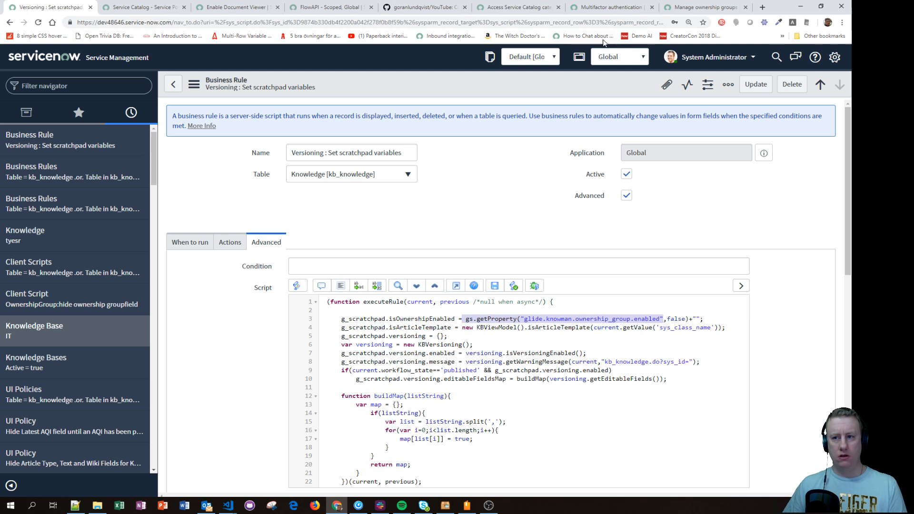
Step: Open the documentation's "Enable ownership groups" topic and copy the property name glide.knowman.ownership_group.enabled
click(708, 10)
scroll(537, 261, up, 3)
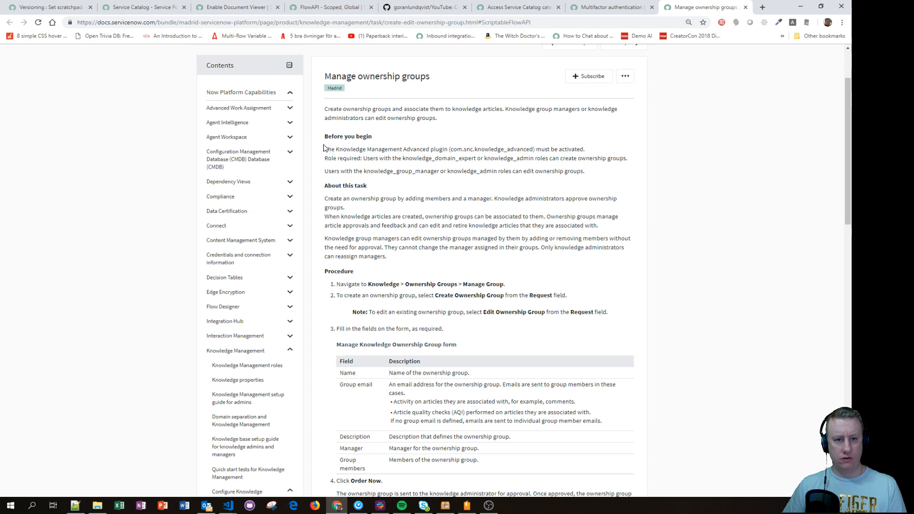
scroll(322, 119, up, 2)
click(296, 95)
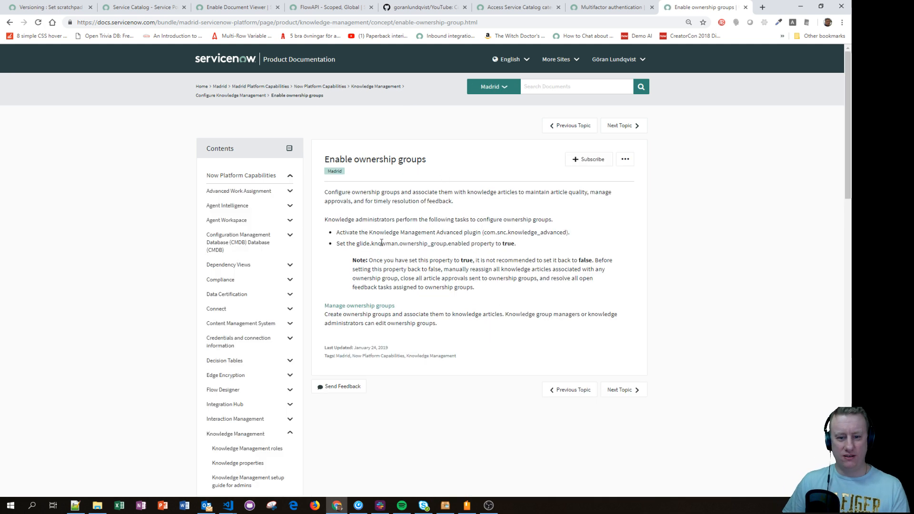
drag(360, 244, 469, 241)
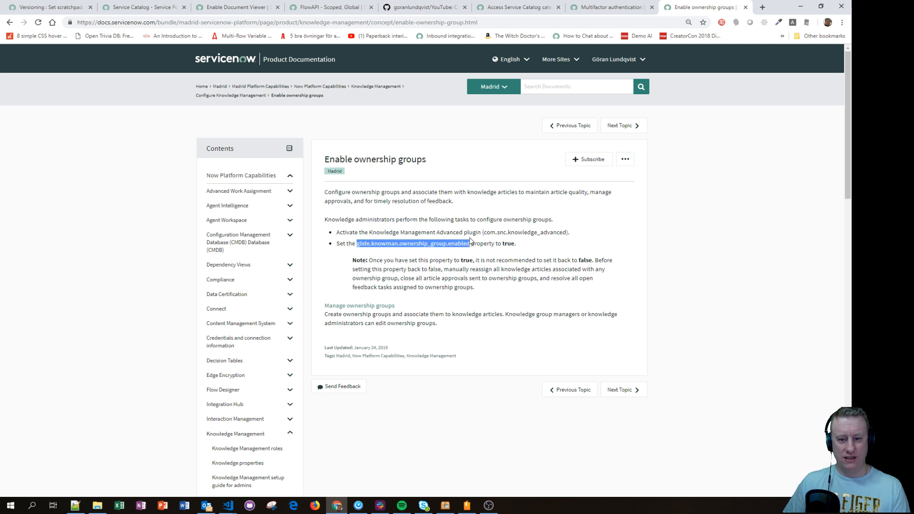
Step: Return to the ServiceNow instance and open the System Properties list with sys_properties.list
click(45, 7)
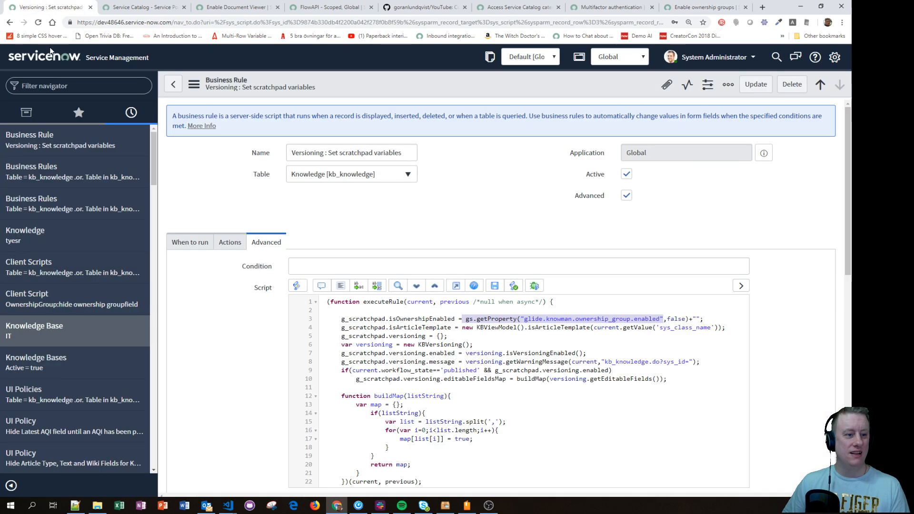
click(71, 86)
text(sys_pro)
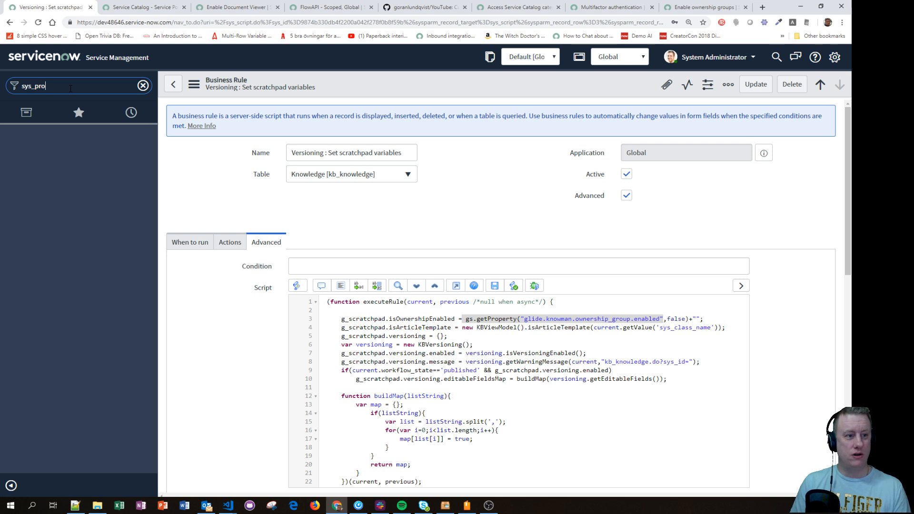
text(perties.list)
key(Return)
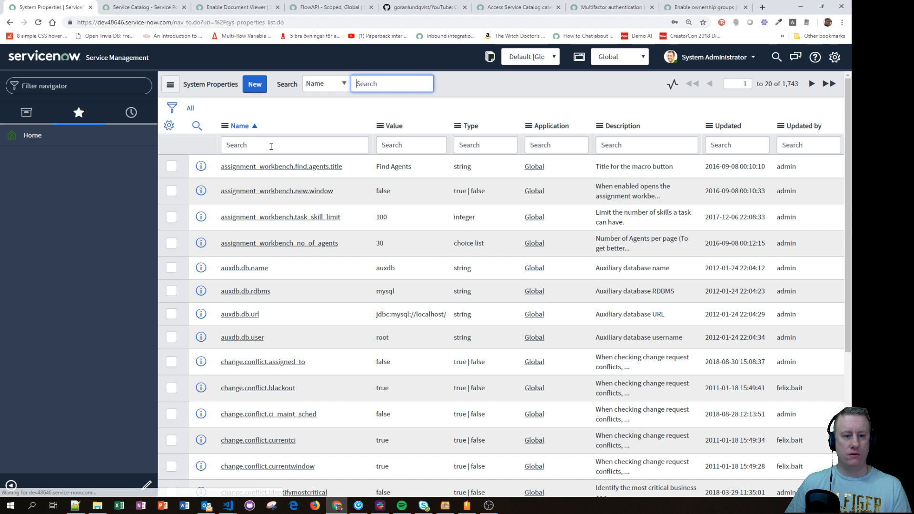
Step: Find the system property glide.knowman.ownership_group.enabled and set its value to true
click(323, 150)
text(glide.knowman.ownership_group.enabled)
key(Return)
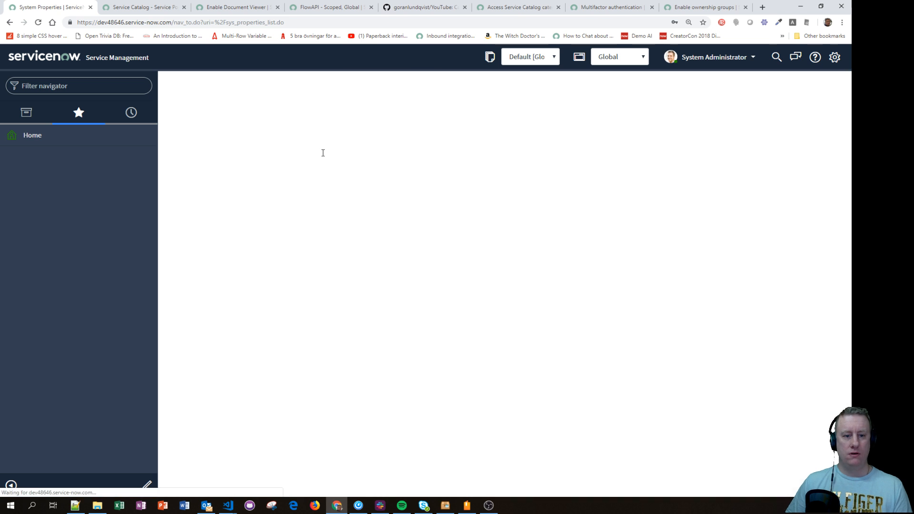
click(364, 167)
double_click(364, 168)
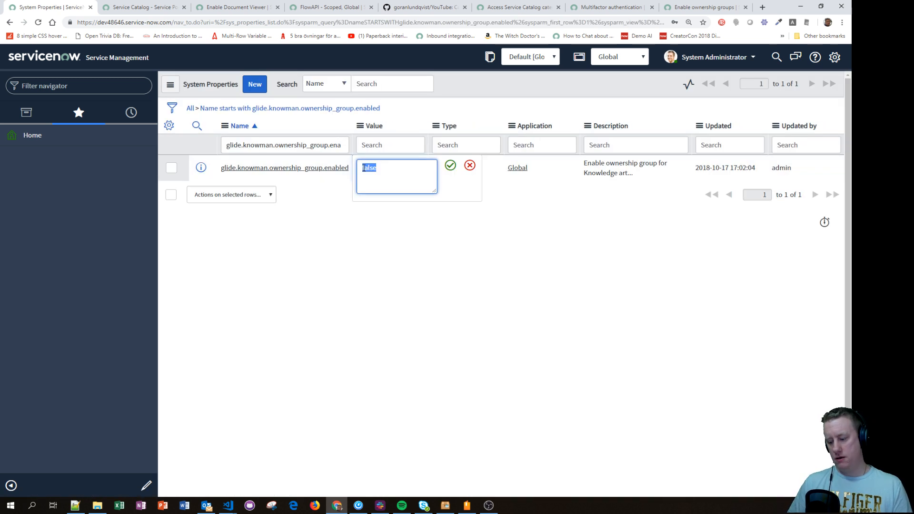
text(true)
key(Return)
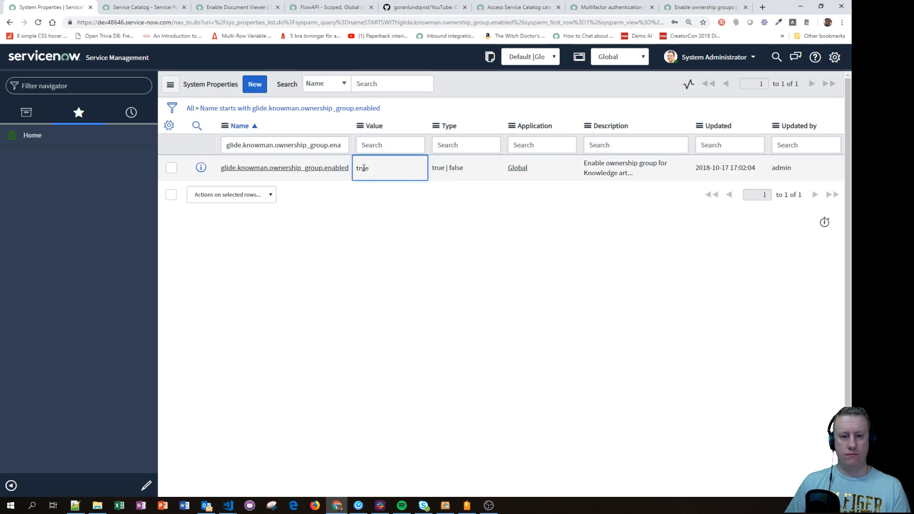
Step: Filter the navigator for knowledge and open the Properties page under Knowledge Administration
click(105, 86)
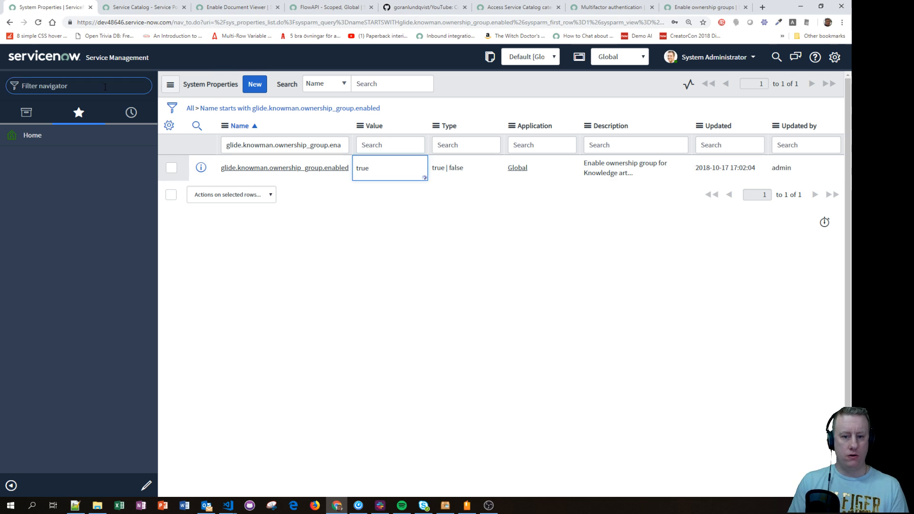
text(knowledge)
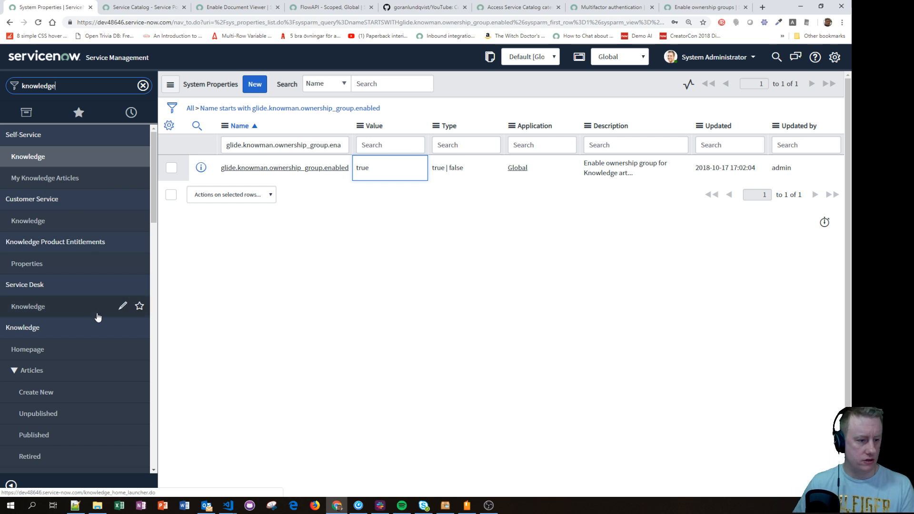
scroll(84, 322, down, 8)
scroll(84, 324, down, 6)
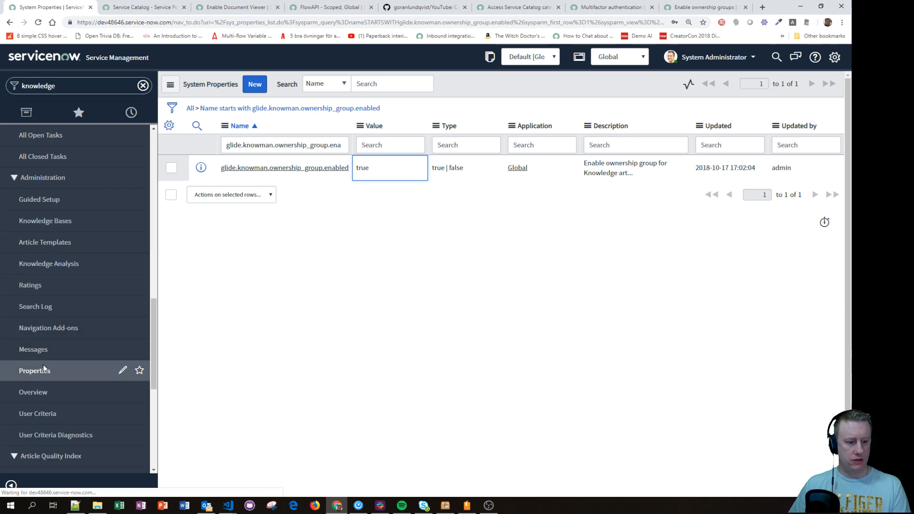
click(44, 368)
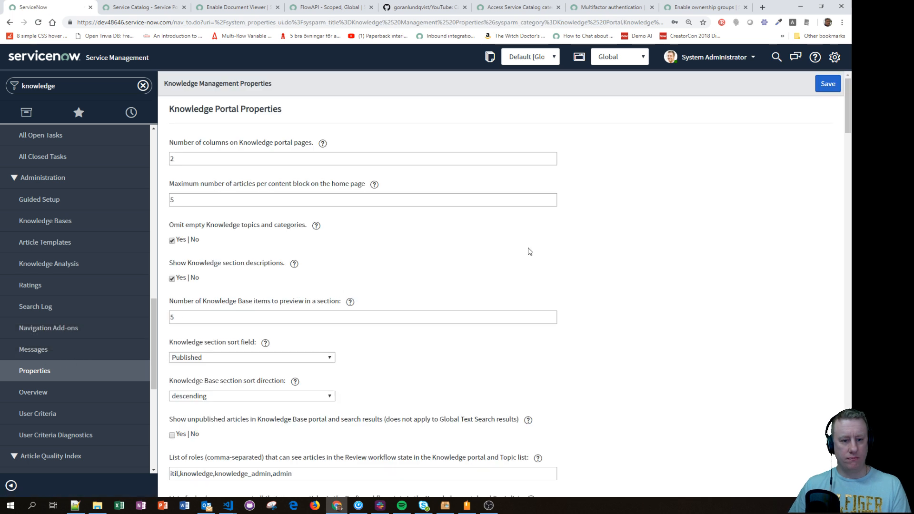
Step: Search the page for "ower" and examine the Group Ownership property that enables ownership groups for Knowledge articles
key(ctrl+f)
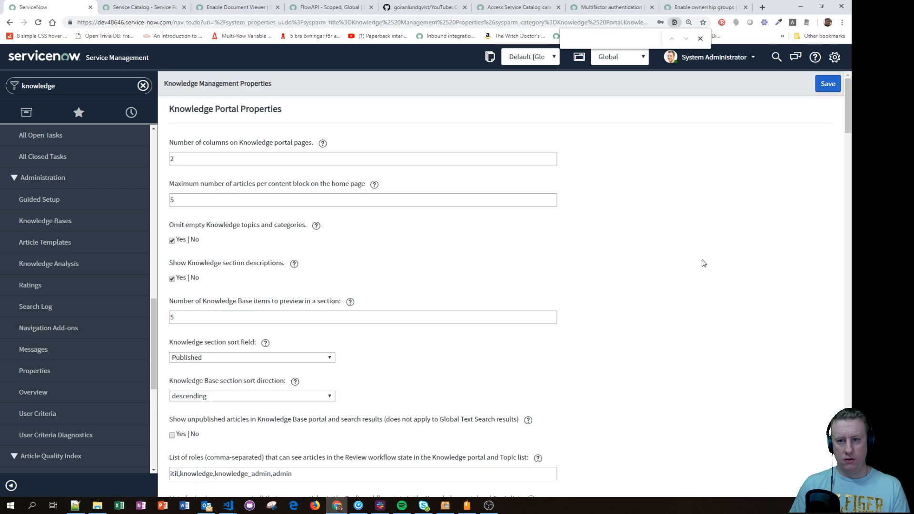
text(p)
key(BackSpace)
text(ower)
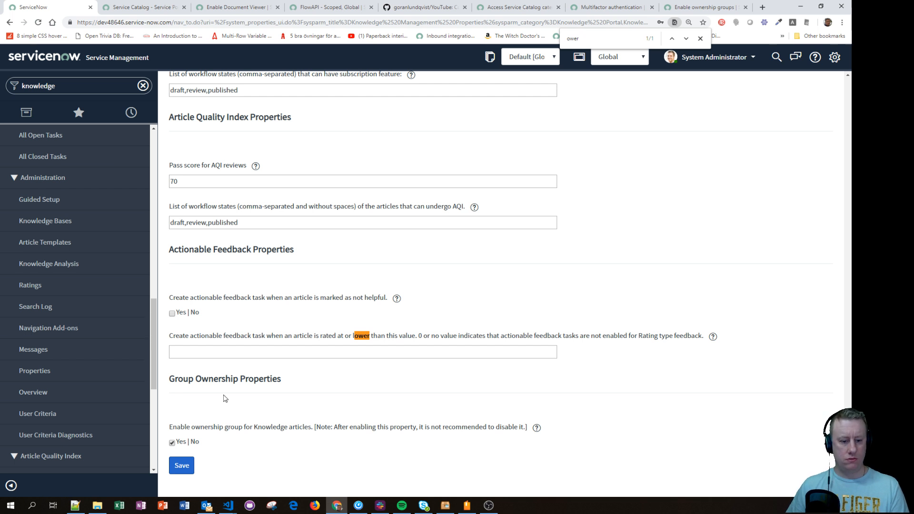
drag(172, 430, 322, 429)
click(321, 428)
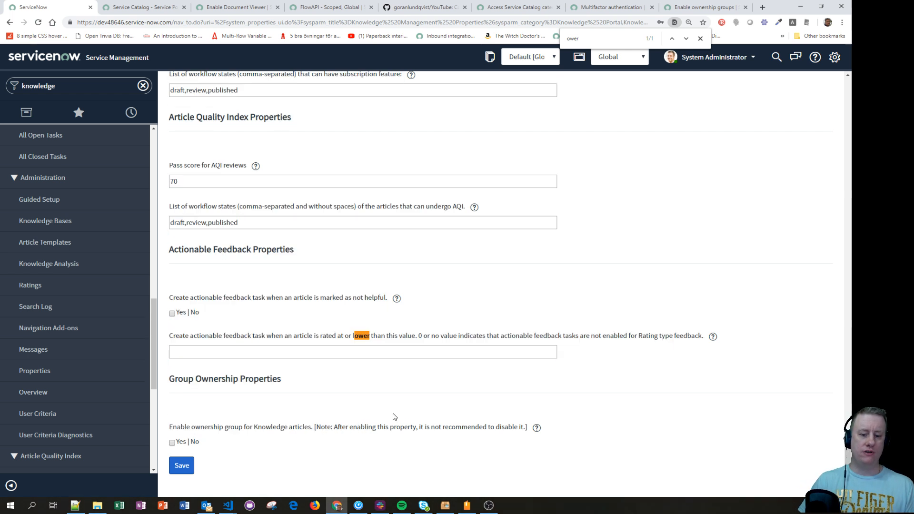
click(700, 38)
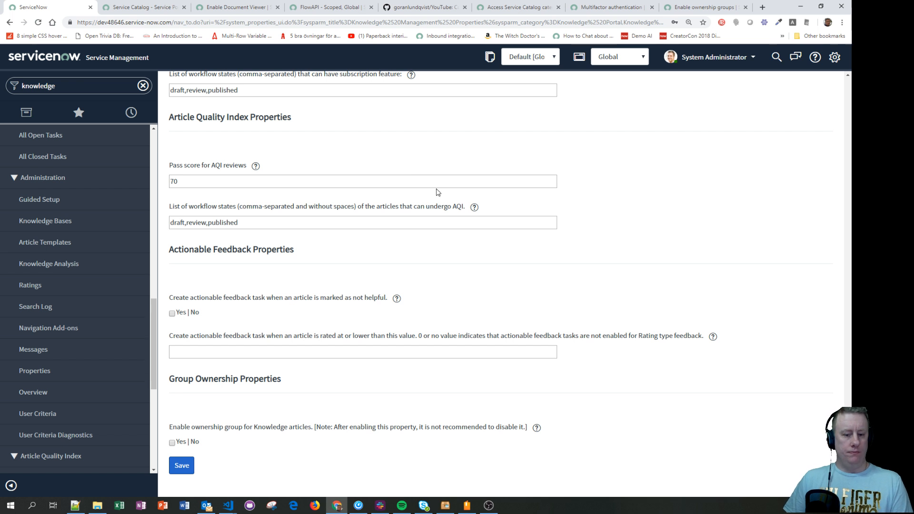
Step: Reopen the draft knowledge article KB0010005 from the navigation history
click(131, 112)
scroll(80, 327, up, 8)
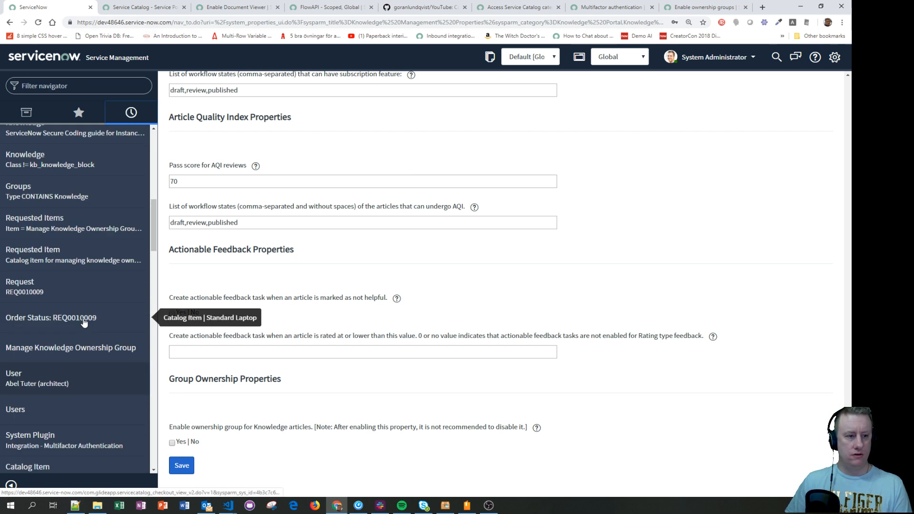
click(57, 165)
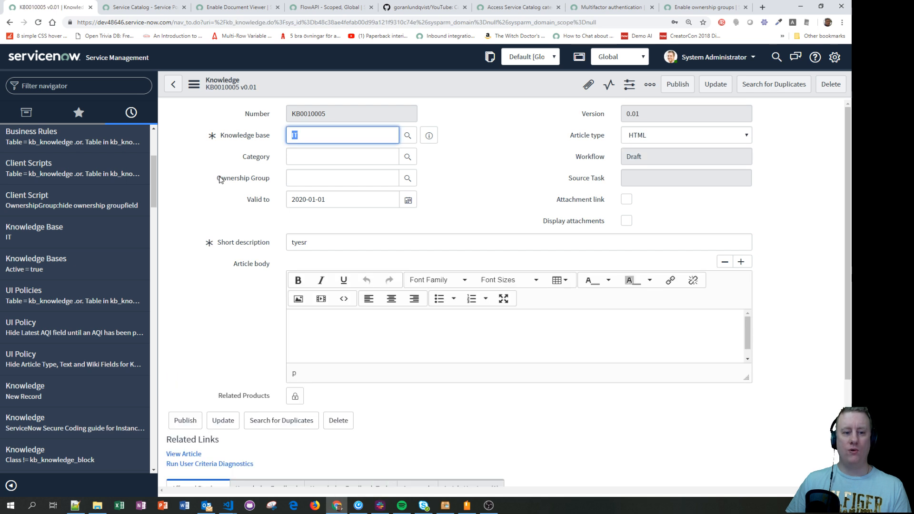
Step: Choose the suggested Cool KB groups entry as the article's Ownership Group
drag(221, 178, 275, 186)
click(395, 181)
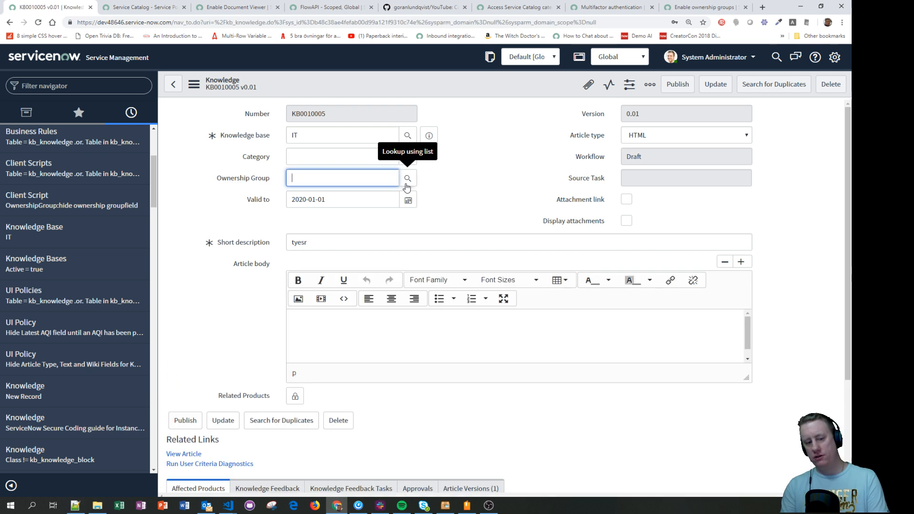
key(Down)
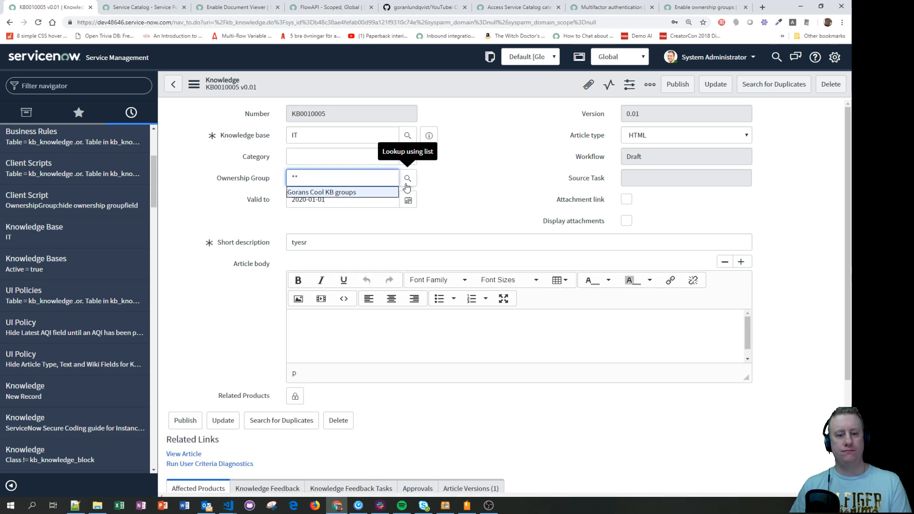
key(Return)
click(532, 135)
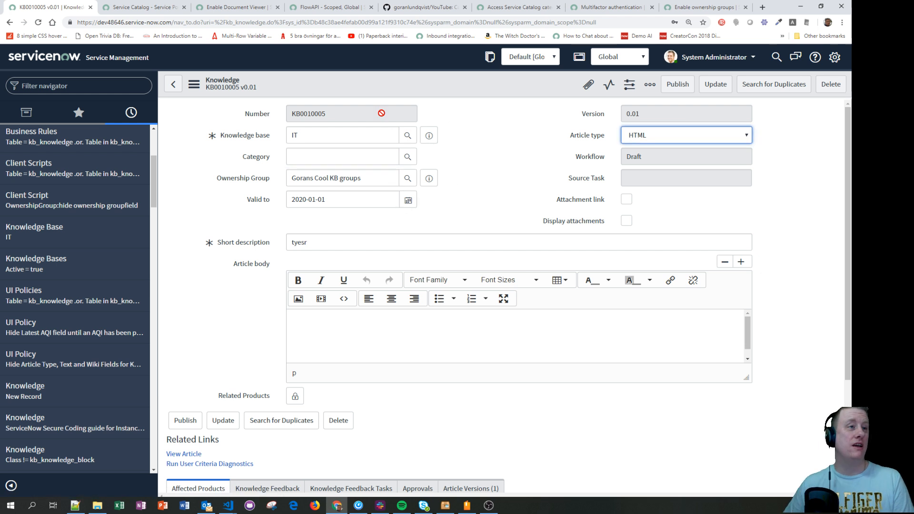
key(alt+Tab)
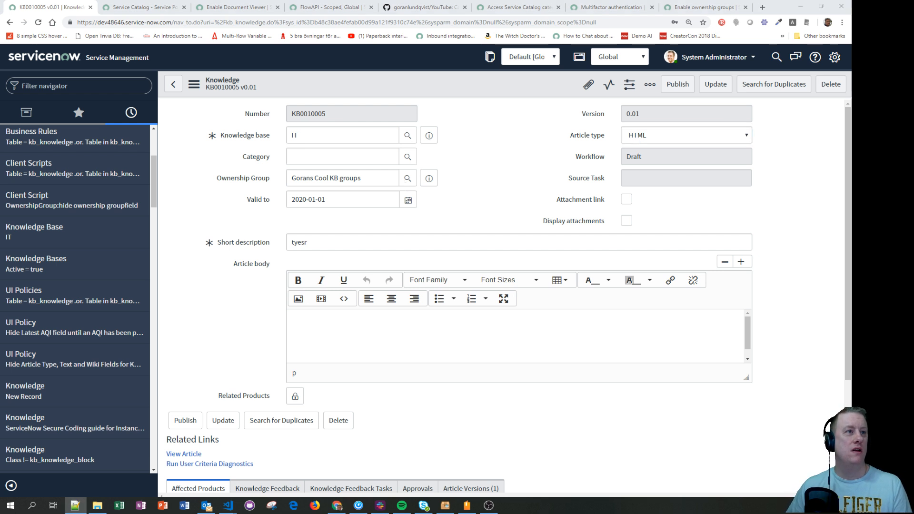
Step: Filter the navigator for notification and open the System Notification email Notifications list, discarding the unsaved article changes
click(75, 85)
text(notifc)
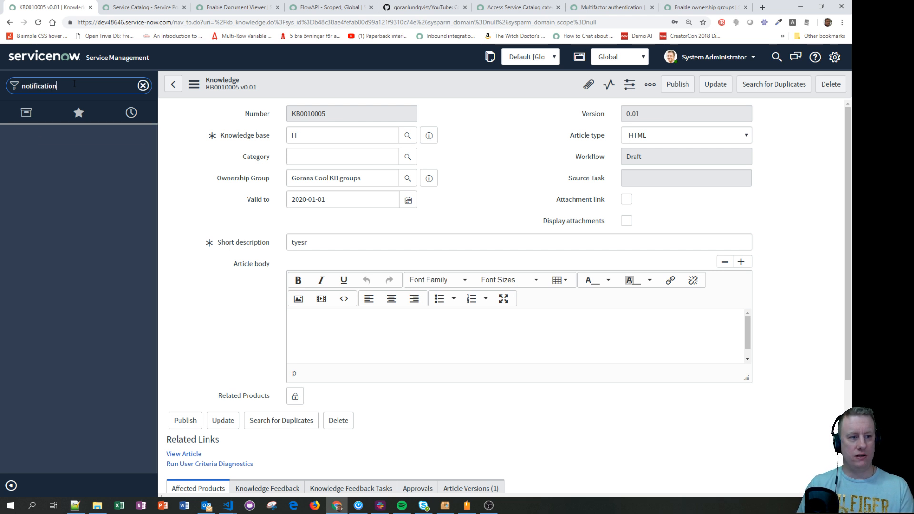
scroll(67, 324, down, 2)
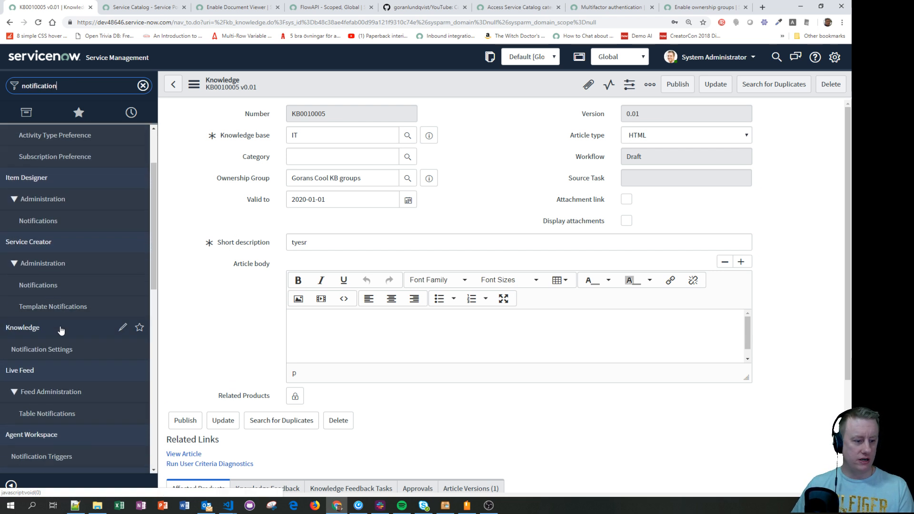
scroll(83, 357, up, 2)
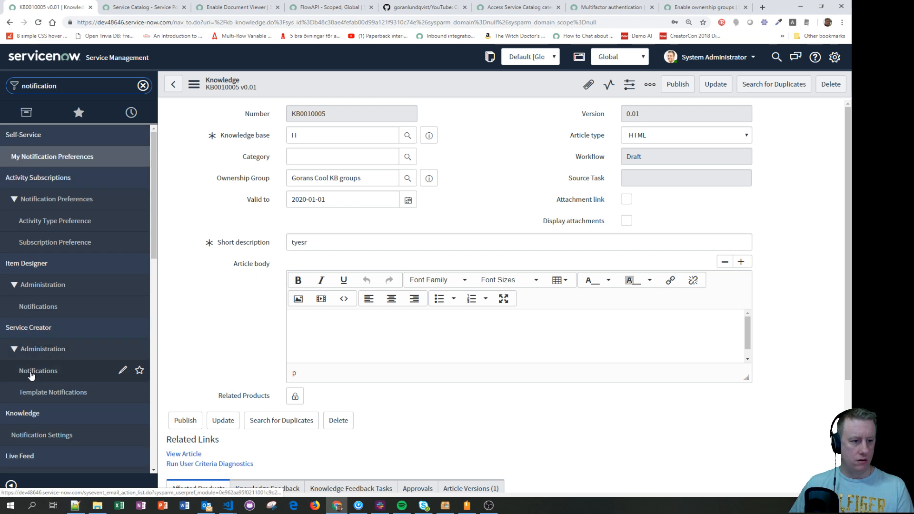
scroll(30, 376, down, 6)
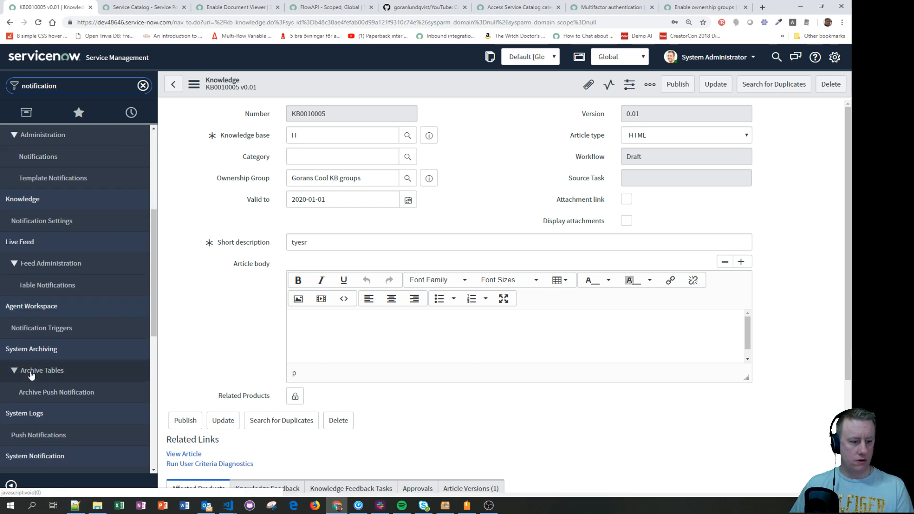
scroll(31, 375, down, 3)
click(42, 354)
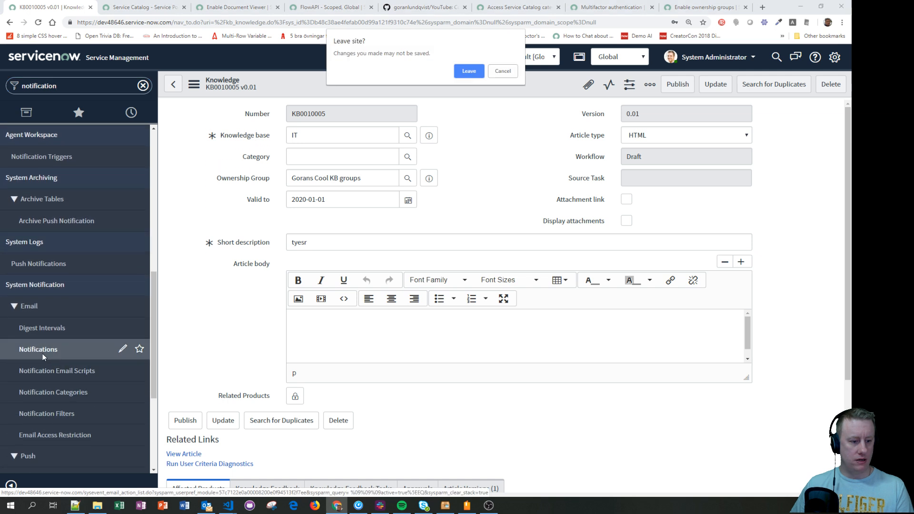
click(460, 72)
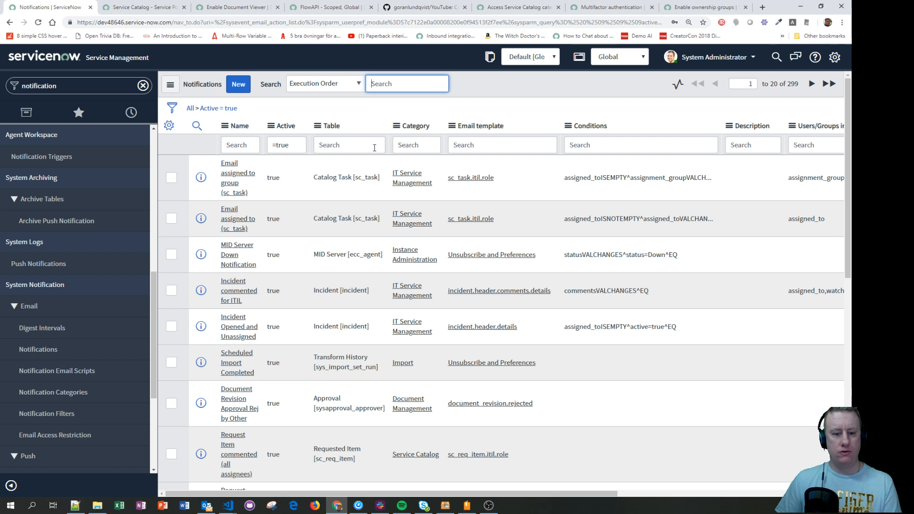
Step: Try to filter the active notifications by Table starting with know, then with kb_know
click(375, 147)
text(know)
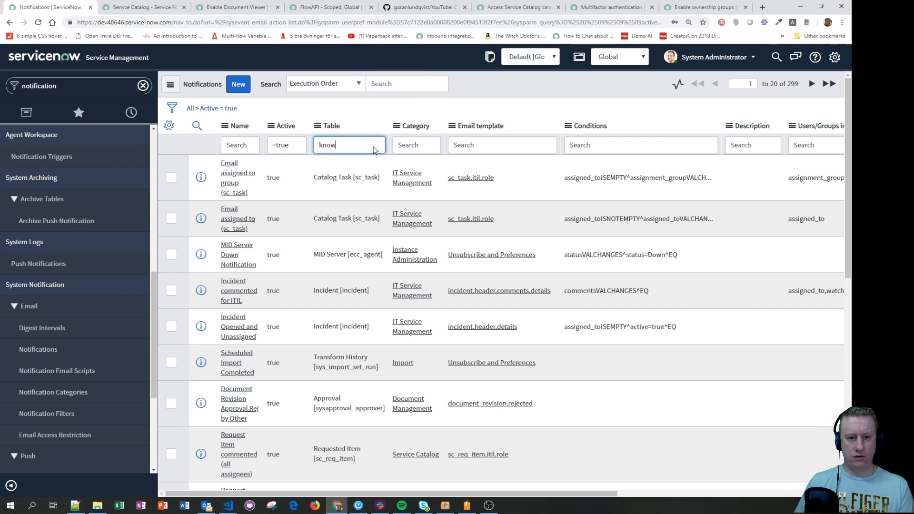
key(Return)
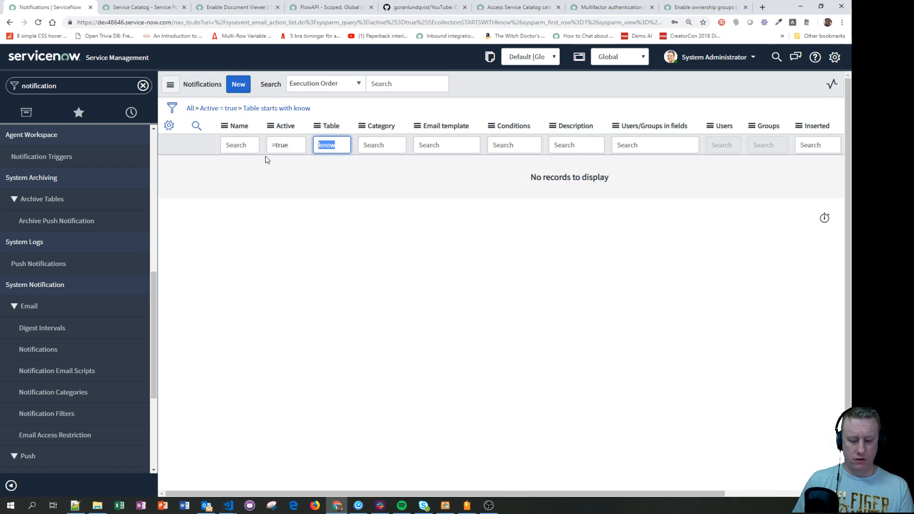
key(Home)
text(kb_)
key(Return)
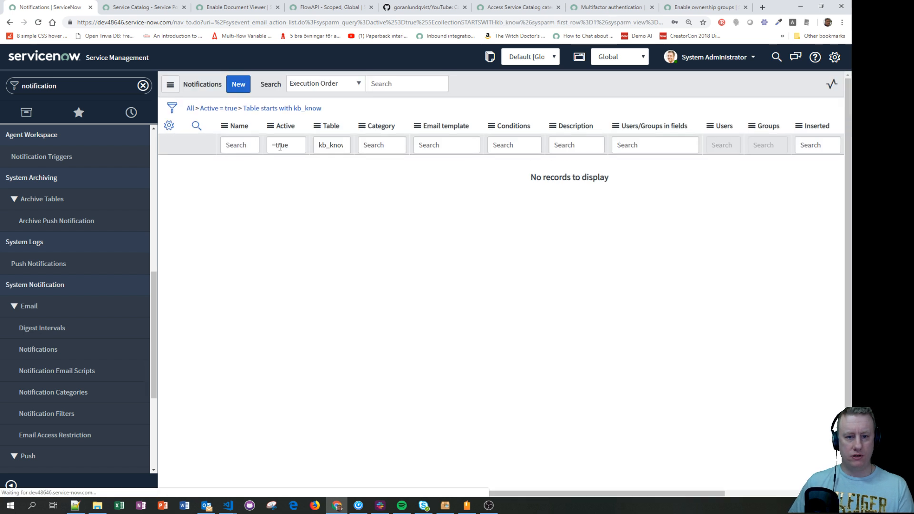
Step: Change the notification filter's Table condition to is kb_knowledge and run it
click(171, 108)
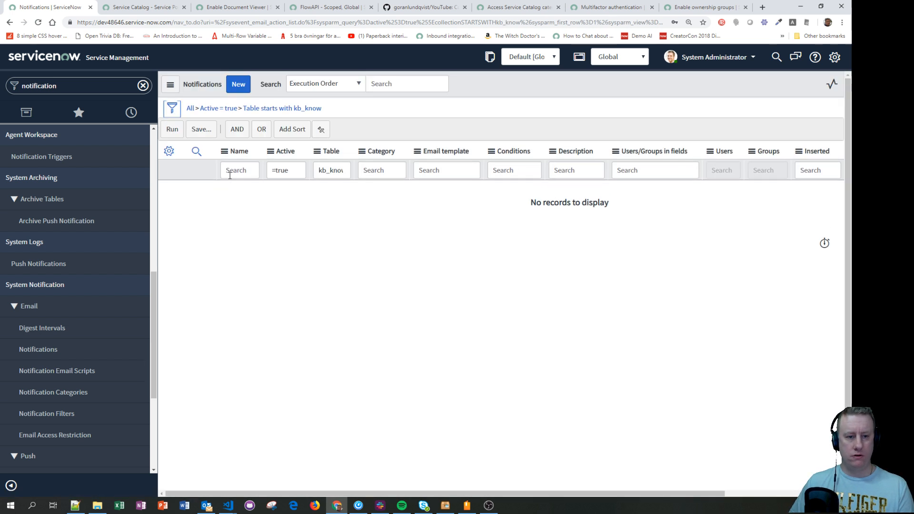
click(321, 194)
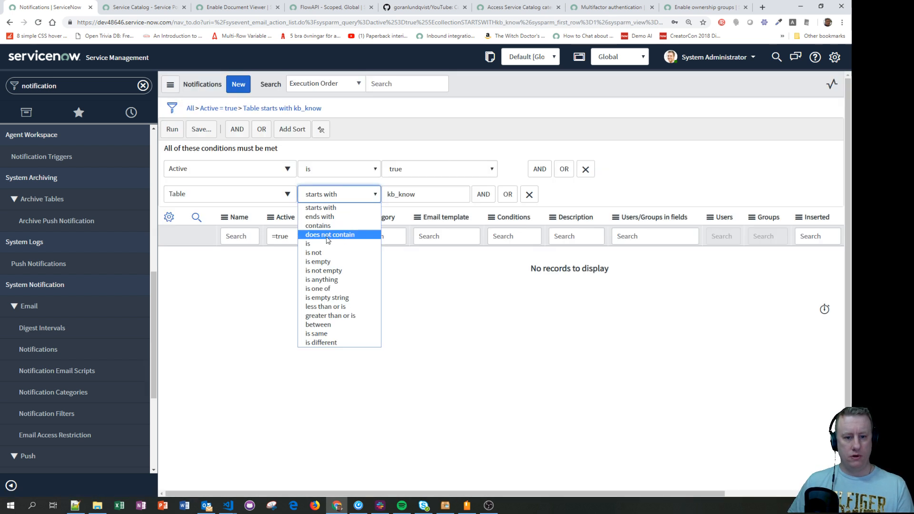
click(328, 244)
click(438, 197)
text(led)
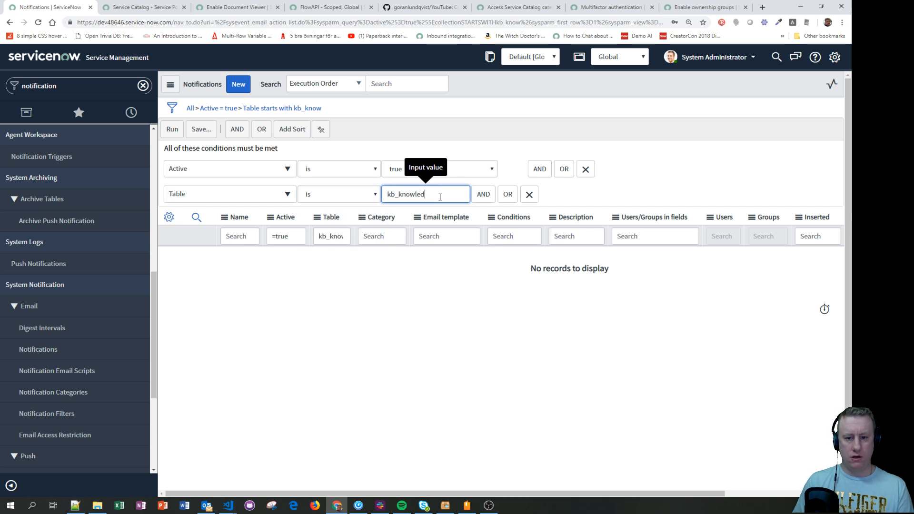
text(ge)
key(Return)
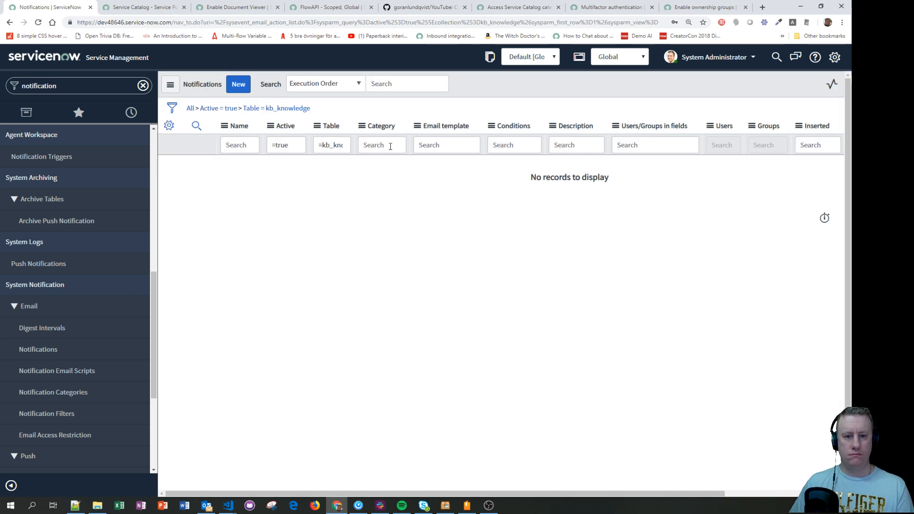
Step: Remove the Table condition, filter the active notifications by Category containing know, and browse the listed notifications
click(228, 108)
scroll(378, 303, down, 10)
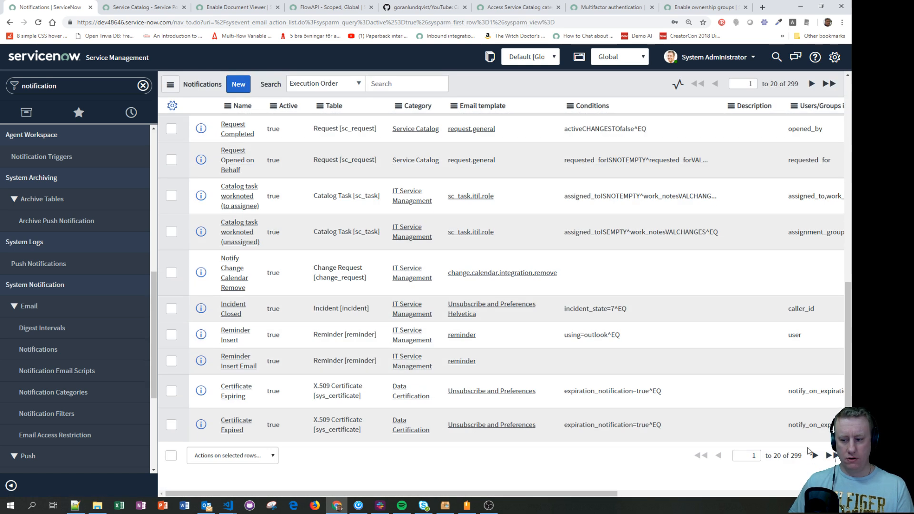
click(814, 455)
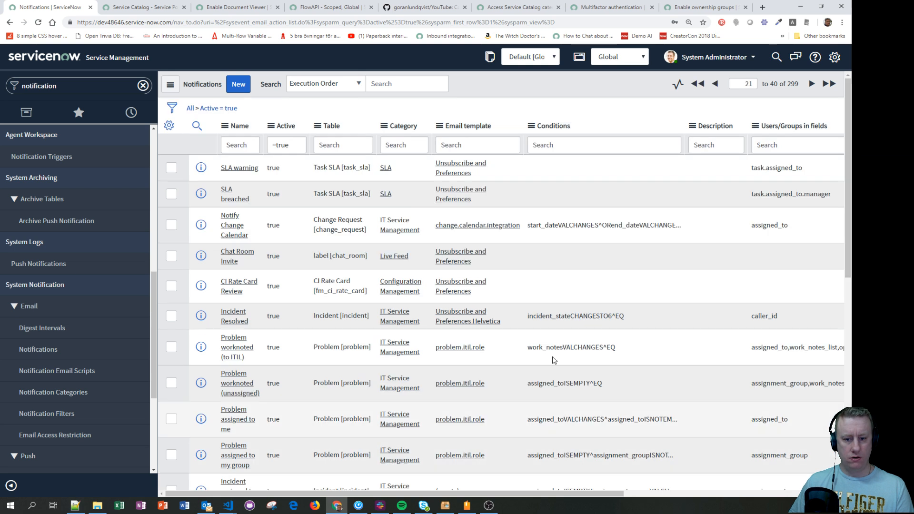
click(411, 149)
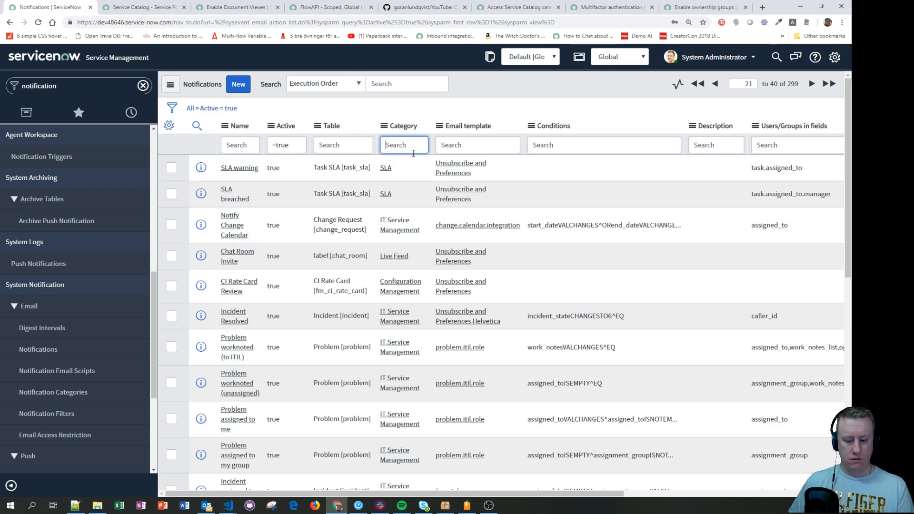
text(*know)
key(Return)
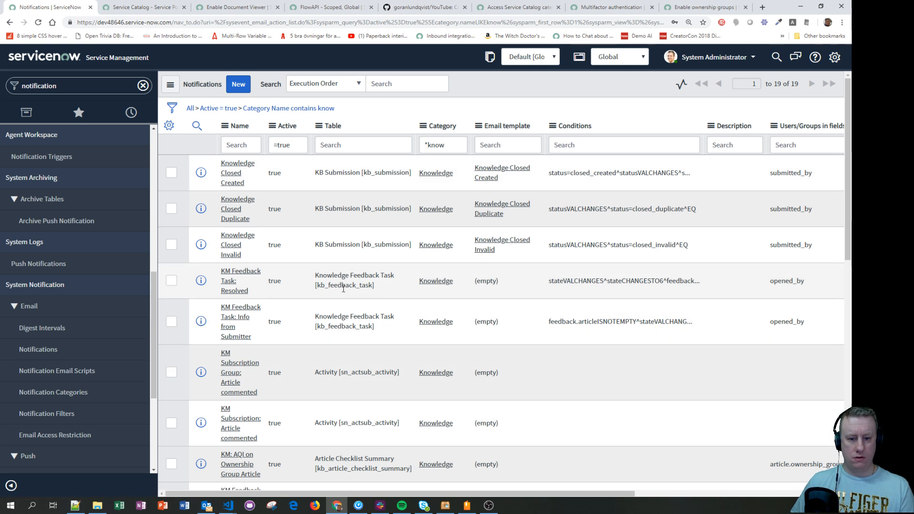
scroll(346, 284, down, 1)
scroll(346, 284, down, 5)
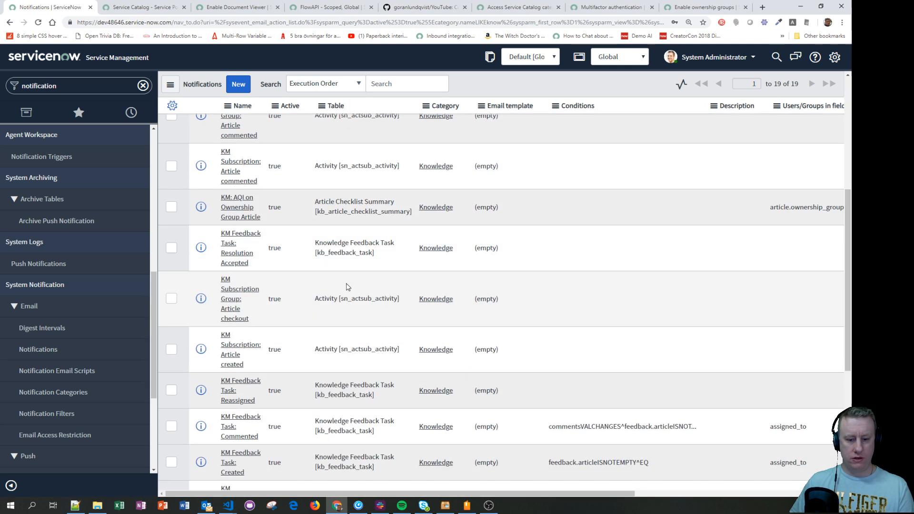
Step: Browse the remaining knowledge notifications, then replace the Category filter with a Name filter containing know
scroll(348, 285, down, 5)
scroll(400, 289, down, 1)
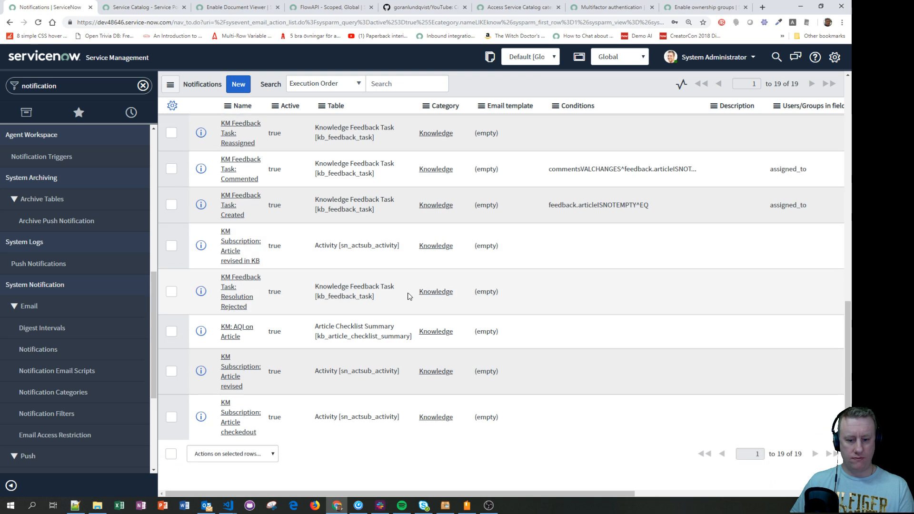
scroll(377, 318, up, 2)
scroll(378, 317, up, 5)
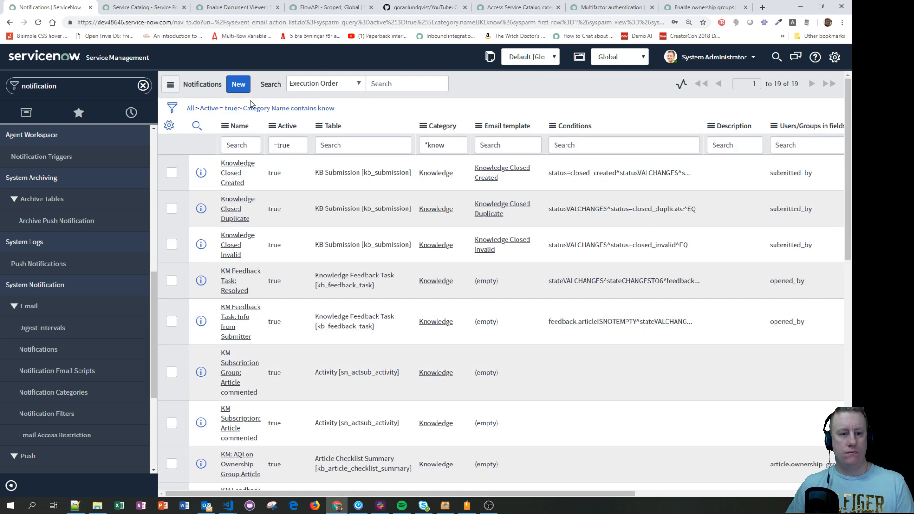
drag(463, 145, 287, 146)
key(BackSpace)
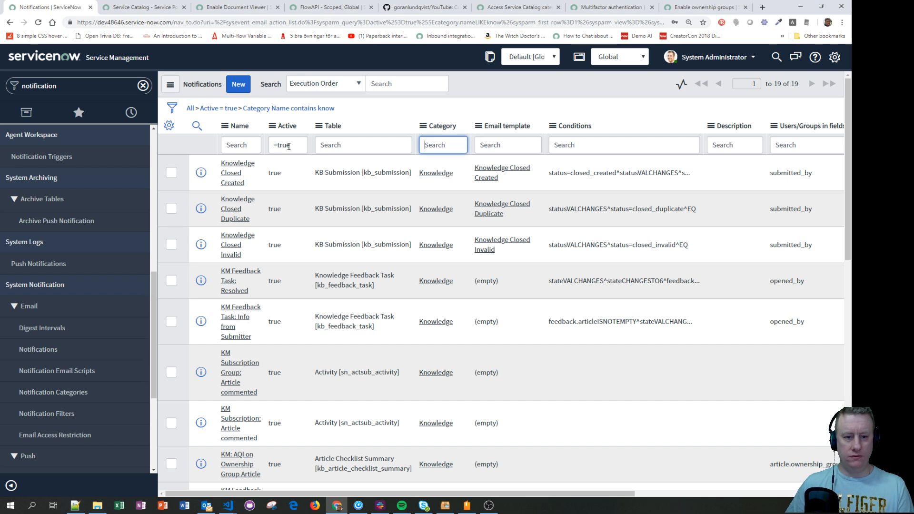
click(240, 146)
text(*k)
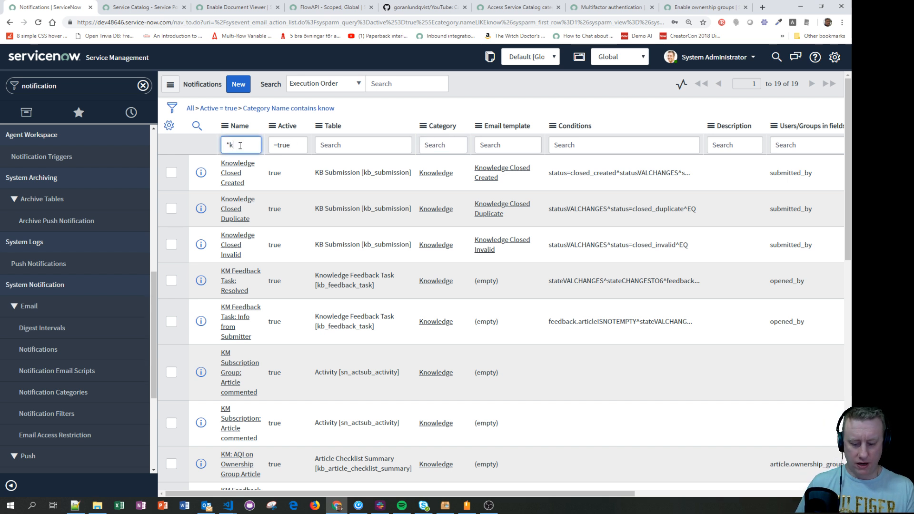
text(now)
key(Return)
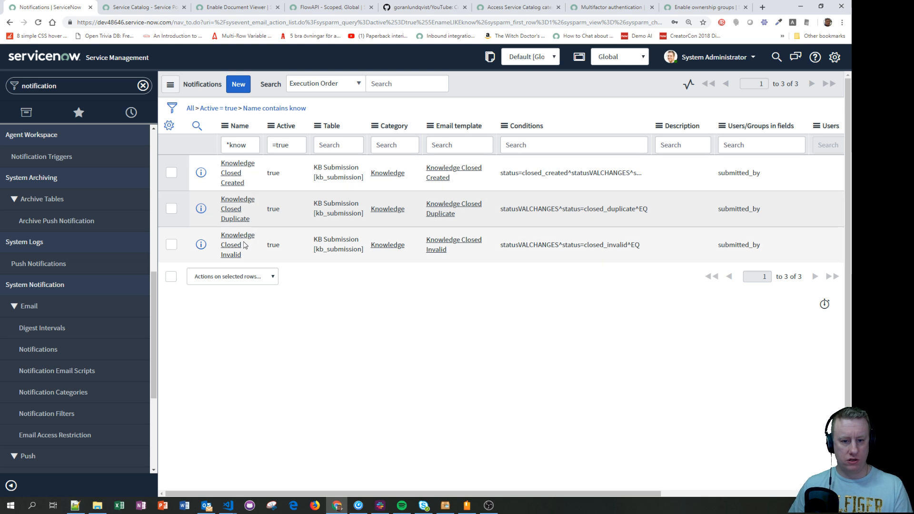
Step: Clear the Name filter and sort the active notifications by Table in ascending order
drag(252, 146, 216, 145)
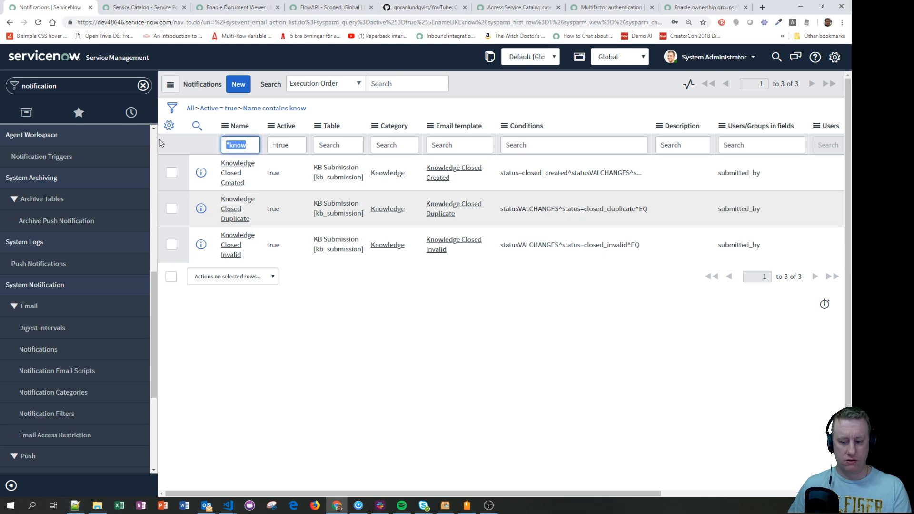
key(BackSpace)
key(Return)
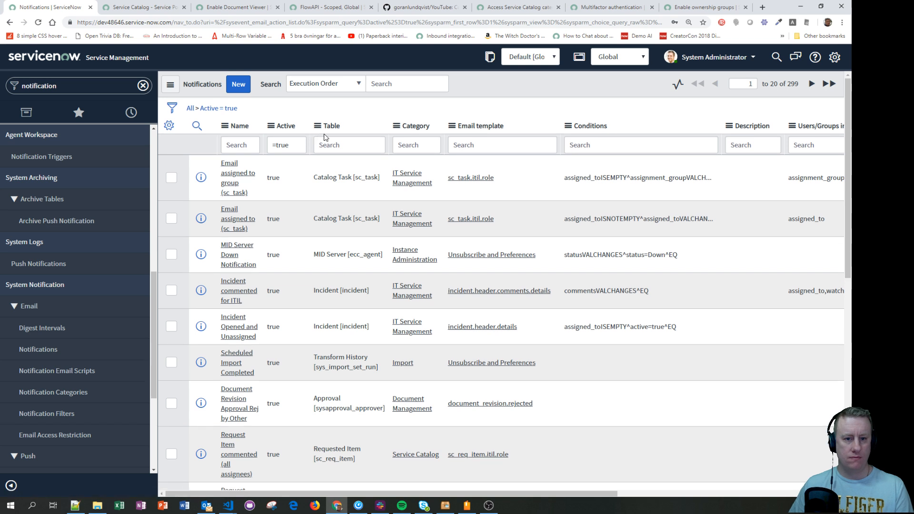
click(328, 127)
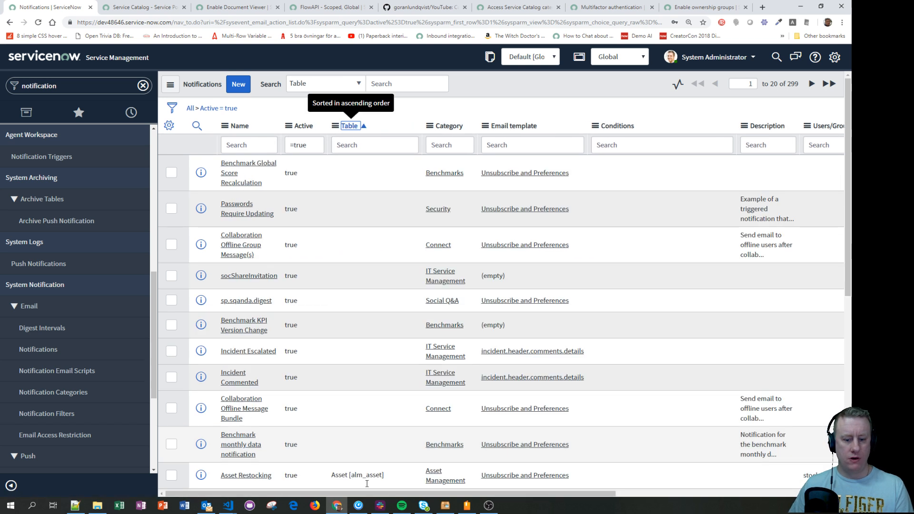
Step: Filter the notifications to those matching the Asset table, and change that Table condition to is kb_submission
right_click(350, 470)
click(376, 376)
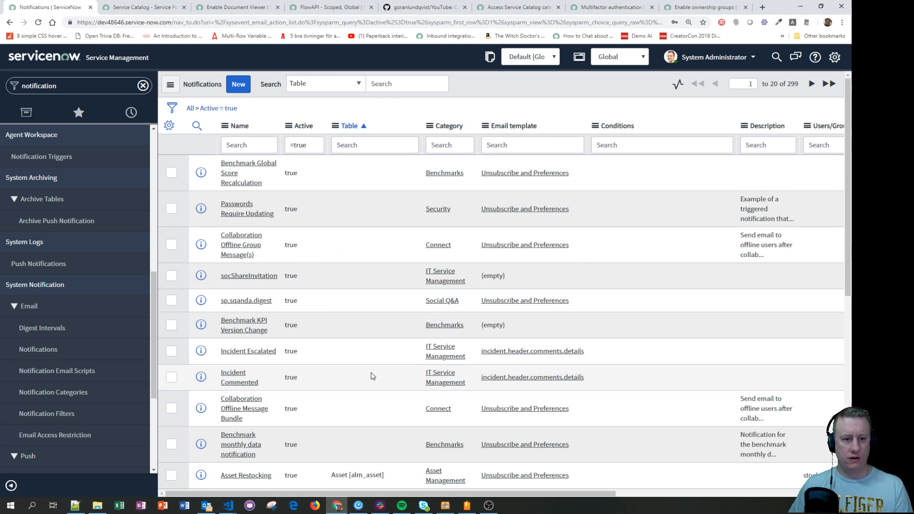
click(172, 108)
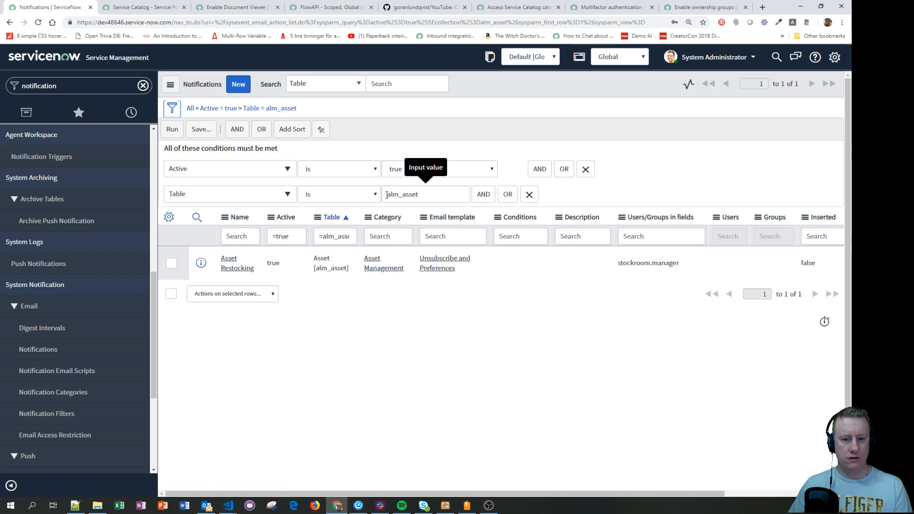
double_click(402, 194)
text(kb)
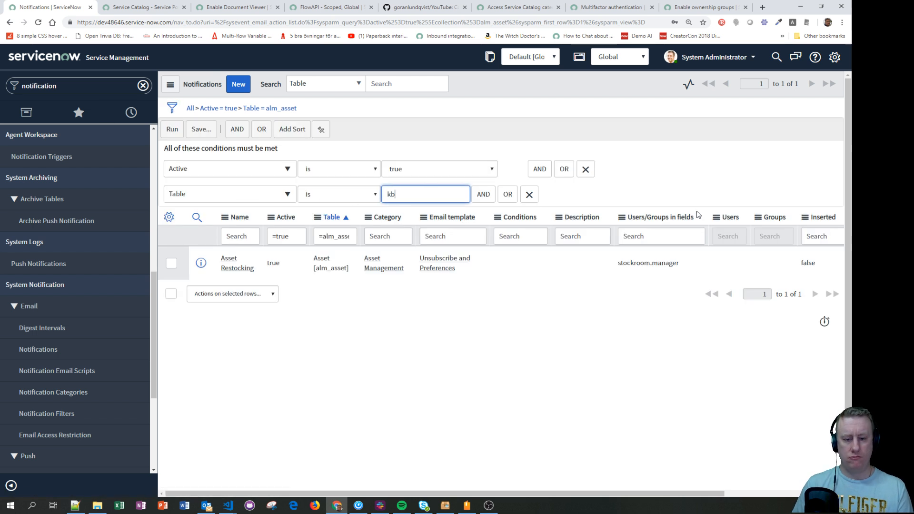
text(_submis)
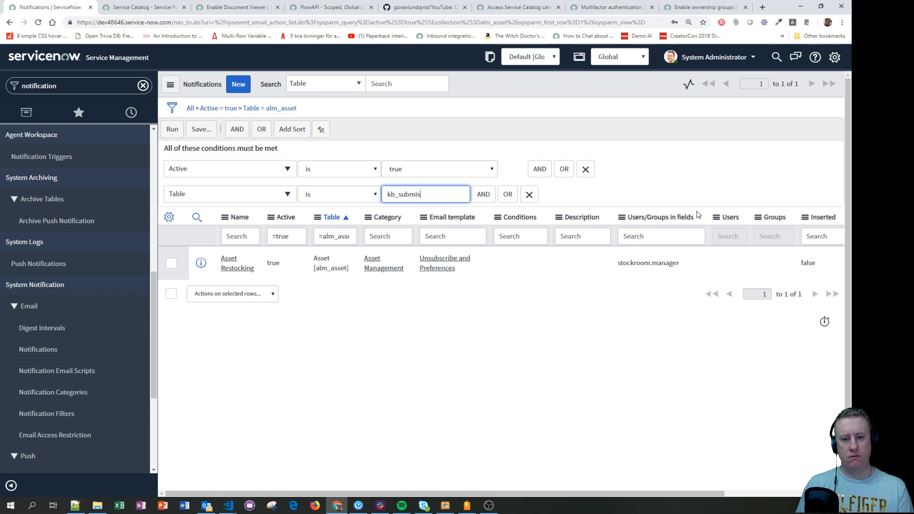
text(sion)
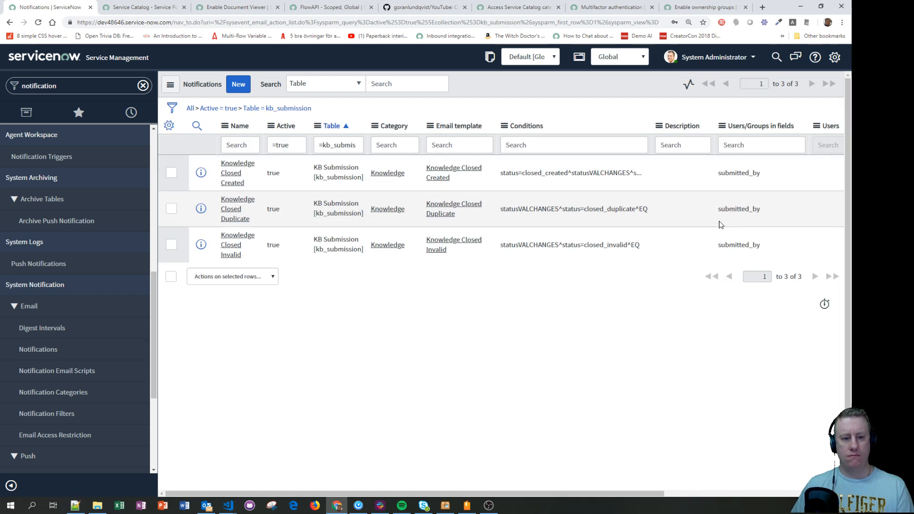
Step: Change the Table filter of the active notifications to contain feed and run it
double_click(327, 147)
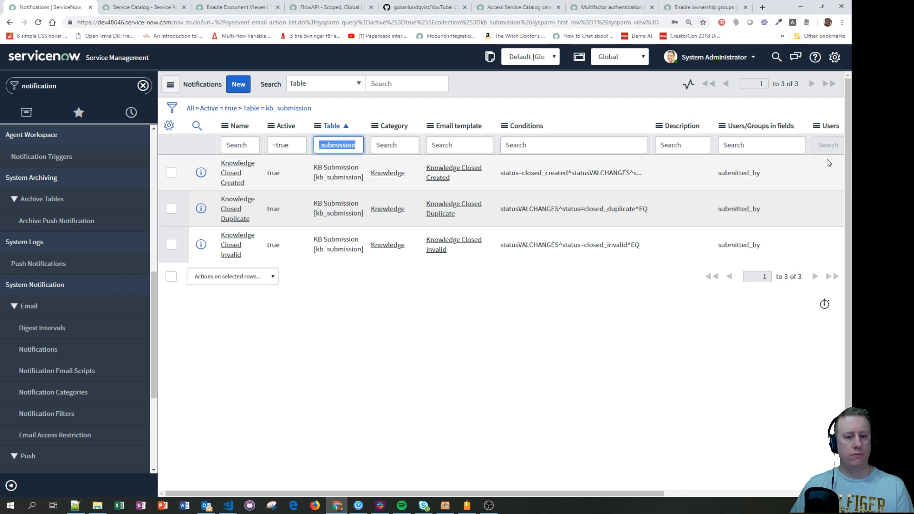
text(=*feed)
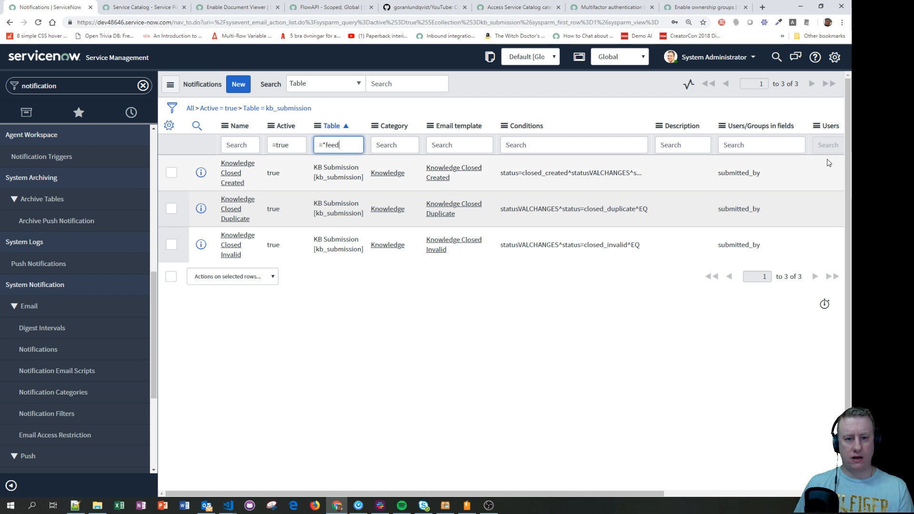
key(Return)
click(320, 148)
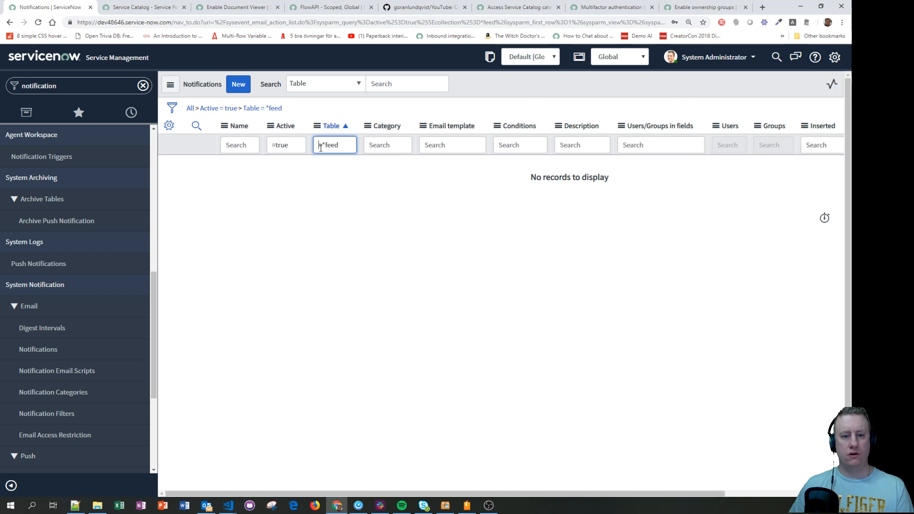
key(BackSpace)
key(Return)
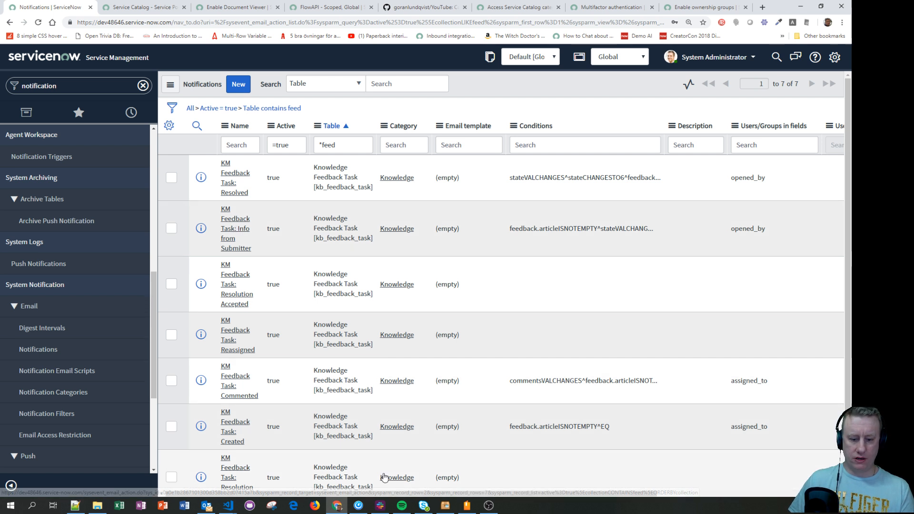
Step: Inspect the KM Feedback Task: Info from Submitter notification, return to the list, and check the recipient and trigger columns
click(233, 227)
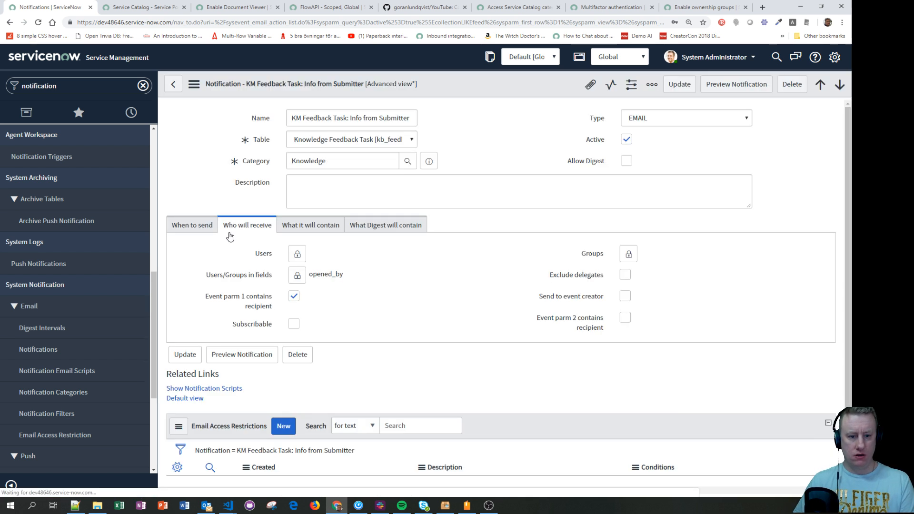
scroll(384, 263, down, 5)
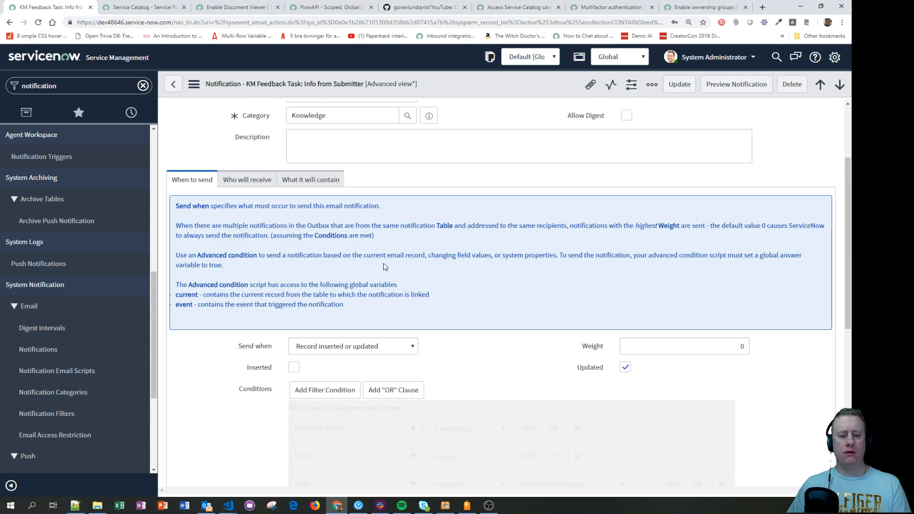
click(9, 22)
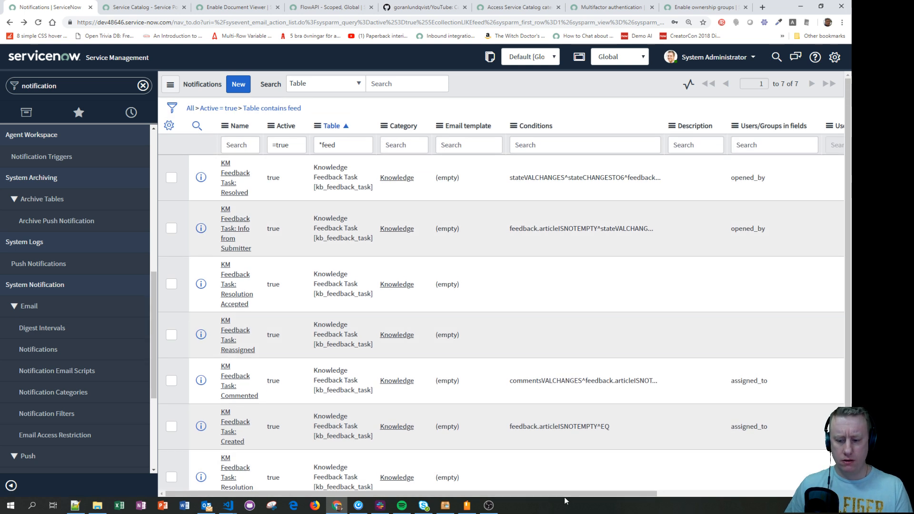
drag(572, 493, 678, 487)
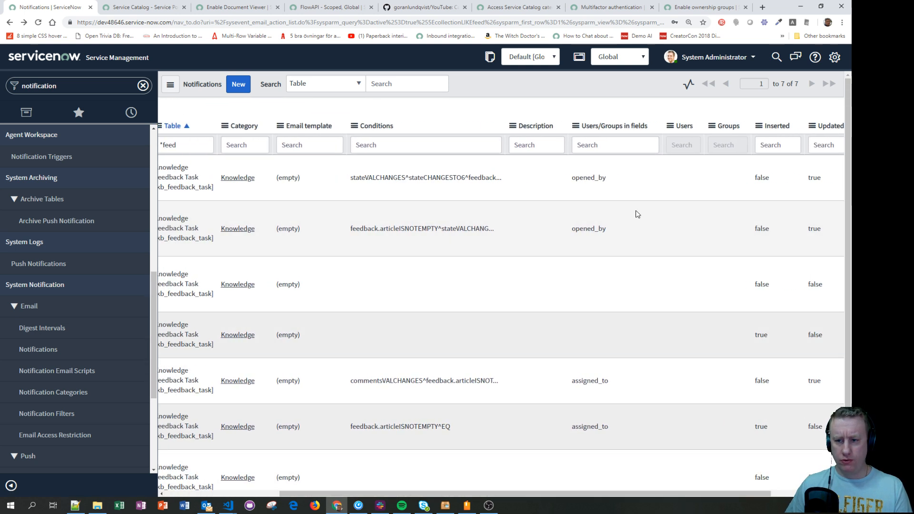
scroll(629, 224, down, 2)
scroll(610, 367, up, 3)
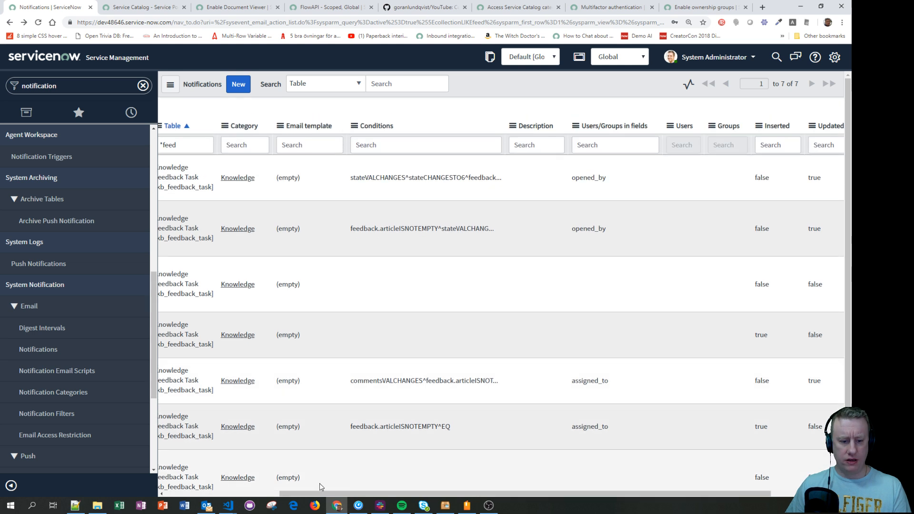
click(200, 494)
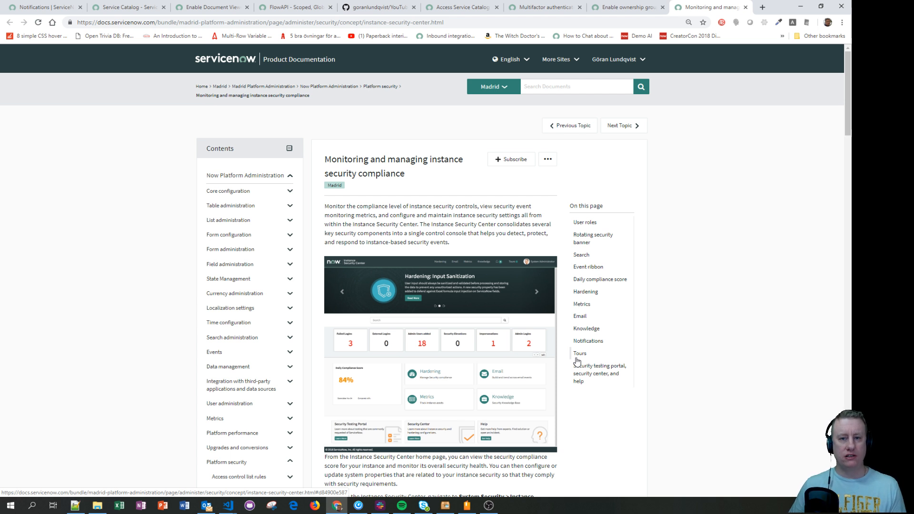
Step: Skim the Madrid documentation page on monitoring and managing instance security compliance, from user roles through to the help section
scroll(566, 356, down, 4)
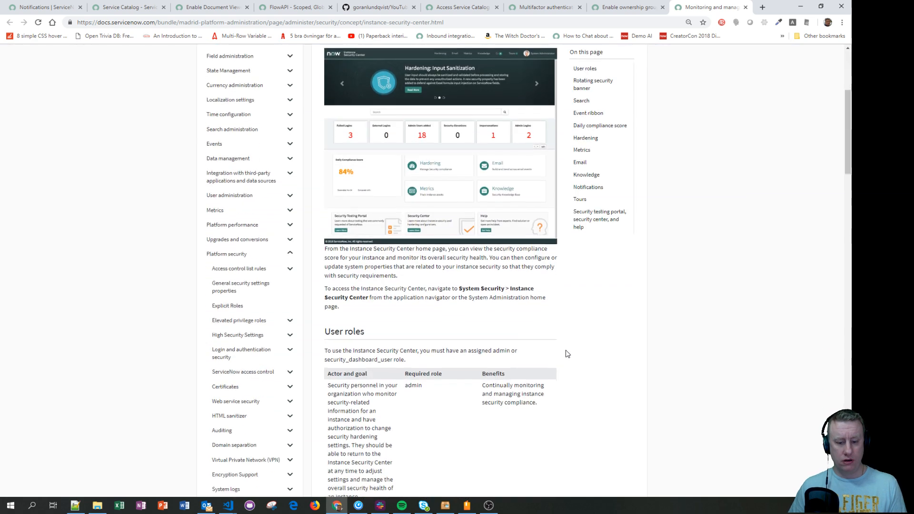
scroll(569, 353, down, 8)
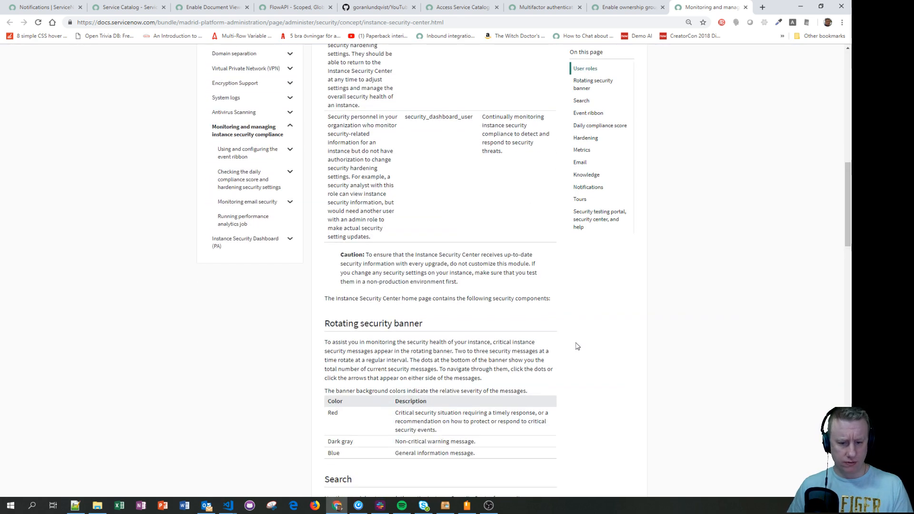
scroll(577, 346, down, 18)
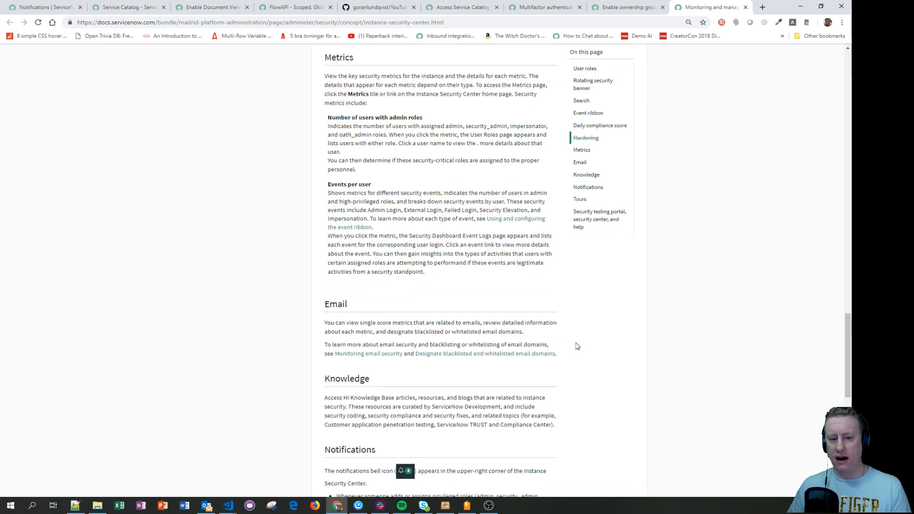
scroll(577, 347, up, 4)
scroll(577, 346, down, 14)
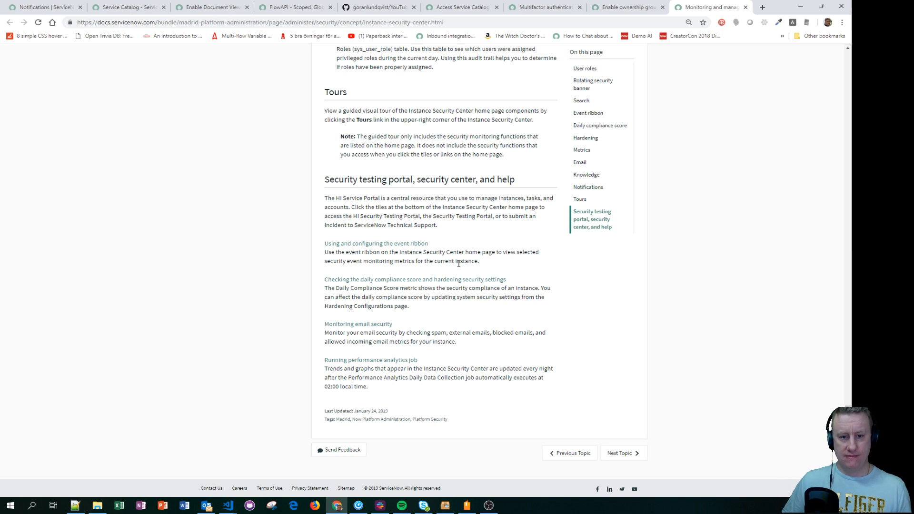
scroll(458, 264, up, 20)
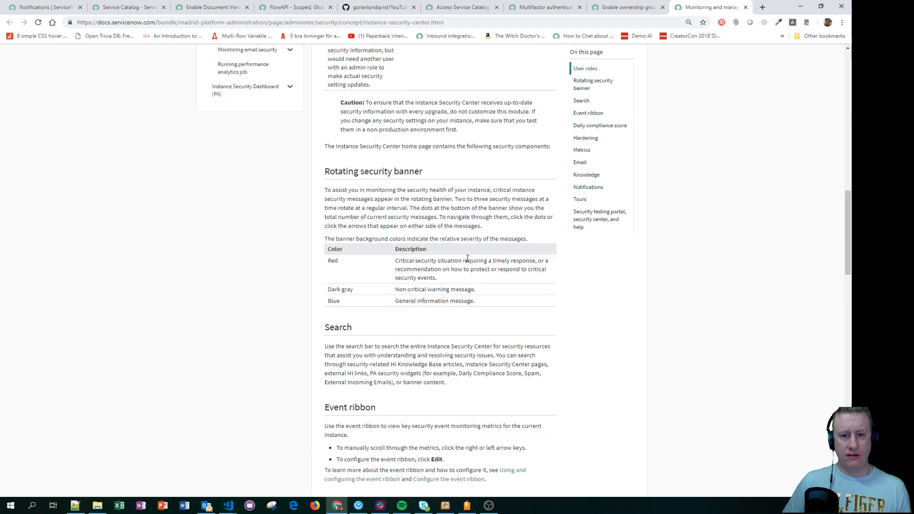
scroll(467, 258, up, 15)
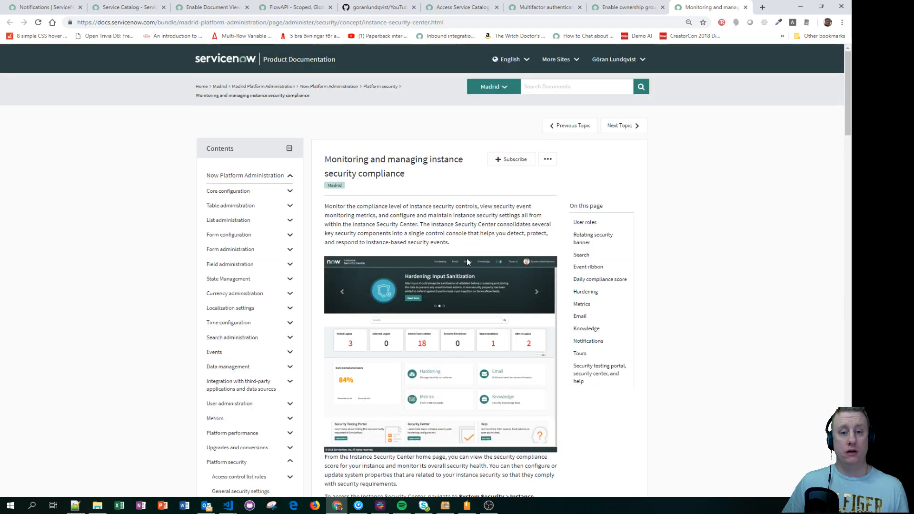
Step: Return to the ServiceNow instance, filter the navigator for instance, and open the Instance Security Center home page
click(43, 8)
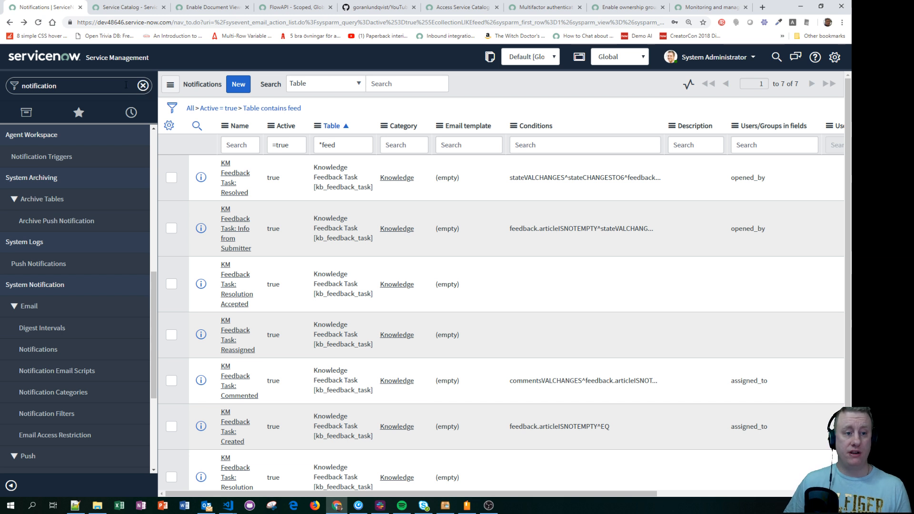
double_click(120, 86)
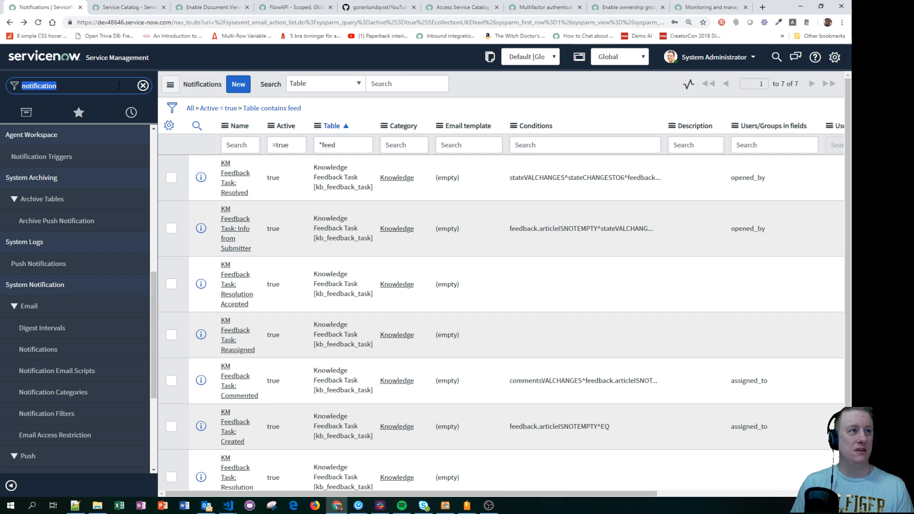
text(inst)
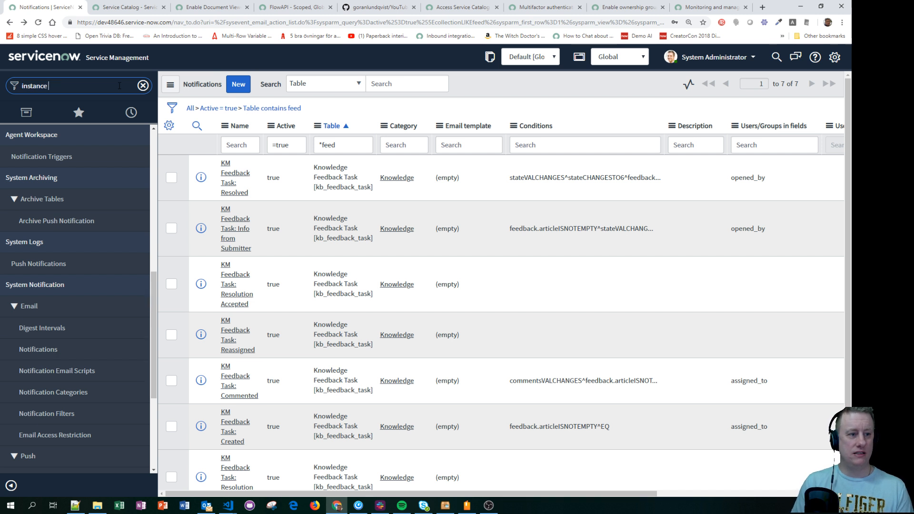
text(ance)
click(83, 161)
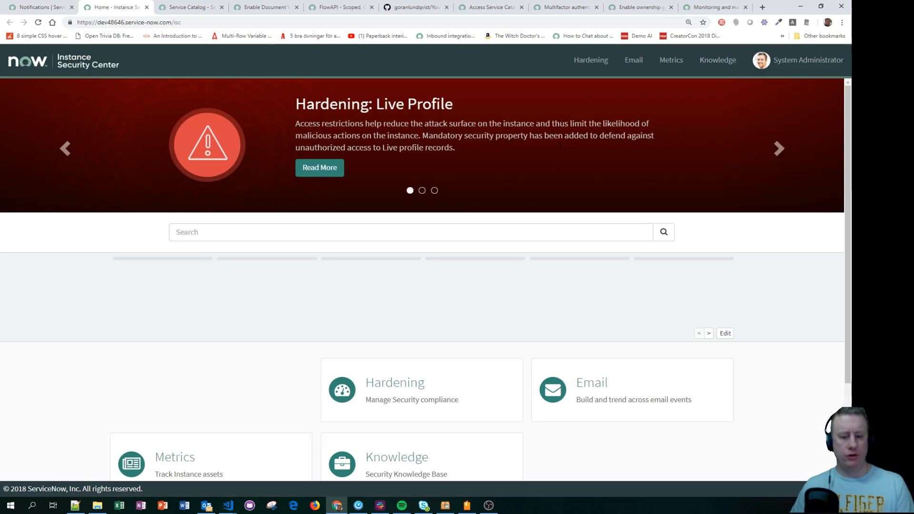
scroll(319, 342, down, 2)
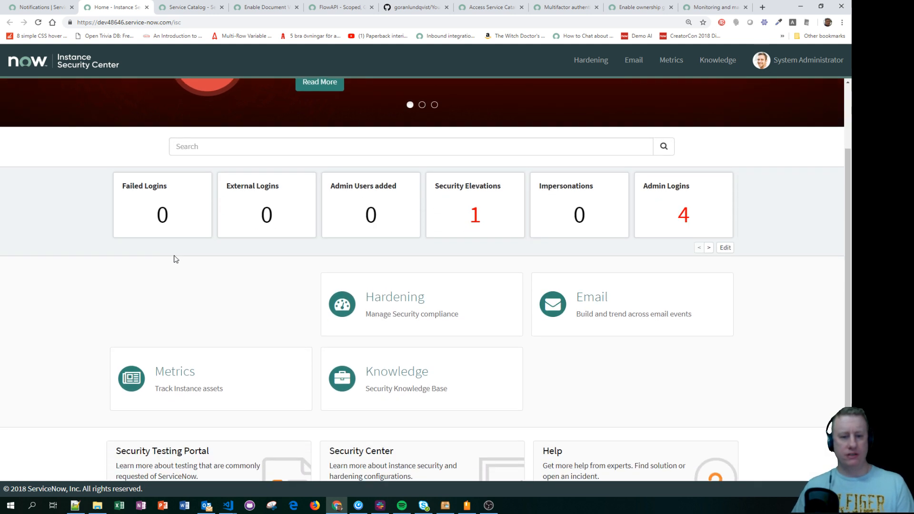
scroll(176, 259, up, 2)
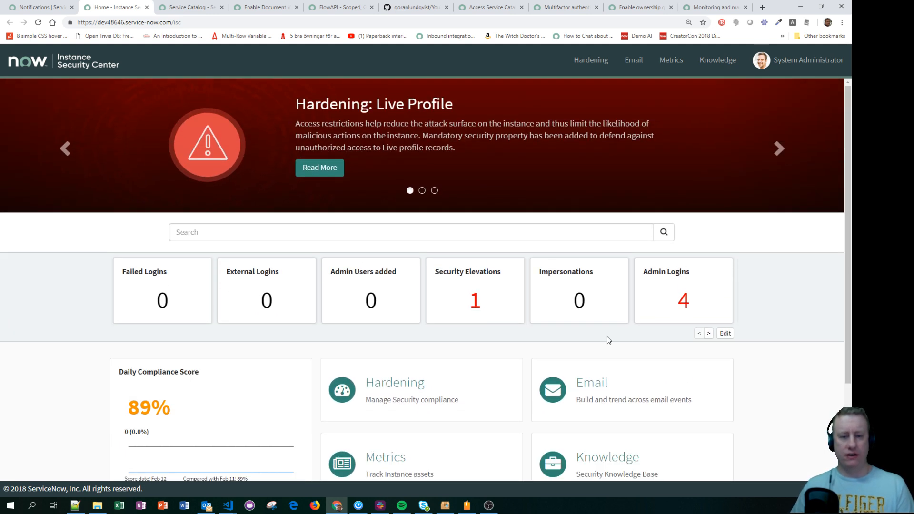
Step: Open the Hardening page from the Security Center home page and review the mandatory configurations' category breakdown
scroll(607, 335, down, 1)
scroll(260, 378, down, 2)
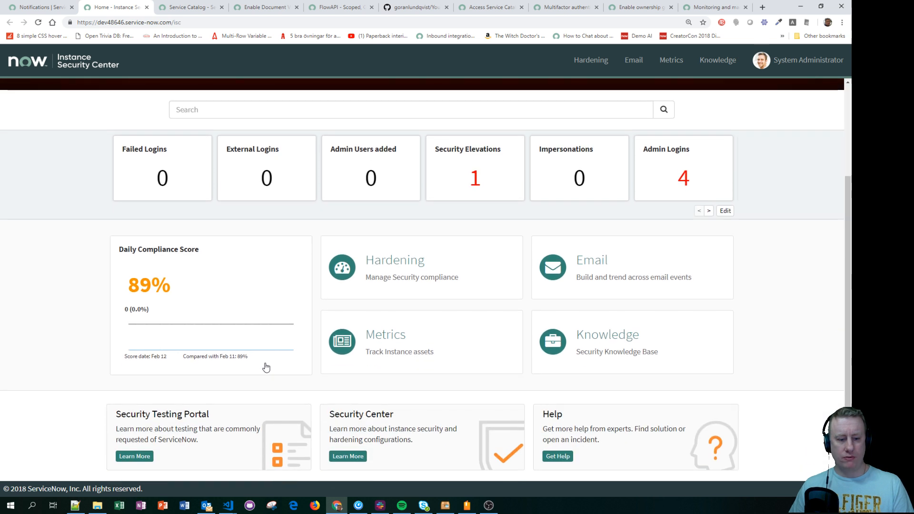
click(392, 261)
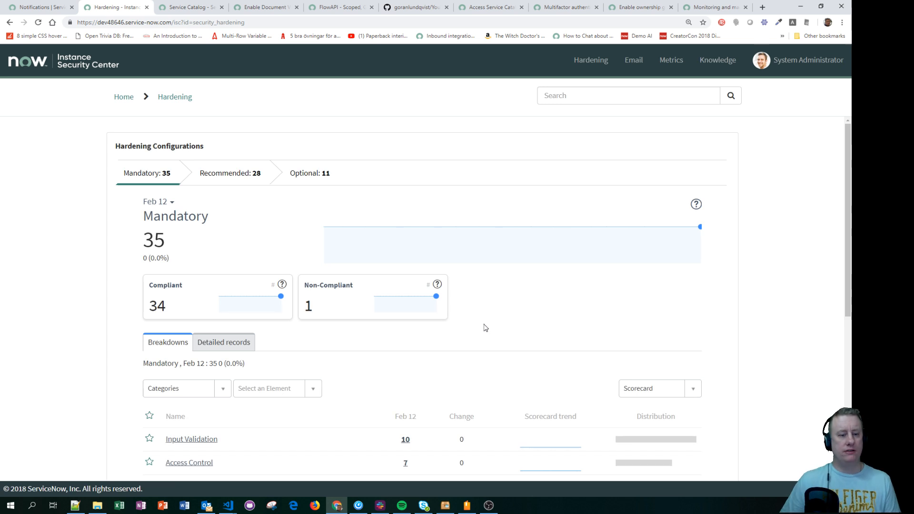
scroll(426, 279, down, 1)
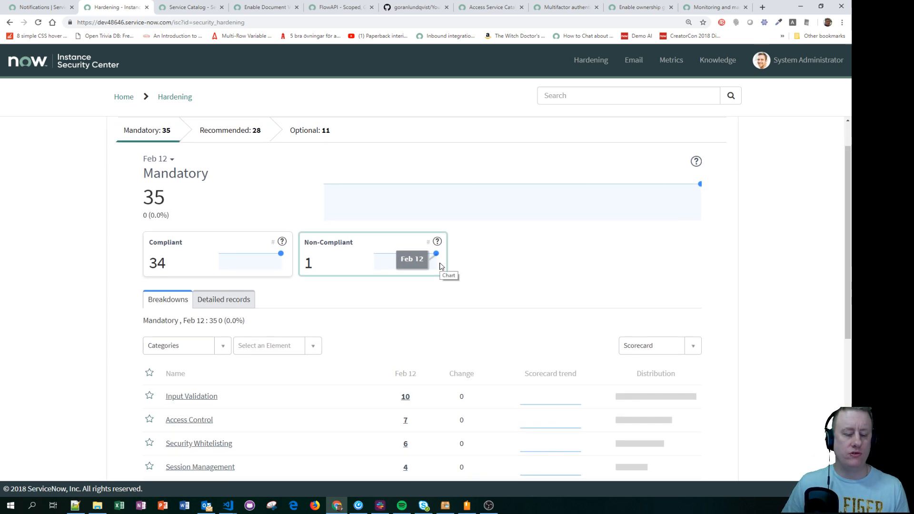
scroll(445, 269, down, 4)
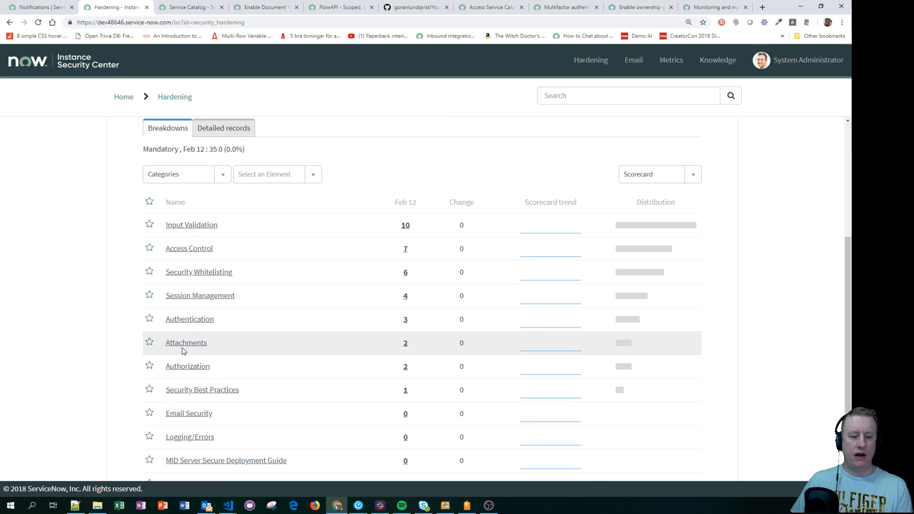
scroll(190, 381, down, 2)
scroll(185, 391, up, 4)
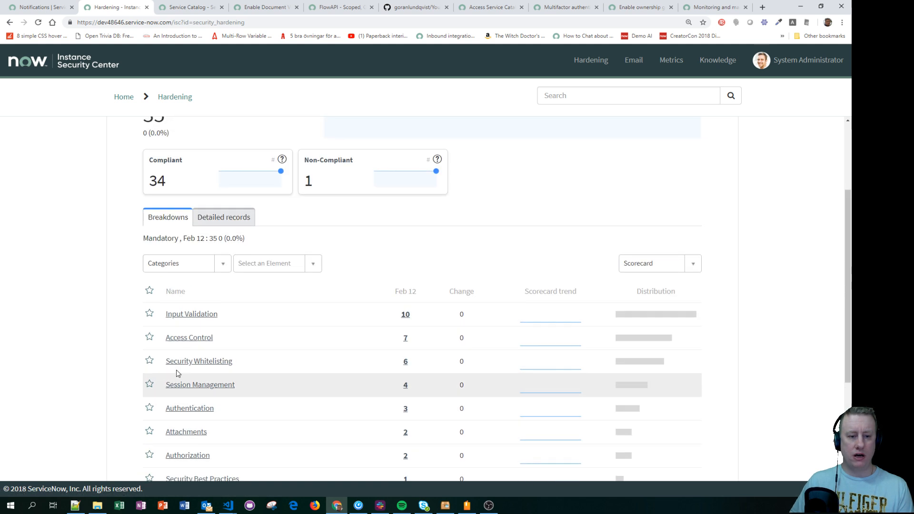
Step: Examine the detailed records of the mandatory hardening configurations
click(231, 217)
scroll(459, 365, down, 3)
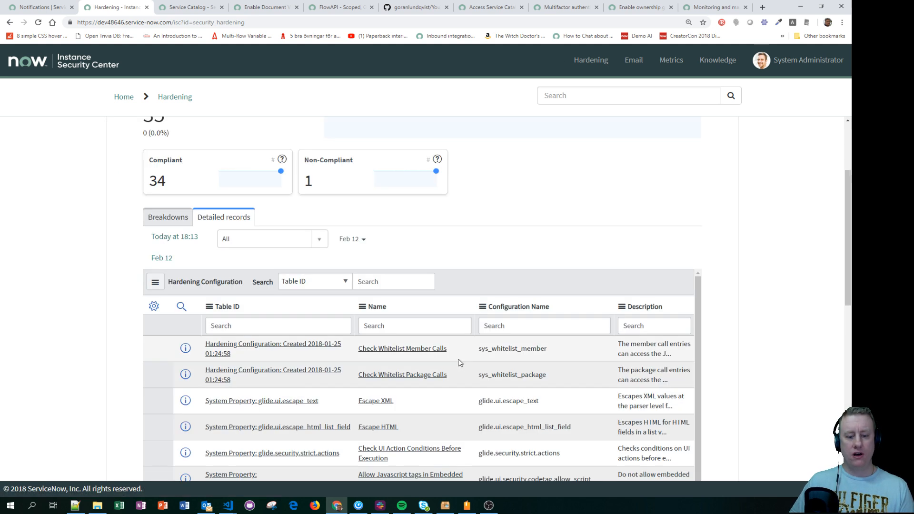
scroll(448, 356, down, 1)
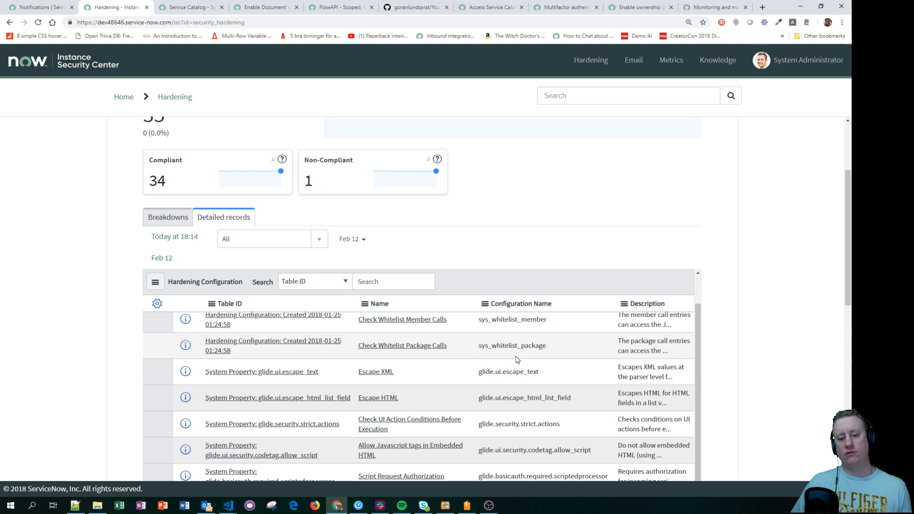
scroll(512, 358, up, 1)
scroll(295, 238, up, 3)
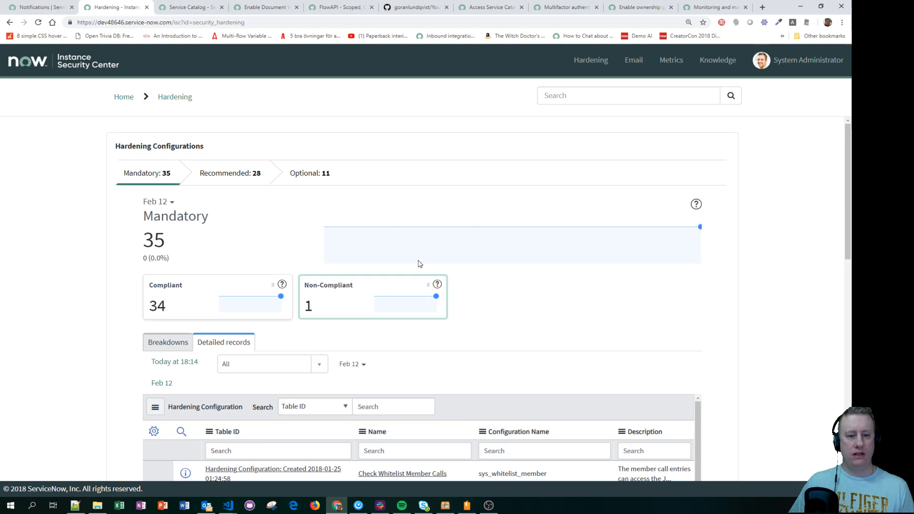
Step: Show the detailed records of the non-compliant optional hardening configurations
click(307, 174)
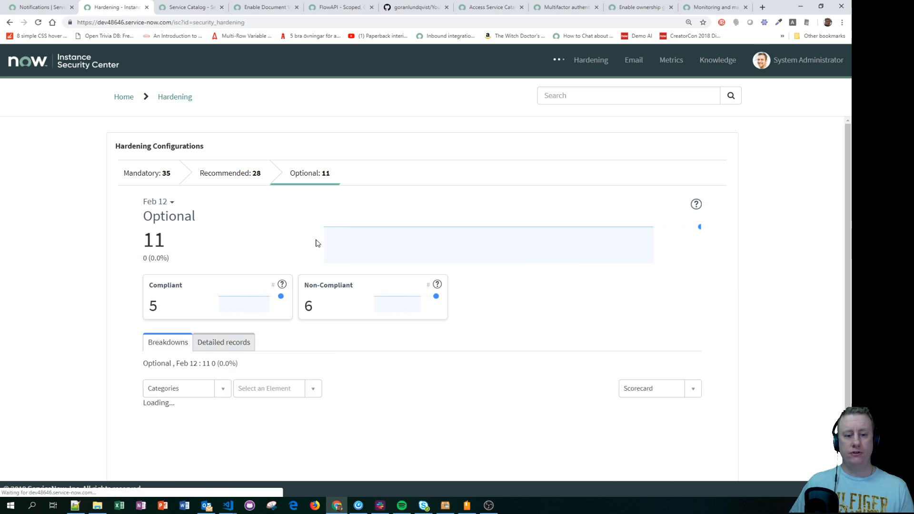
click(355, 304)
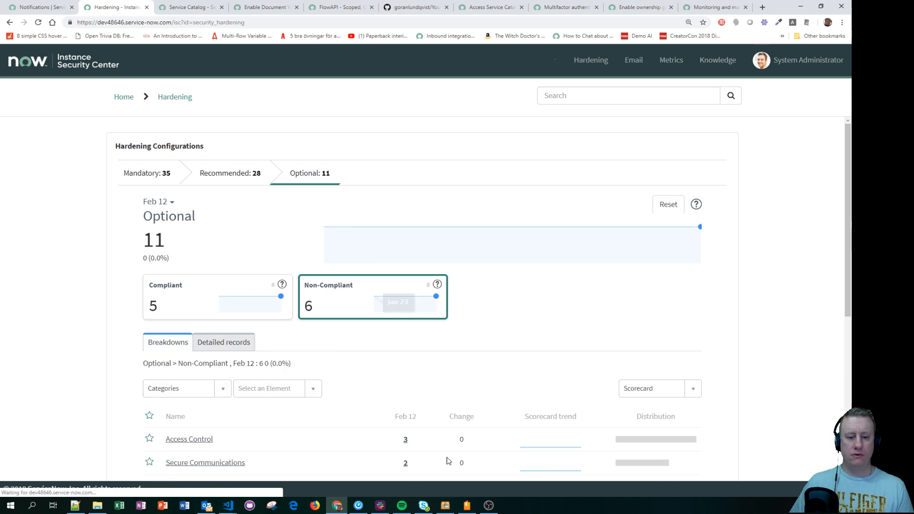
click(221, 342)
scroll(556, 284, down, 4)
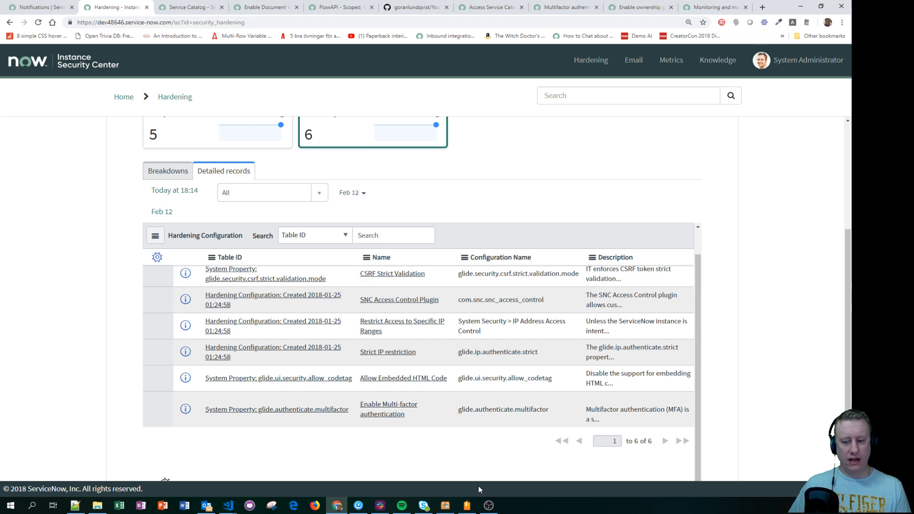
Step: Inspect the Enable Multi-factor authentication record and its More Information article, close both, and return to the Hardening page
click(381, 413)
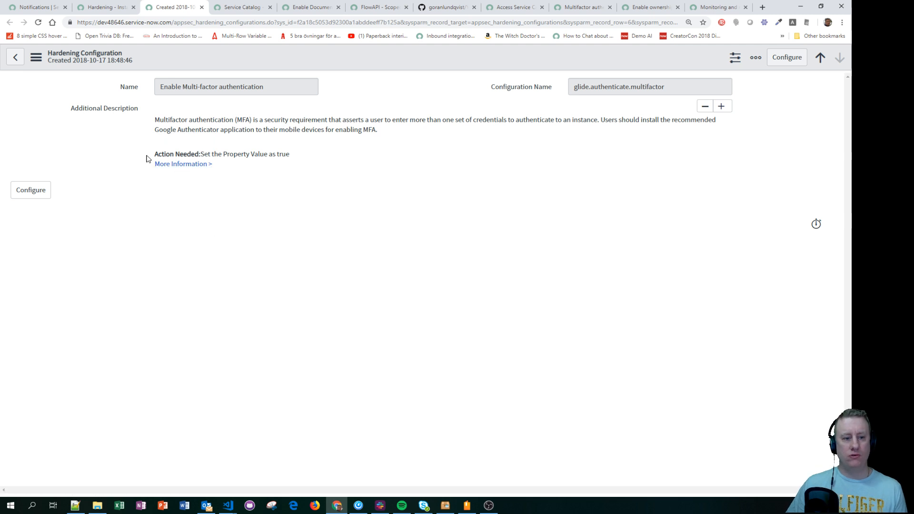
click(179, 165)
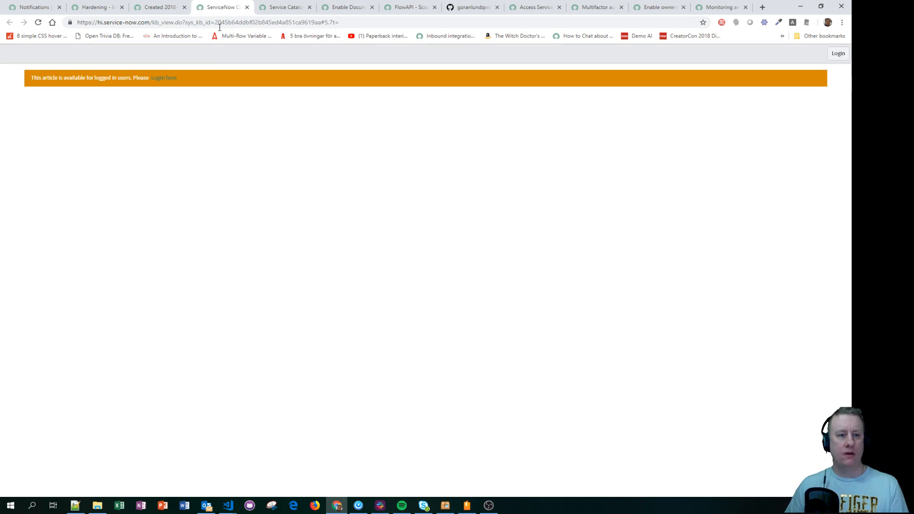
click(247, 7)
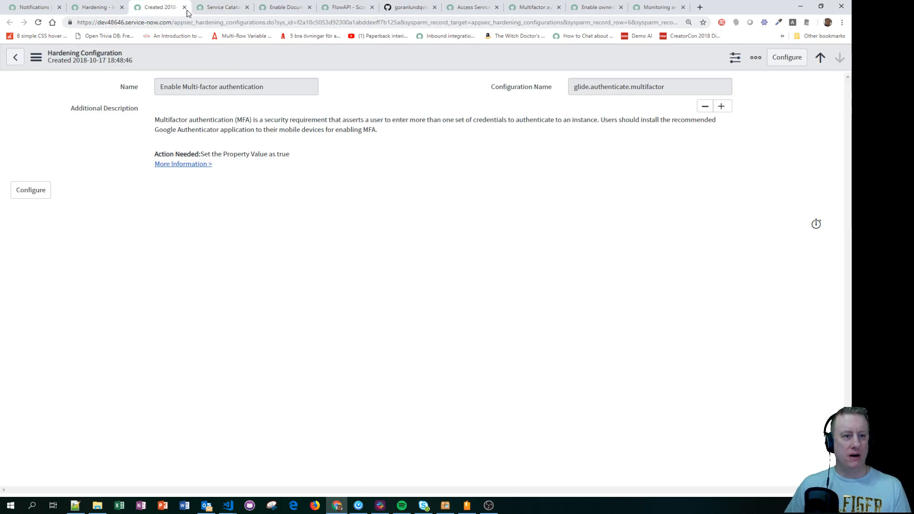
click(184, 8)
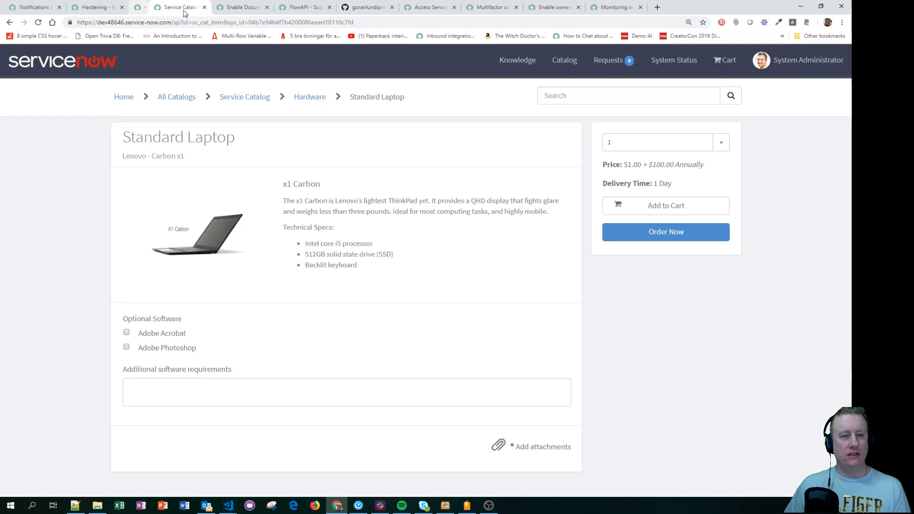
click(106, 8)
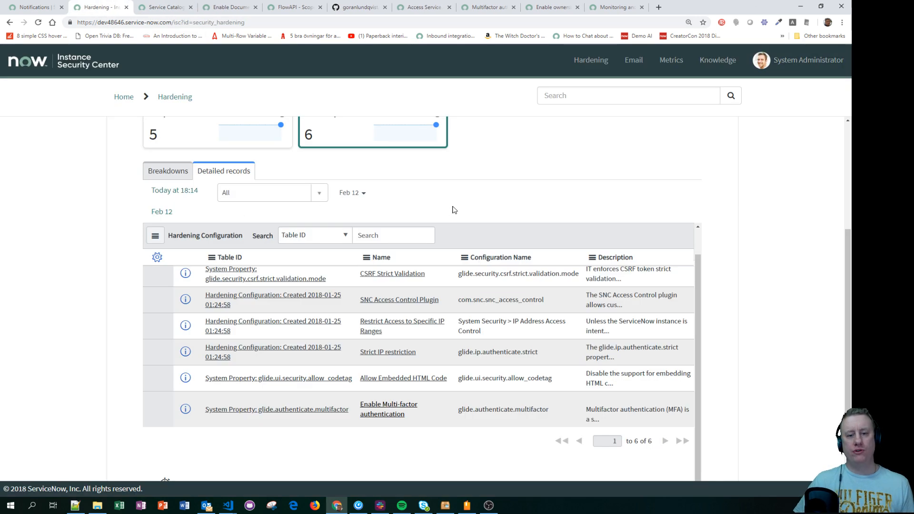
Step: Return to the Security Center home page, view today's impersonation event logs, and go back to the home page
scroll(457, 207, up, 3)
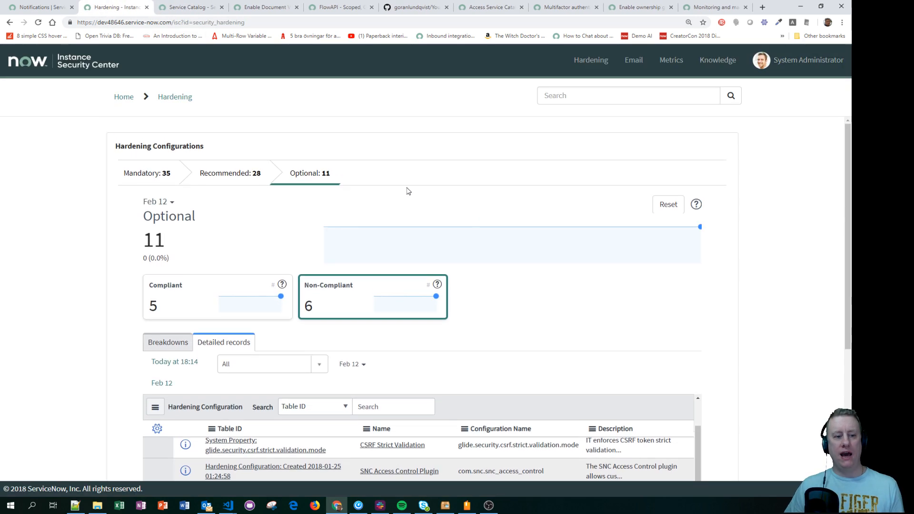
click(119, 98)
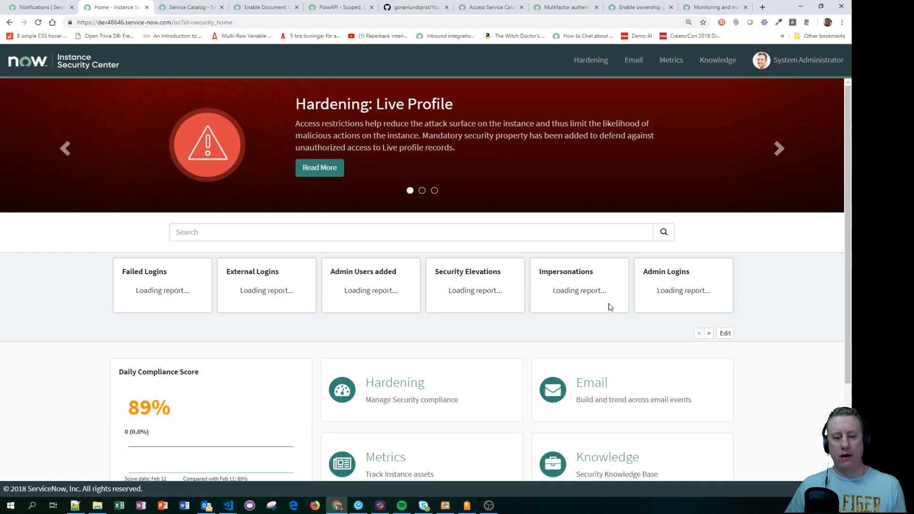
scroll(613, 304, down, 1)
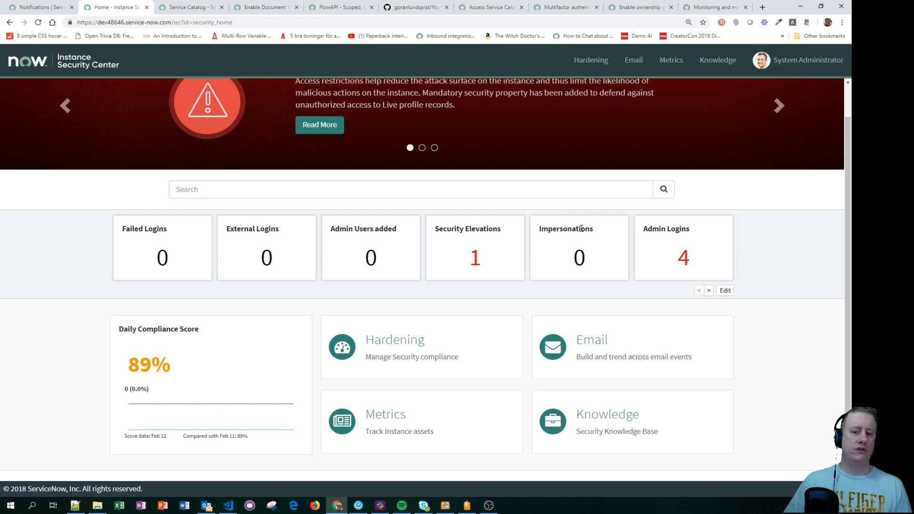
click(579, 256)
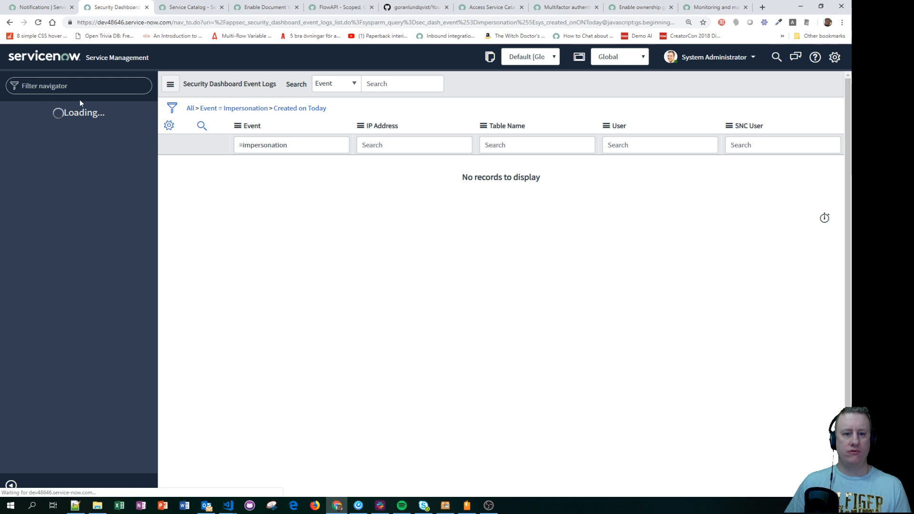
click(10, 22)
Step: Switch to the main instance page and impersonate the demo user
click(40, 7)
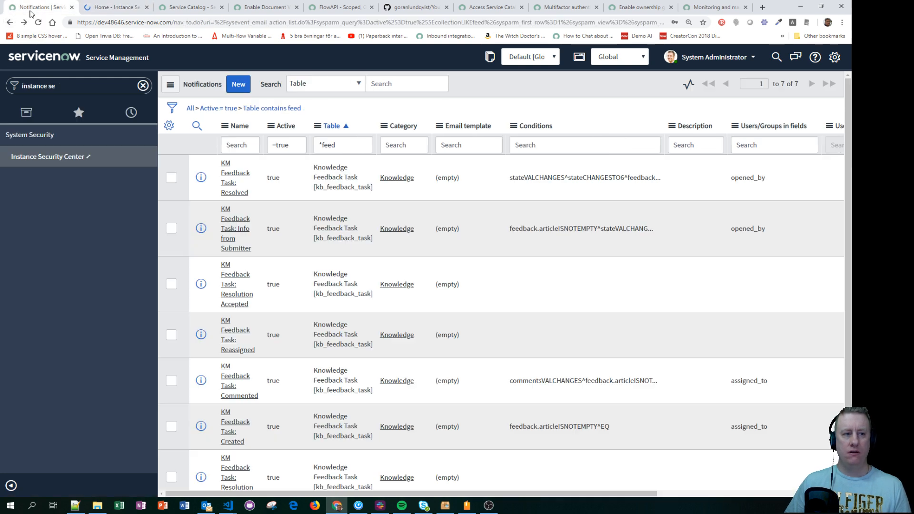
click(714, 58)
click(697, 90)
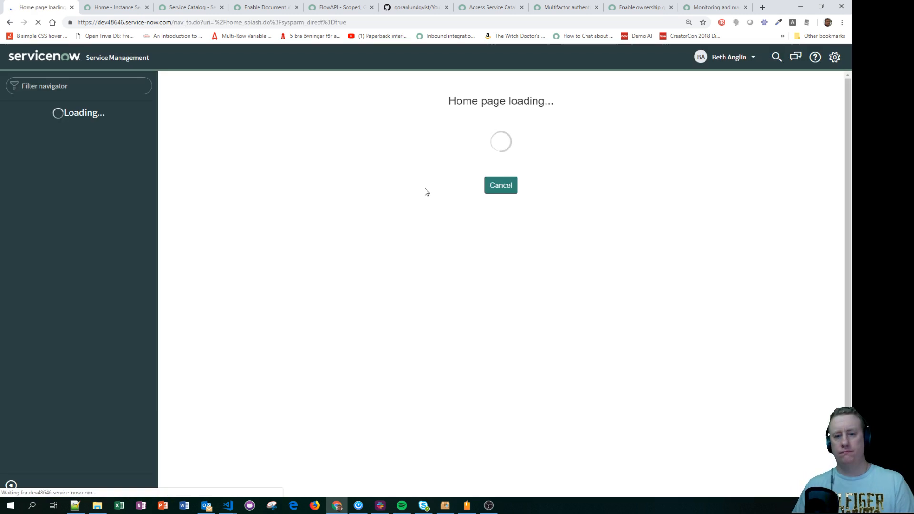
Step: Switch the impersonation back to System Administrator
click(724, 58)
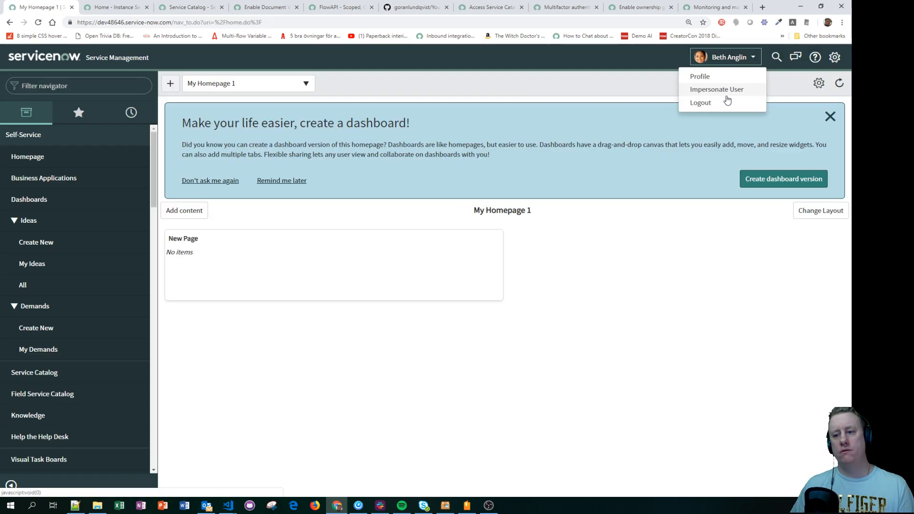
click(727, 90)
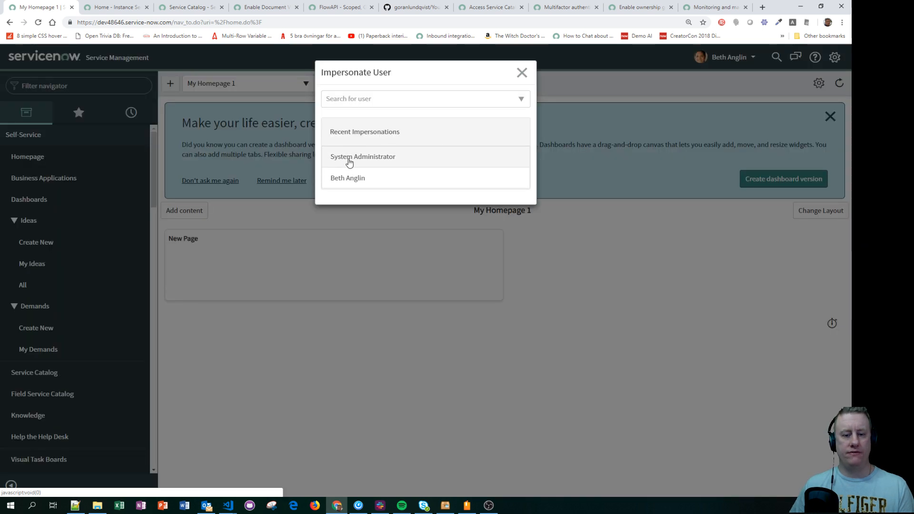
click(349, 163)
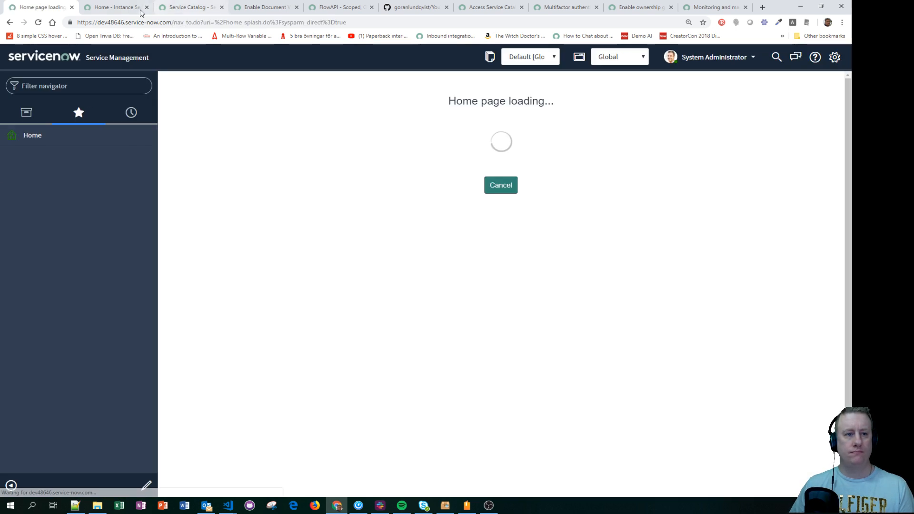
Step: Open today's impersonation logs from the Security Center, inspect the logged user and event record, and return to the list
click(124, 7)
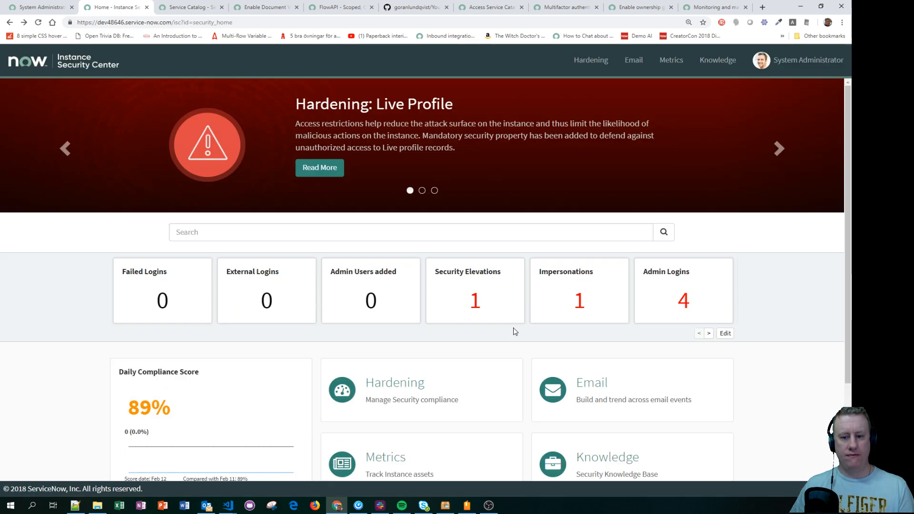
click(580, 309)
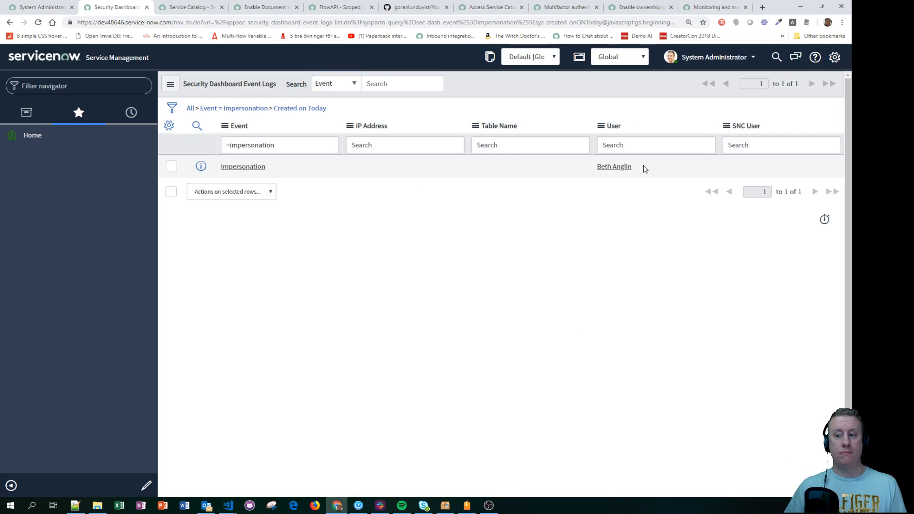
drag(642, 167, 599, 170)
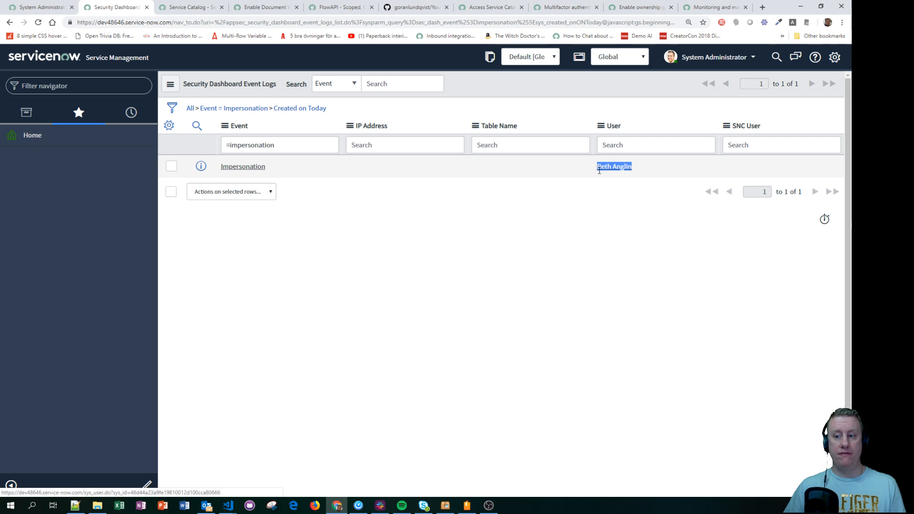
click(200, 166)
click(483, 195)
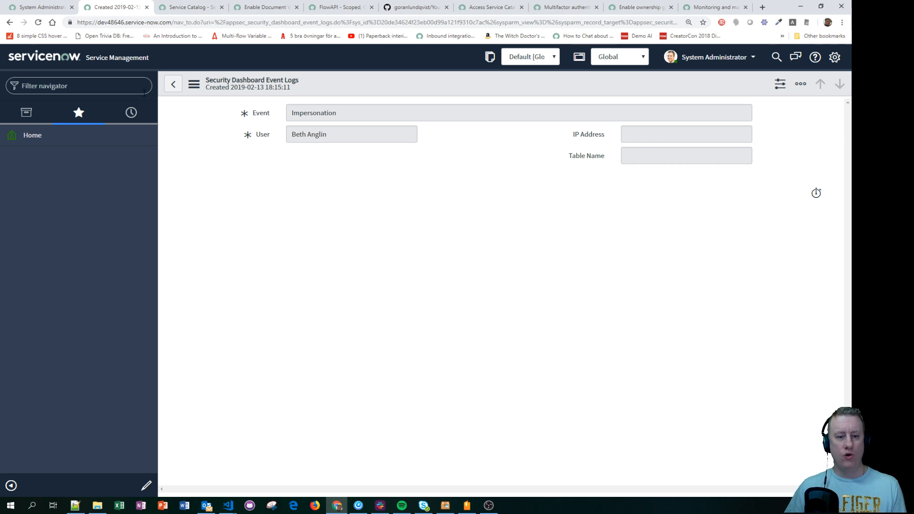
click(168, 93)
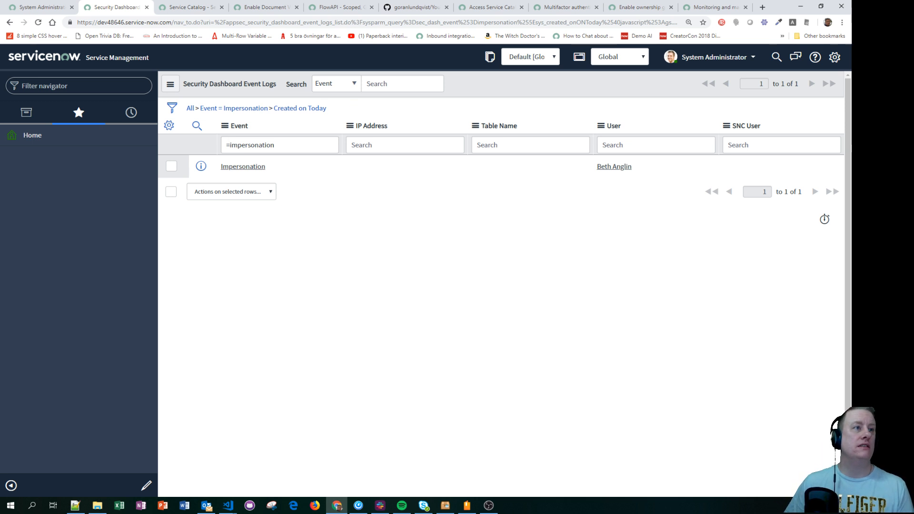
Step: Read the Madrid documentation page on rolling back a clone, highlighting the sentence under Result
key(alt+Tab)
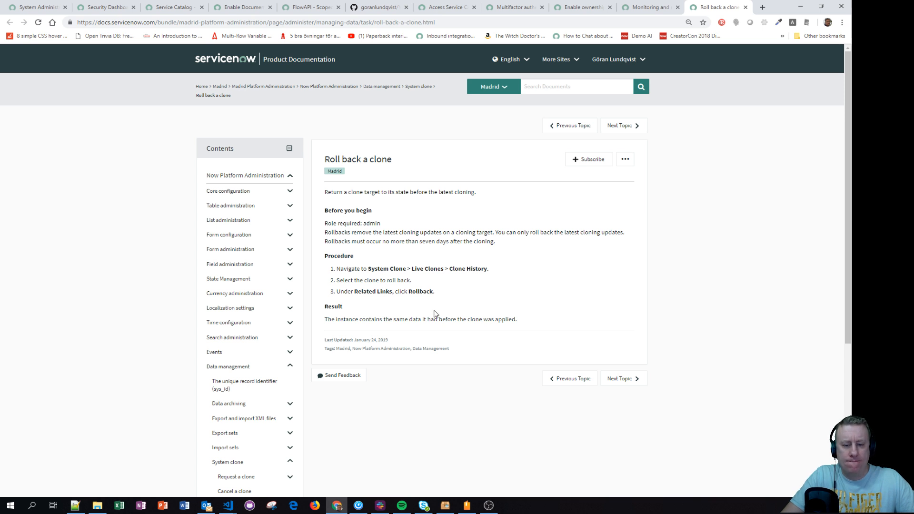
drag(324, 320, 522, 323)
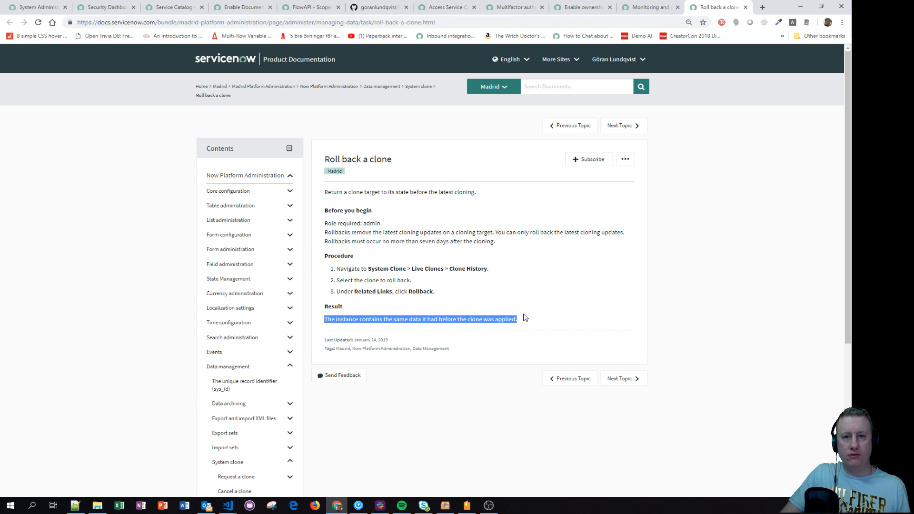
click(525, 317)
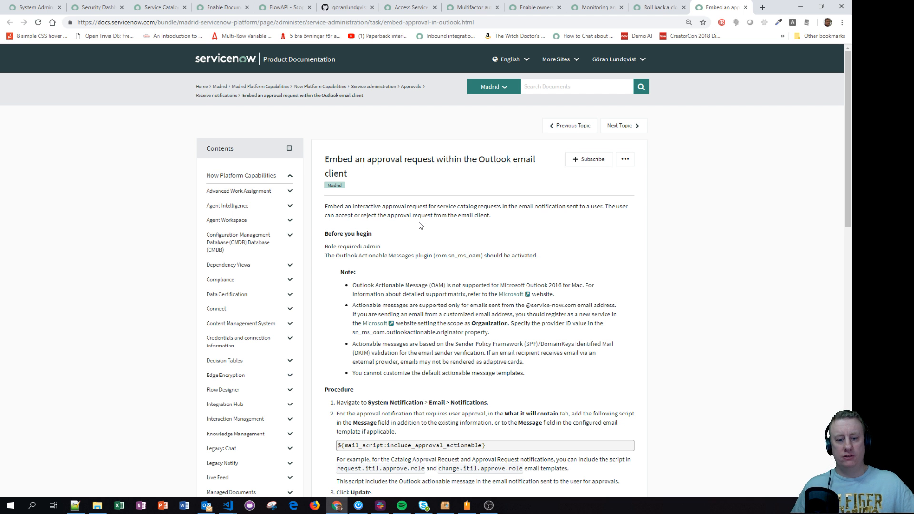
Step: Copy the phrase "Outlook Actionable Message" from the documentation note and search Google Images for it in a new browser tab
drag(353, 285, 431, 284)
key(ctrl+c)
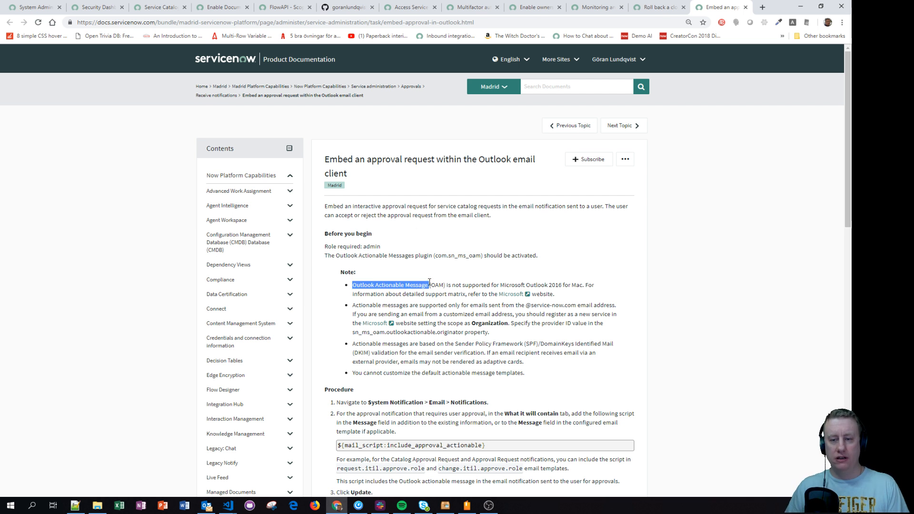
click(762, 8)
key(ctrl+v)
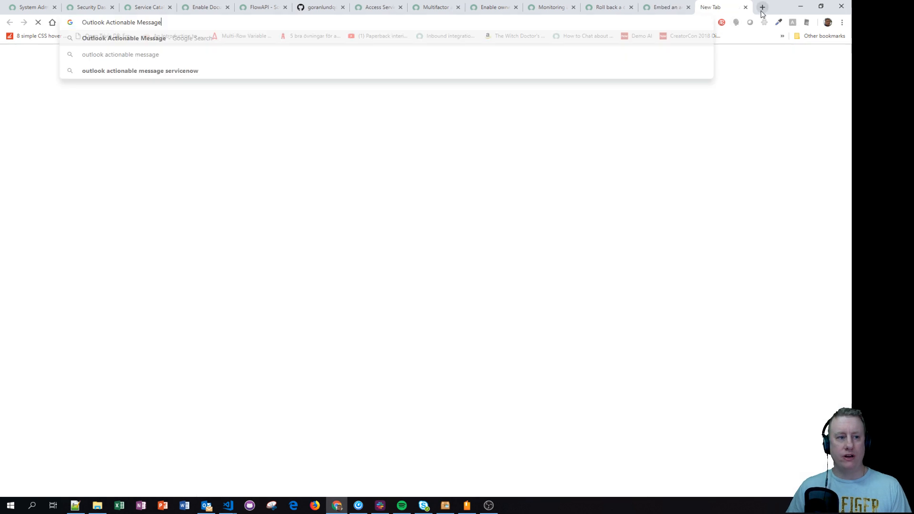
key(Return)
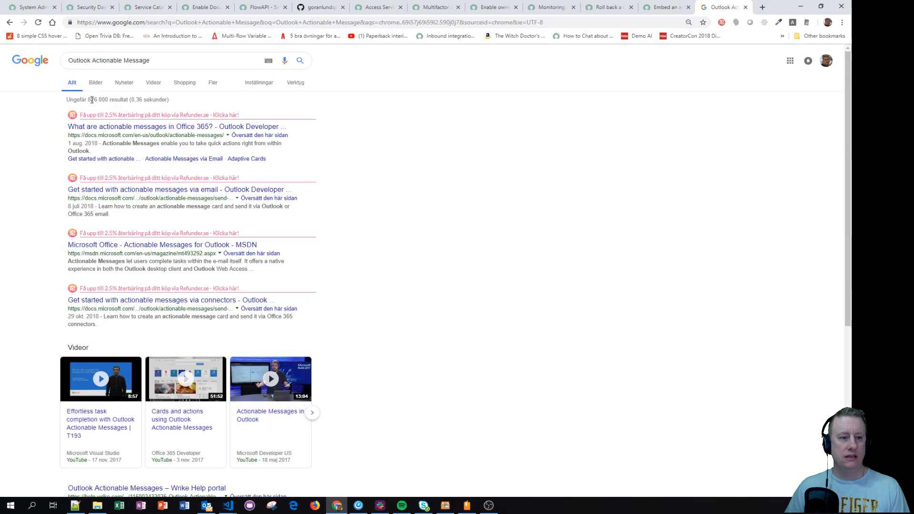
click(95, 83)
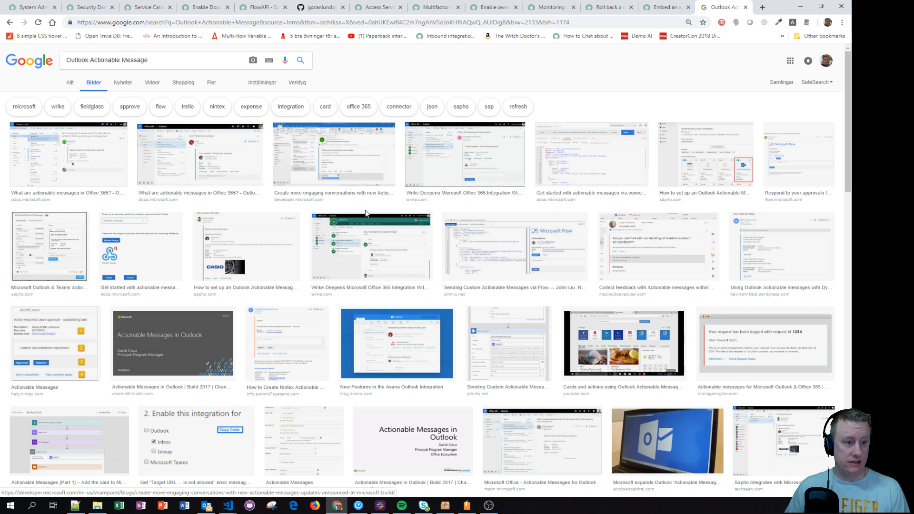
Step: Preview the Office 365 Outlook example image of a Trello card message, close the preview, and return to the Outlook approval documentation
click(233, 169)
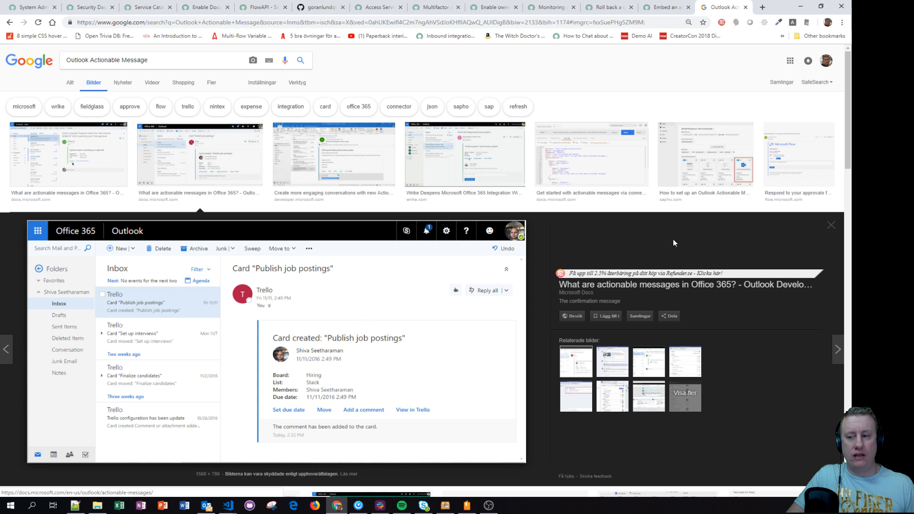
click(828, 225)
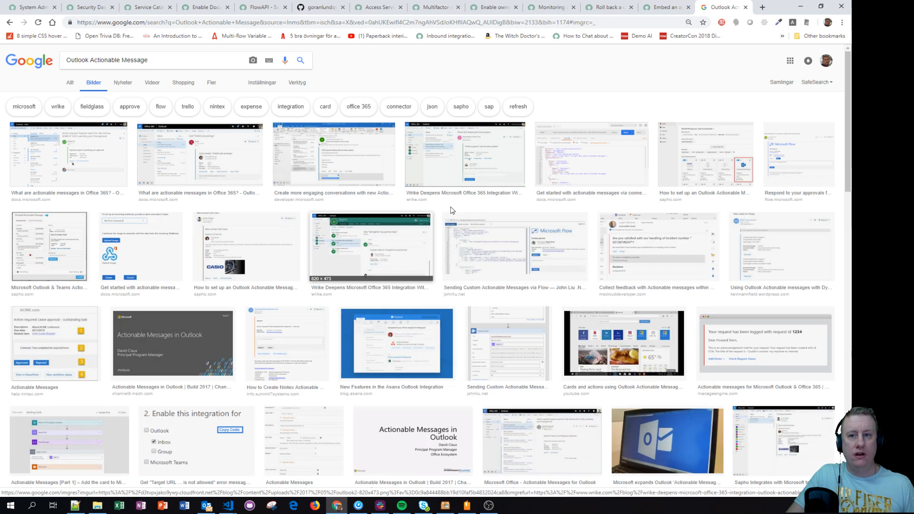
click(665, 8)
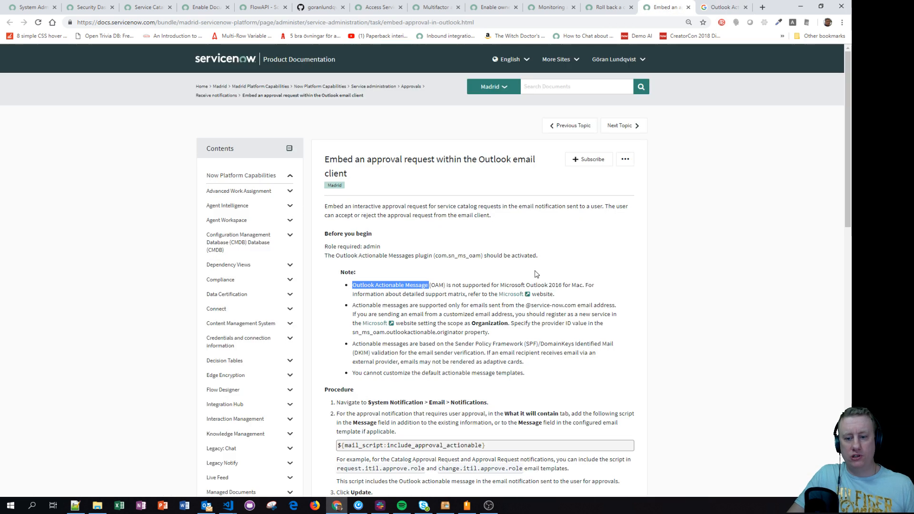
Step: Highlight the note text on Microsoft Outlook 2016 for Mac support and the include_approval_actionable mail script in the procedure
click(434, 291)
drag(452, 285, 584, 285)
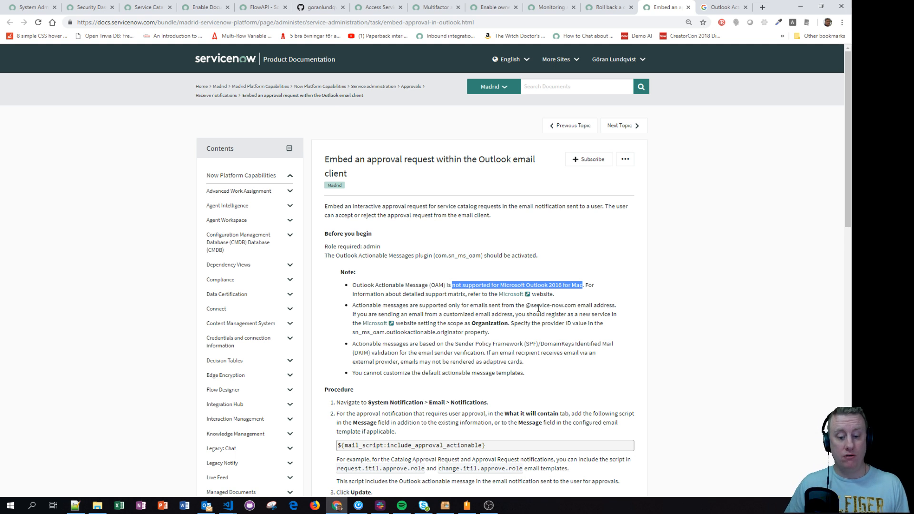
scroll(538, 309, down, 2)
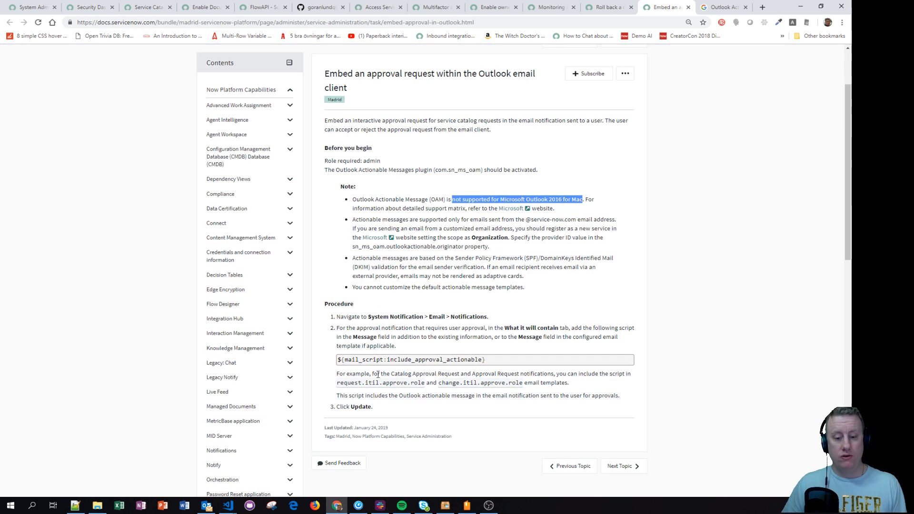
drag(341, 360, 415, 361)
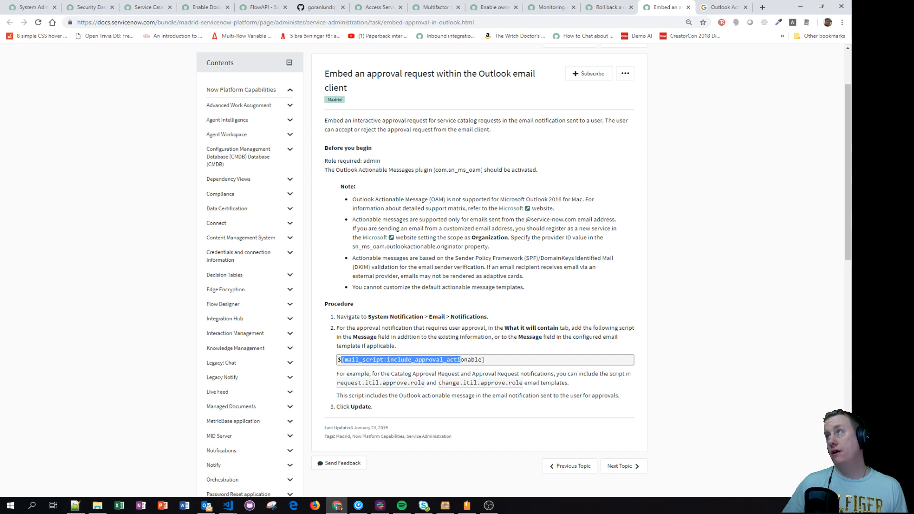
key(alt+Tab)
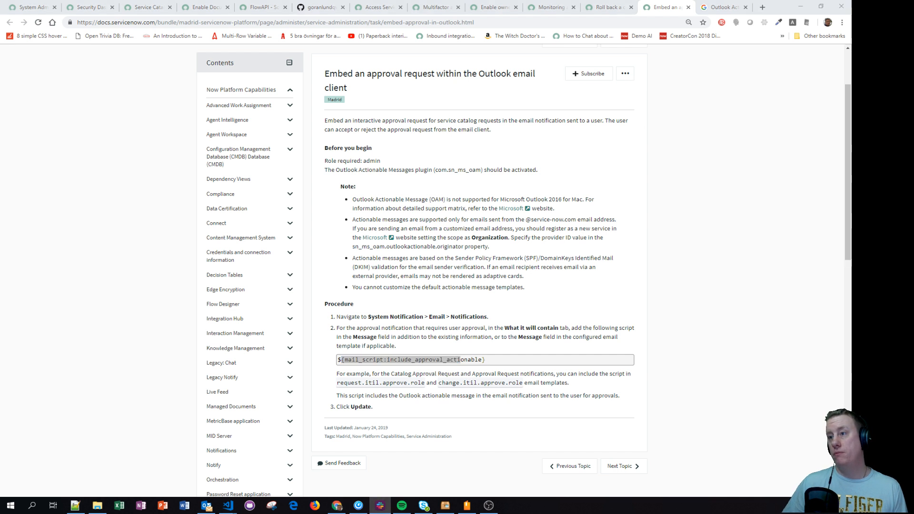